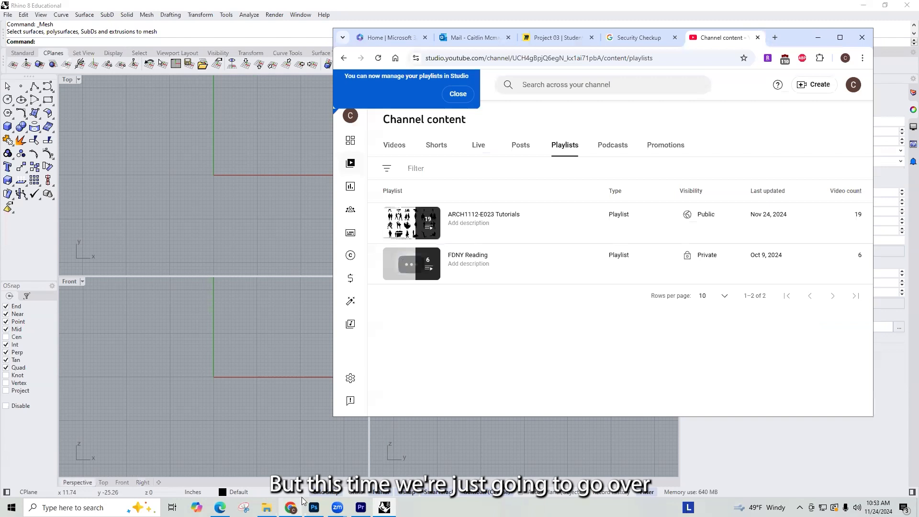
Step: Switch to Chrome and bring up the landscape modelling instruction pages on the Project 03 | Student Uploads Miro board
{"action": "left_click", "coordinate": [290, 507]}
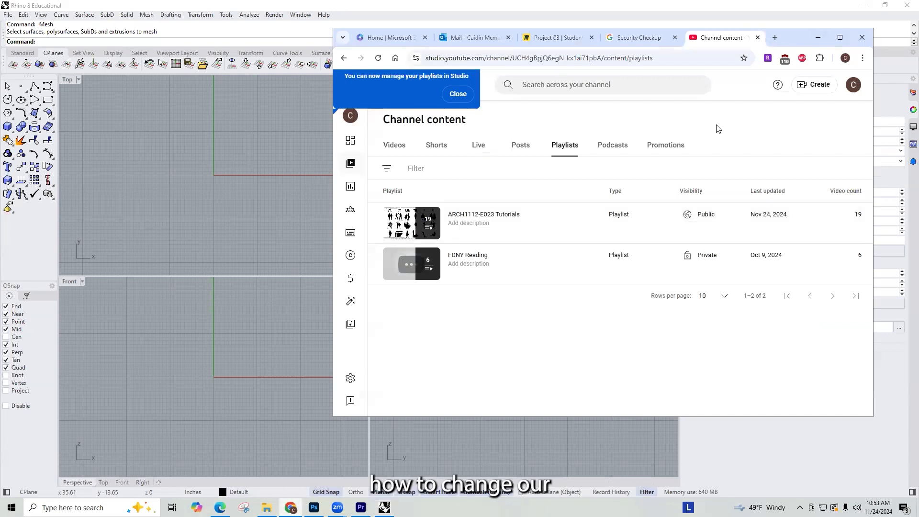
{"action": "left_click_drag", "start_coordinate": [787, 44], "coordinate": [717, 125]}
{"action": "left_click", "coordinate": [478, 124]}
{"action": "scroll", "coordinate": [534, 237], "scroll_direction": "down", "scroll_amount": 10}
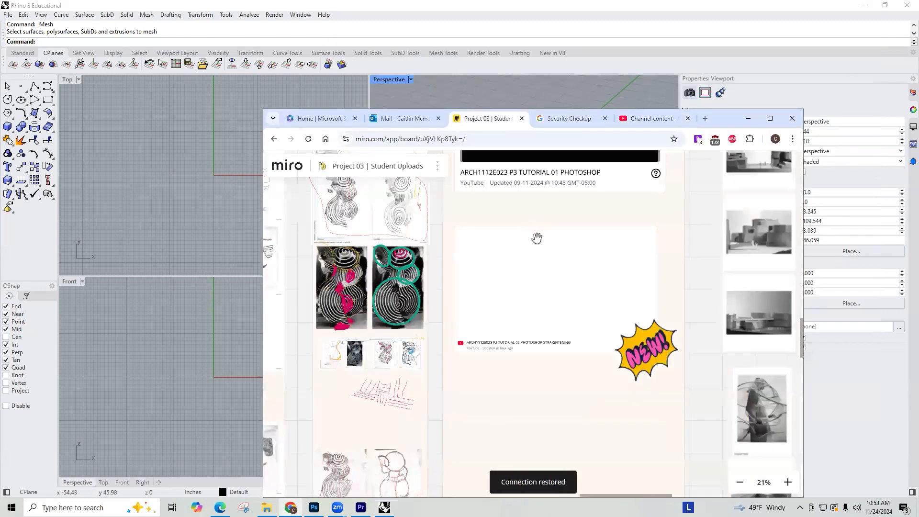
{"action": "scroll", "coordinate": [519, 346], "scroll_direction": "up", "scroll_amount": 6}
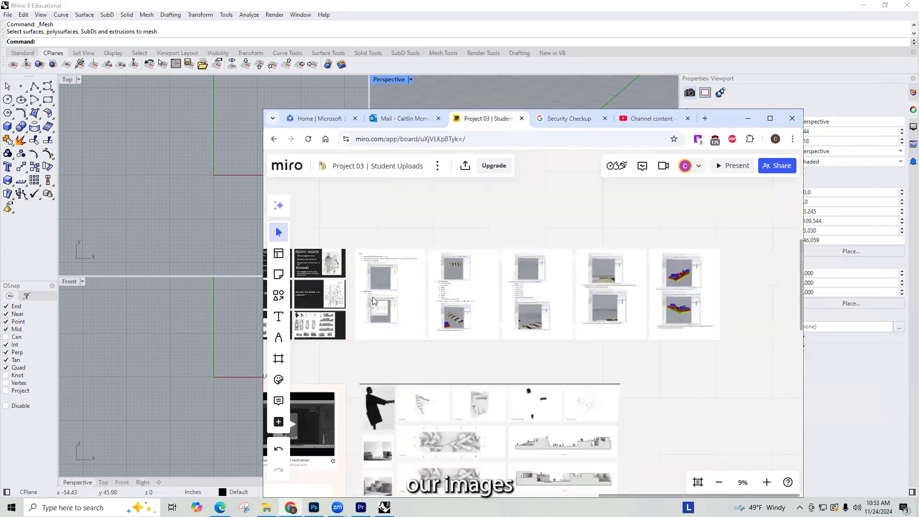
{"action": "right_click_drag", "start_coordinate": [471, 311], "coordinate": [485, 373]}
{"action": "right_click_drag", "start_coordinate": [521, 341], "coordinate": [507, 283]}
{"action": "right_click_drag", "start_coordinate": [650, 331], "coordinate": [503, 304]}
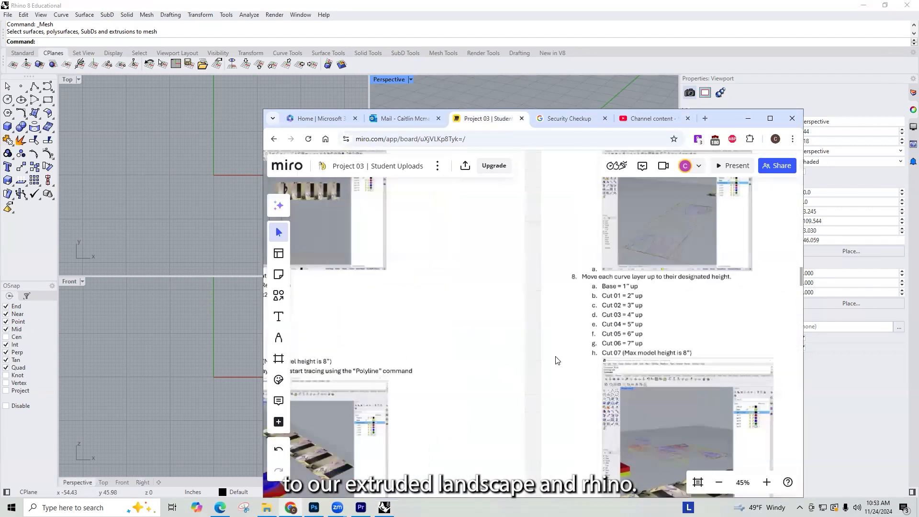
Step: Review the instruction pages on placing the reference images, organizing layers and tracing the cuts with the Polyline command
{"action": "scroll", "coordinate": [556, 361], "scroll_direction": "down", "scroll_amount": 3}
{"action": "scroll", "coordinate": [400, 279], "scroll_direction": "up", "scroll_amount": 6}
{"action": "scroll", "coordinate": [397, 278], "scroll_direction": "up", "scroll_amount": 1}
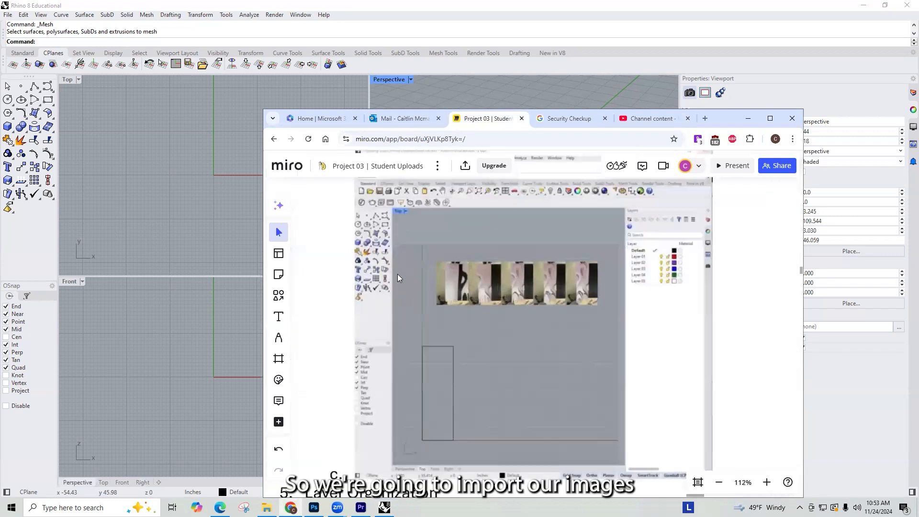
{"action": "scroll", "coordinate": [617, 318], "scroll_direction": "down", "scroll_amount": 8}
{"action": "right_click_drag", "start_coordinate": [565, 335], "coordinate": [504, 122]}
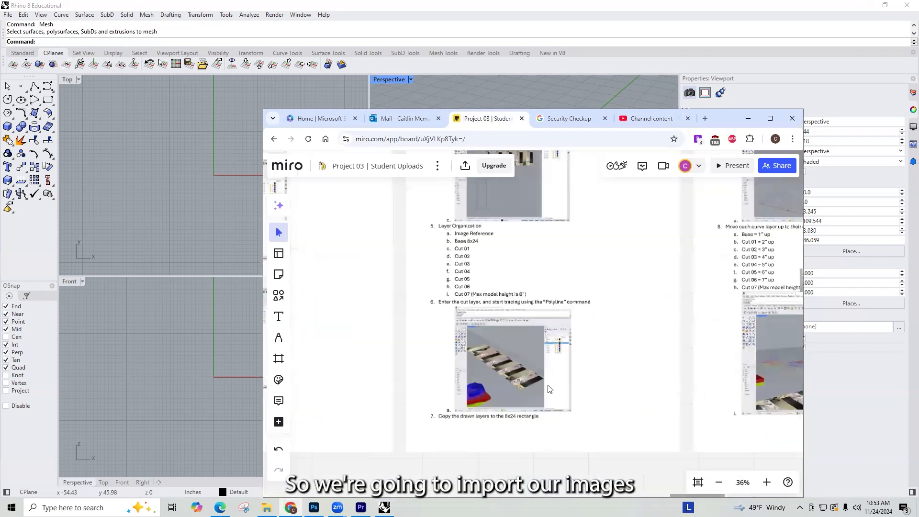
{"action": "scroll", "coordinate": [513, 382], "scroll_direction": "up", "scroll_amount": 4}
{"action": "scroll", "coordinate": [541, 332], "scroll_direction": "up", "scroll_amount": 2}
{"action": "scroll", "coordinate": [558, 333], "scroll_direction": "down", "scroll_amount": 6}
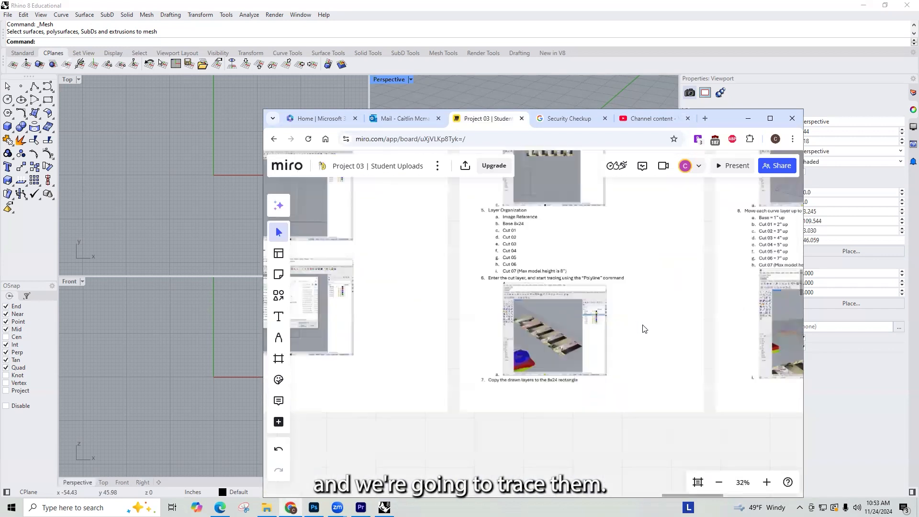
{"action": "scroll", "coordinate": [544, 308], "scroll_direction": "up", "scroll_amount": 2}
{"action": "scroll", "coordinate": [484, 266], "scroll_direction": "up", "scroll_amount": 6}
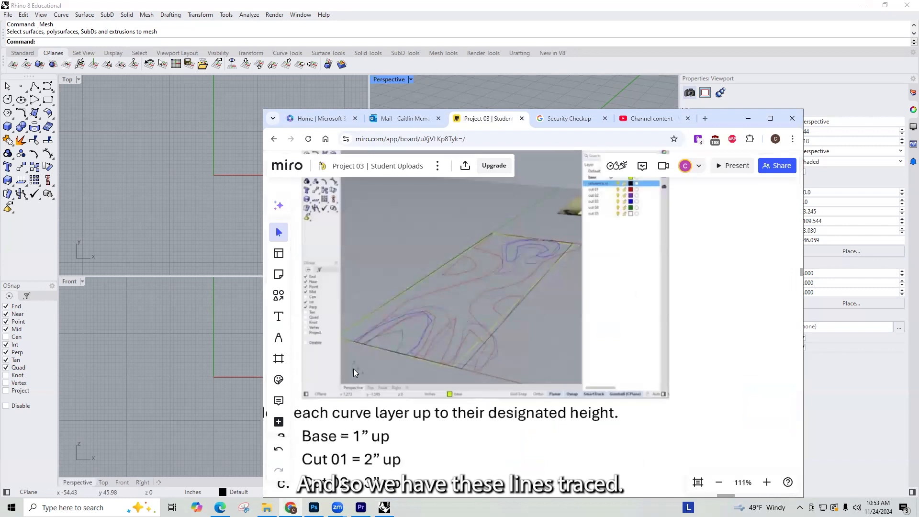
Step: Review the instructions on raising each curve layer to its designated height and extruding the curves into platforms
{"action": "scroll", "coordinate": [524, 308], "scroll_direction": "down", "scroll_amount": 8}
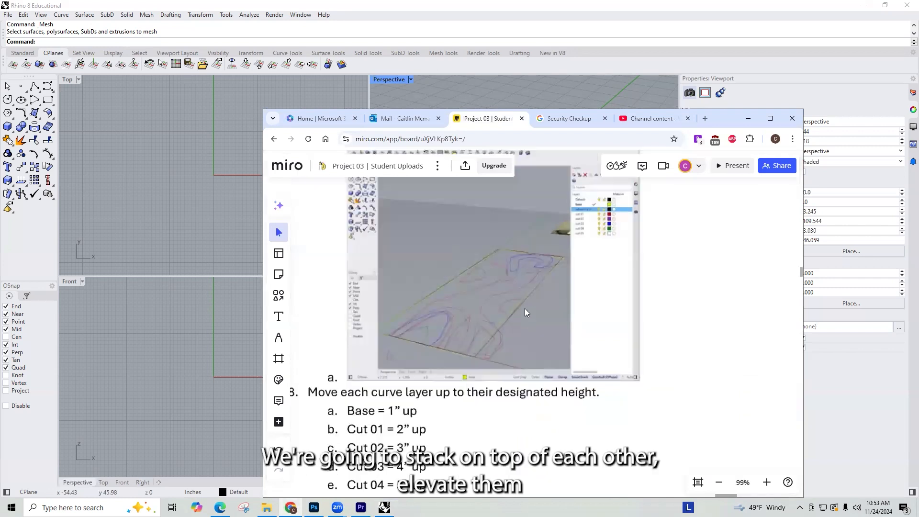
{"action": "scroll", "coordinate": [440, 357], "scroll_direction": "up", "scroll_amount": 5}
{"action": "scroll", "coordinate": [441, 348], "scroll_direction": "down", "scroll_amount": 5}
{"action": "scroll", "coordinate": [531, 324], "scroll_direction": "down", "scroll_amount": 2}
{"action": "scroll", "coordinate": [541, 276], "scroll_direction": "up", "scroll_amount": 8}
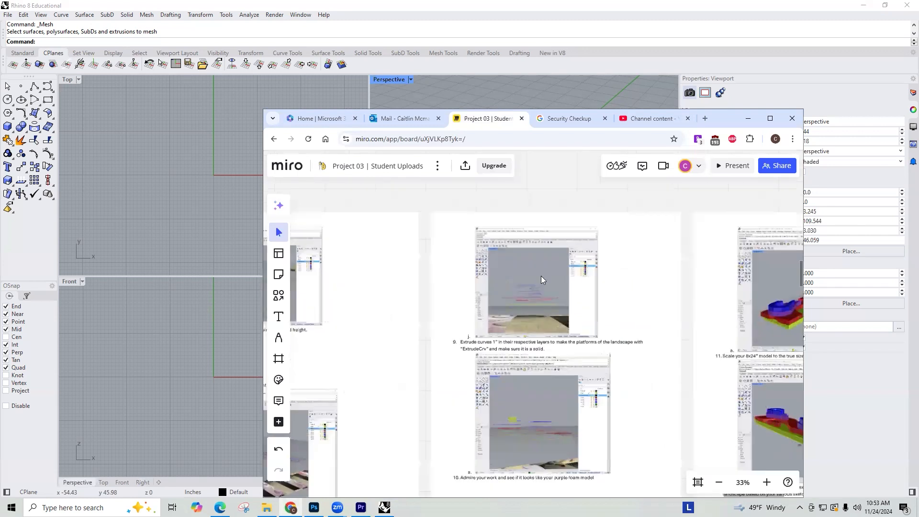
{"action": "scroll", "coordinate": [552, 410], "scroll_direction": "down", "scroll_amount": 5}
{"action": "right_click_drag", "start_coordinate": [552, 410], "coordinate": [544, 242]}
{"action": "scroll", "coordinate": [481, 277], "scroll_direction": "up", "scroll_amount": 3}
{"action": "scroll", "coordinate": [482, 277], "scroll_direction": "up", "scroll_amount": 3}
{"action": "scroll", "coordinate": [430, 267], "scroll_direction": "down", "scroll_amount": 9}
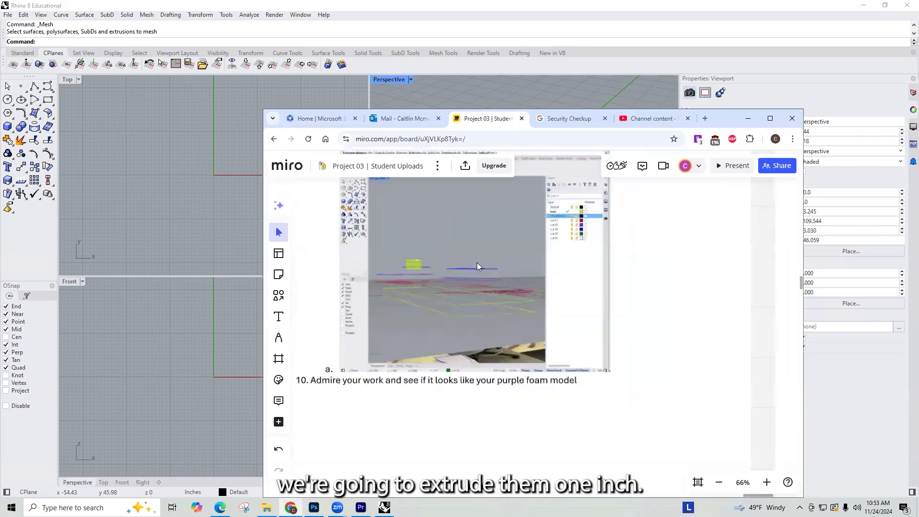
Step: Review the last instruction page on scaling the landscape model to the true site size and making copies of it
{"action": "right_click_drag", "start_coordinate": [638, 218], "coordinate": [402, 307]}
{"action": "scroll", "coordinate": [402, 310], "scroll_direction": "up", "scroll_amount": 8}
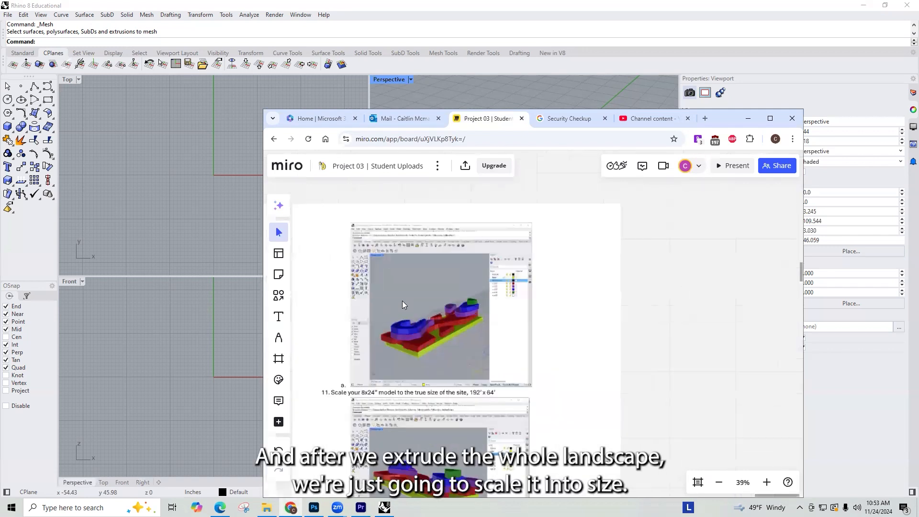
{"action": "scroll", "coordinate": [450, 332], "scroll_direction": "down", "scroll_amount": 5}
{"action": "scroll", "coordinate": [446, 364], "scroll_direction": "up", "scroll_amount": 4}
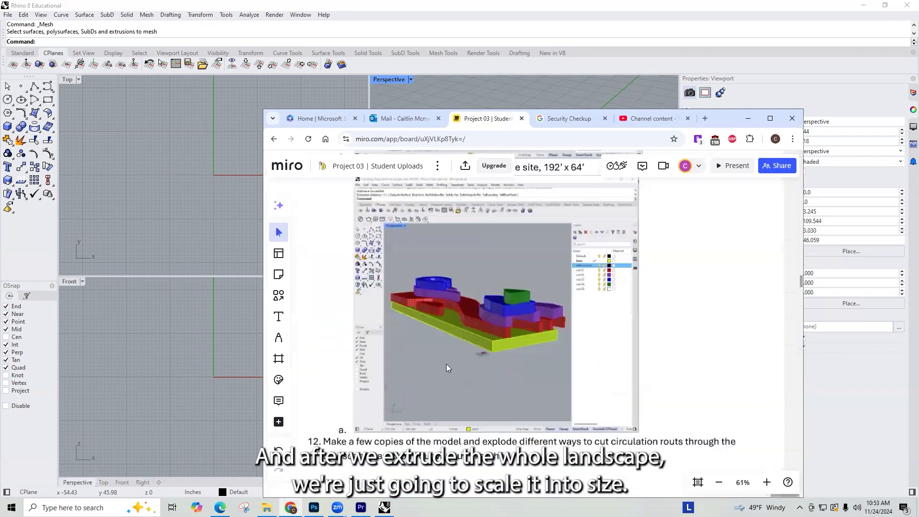
{"action": "scroll", "coordinate": [437, 317], "scroll_direction": "down", "scroll_amount": 6}
{"action": "right_click_drag", "start_coordinate": [479, 365], "coordinate": [640, 364]}
{"action": "scroll", "coordinate": [642, 368], "scroll_direction": "down", "scroll_amount": 2}
{"action": "scroll", "coordinate": [520, 354], "scroll_direction": "up", "scroll_amount": 1}
{"action": "right_click_drag", "start_coordinate": [520, 354], "coordinate": [592, 367]}
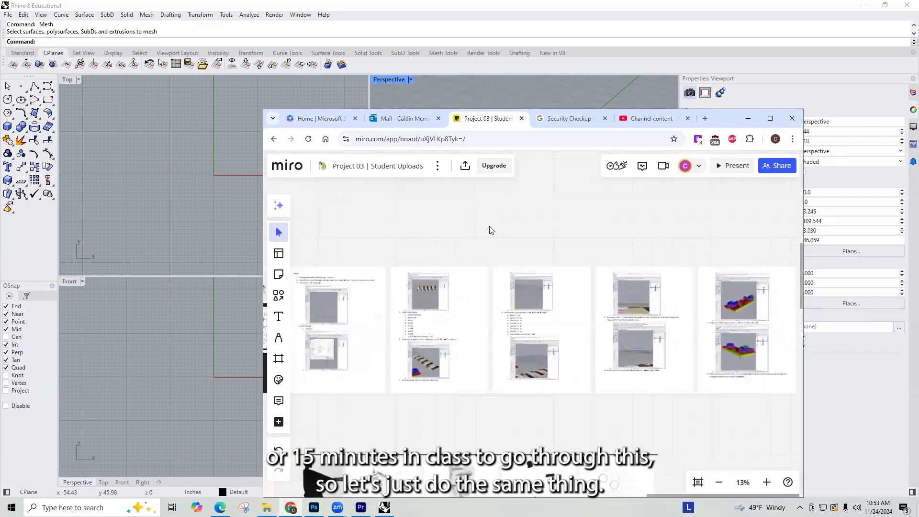
Step: Look over the board's Tutorials section with the Photoshop straightening video, and return to the modelling instruction pages
{"action": "scroll", "coordinate": [653, 320], "scroll_direction": "down", "scroll_amount": 3}
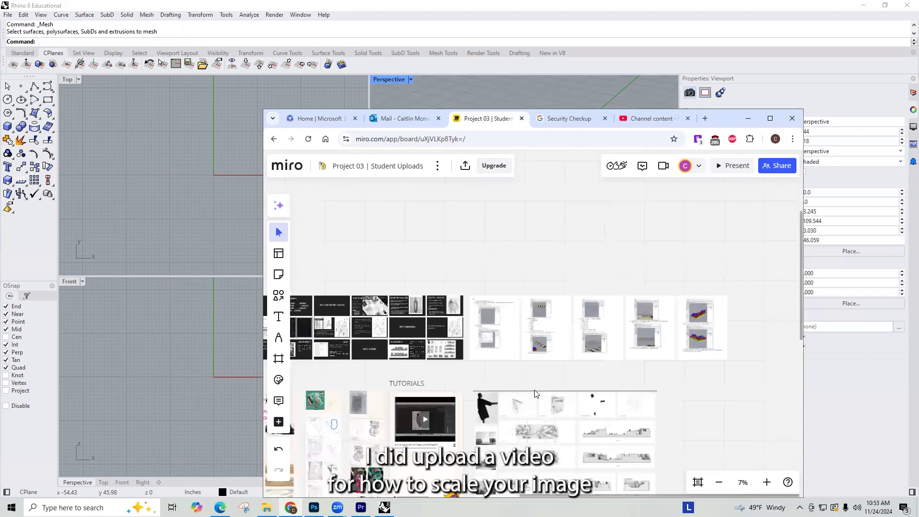
{"action": "scroll", "coordinate": [535, 394], "scroll_direction": "down", "scroll_amount": 3}
{"action": "right_click_drag", "start_coordinate": [503, 430], "coordinate": [530, 341]}
{"action": "scroll", "coordinate": [529, 339], "scroll_direction": "up", "scroll_amount": 5}
{"action": "left_click", "coordinate": [502, 276]}
{"action": "scroll", "coordinate": [502, 276], "scroll_direction": "up", "scroll_amount": 4}
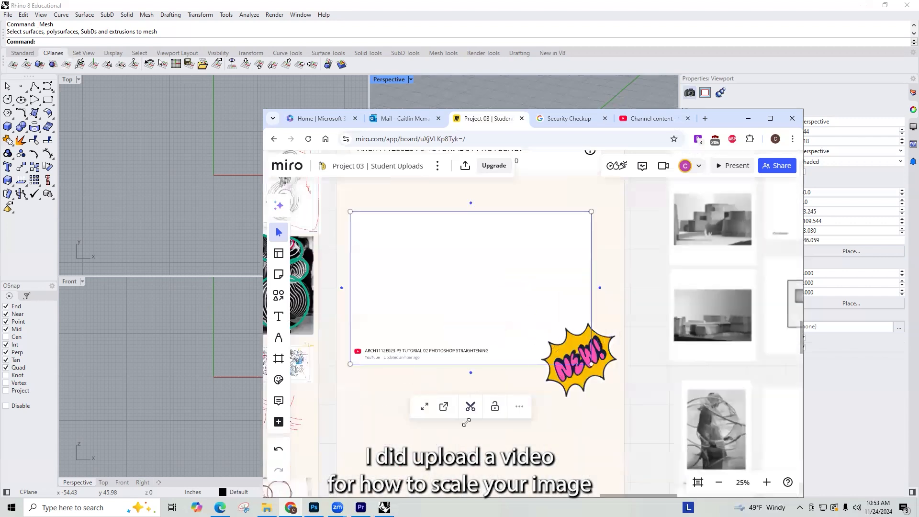
{"action": "scroll", "coordinate": [487, 382], "scroll_direction": "down", "scroll_amount": 5}
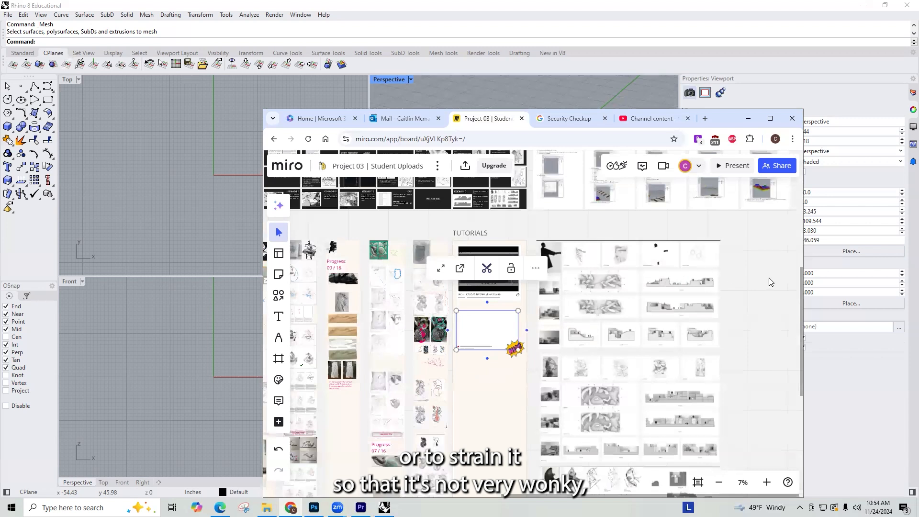
{"action": "right_click_drag", "start_coordinate": [706, 325], "coordinate": [687, 404]}
{"action": "right_click_drag", "start_coordinate": [526, 316], "coordinate": [479, 328]}
{"action": "scroll", "coordinate": [471, 372], "scroll_direction": "up", "scroll_amount": 5}
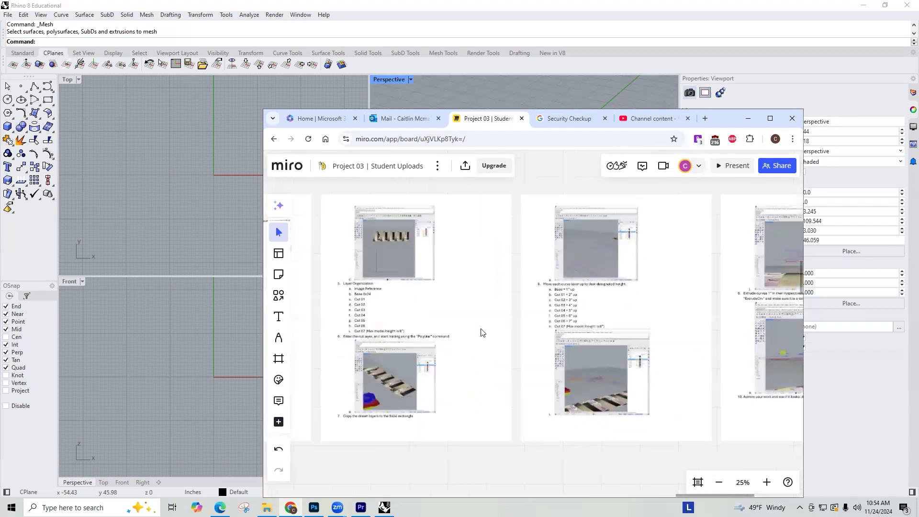
Step: Switch back to Rhino and maximize the Top viewport
{"action": "left_click", "coordinate": [315, 90]}
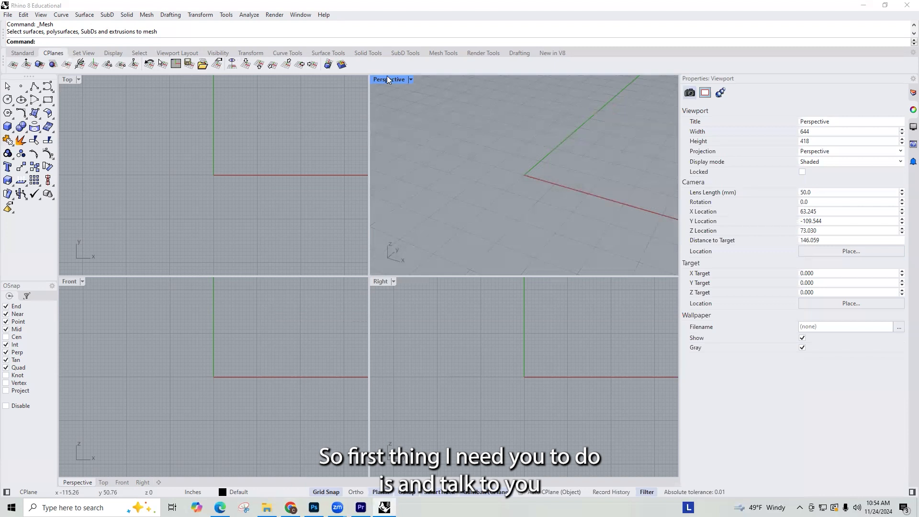
{"action": "double_click", "coordinate": [69, 80]}
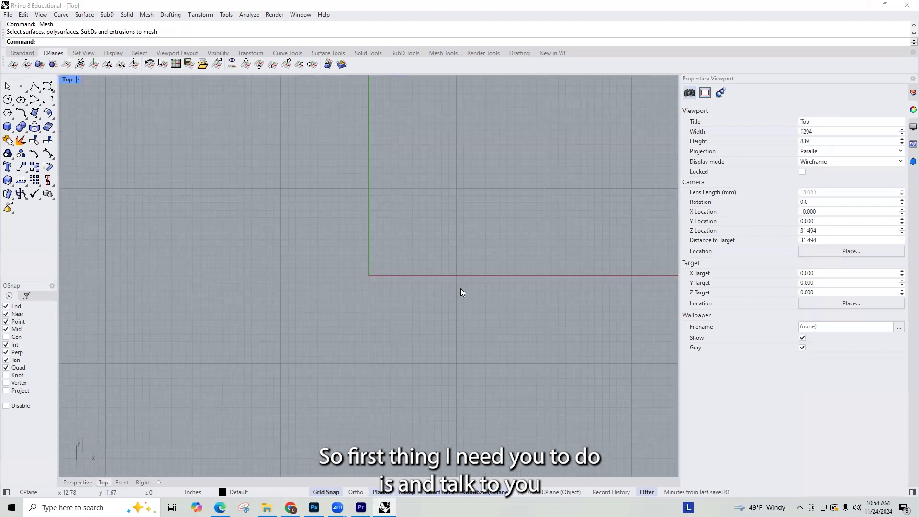
{"action": "scroll", "coordinate": [380, 311], "scroll_direction": "down", "scroll_amount": 4}
{"action": "right_click_drag", "start_coordinate": [380, 311], "coordinate": [324, 326]}
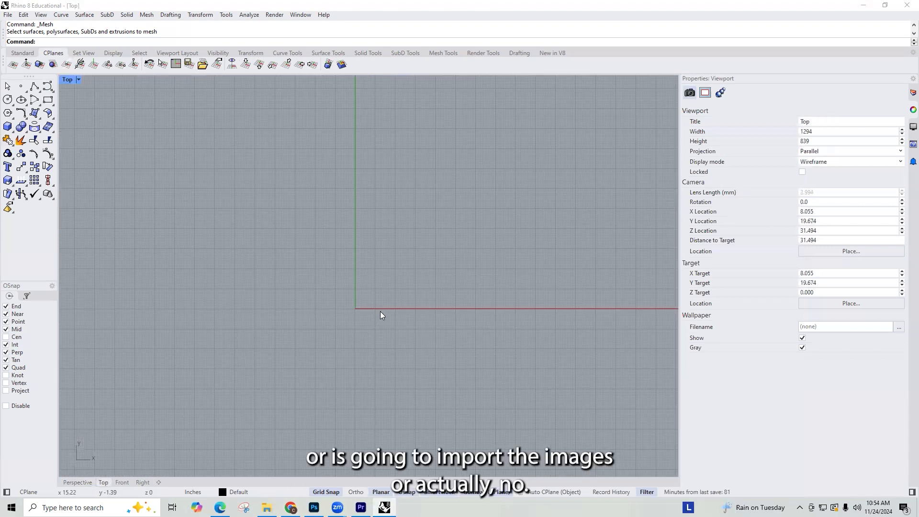
Step: Save the model as SCALED LANDSPACE ECAMPLE in the TUTORIALS folder of PROJECT 03 under ARCH 1112 E023
{"action": "left_click", "coordinate": [8, 15]}
{"action": "left_click", "coordinate": [35, 92]}
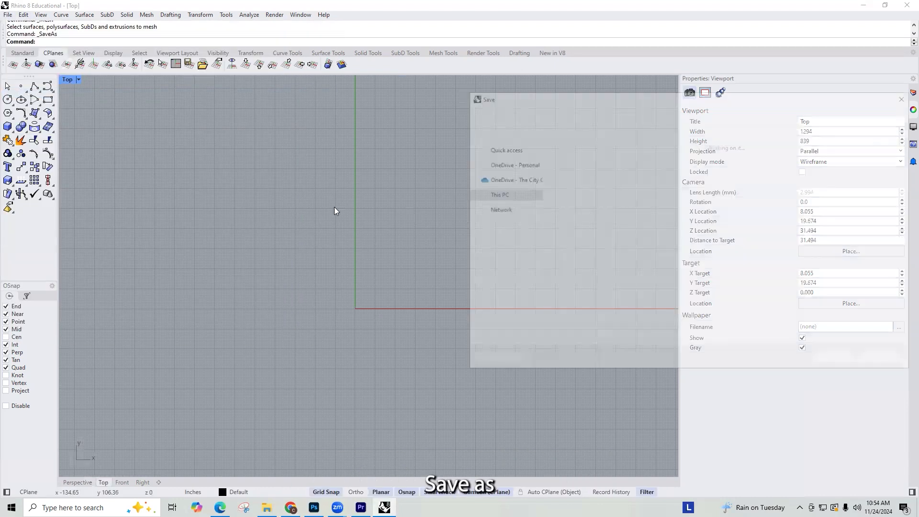
{"action": "scroll", "coordinate": [503, 192], "scroll_direction": "up", "scroll_amount": 5}
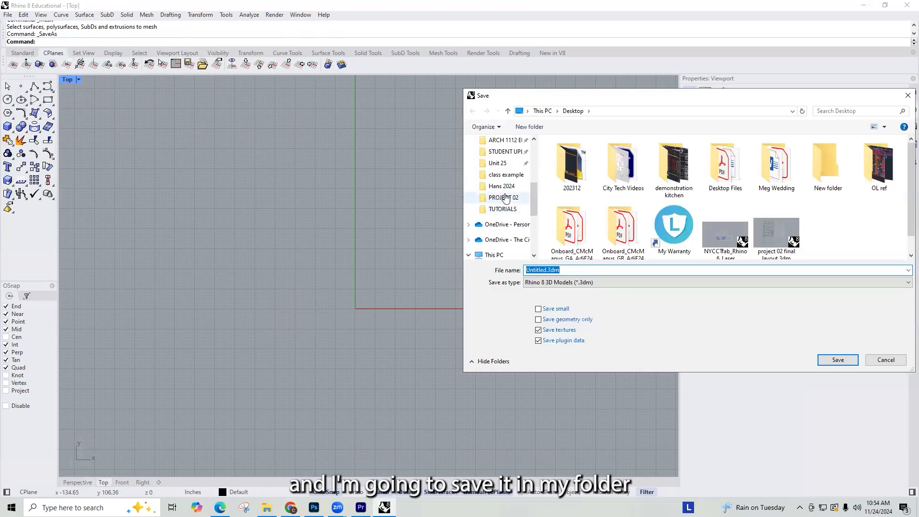
{"action": "left_click", "coordinate": [503, 152]}
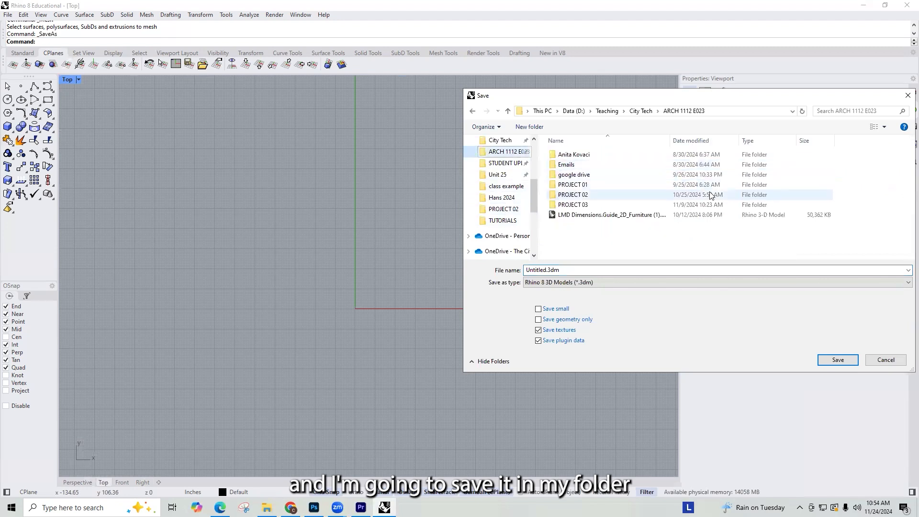
{"action": "double_click", "coordinate": [598, 199]}
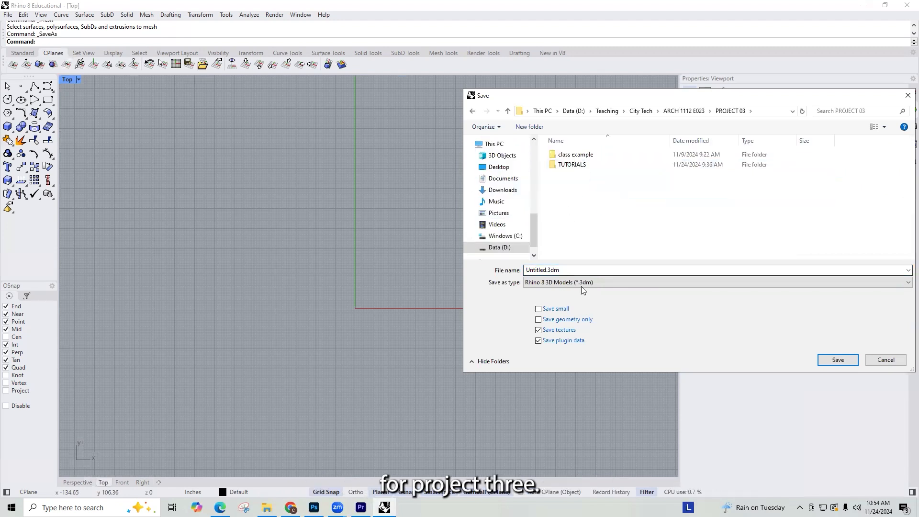
{"action": "left_click", "coordinate": [578, 165]}
{"action": "double_click", "coordinate": [578, 165]}
{"action": "double_click", "coordinate": [571, 271]}
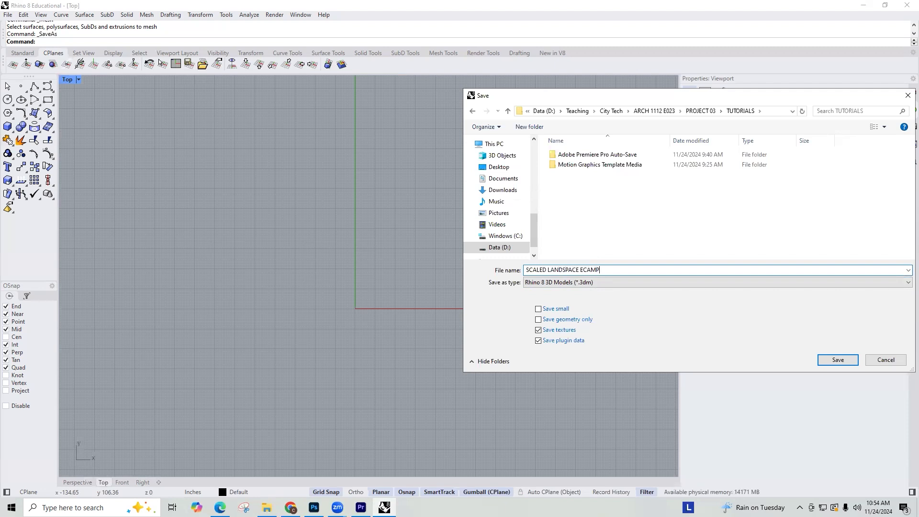
{"action": "type", "text": "LE"}
{"action": "key", "text": "Return"}
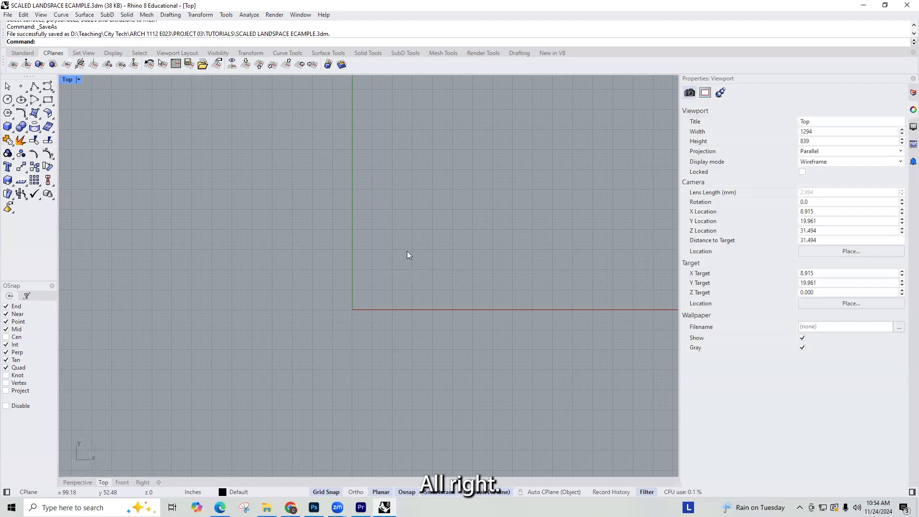
Step: Insert IMG_2170 copy-aligned.jpg from Downloads with the Picture command, placing it freehand above the red axis near the origin
{"action": "type", "text": "Picture"}
{"action": "key", "text": "Return"}
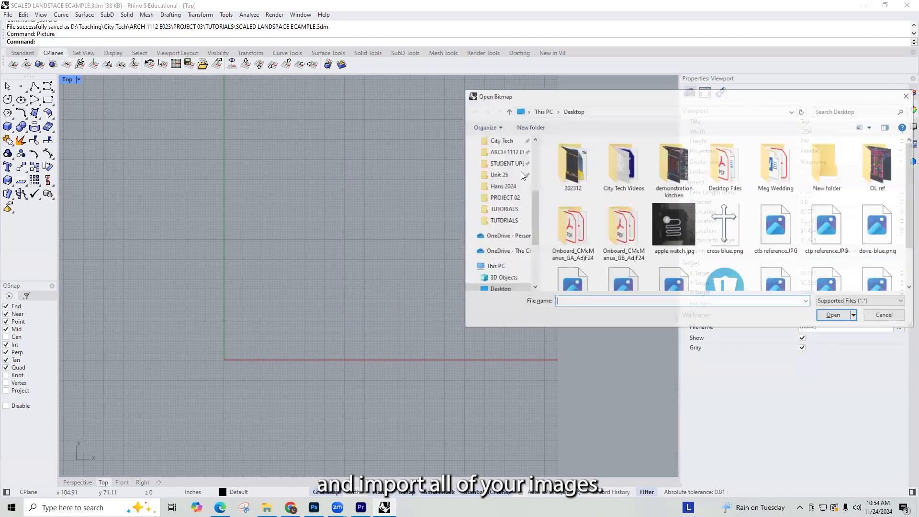
{"action": "scroll", "coordinate": [508, 182], "scroll_direction": "up", "scroll_amount": 5}
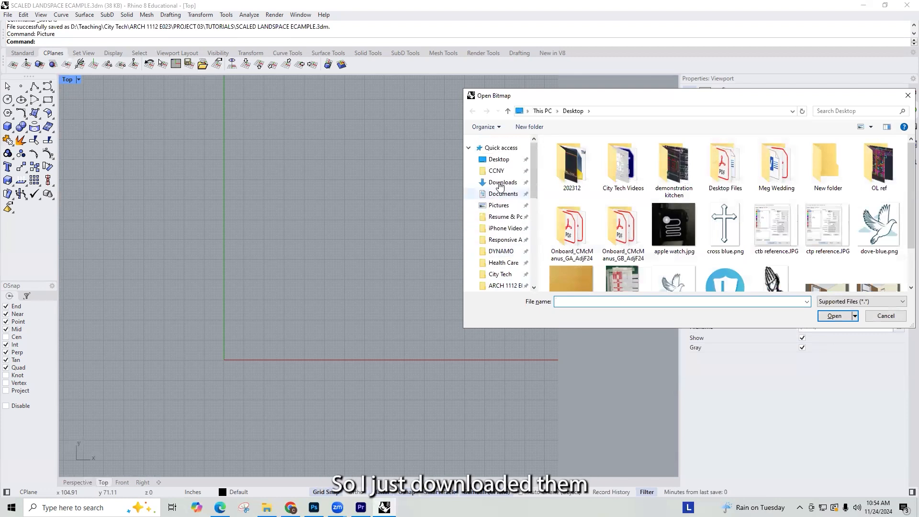
{"action": "left_click", "coordinate": [500, 183]}
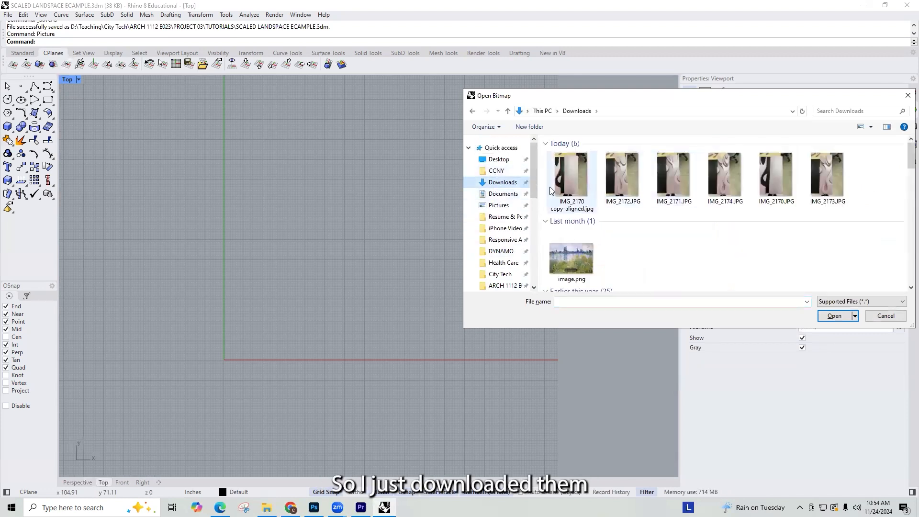
{"action": "left_click", "coordinate": [556, 189]}
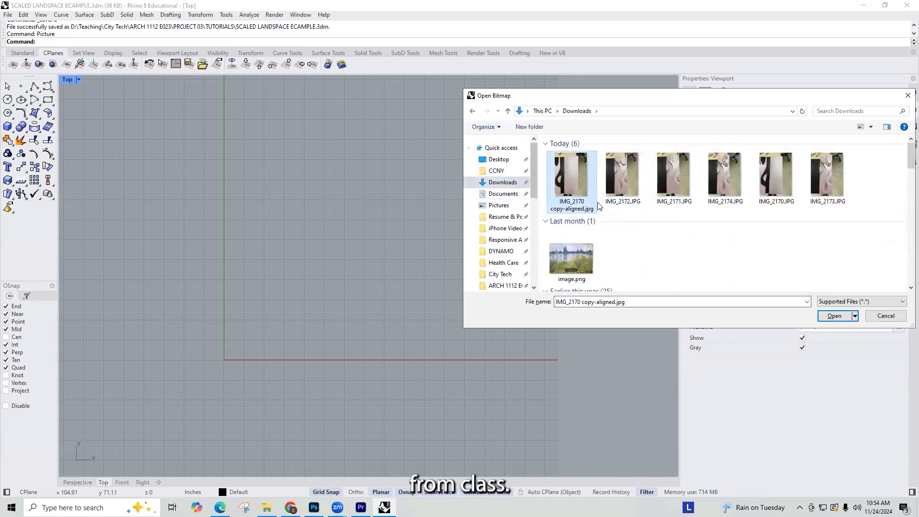
{"action": "left_click", "coordinate": [834, 316]}
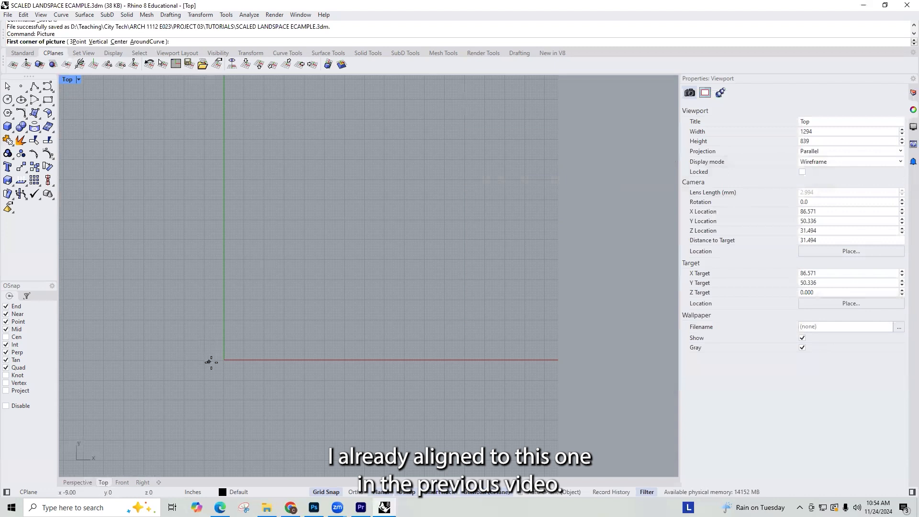
{"action": "left_click", "coordinate": [264, 272]}
{"action": "left_click", "coordinate": [348, 188]}
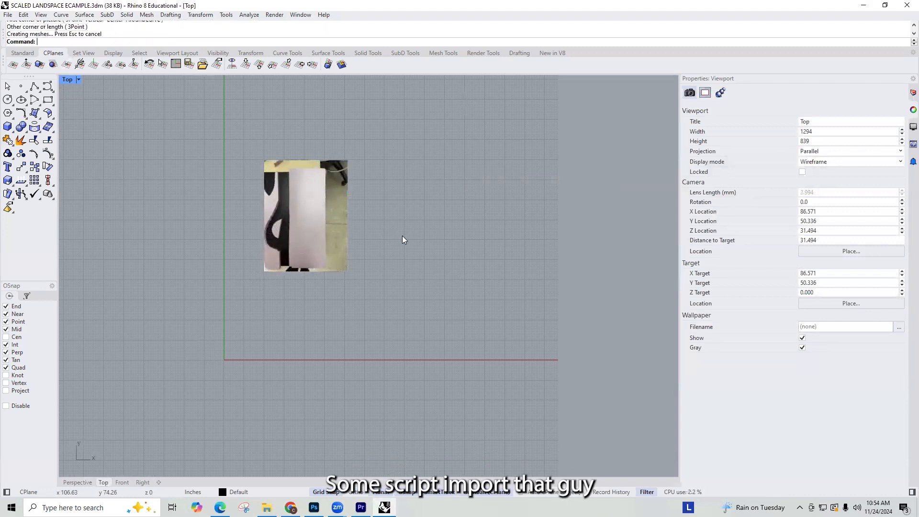
Step: Insert IMG_2171.JPG with the Picture command, starting at the lower-right corner of the aligned photo and sizing it freehand beside it
{"action": "right_click", "coordinate": [402, 239]}
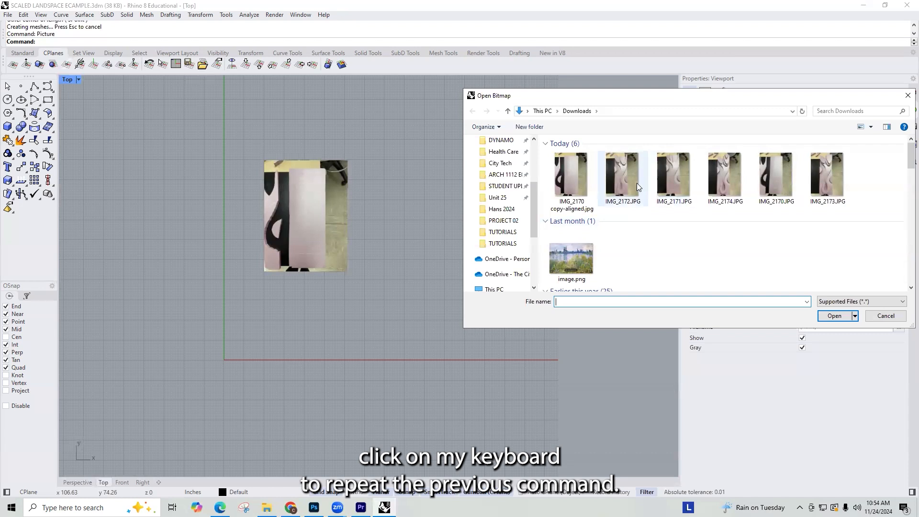
{"action": "left_click", "coordinate": [669, 186]}
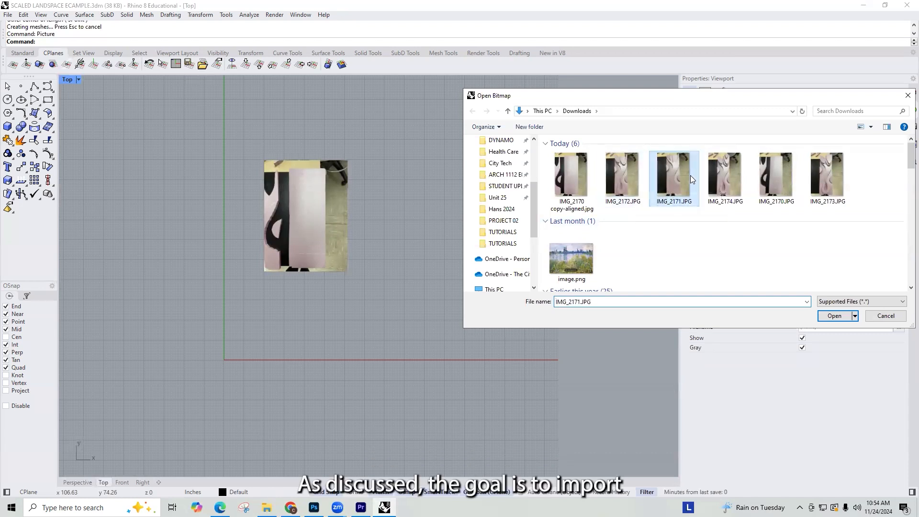
{"action": "left_click", "coordinate": [835, 315]}
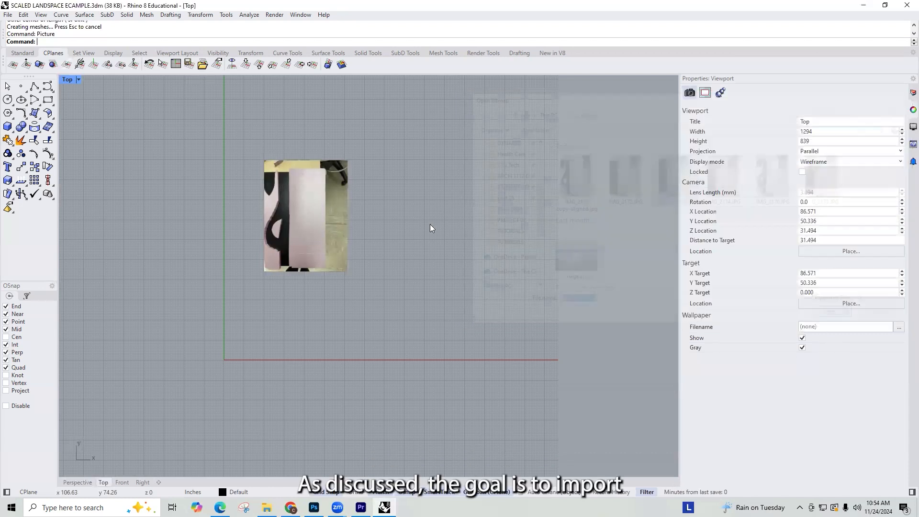
{"action": "left_click", "coordinate": [348, 272]}
{"action": "left_click", "coordinate": [433, 187]}
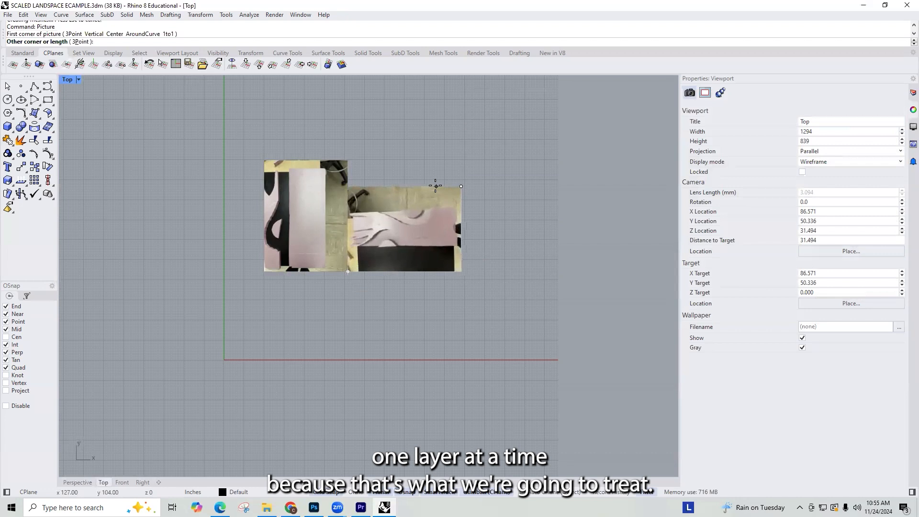
Step: Insert IMG_2172.JPG as a picture from the lower-right corner of IMG_2171, matching that picture's height
{"action": "key", "text": "Return"}
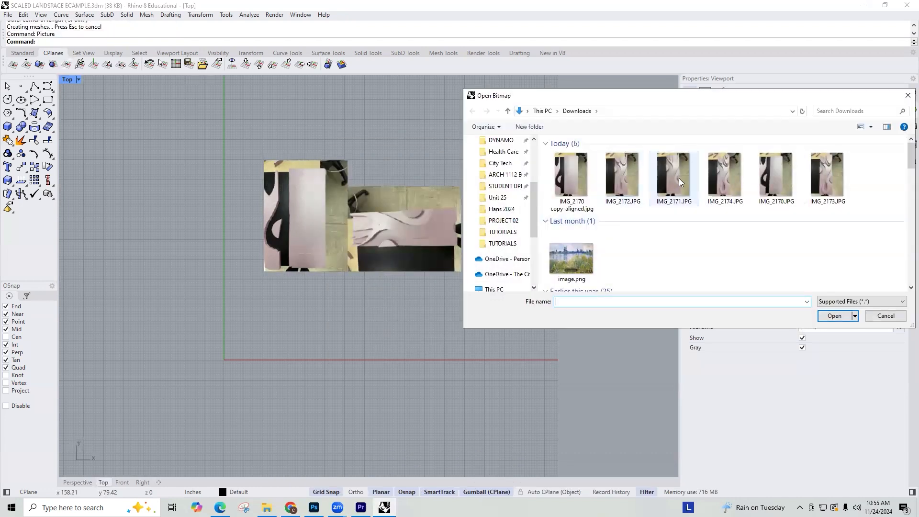
{"action": "left_click", "coordinate": [846, 316]}
{"action": "left_click", "coordinate": [461, 271]}
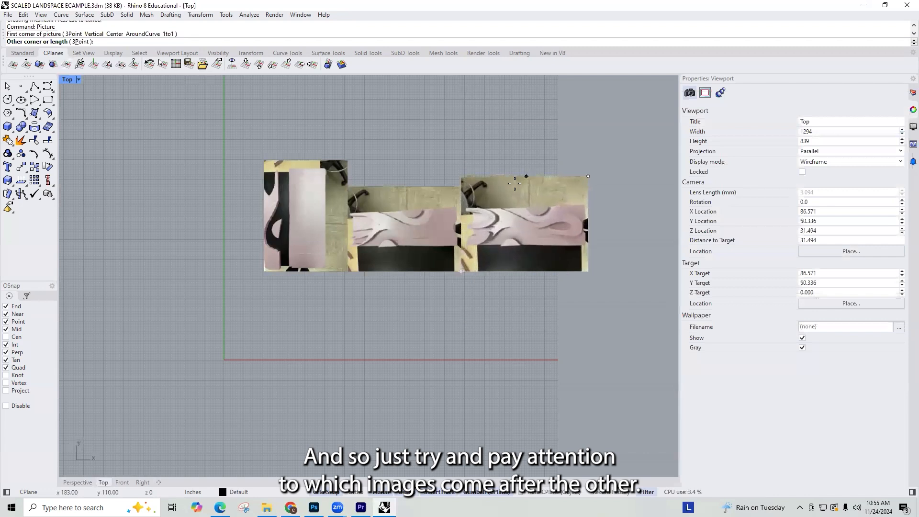
{"action": "left_click", "coordinate": [514, 183]}
Step: Insert IMG_2173.JPG as a picture from the lower-right corner of IMG_2172, matching that picture's height
{"action": "scroll", "coordinate": [532, 214], "scroll_direction": "down", "scroll_amount": 2}
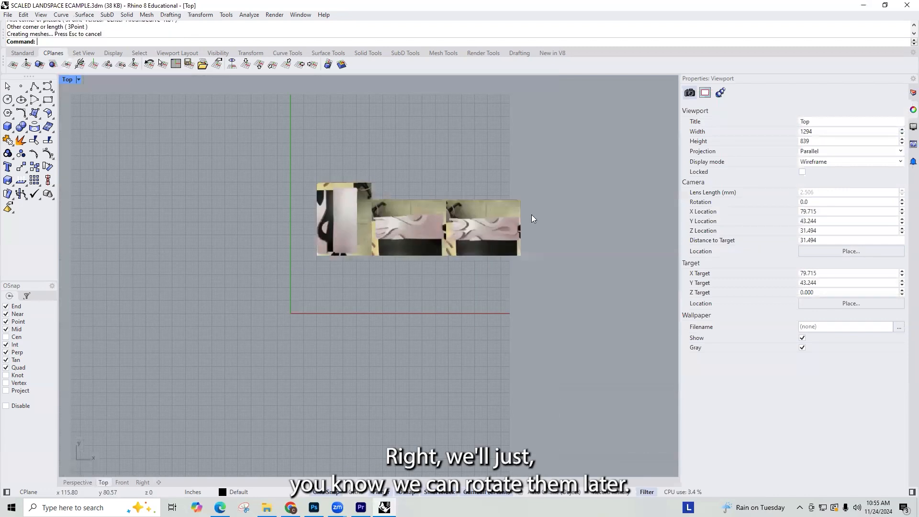
{"action": "scroll", "coordinate": [480, 230], "scroll_direction": "up", "scroll_amount": 2}
{"action": "right_click_drag", "start_coordinate": [480, 229], "coordinate": [384, 253]}
{"action": "right_click", "coordinate": [496, 230]}
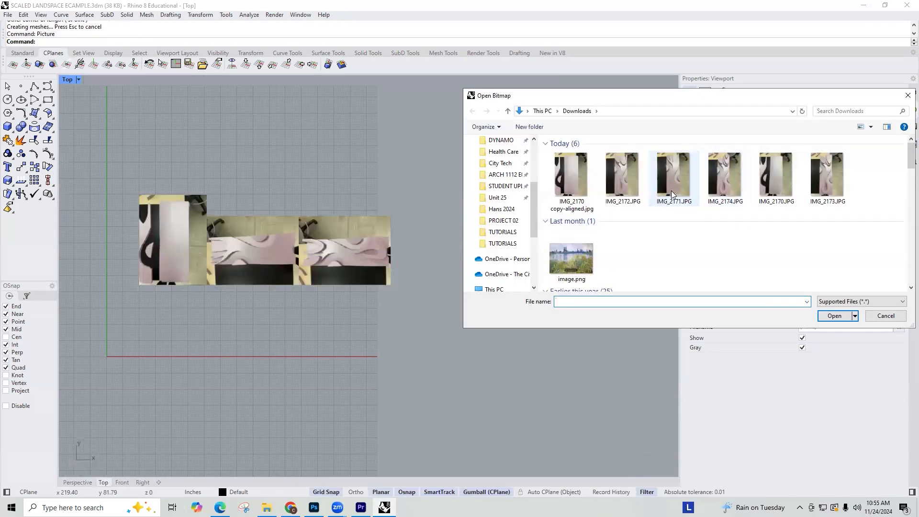
{"action": "left_click", "coordinate": [725, 178]}
{"action": "left_click", "coordinate": [833, 180]}
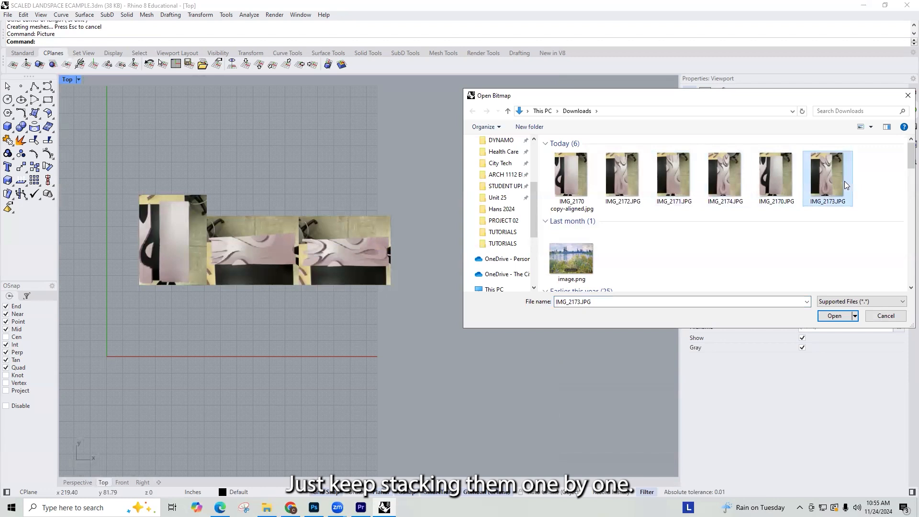
{"action": "left_click", "coordinate": [834, 315]}
{"action": "left_click", "coordinate": [386, 286]}
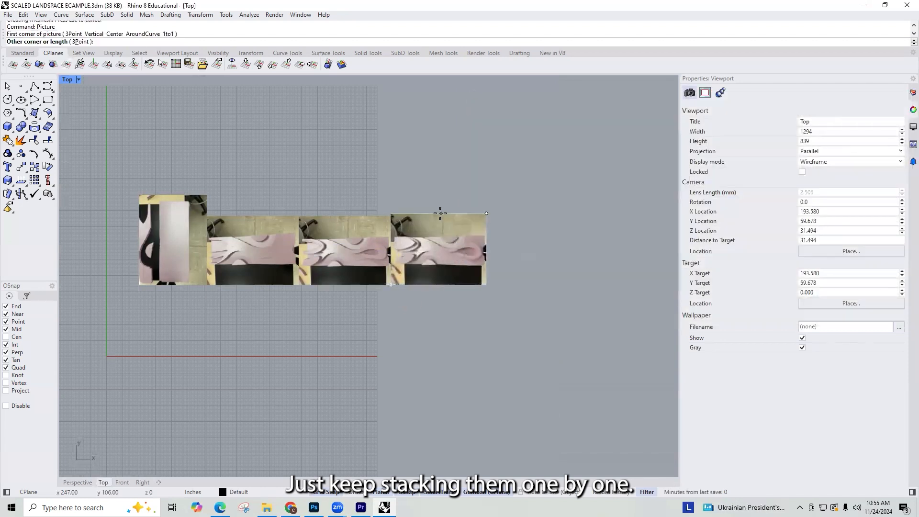
{"action": "left_click", "coordinate": [439, 216]}
Step: Insert IMG_2174.JPG as a picture from the lower-right corner of IMG_2173, matching that picture's height
{"action": "right_click", "coordinate": [583, 304]}
{"action": "left_click", "coordinate": [724, 176]}
{"action": "left_click", "coordinate": [834, 316]}
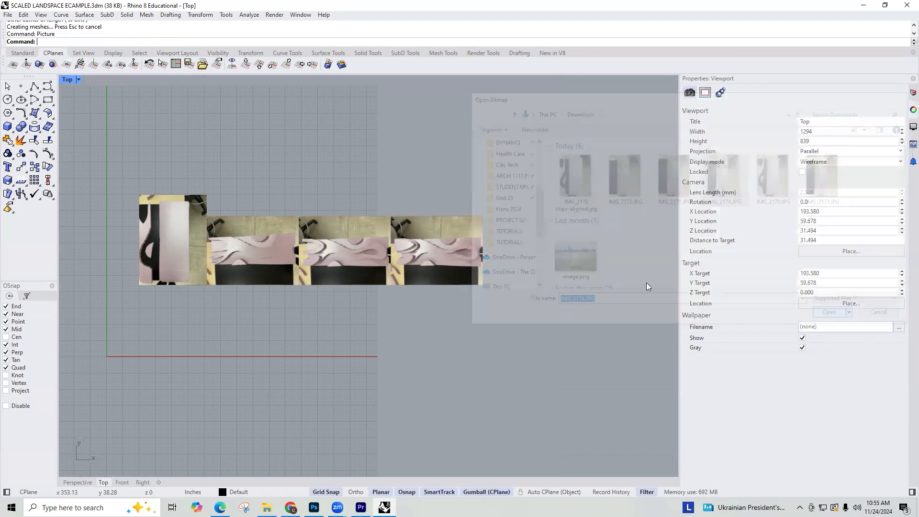
{"action": "left_click", "coordinate": [482, 286]}
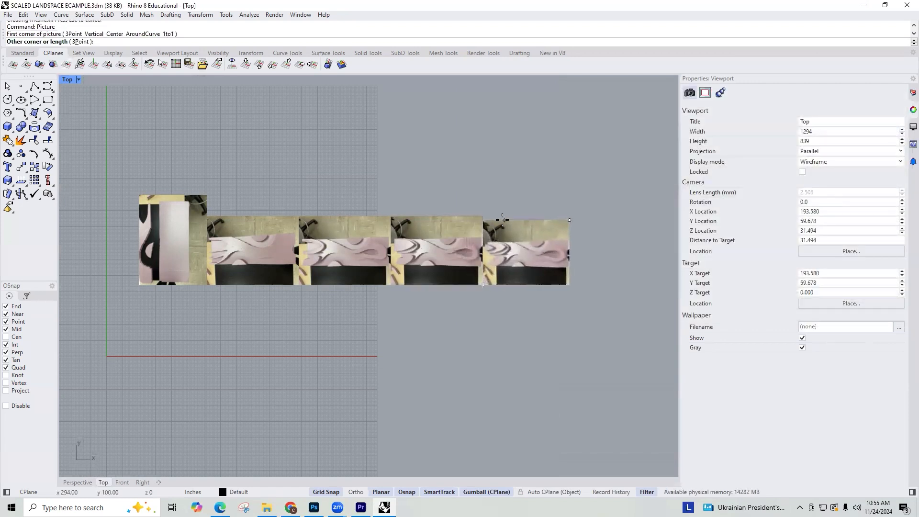
{"action": "left_click", "coordinate": [493, 216]}
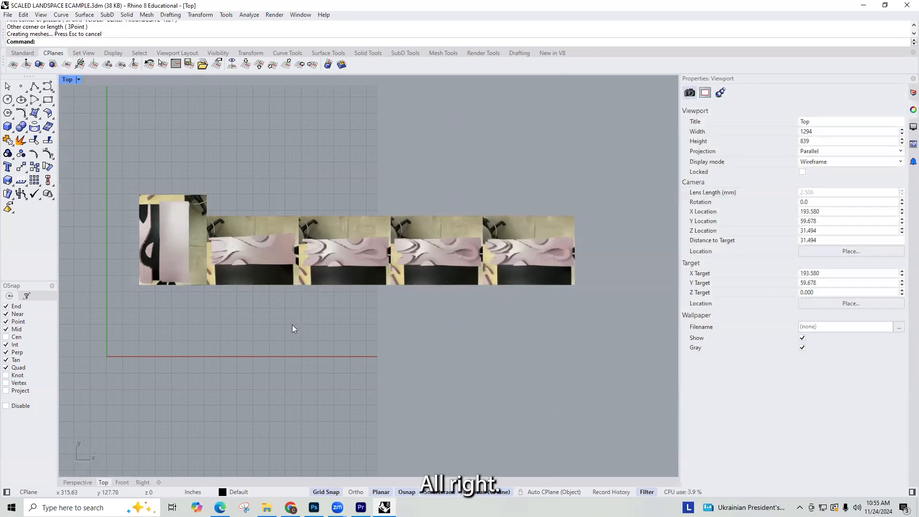
Step: Rotate the four landscape-oriented pictures together by -90 degrees with the gumball
{"action": "left_click_drag", "start_coordinate": [533, 183], "coordinate": [292, 324]}
{"action": "left_click", "coordinate": [363, 278]}
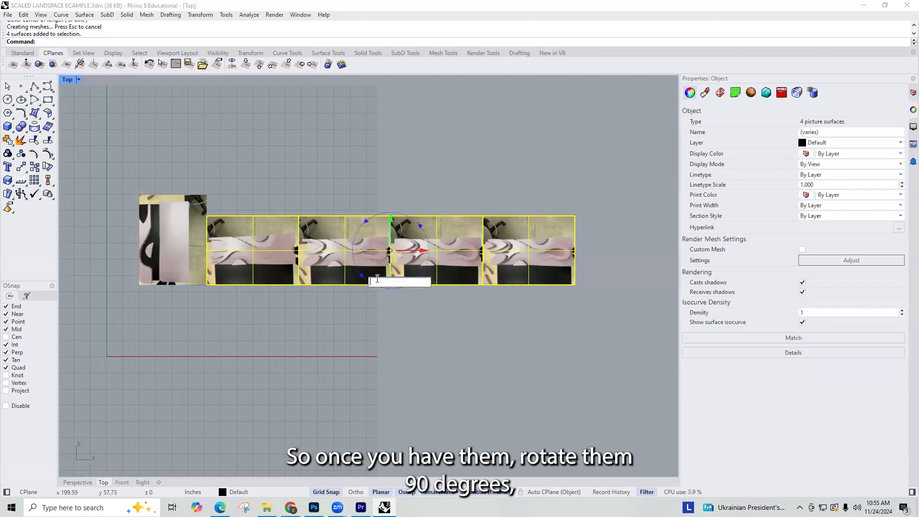
{"action": "type", "text": "-90"}
{"action": "key", "text": "Return"}
{"action": "key", "text": "Escape"}
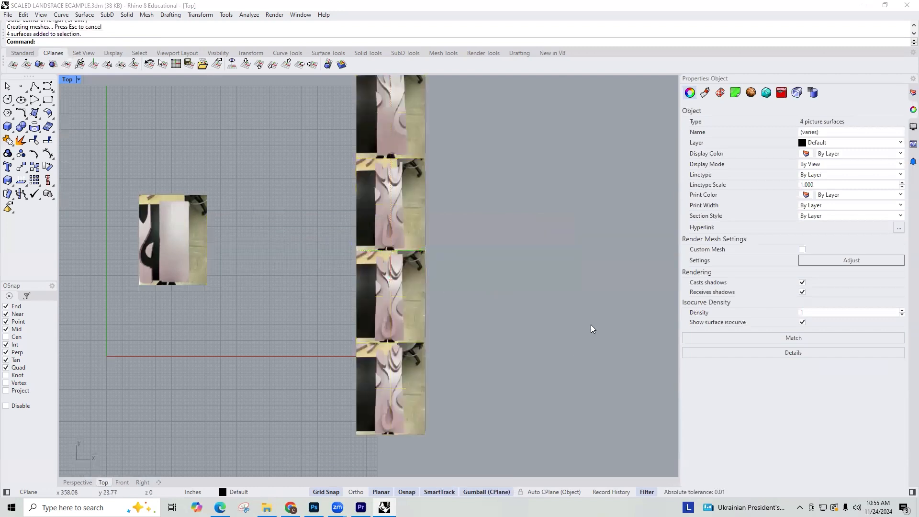
{"action": "scroll", "coordinate": [490, 302], "scroll_direction": "down", "scroll_amount": 2}
{"action": "right_click_drag", "start_coordinate": [426, 208], "coordinate": [431, 226]}
{"action": "left_click", "coordinate": [426, 173]}
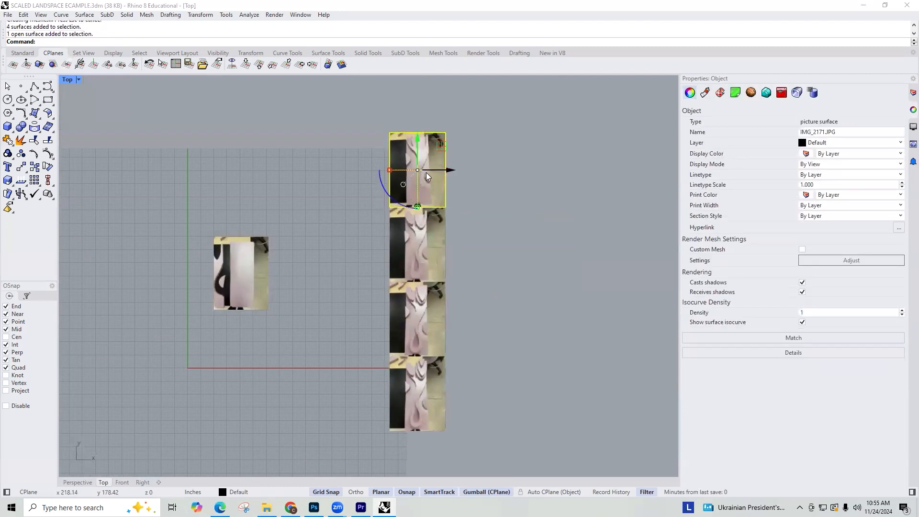
{"action": "key", "text": "Return"}
{"action": "key", "text": "Escape"}
Step: Rotate the column of four pictures together by 180 degrees with the gumball
{"action": "left_click_drag", "start_coordinate": [484, 187], "coordinate": [379, 472]}
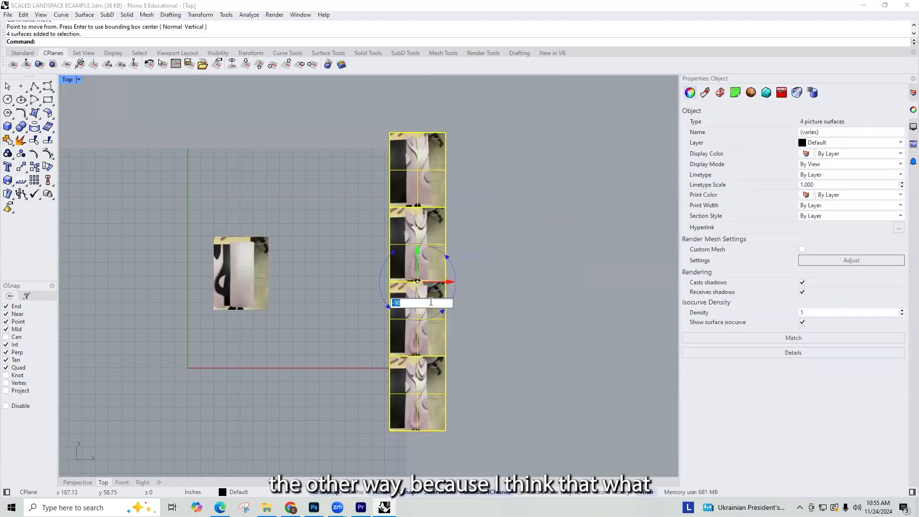
{"action": "type", "text": "180"}
{"action": "key", "text": "Return"}
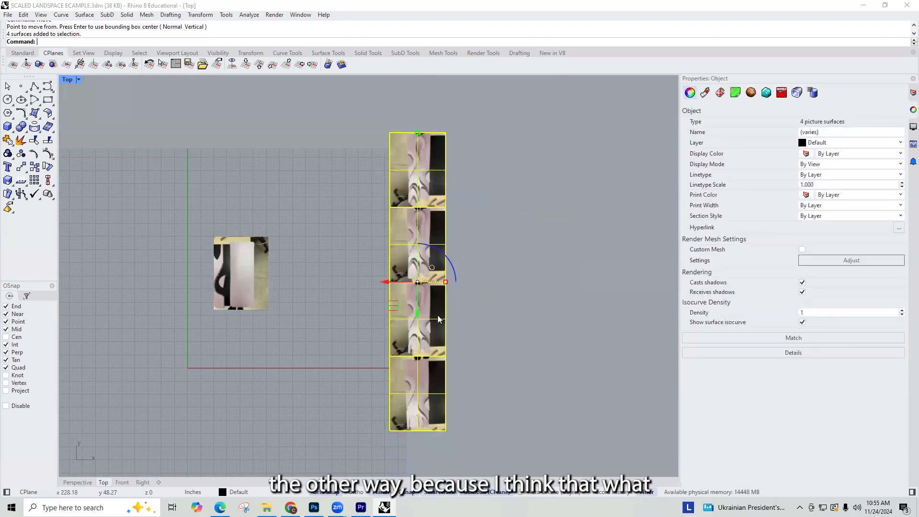
{"action": "left_click", "coordinate": [574, 259]}
Step: Move IMG_2174 by its upper-left corner onto the upper-right corner of the aligned photo
{"action": "left_click", "coordinate": [397, 165]}
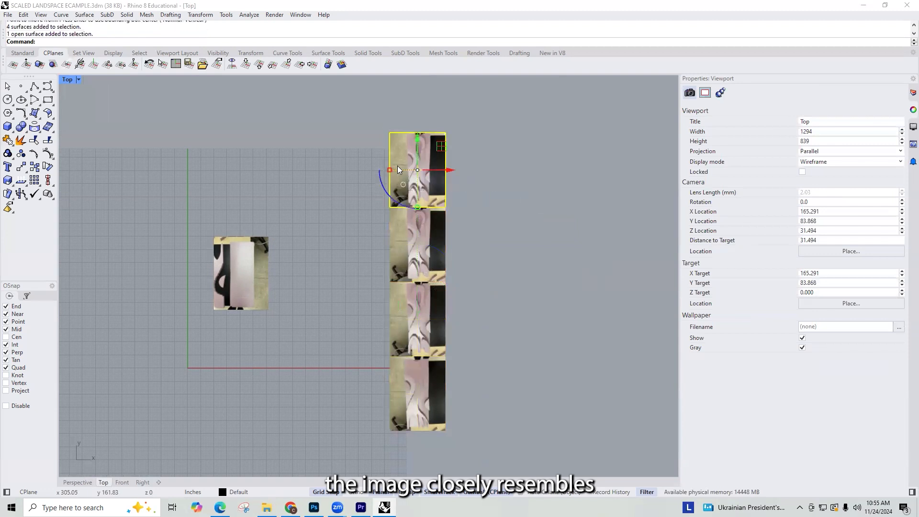
{"action": "type", "text": "Move"}
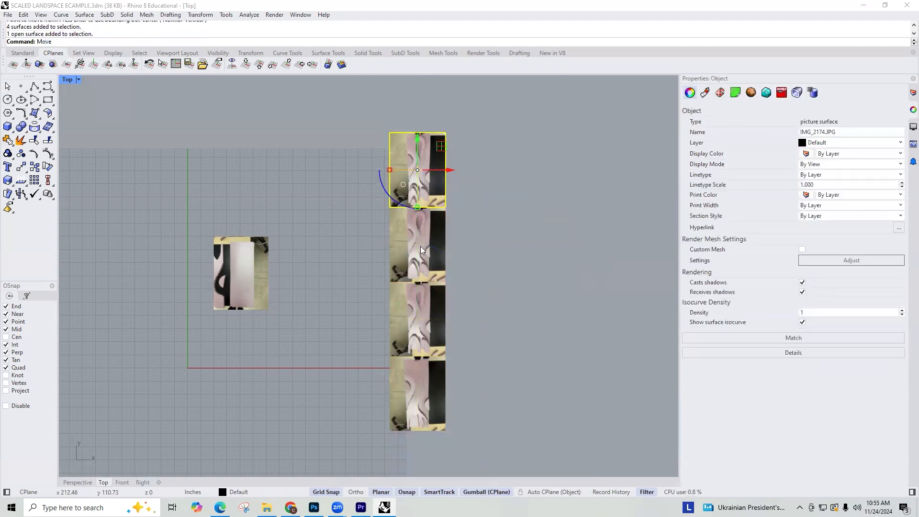
{"action": "key", "text": "Return"}
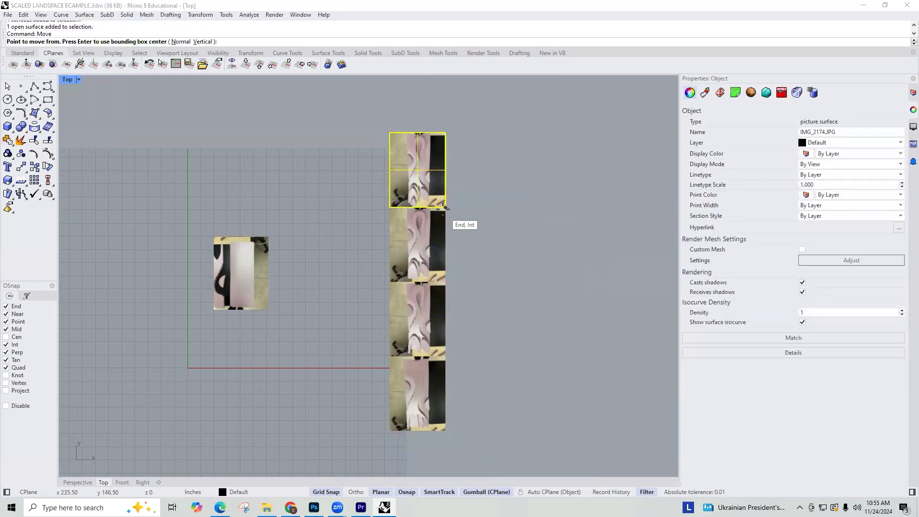
{"action": "left_click", "coordinate": [390, 133]}
{"action": "left_click", "coordinate": [269, 236]}
Step: Move IMG_2173 and IMG_2172 into the row, snapping each upper-left corner to the upper-right corner of the preceding picture
{"action": "left_click", "coordinate": [408, 204]}
{"action": "key", "text": "Return"}
{"action": "left_click", "coordinate": [389, 207]}
{"action": "left_click", "coordinate": [324, 237]}
{"action": "left_click", "coordinate": [416, 293]}
{"action": "key", "text": "Return"}
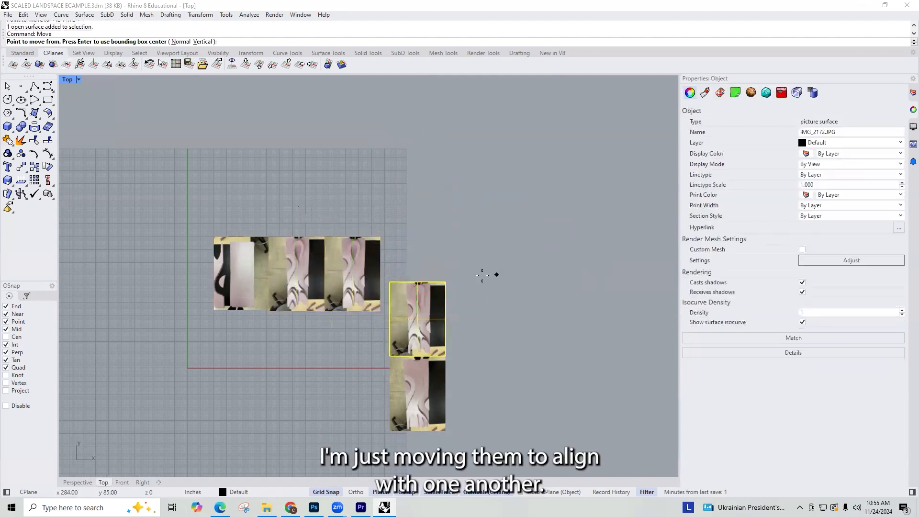
{"action": "left_click", "coordinate": [390, 282]}
{"action": "left_click", "coordinate": [379, 238]}
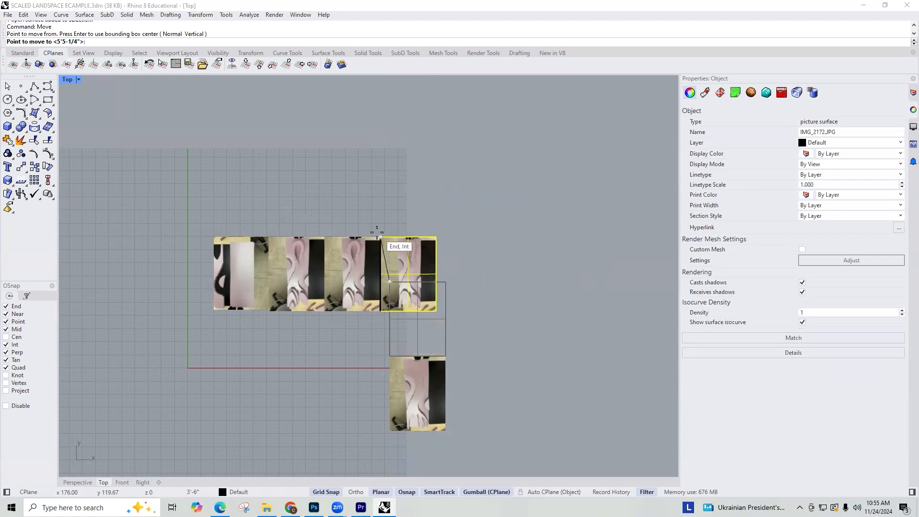
Step: Move IMG_2174 out of its place beside the aligned photo to empty space beyond the far end of the row
{"action": "scroll", "coordinate": [449, 401], "scroll_direction": "up", "scroll_amount": 4}
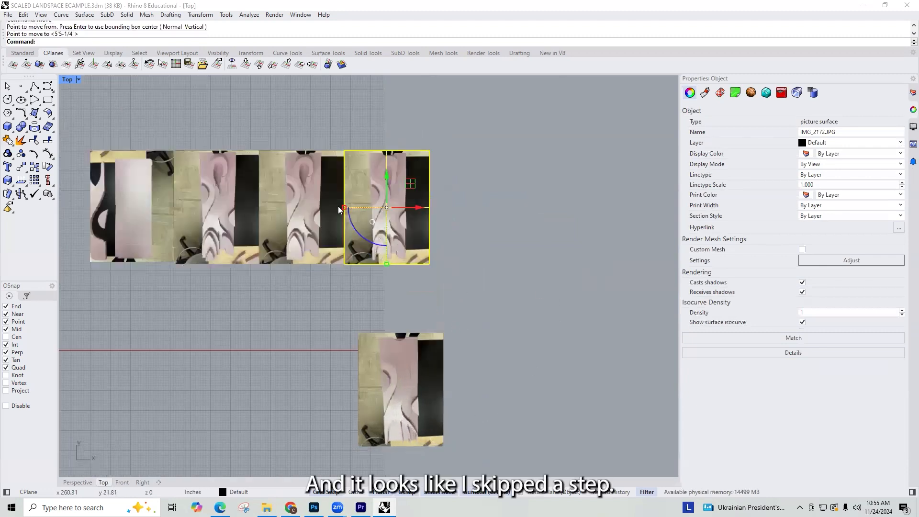
{"action": "left_click_drag", "start_coordinate": [478, 296], "coordinate": [428, 271]}
{"action": "left_click_drag", "start_coordinate": [506, 298], "coordinate": [224, 258]}
{"action": "type", "text": "move"}
{"action": "key", "text": "Return"}
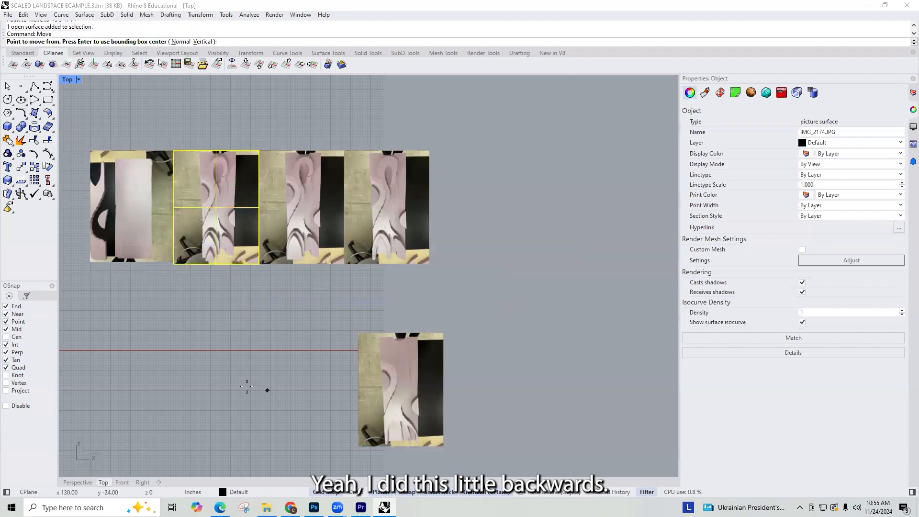
{"action": "left_click", "coordinate": [174, 151]}
{"action": "left_click", "coordinate": [532, 151]}
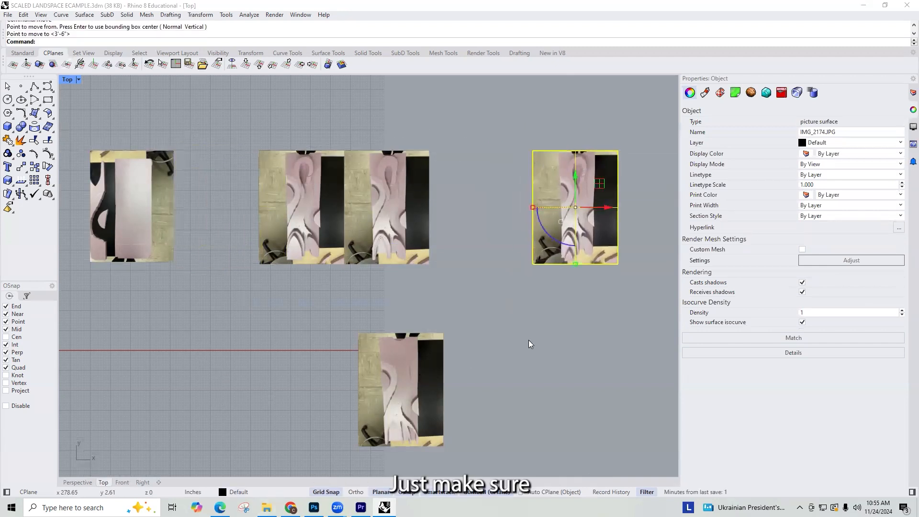
Step: Move IMG_2171 from below the row into the gap, snapping its upper-left corner to the aligned photo's upper-right corner
{"action": "left_click_drag", "start_coordinate": [528, 341], "coordinate": [383, 320]}
{"action": "right_click_drag", "start_coordinate": [376, 318], "coordinate": [376, 308]}
{"action": "right_click", "coordinate": [377, 304]}
{"action": "left_click", "coordinate": [358, 323]}
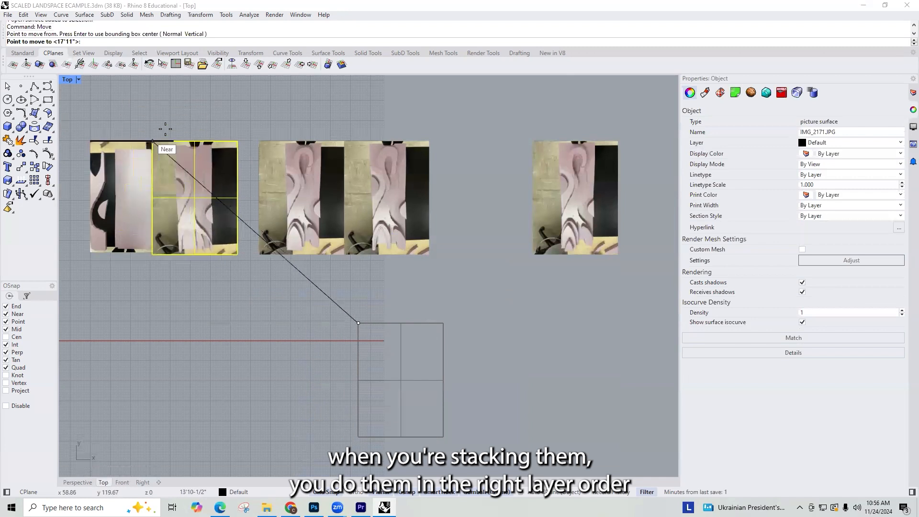
{"action": "left_click", "coordinate": [174, 142]}
Step: Slide IMG_2173 and IMG_2172 together along the X axis to open a gap after IMG_2171
{"action": "left_click_drag", "start_coordinate": [510, 100], "coordinate": [324, 169]}
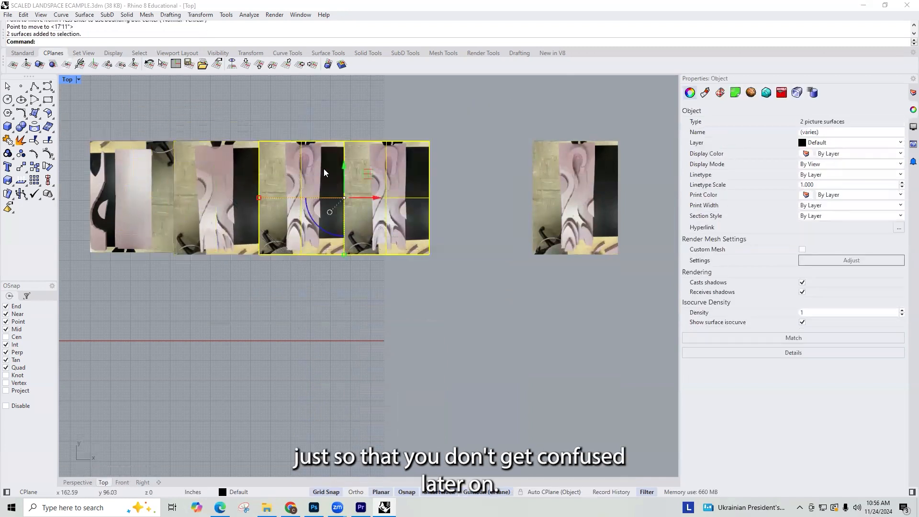
{"action": "left_click_drag", "start_coordinate": [372, 199], "coordinate": [439, 198]}
{"action": "left_click", "coordinate": [487, 135]}
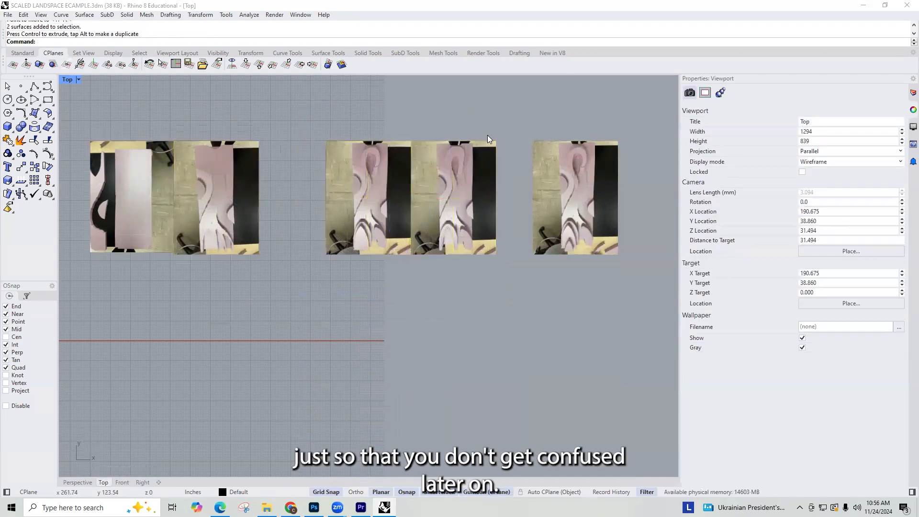
Step: Move IMG_2172 by its upper-left corner onto the upper-right corner of IMG_2171
{"action": "left_click", "coordinate": [437, 187]}
{"action": "type", "text": "Move"}
{"action": "key", "text": "Return"}
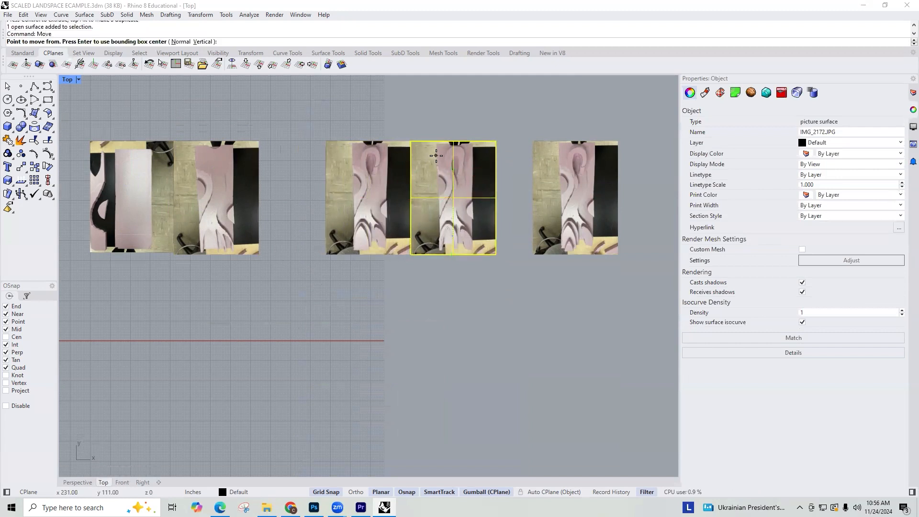
{"action": "left_click", "coordinate": [411, 142]}
{"action": "left_click", "coordinate": [173, 142]}
Step: Slide IMG_2173 clear of IMG_2172, and move its upper-left corner onto the upper-right corner of IMG_2172
{"action": "left_click", "coordinate": [427, 153]}
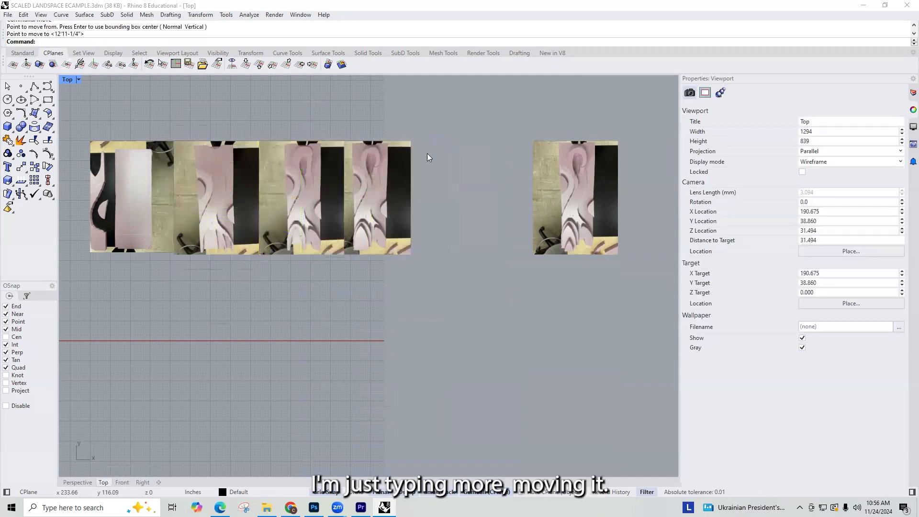
{"action": "left_click", "coordinate": [406, 170]}
{"action": "left_click_drag", "start_coordinate": [405, 198], "coordinate": [482, 203]}
{"action": "left_click", "coordinate": [436, 96]}
{"action": "left_click", "coordinate": [459, 160]}
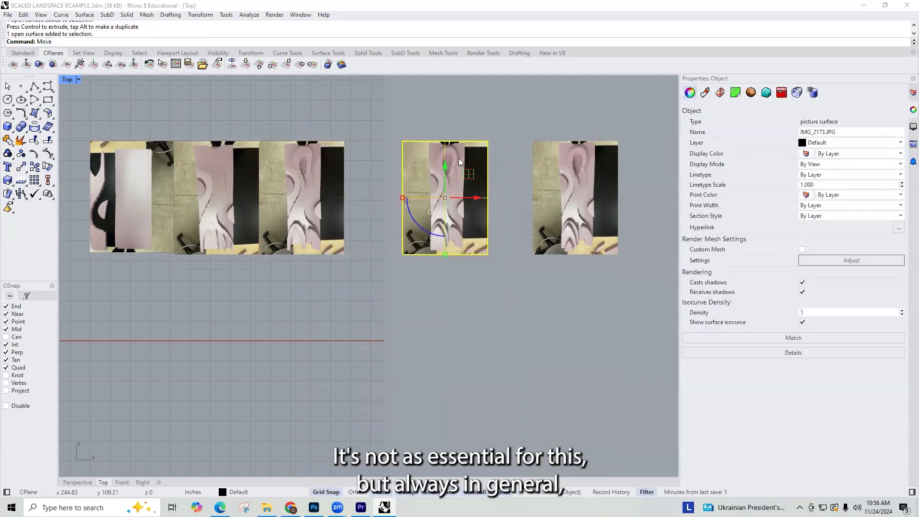
{"action": "key", "text": "Return"}
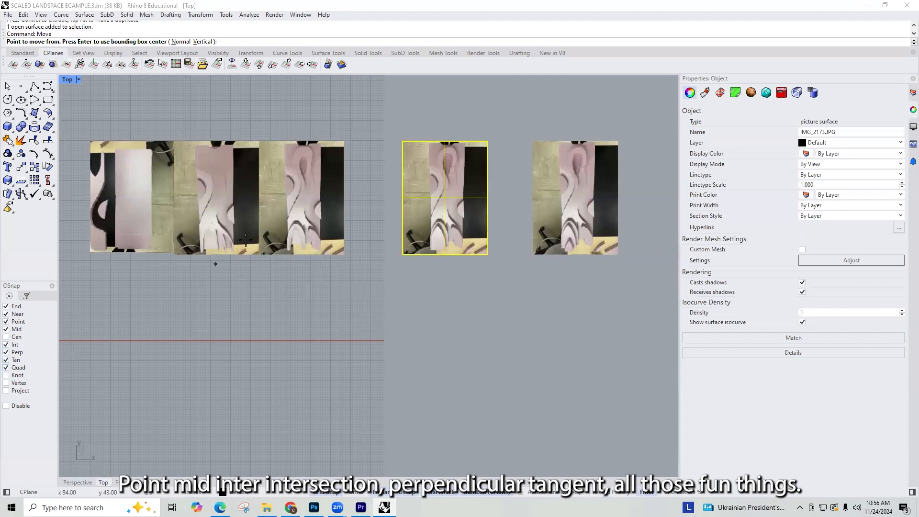
{"action": "left_click", "coordinate": [402, 141]}
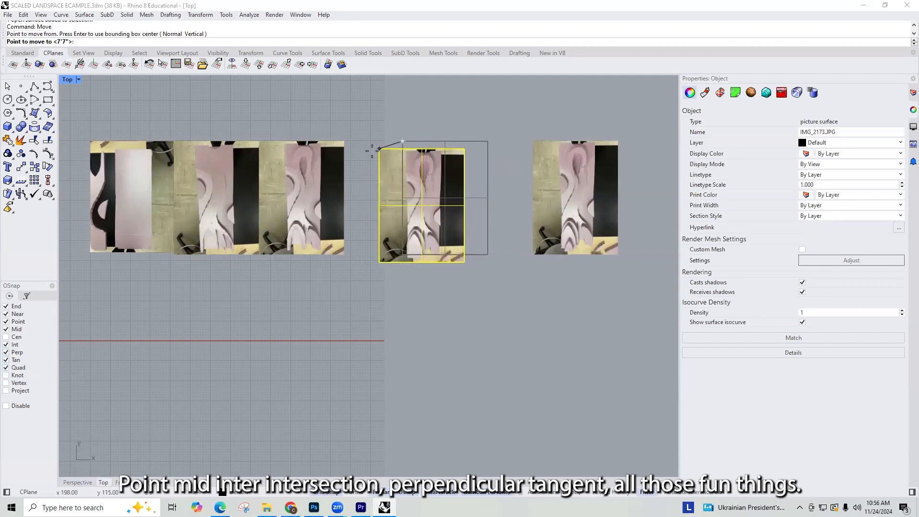
{"action": "left_click", "coordinate": [344, 141]}
{"action": "key", "text": "Escape"}
Step: Move IMG_2174 by its upper-left corner onto the upper-right corner of IMG_2173
{"action": "left_click", "coordinate": [555, 158]}
{"action": "right_click", "coordinate": [552, 152]}
{"action": "left_click", "coordinate": [533, 141]}
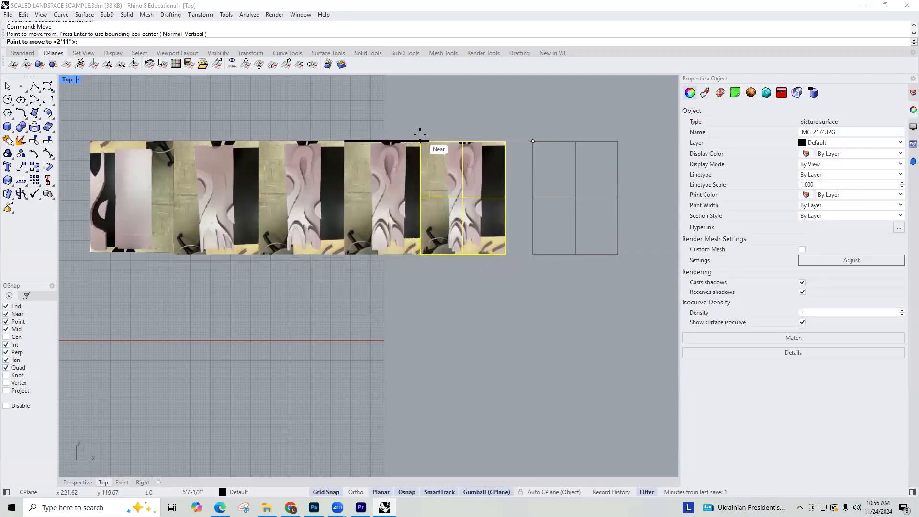
{"action": "left_click", "coordinate": [429, 141]}
{"action": "key", "text": "Escape"}
Step: Select all five aligned photos and shift them together upward along the Y axis
{"action": "left_click_drag", "start_coordinate": [556, 116], "coordinate": [151, 254]}
{"action": "scroll", "coordinate": [531, 225], "scroll_direction": "down", "scroll_amount": 3}
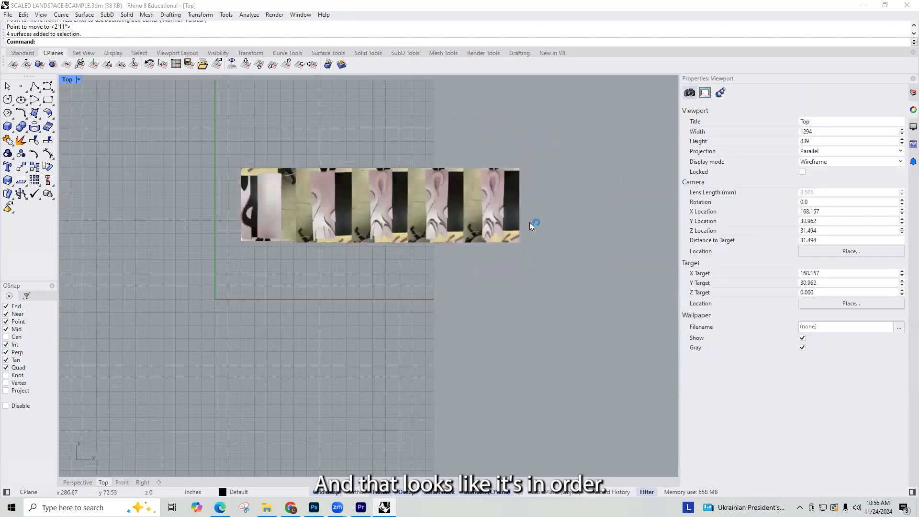
{"action": "scroll", "coordinate": [531, 223], "scroll_direction": "down", "scroll_amount": 2}
{"action": "left_click_drag", "start_coordinate": [552, 253], "coordinate": [291, 158]}
{"action": "left_click_drag", "start_coordinate": [408, 176], "coordinate": [416, 127]}
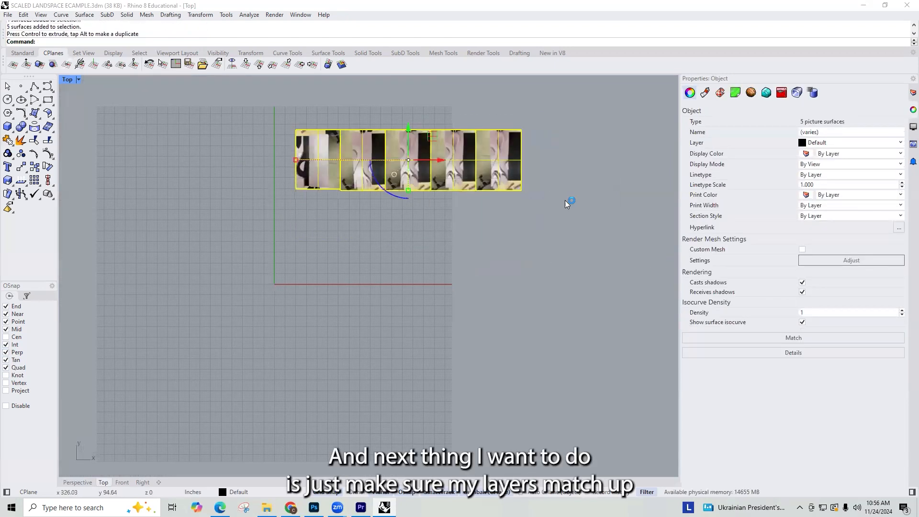
{"action": "left_click", "coordinate": [568, 203]}
Step: Create a new layer named IMAGE IMPORT
{"action": "left_click", "coordinate": [908, 95]}
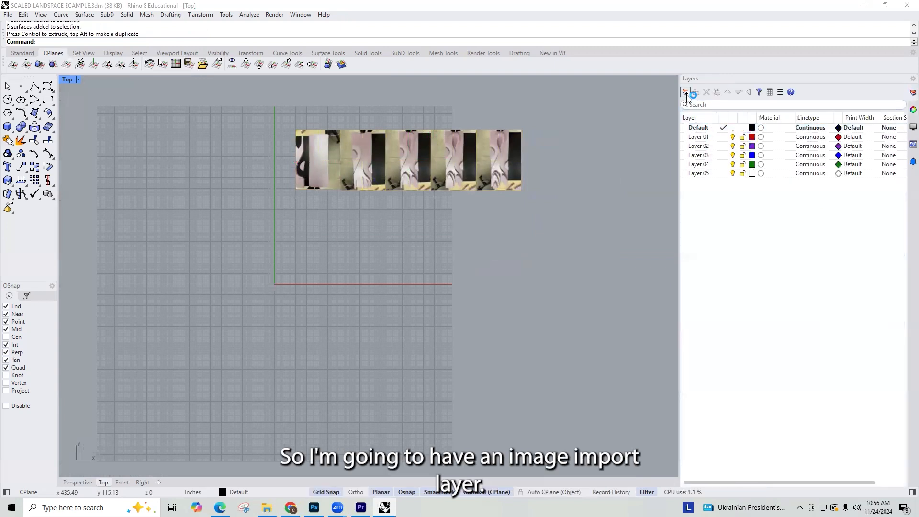
{"action": "left_click", "coordinate": [686, 92]}
{"action": "type", "text": "IMAG"}
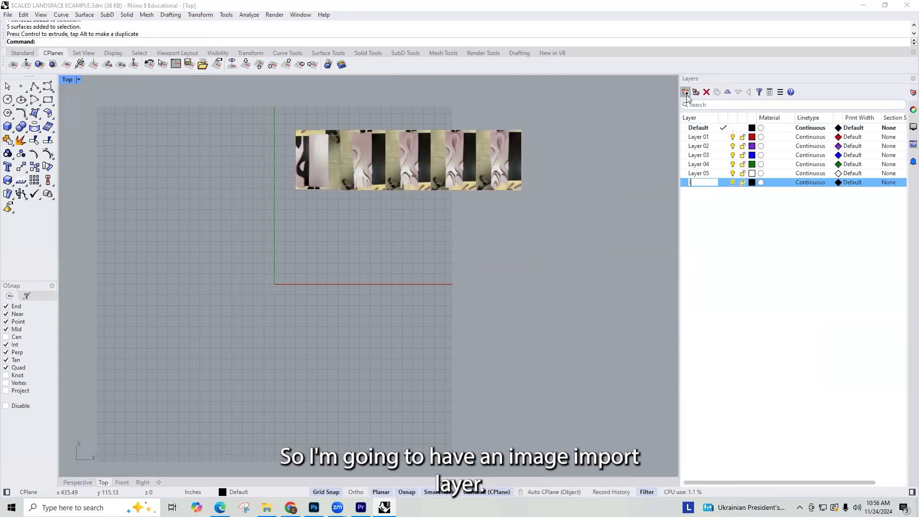
{"action": "type", "text": "E IMPORT"}
{"action": "key", "text": "Return"}
Step: Create another new layer named BASE 8X24
{"action": "left_click", "coordinate": [686, 93]}
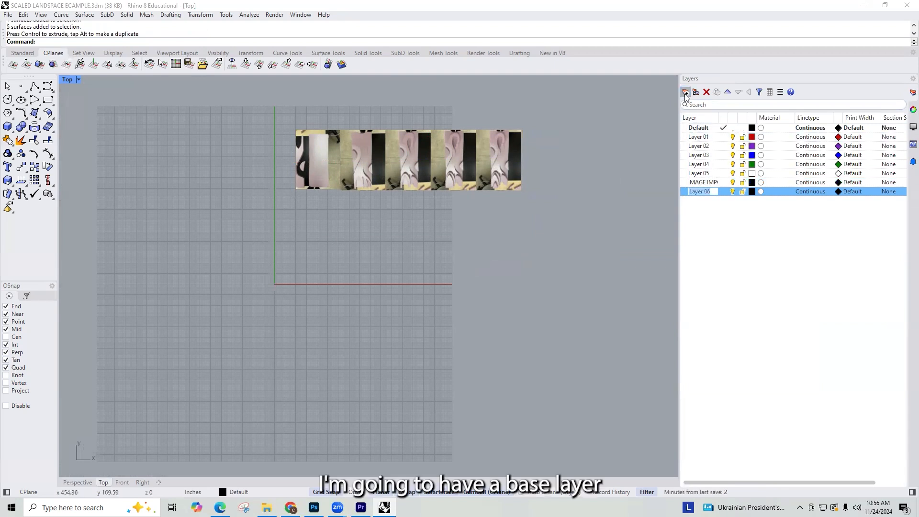
{"action": "type", "text": "BASE "}
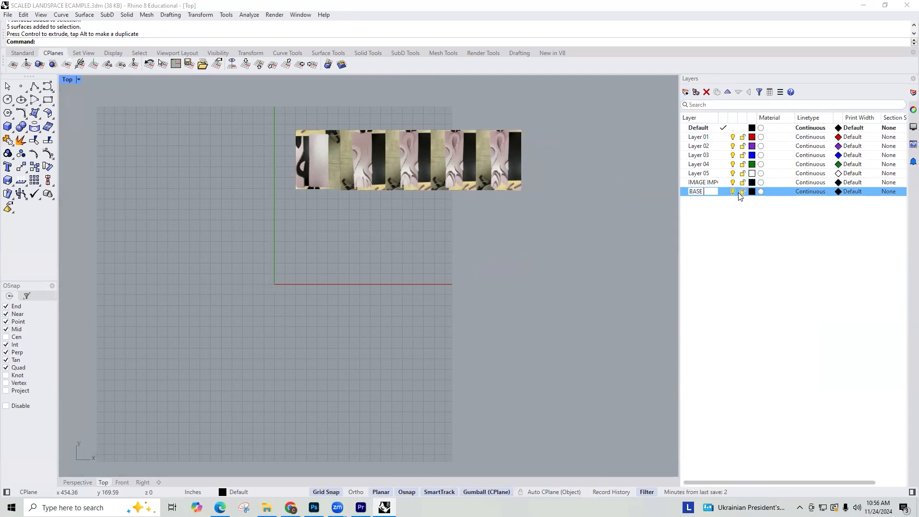
{"action": "type", "text": "8X24"}
{"action": "key", "text": "Return"}
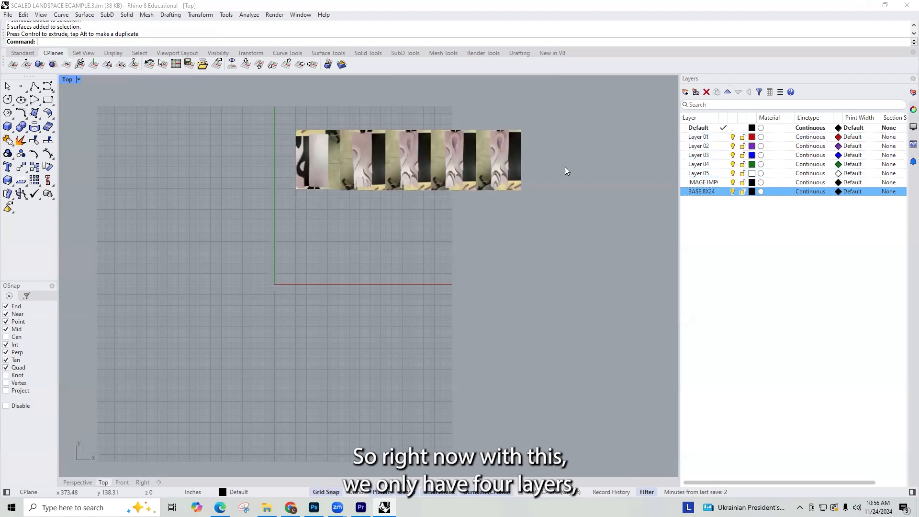
{"action": "left_click_drag", "start_coordinate": [568, 109], "coordinate": [368, 196]}
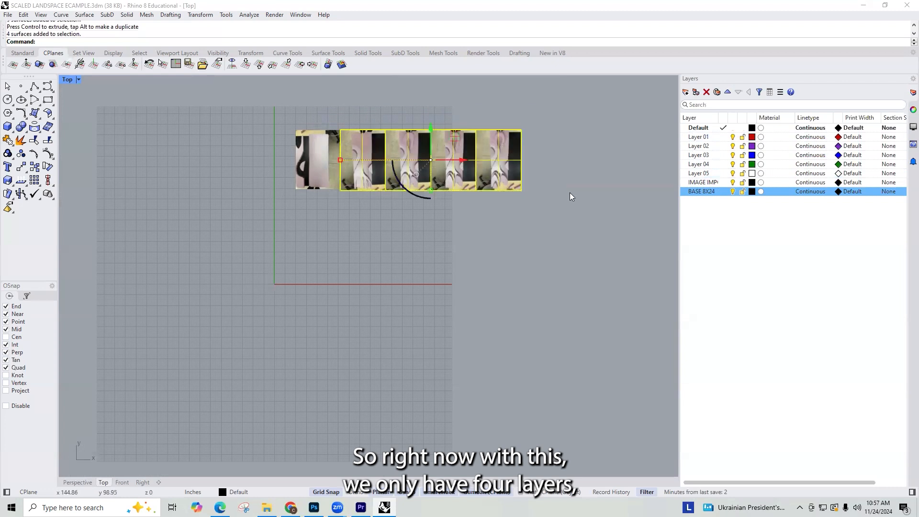
{"action": "left_click", "coordinate": [582, 196]}
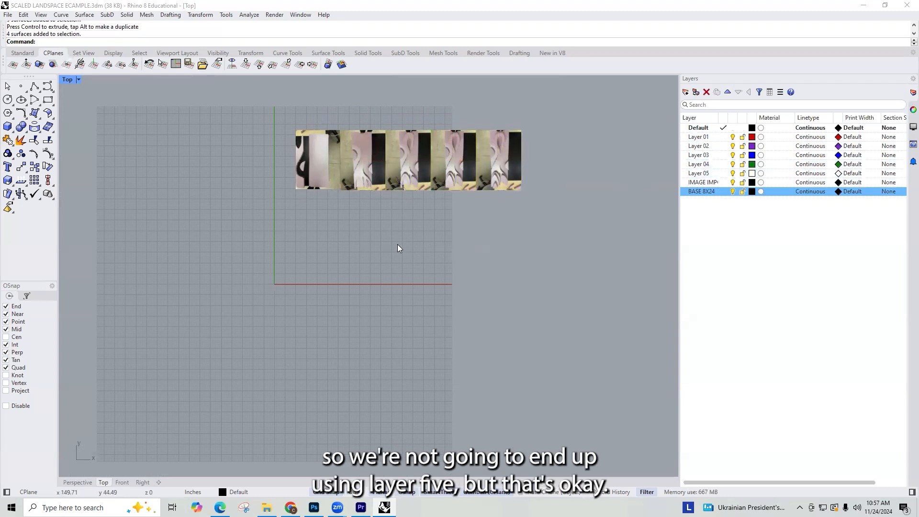
{"action": "left_click", "coordinate": [752, 182]}
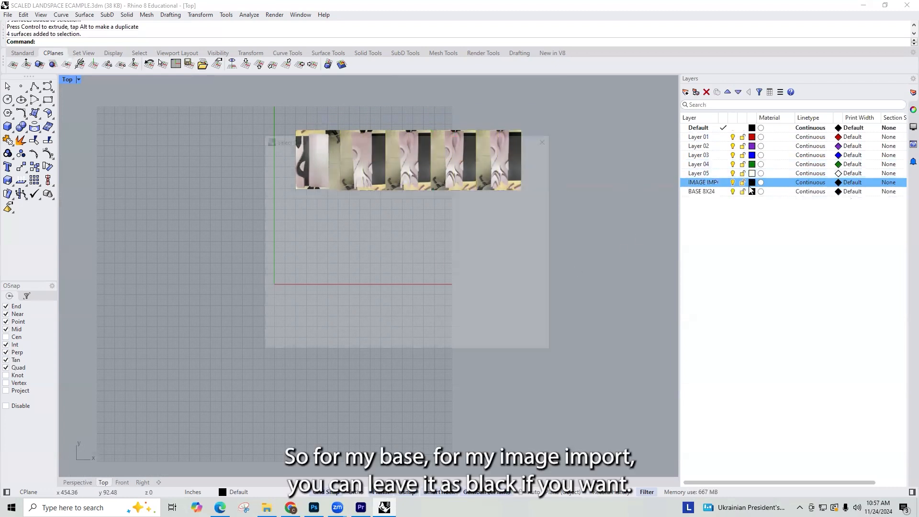
{"action": "left_click", "coordinate": [529, 343]}
Step: Set the BASE 8X24 layer's color to pink, hex #FF00F6
{"action": "left_click", "coordinate": [704, 192]}
{"action": "left_click", "coordinate": [752, 191]}
{"action": "left_click", "coordinate": [423, 283]}
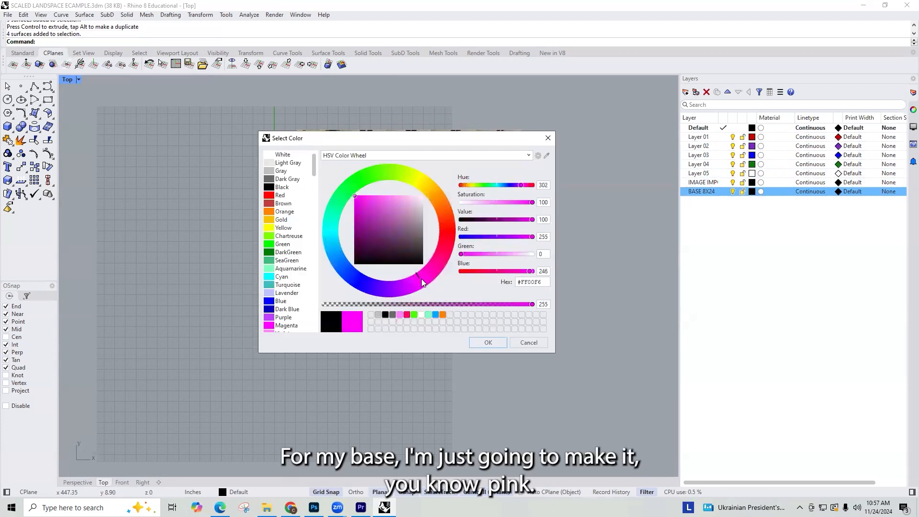
{"action": "left_click", "coordinate": [487, 344]}
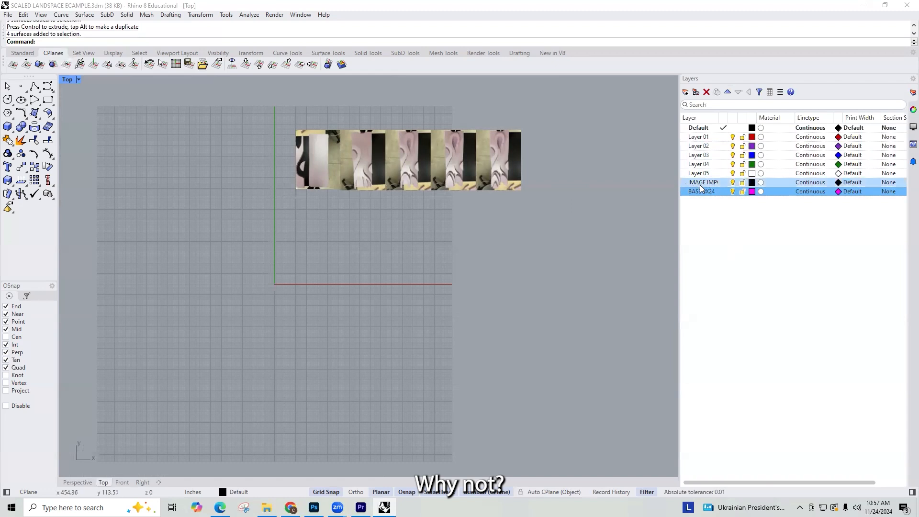
Step: Reorder the layers so BASE 8X24 sits directly below Default and above Layer 01
{"action": "double_click", "coordinate": [728, 91]}
{"action": "triple_click", "coordinate": [728, 92]}
{"action": "double_click", "coordinate": [728, 92]}
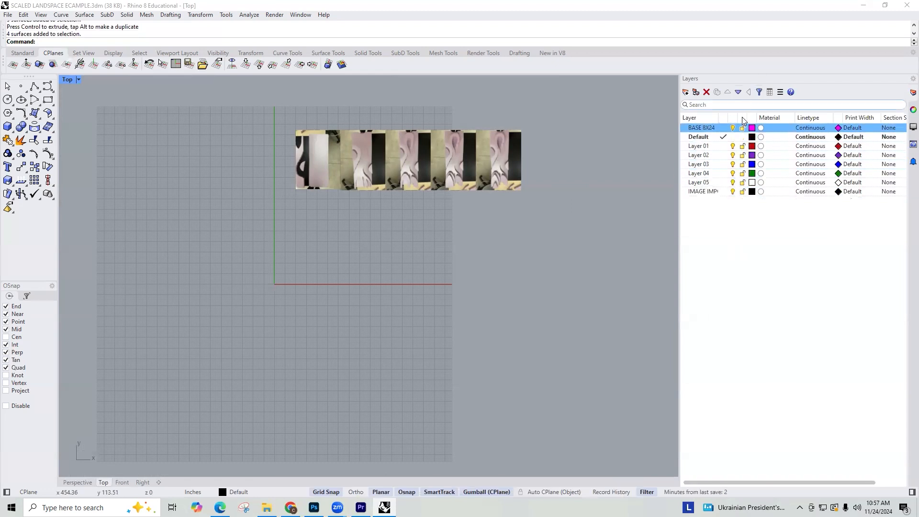
{"action": "left_click", "coordinate": [703, 137]}
{"action": "left_click", "coordinate": [728, 91]}
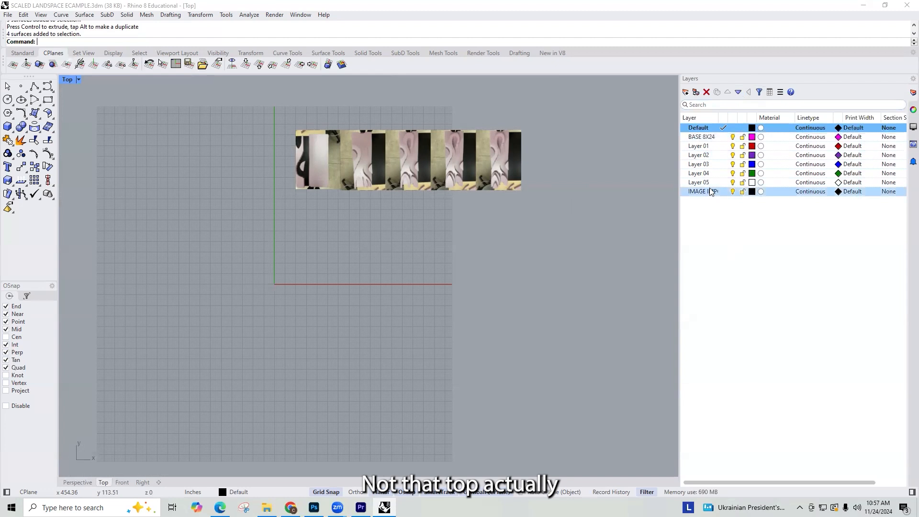
Step: Move the IMAGE IMPORT layer up the layer order to sit between Default and BASE 8X24
{"action": "left_click", "coordinate": [711, 191]}
{"action": "triple_click", "coordinate": [728, 92]}
{"action": "double_click", "coordinate": [729, 92]}
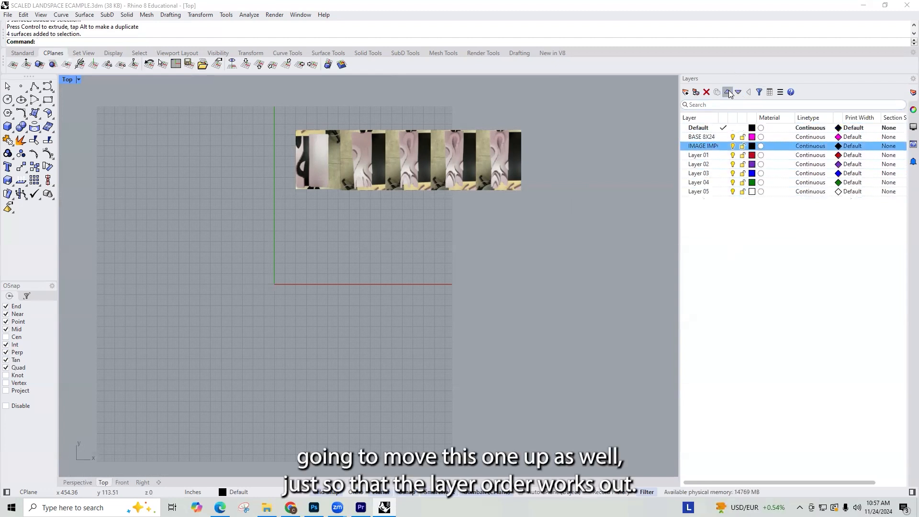
{"action": "left_click", "coordinate": [728, 92]}
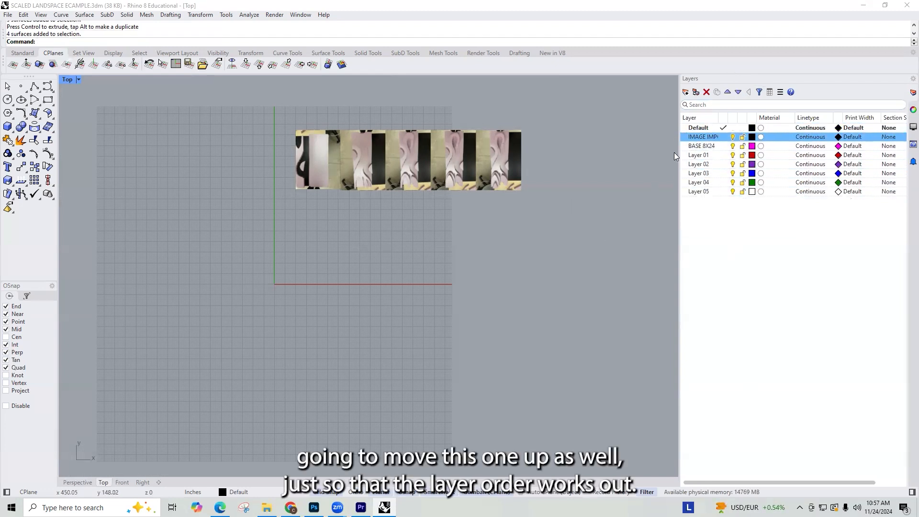
Step: Assign all five photos to the IMAGE IMPORT layer and deselect them
{"action": "left_click_drag", "start_coordinate": [575, 125], "coordinate": [173, 200]}
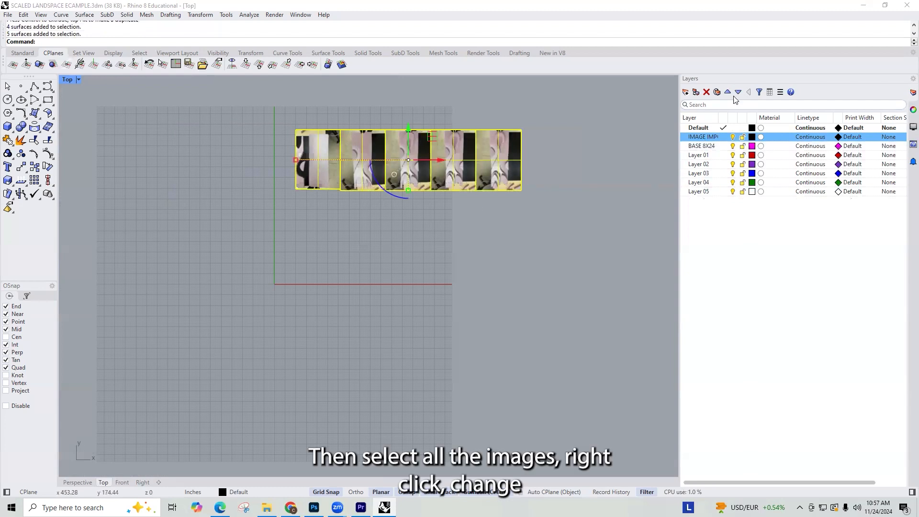
{"action": "right_click", "coordinate": [708, 140]}
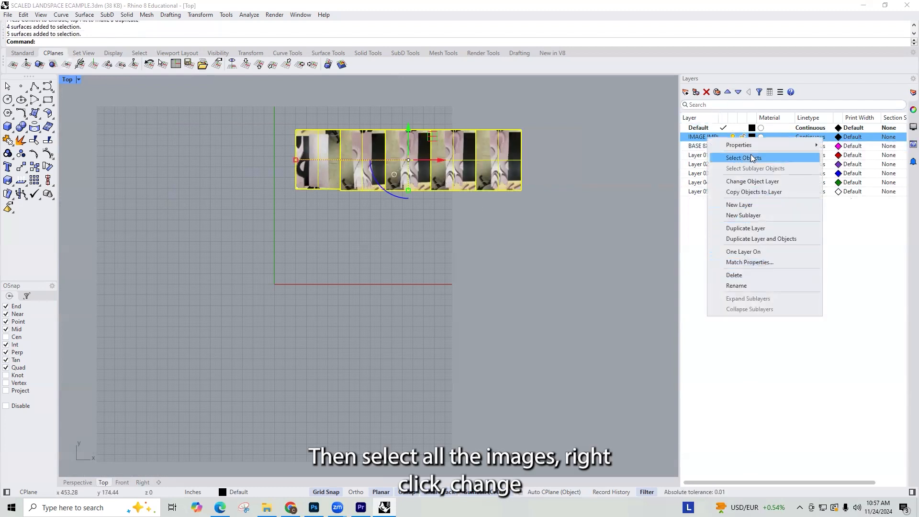
{"action": "left_click", "coordinate": [752, 181]}
{"action": "left_click", "coordinate": [597, 223]}
{"action": "left_click_drag", "start_coordinate": [609, 216], "coordinate": [557, 217]}
{"action": "left_click_drag", "start_coordinate": [548, 182], "coordinate": [249, 137]}
{"action": "left_click", "coordinate": [598, 177]}
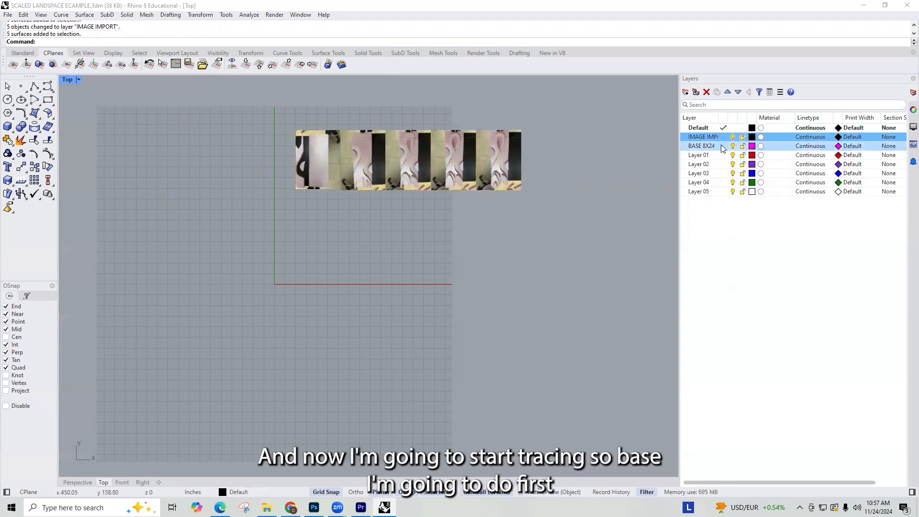
Step: Make BASE 8X24 the current layer and trace the pale base board in the first photo with a corner-to-corner rectangle
{"action": "left_click", "coordinate": [723, 146]}
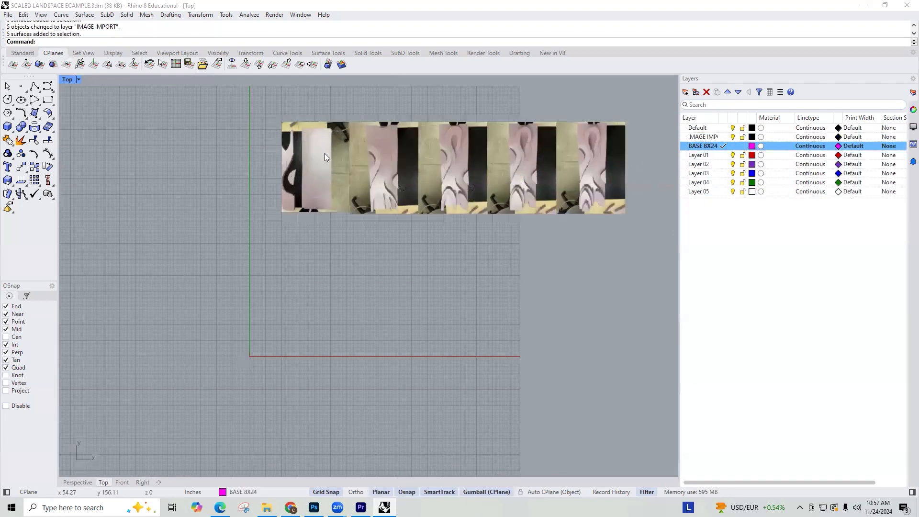
{"action": "scroll", "coordinate": [325, 154], "scroll_direction": "up", "scroll_amount": 5}
{"action": "type", "text": "rec"}
{"action": "key", "text": "Return"}
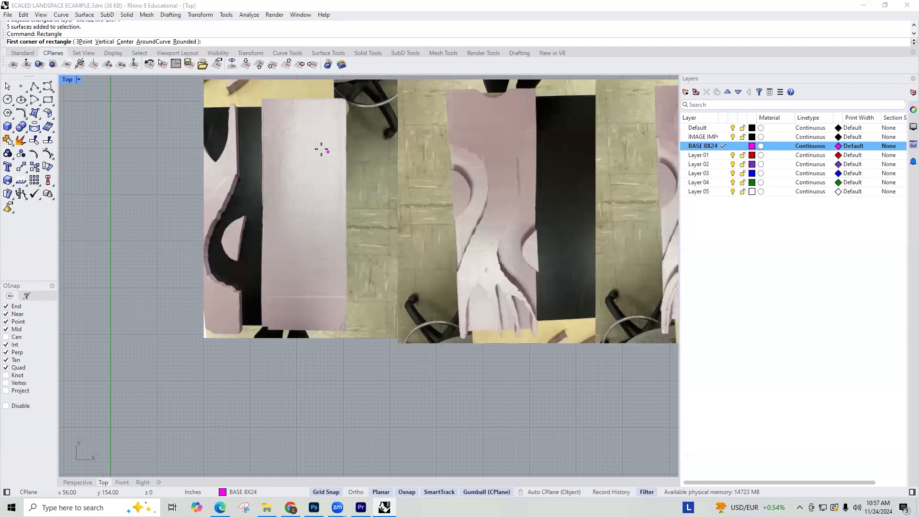
{"action": "left_click", "coordinate": [262, 98]}
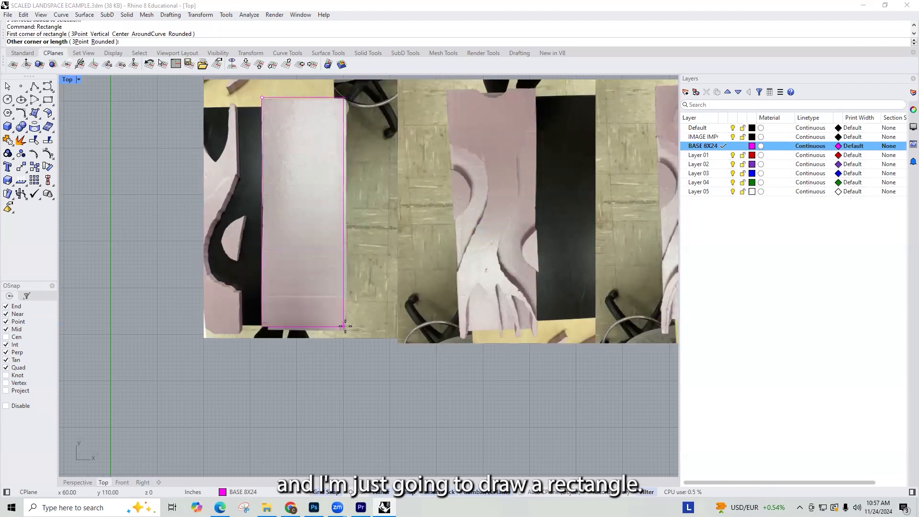
{"action": "left_click", "coordinate": [346, 330]}
Step: Draw an 8 by 24 inch upright rectangle with its lower-left corner at the origin
{"action": "scroll", "coordinate": [371, 300], "scroll_direction": "down", "scroll_amount": 3}
{"action": "scroll", "coordinate": [458, 320], "scroll_direction": "down", "scroll_amount": 6}
{"action": "right_click", "coordinate": [225, 406]}
{"action": "right_click_drag", "start_coordinate": [279, 431], "coordinate": [238, 412]}
{"action": "scroll", "coordinate": [233, 420], "scroll_direction": "up", "scroll_amount": 2}
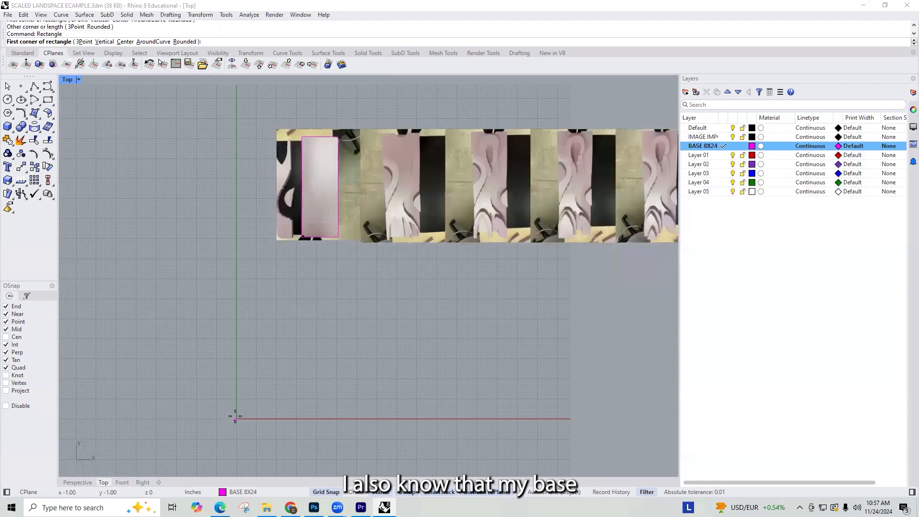
{"action": "left_click", "coordinate": [238, 418]}
{"action": "type", "text": "8"}
{"action": "key", "text": "Return"}
{"action": "type", "text": "24"}
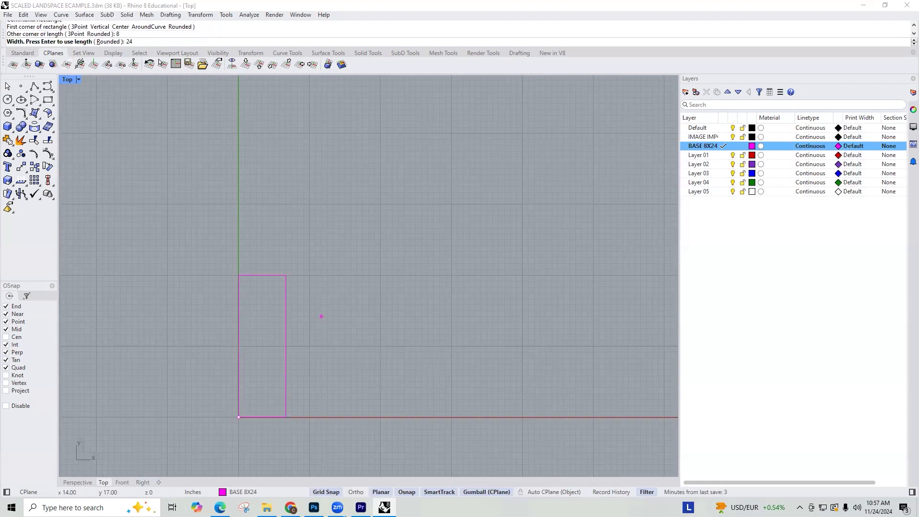
{"action": "key", "text": "Return"}
Step: Check the model units and distance display in the document's Units settings, and close them
{"action": "scroll", "coordinate": [294, 378], "scroll_direction": "down", "scroll_amount": 2}
{"action": "scroll", "coordinate": [401, 323], "scroll_direction": "down", "scroll_amount": 5}
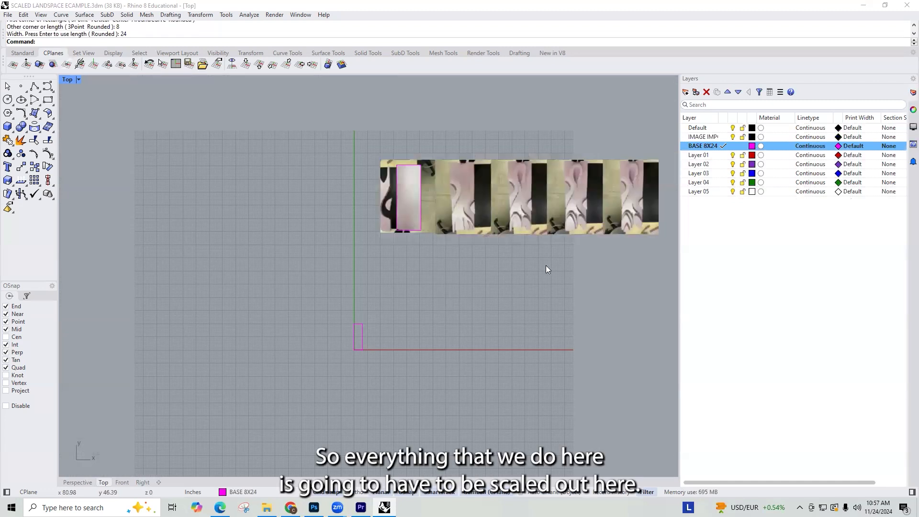
{"action": "scroll", "coordinate": [394, 257], "scroll_direction": "up", "scroll_amount": 3}
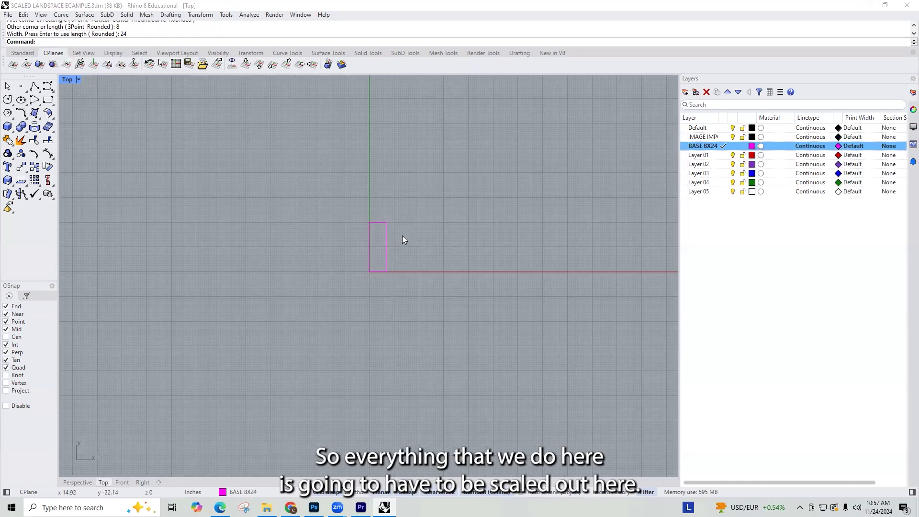
{"action": "scroll", "coordinate": [402, 239], "scroll_direction": "up", "scroll_amount": 1}
{"action": "type", "text": "D"}
{"action": "key", "text": "BackSpace"}
{"action": "key", "text": "BackSpace"}
{"action": "type", "text": "Uni"}
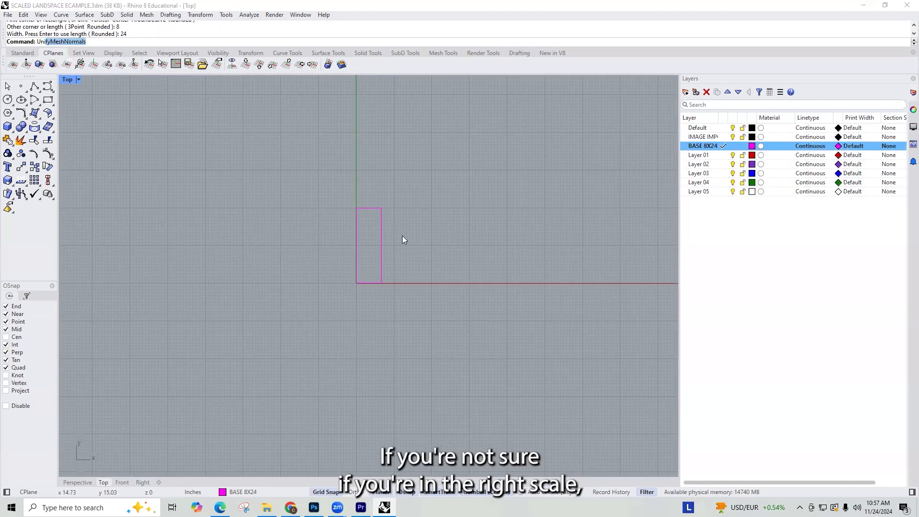
{"action": "type", "text": "T"}
{"action": "key", "text": "Return"}
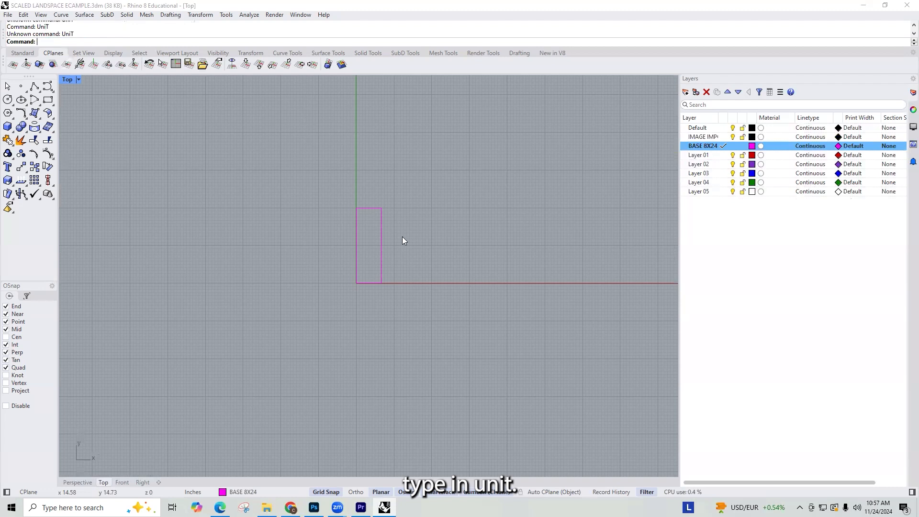
{"action": "type", "text": "UniTUnits"}
{"action": "key", "text": "Return"}
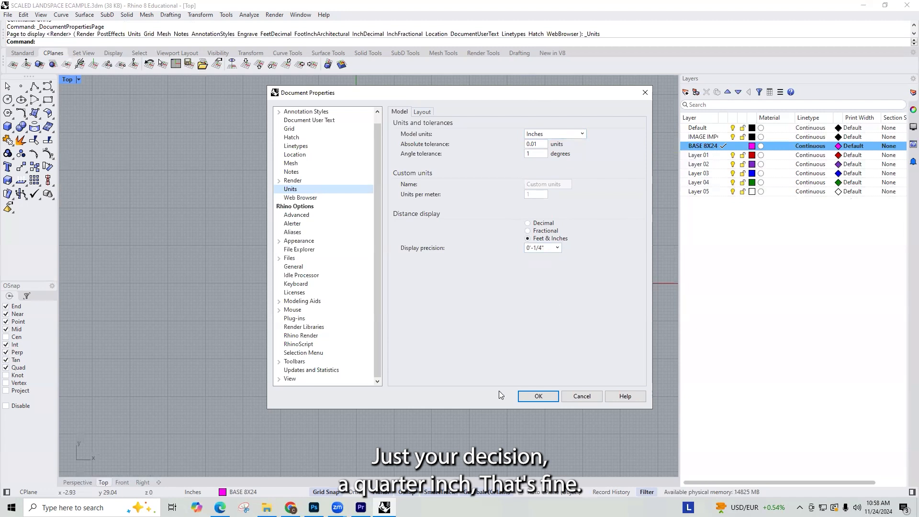
{"action": "left_click", "coordinate": [524, 395]}
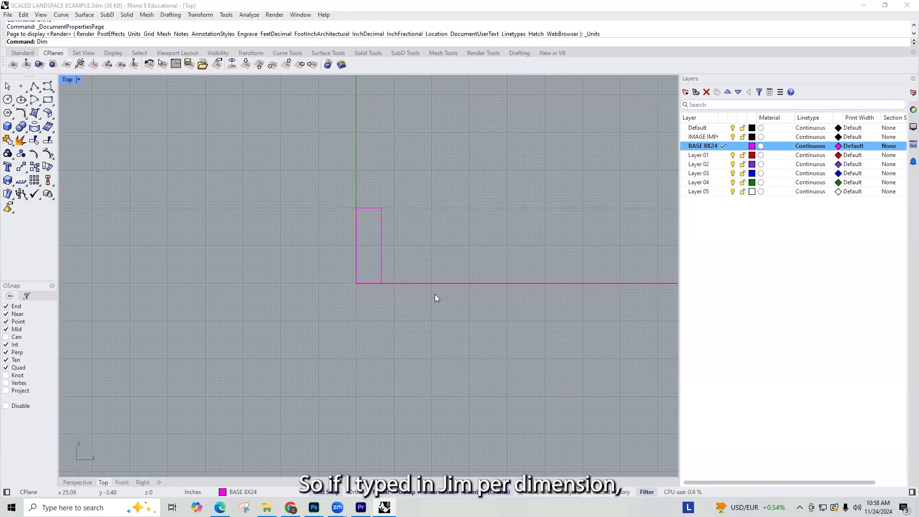
Step: Dimension the height and the width of the small rectangle at the origin
{"action": "type", "text": "Dim"}
{"action": "key", "text": "Return"}
{"action": "left_click", "coordinate": [357, 283]}
{"action": "left_click", "coordinate": [356, 208]}
{"action": "scroll", "coordinate": [259, 243], "scroll_direction": "down", "scroll_amount": 2}
{"action": "left_click", "coordinate": [274, 244]}
{"action": "key", "text": "Return"}
{"action": "left_click", "coordinate": [323, 221]}
{"action": "left_click", "coordinate": [340, 220]}
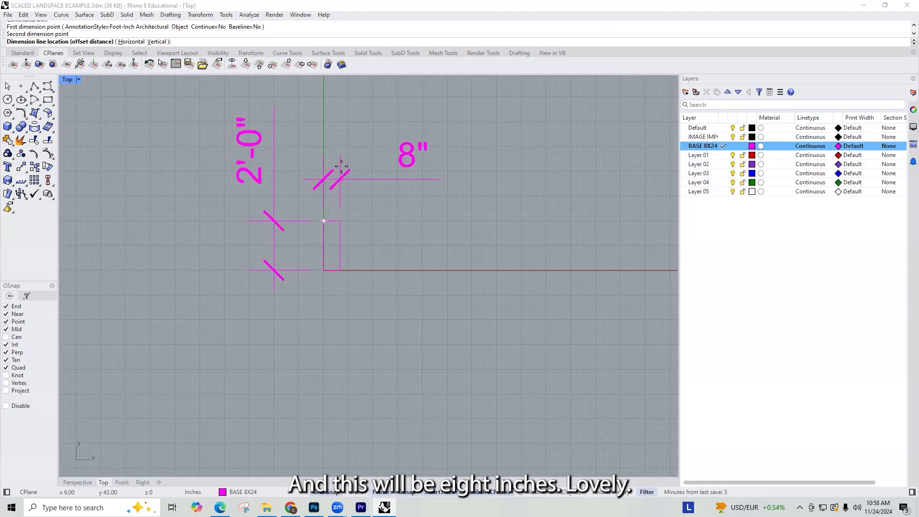
{"action": "left_click", "coordinate": [341, 168]}
Step: Delete both dimensions from the rectangle at the origin
{"action": "scroll", "coordinate": [366, 220], "scroll_direction": "down", "scroll_amount": 1}
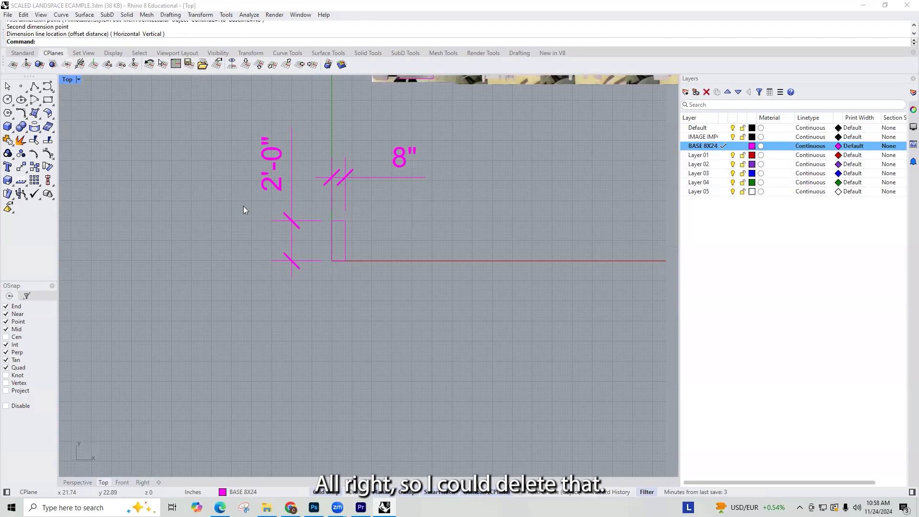
{"action": "right_click_drag", "start_coordinate": [442, 170], "coordinate": [397, 222]}
{"action": "left_click_drag", "start_coordinate": [397, 223], "coordinate": [194, 212]}
{"action": "key", "text": "Delete"}
Step: Make Layer 01 the current layer for tracing the second photo
{"action": "scroll", "coordinate": [283, 286], "scroll_direction": "up", "scroll_amount": 4}
{"action": "scroll", "coordinate": [358, 271], "scroll_direction": "up", "scroll_amount": 2}
{"action": "scroll", "coordinate": [363, 299], "scroll_direction": "down", "scroll_amount": 3}
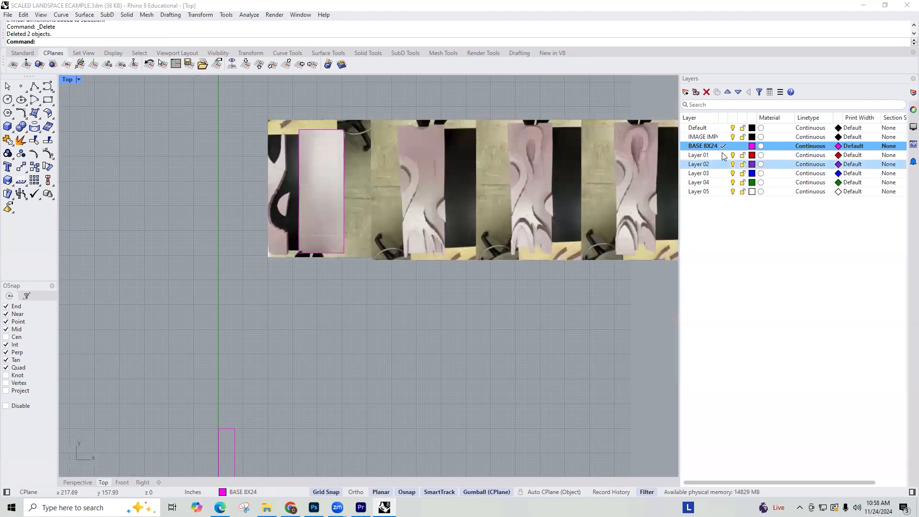
{"action": "left_click", "coordinate": [722, 154]}
{"action": "right_click_drag", "start_coordinate": [446, 176], "coordinate": [431, 177]}
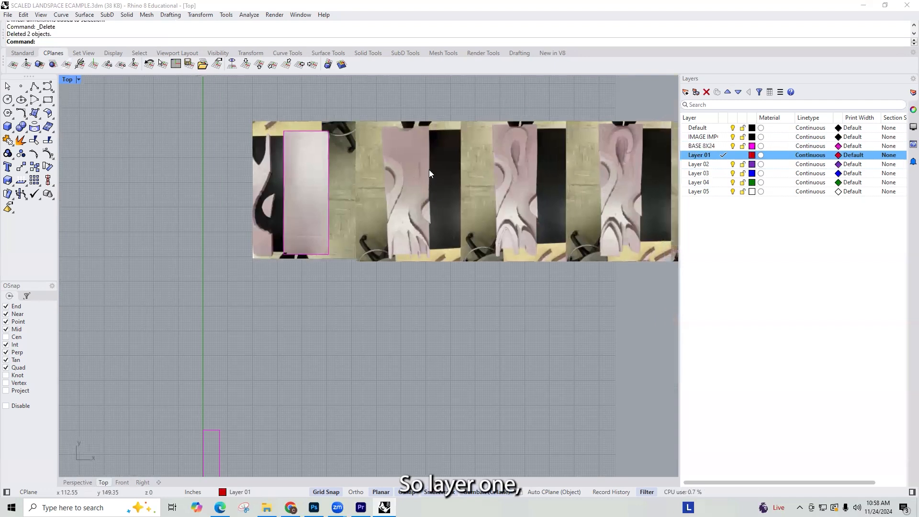
Step: Start a polyline at the upper-left corner of the second photo's pink board and trace its left edge and the first bend of the curved cut
{"action": "type", "text": "PLINE"}
{"action": "key", "text": "Return"}
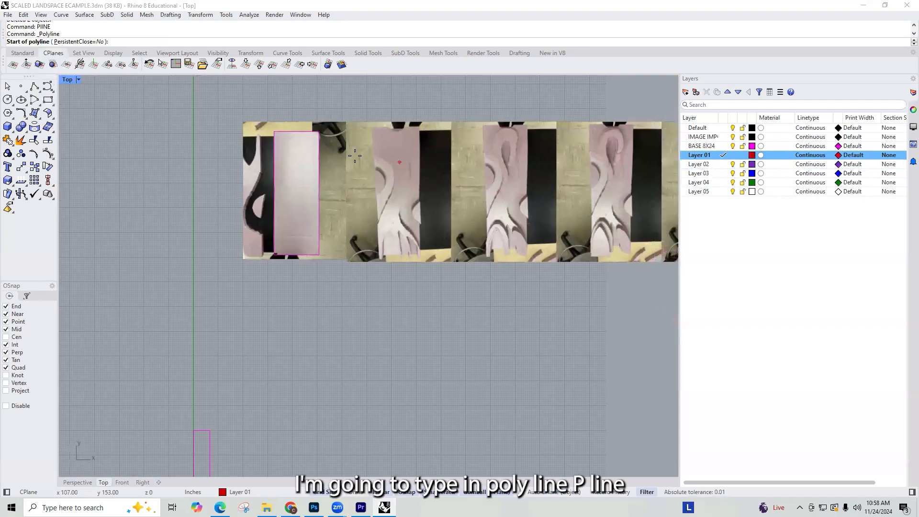
{"action": "scroll", "coordinate": [387, 109], "scroll_direction": "up", "scroll_amount": 4}
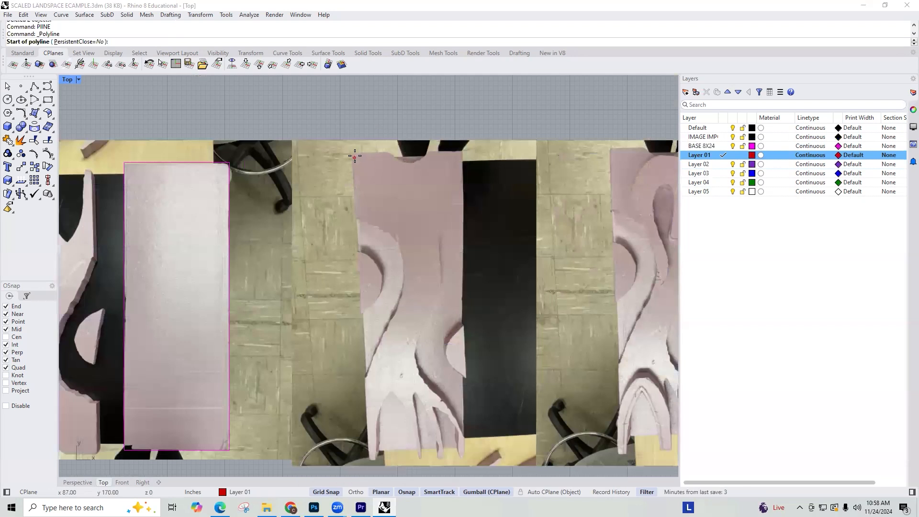
{"action": "left_click", "coordinate": [354, 153]}
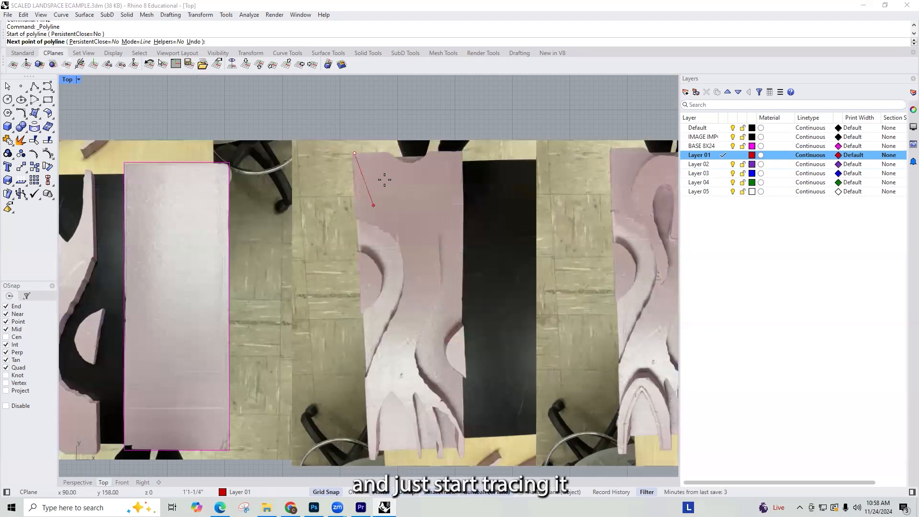
{"action": "left_click", "coordinate": [356, 220]}
{"action": "scroll", "coordinate": [357, 220], "scroll_direction": "up", "scroll_amount": 5}
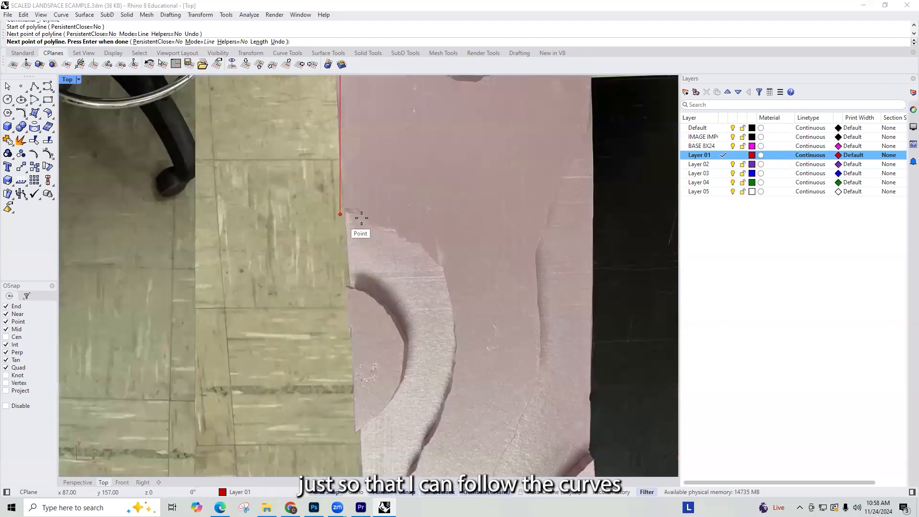
{"action": "left_click", "coordinate": [362, 214]}
{"action": "left_click", "coordinate": [395, 225]}
{"action": "left_click", "coordinate": [418, 237]}
{"action": "left_click", "coordinate": [440, 259]}
{"action": "left_click", "coordinate": [451, 281]}
Step: Turn off grid snap and continue the polyline around the outermost bulge of the left curved cut
{"action": "scroll", "coordinate": [451, 283], "scroll_direction": "down", "scroll_amount": 2}
{"action": "scroll", "coordinate": [451, 288], "scroll_direction": "up", "scroll_amount": 1}
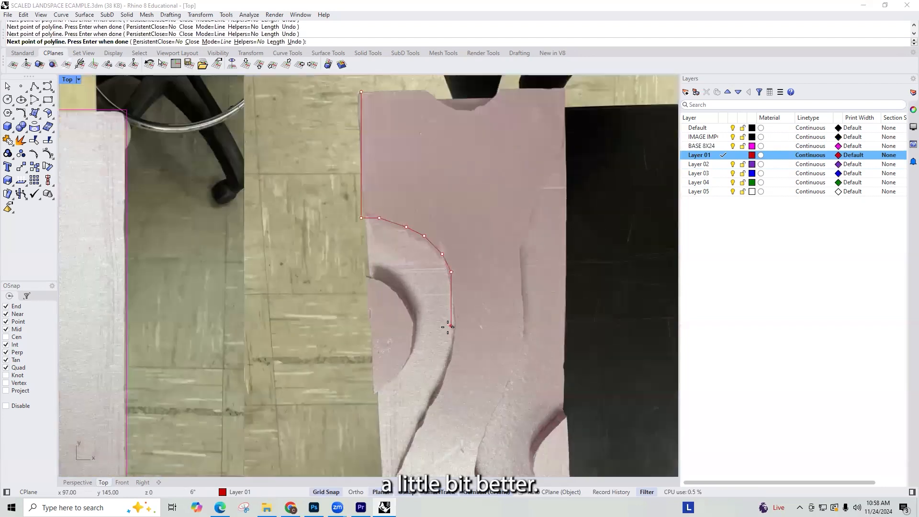
{"action": "scroll", "coordinate": [452, 301], "scroll_direction": "up", "scroll_amount": 2}
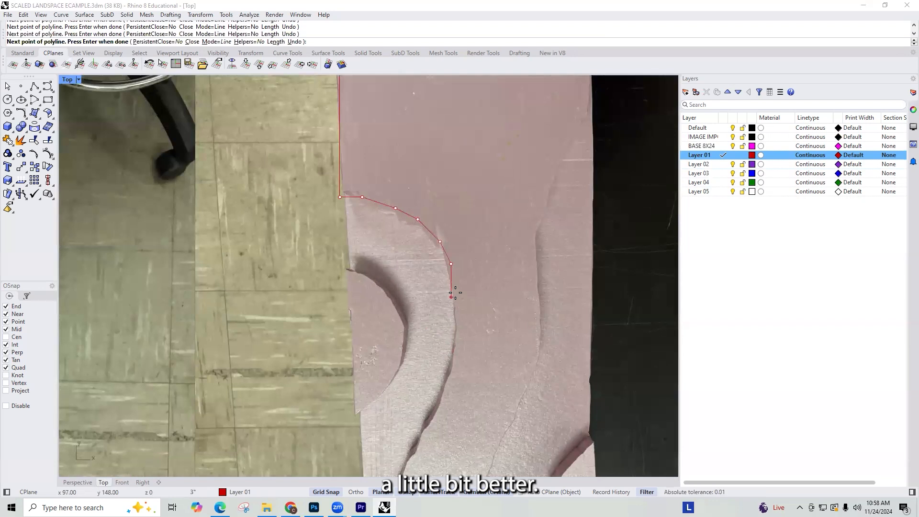
{"action": "scroll", "coordinate": [454, 297], "scroll_direction": "up", "scroll_amount": 3}
{"action": "key", "text": "F9"}
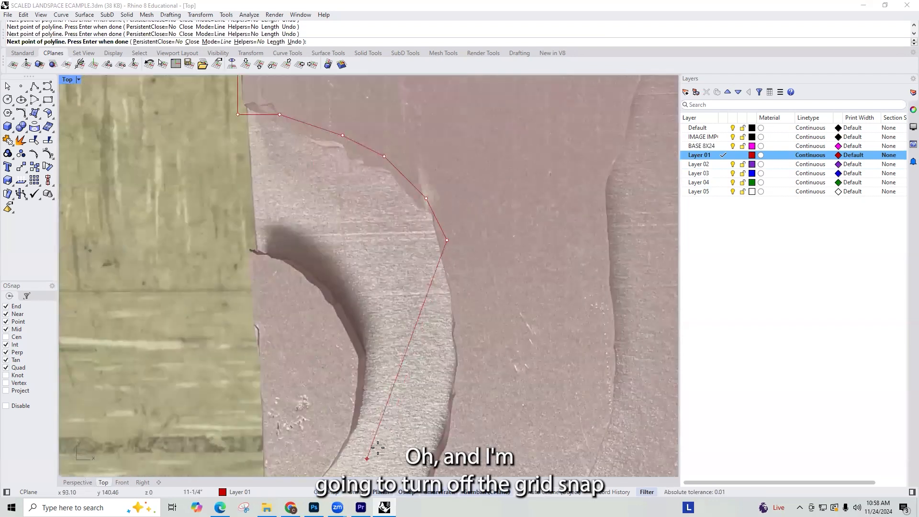
{"action": "left_click", "coordinate": [455, 303]}
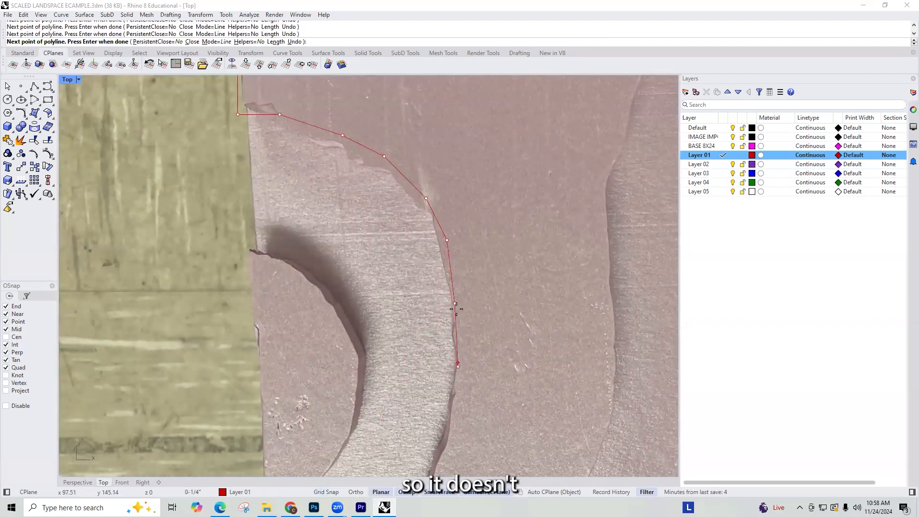
{"action": "scroll", "coordinate": [456, 308], "scroll_direction": "down", "scroll_amount": 6}
{"action": "scroll", "coordinate": [458, 357], "scroll_direction": "up", "scroll_amount": 4}
{"action": "left_click", "coordinate": [448, 396]}
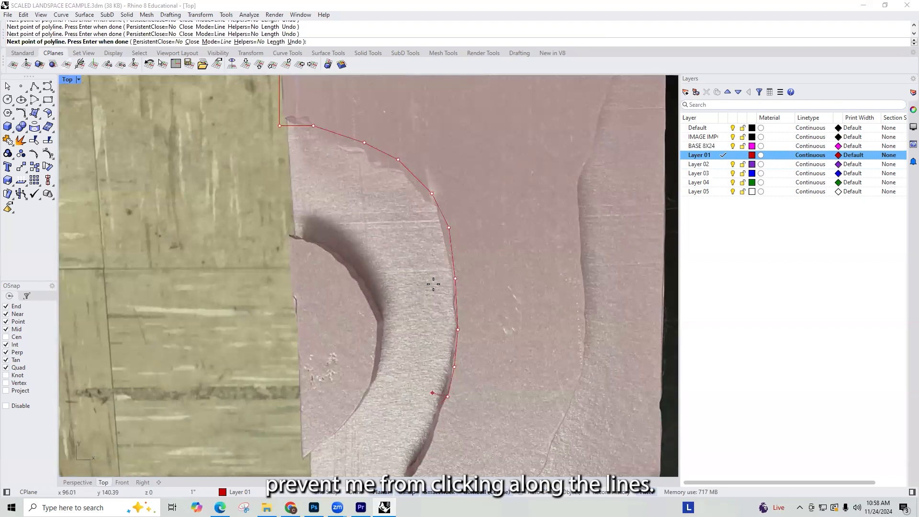
Step: Trace the lower part of the left curved cut back toward the board's left edge
{"action": "scroll", "coordinate": [433, 285], "scroll_direction": "down", "scroll_amount": 5}
{"action": "scroll", "coordinate": [425, 314], "scroll_direction": "up", "scroll_amount": 5}
{"action": "left_click", "coordinate": [445, 408]}
{"action": "scroll", "coordinate": [448, 285], "scroll_direction": "down", "scroll_amount": 5}
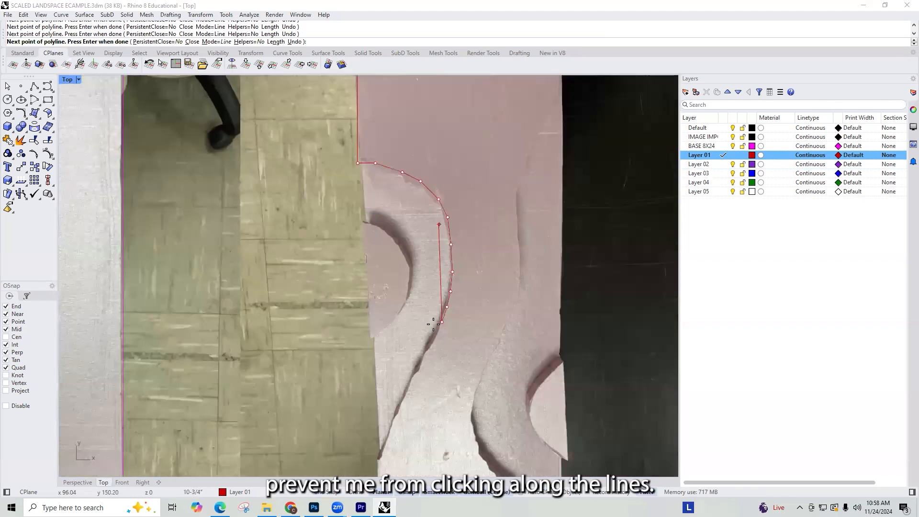
{"action": "scroll", "coordinate": [426, 335], "scroll_direction": "up", "scroll_amount": 3}
{"action": "left_click", "coordinate": [432, 342]}
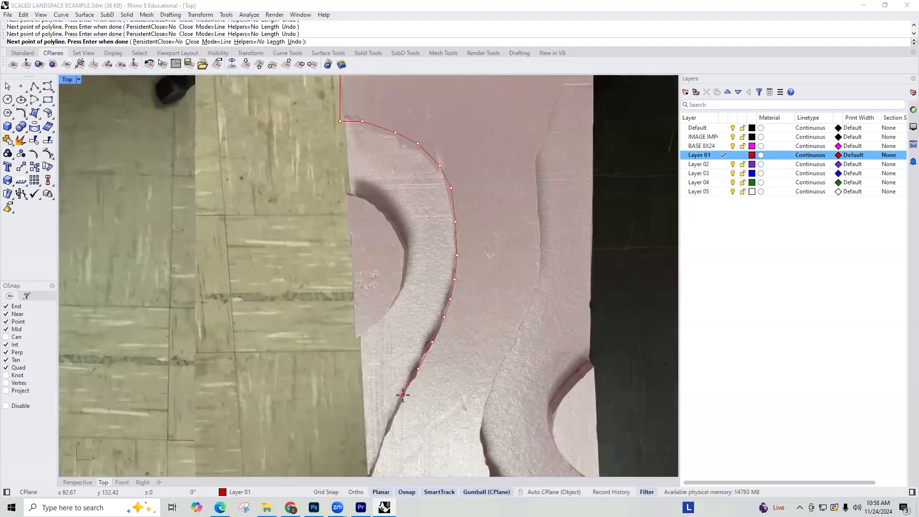
{"action": "left_click", "coordinate": [403, 395]}
{"action": "scroll", "coordinate": [402, 395], "scroll_direction": "down", "scroll_amount": 5}
{"action": "left_click", "coordinate": [410, 341]}
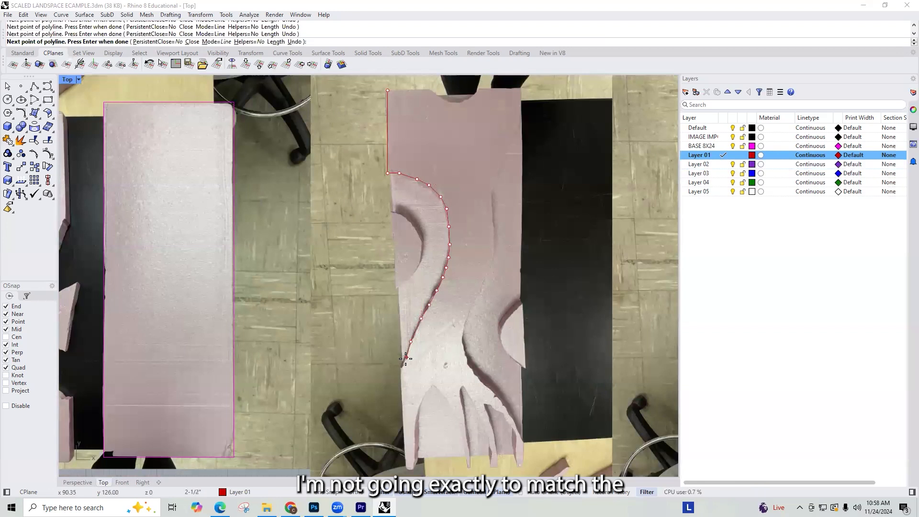
Step: Continue the polyline to the board's bottom-left corner, then trace the large arch-shaped notch up and down to the second finger's tip
{"action": "left_click", "coordinate": [407, 472]}
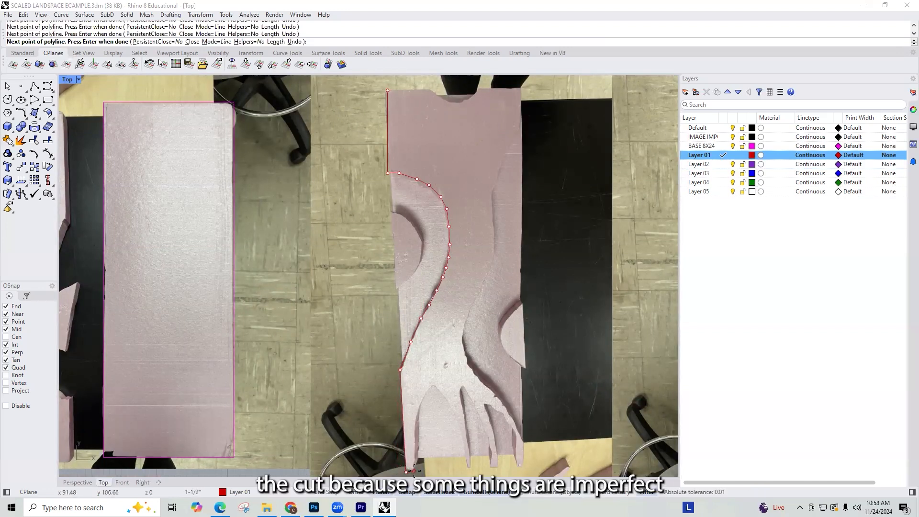
{"action": "left_click", "coordinate": [417, 411]}
{"action": "scroll", "coordinate": [420, 411], "scroll_direction": "up", "scroll_amount": 4}
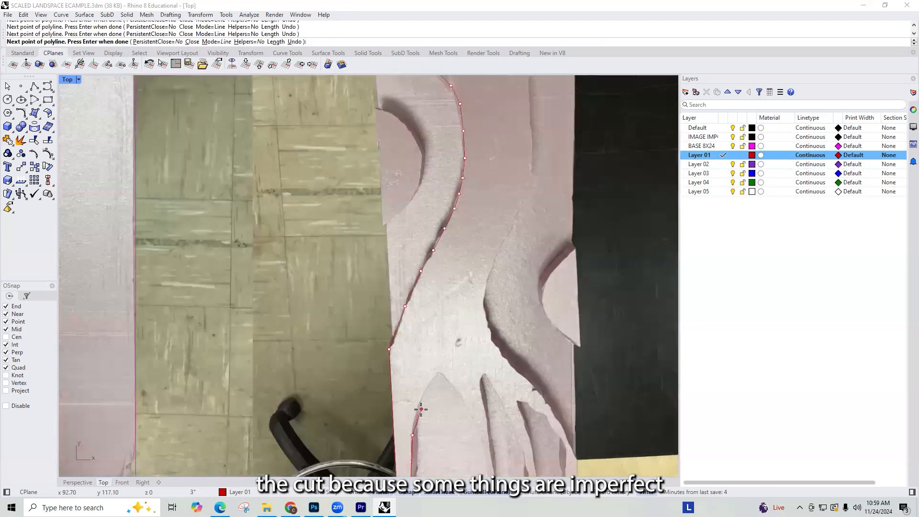
{"action": "left_click", "coordinate": [445, 365]}
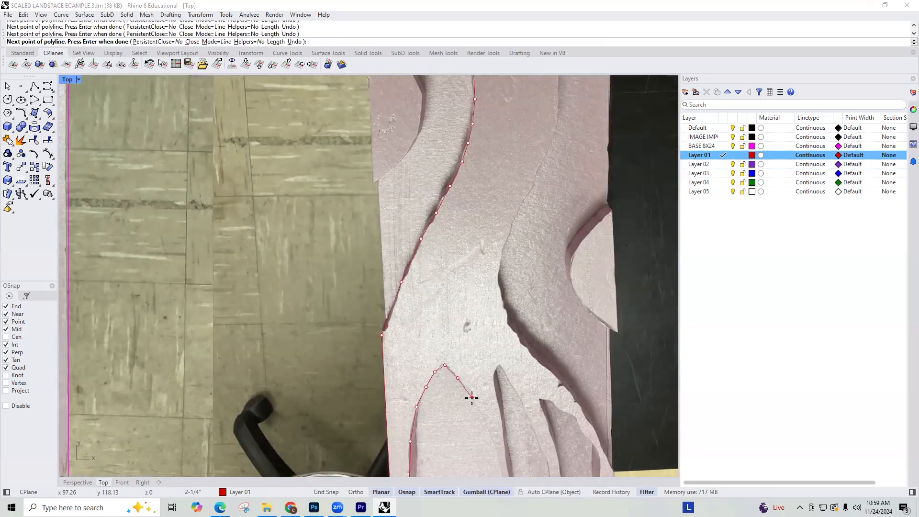
{"action": "scroll", "coordinate": [479, 349], "scroll_direction": "down", "scroll_amount": 6}
{"action": "scroll", "coordinate": [482, 388], "scroll_direction": "up", "scroll_amount": 8}
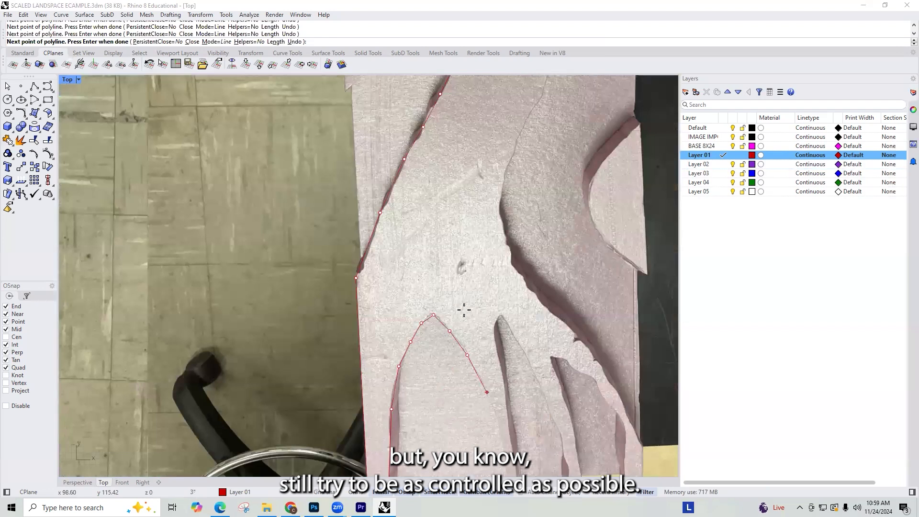
{"action": "scroll", "coordinate": [464, 310], "scroll_direction": "down", "scroll_amount": 2}
{"action": "left_click", "coordinate": [489, 405]}
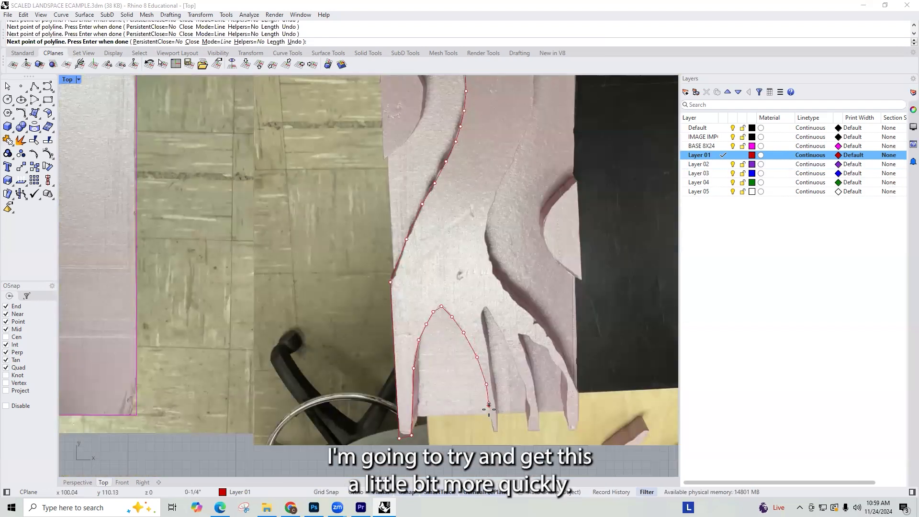
{"action": "left_click", "coordinate": [492, 430]}
Step: Undo the misplaced point, then trace the second finger's tip and the slot beside it up to its peak
{"action": "scroll", "coordinate": [489, 430], "scroll_direction": "up", "scroll_amount": 2}
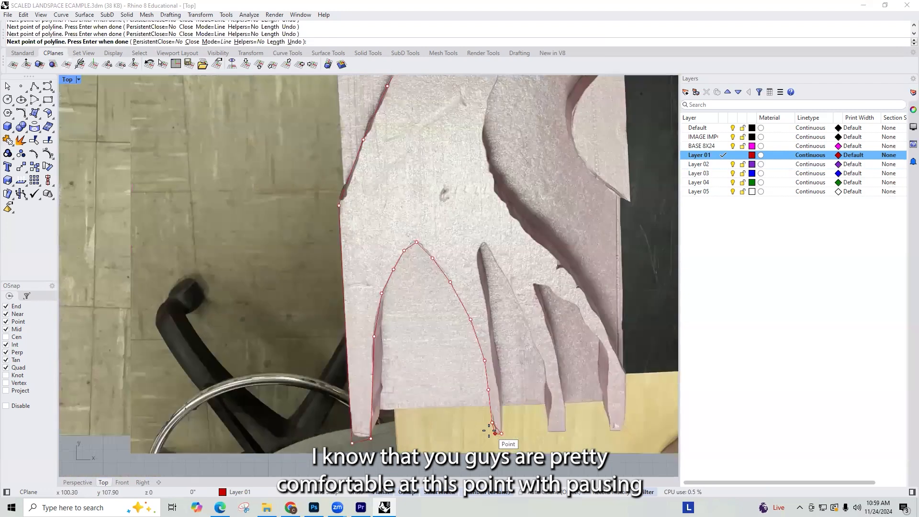
{"action": "scroll", "coordinate": [489, 430], "scroll_direction": "up", "scroll_amount": 2}
{"action": "key", "text": "ctrl+z"}
{"action": "left_click", "coordinate": [508, 415]}
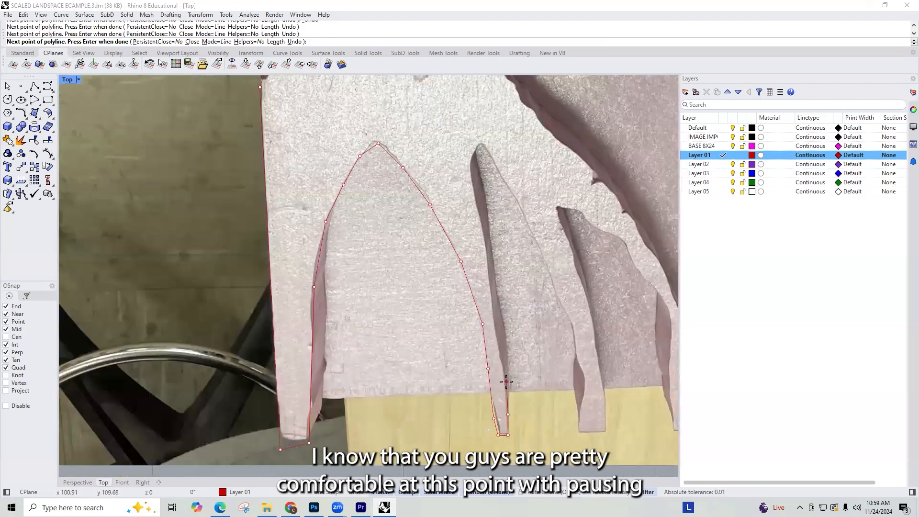
{"action": "left_click", "coordinate": [499, 297]}
{"action": "left_click", "coordinate": [489, 246]}
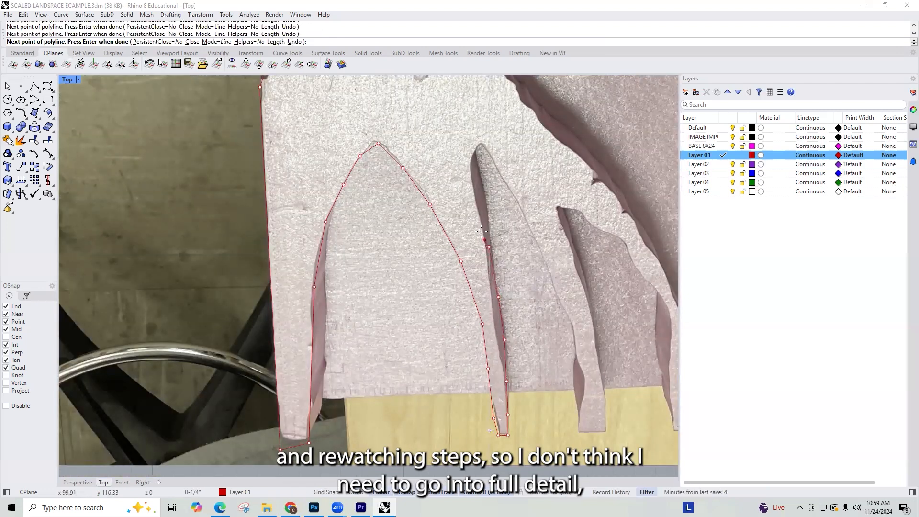
{"action": "left_click", "coordinate": [481, 145]}
{"action": "left_click", "coordinate": [489, 145]}
{"action": "left_click", "coordinate": [505, 182]}
Step: Trace down the slot's far side, around the third finger's tip and up its right edge
{"action": "scroll", "coordinate": [535, 232], "scroll_direction": "down", "scroll_amount": 2}
{"action": "scroll", "coordinate": [534, 232], "scroll_direction": "down", "scroll_amount": 1}
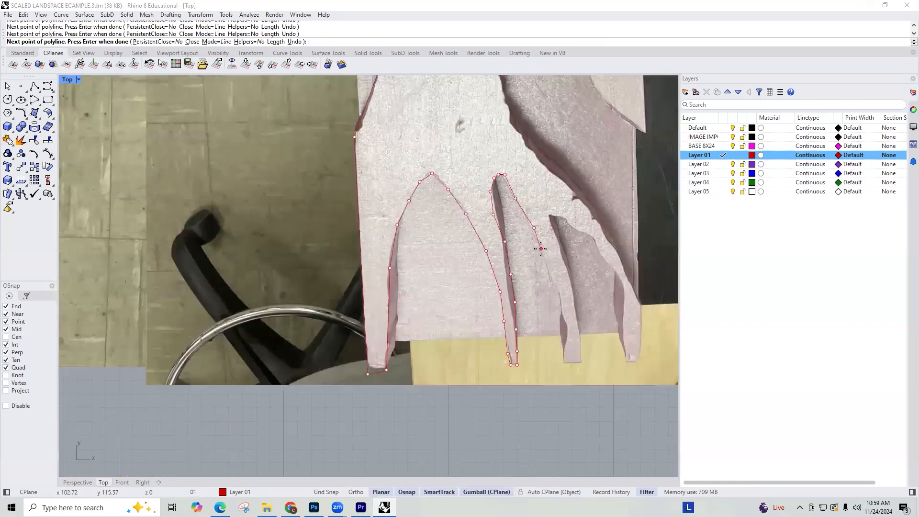
{"action": "left_click", "coordinate": [567, 351]}
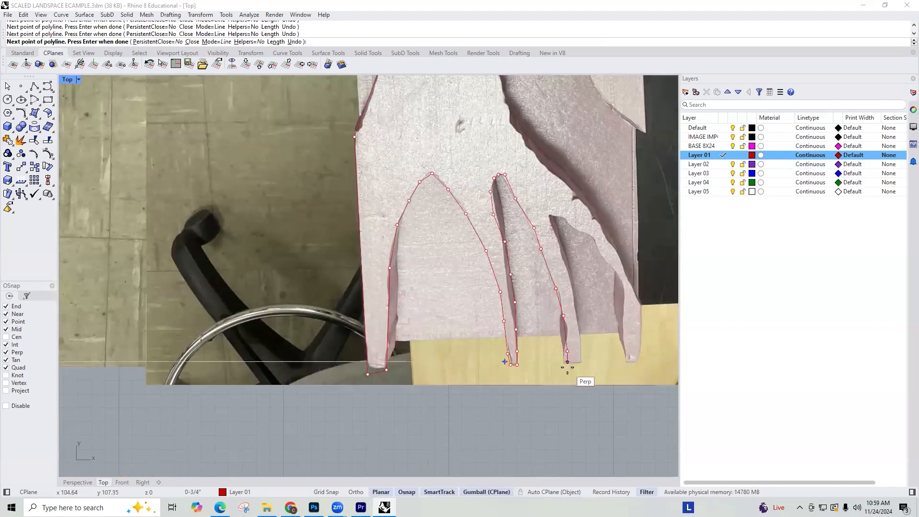
{"action": "left_click", "coordinate": [567, 361]}
{"action": "left_click", "coordinate": [580, 361]}
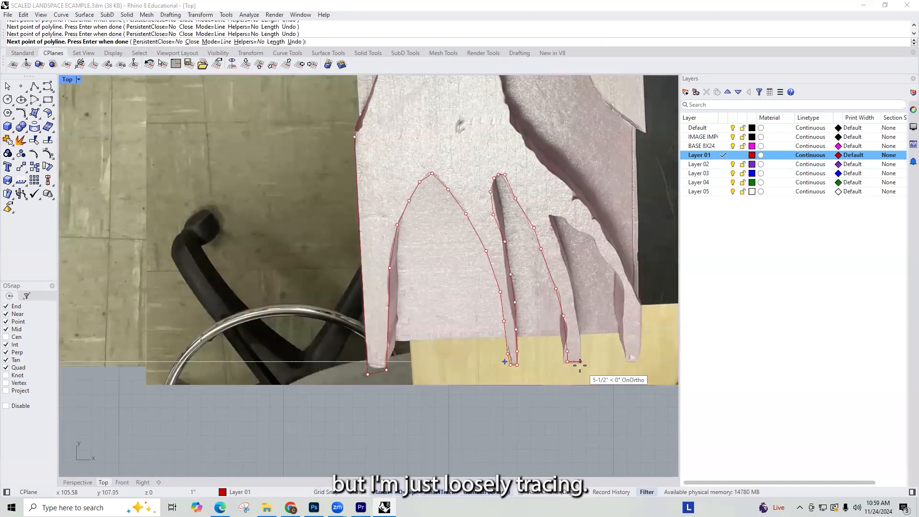
{"action": "left_click", "coordinate": [579, 310]}
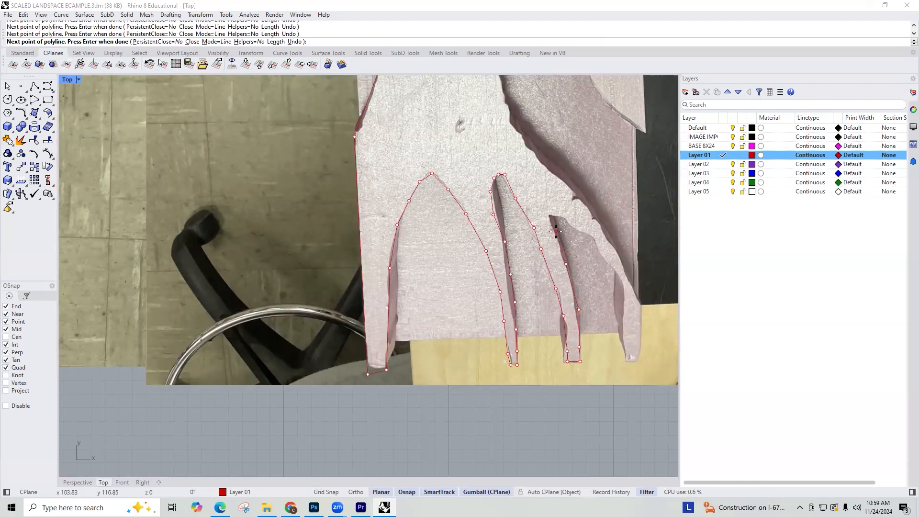
Step: Trace the inner edge of the fourth finger down to its tip and across the tip
{"action": "left_click", "coordinate": [610, 265]}
{"action": "left_click", "coordinate": [624, 325]}
{"action": "left_click", "coordinate": [625, 362]}
{"action": "left_click", "coordinate": [635, 362]}
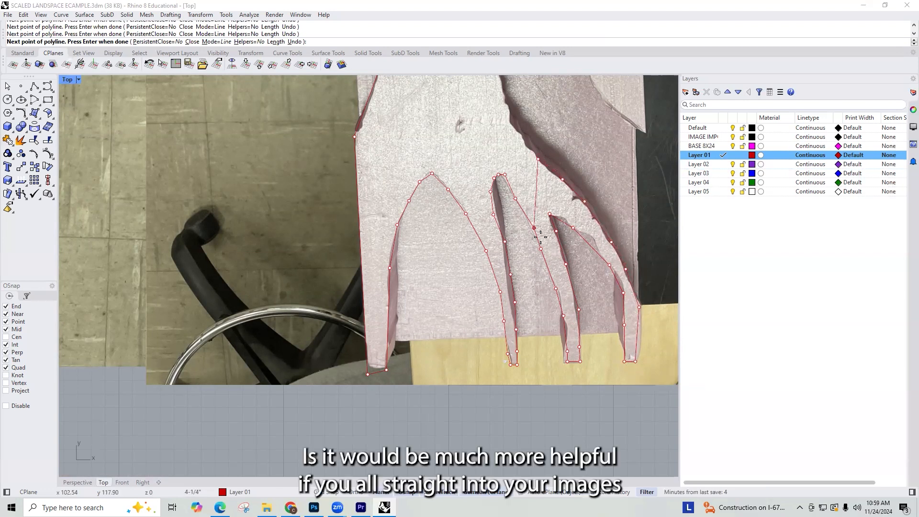
Step: Trace the wavy cut above the fingers up to the bend of the right curve, undoing and replacing the misplaced point there
{"action": "scroll", "coordinate": [540, 235], "scroll_direction": "down", "scroll_amount": 4}
{"action": "scroll", "coordinate": [529, 242], "scroll_direction": "up", "scroll_amount": 5}
{"action": "left_click", "coordinate": [525, 242]}
{"action": "left_click", "coordinate": [523, 210]}
{"action": "left_click", "coordinate": [524, 170]}
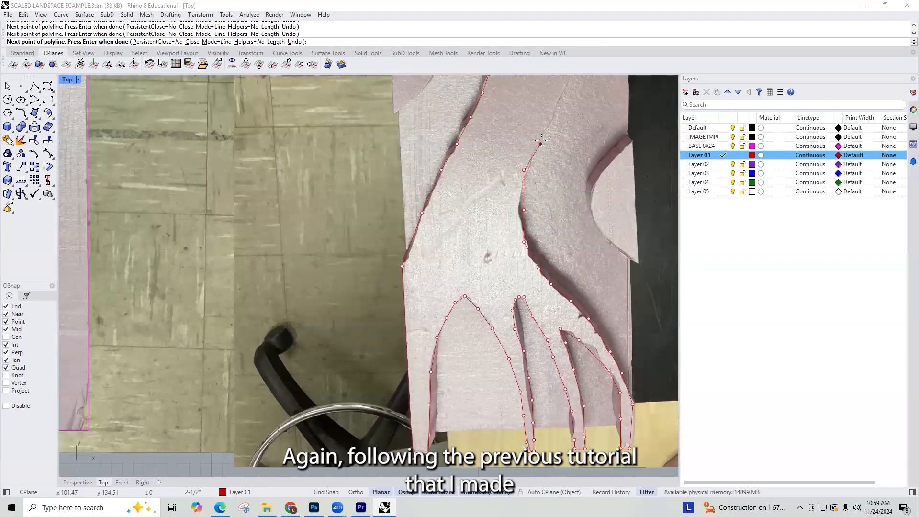
{"action": "key", "text": "ctrl+z"}
{"action": "scroll", "coordinate": [512, 220], "scroll_direction": "up", "scroll_amount": 3}
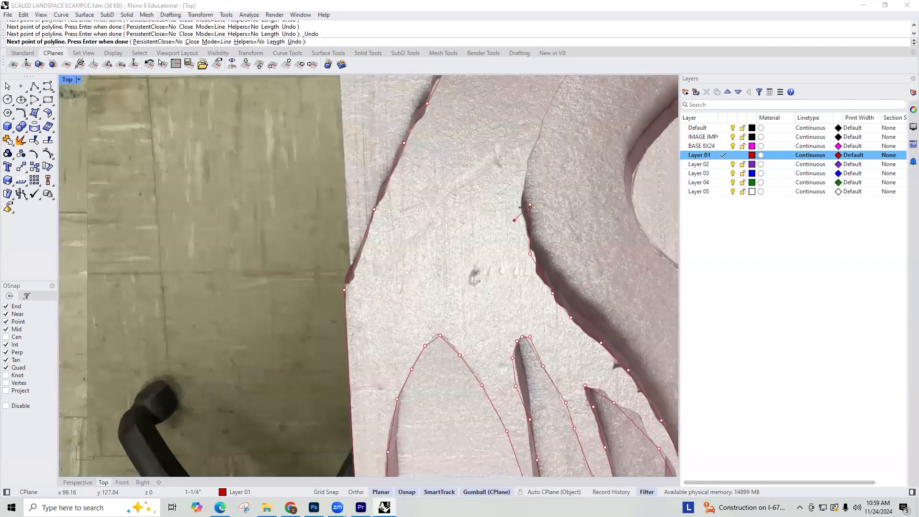
{"action": "left_click", "coordinate": [520, 219]}
{"action": "left_click", "coordinate": [520, 193]}
Step: Trace the right S-shaped curve upward along the faint cut line through the middle of the board
{"action": "scroll", "coordinate": [537, 194], "scroll_direction": "down", "scroll_amount": 2}
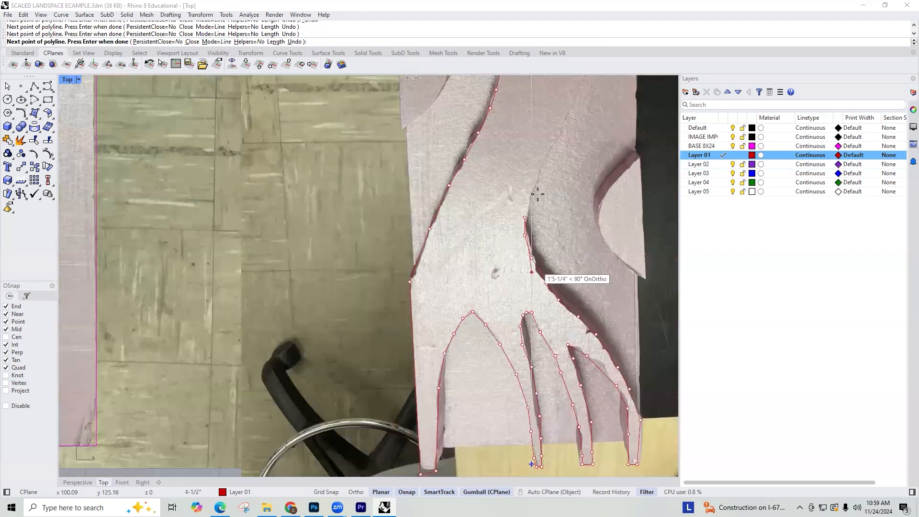
{"action": "scroll", "coordinate": [462, 326], "scroll_direction": "down", "scroll_amount": 4}
{"action": "scroll", "coordinate": [462, 325], "scroll_direction": "up", "scroll_amount": 6}
{"action": "left_click", "coordinate": [460, 324]}
{"action": "left_click", "coordinate": [485, 260]}
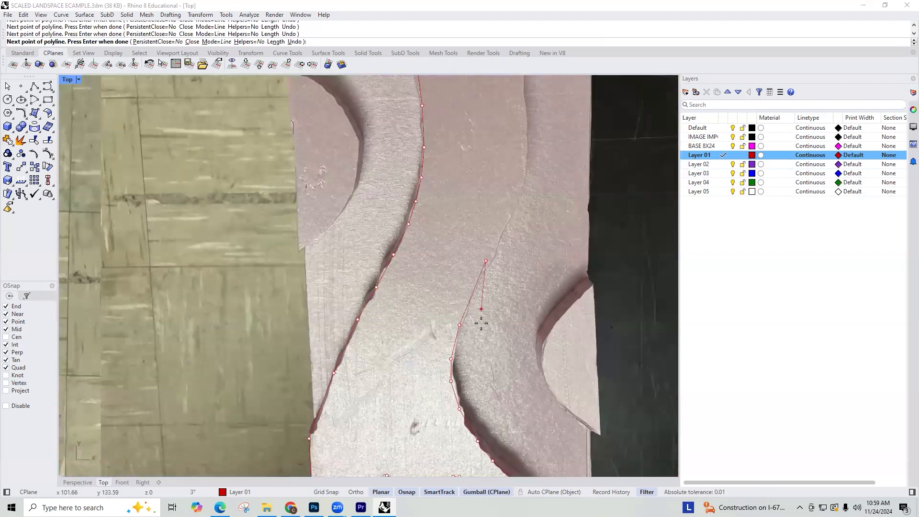
{"action": "scroll", "coordinate": [481, 351], "scroll_direction": "down", "scroll_amount": 4}
{"action": "scroll", "coordinate": [498, 273], "scroll_direction": "down", "scroll_amount": 2}
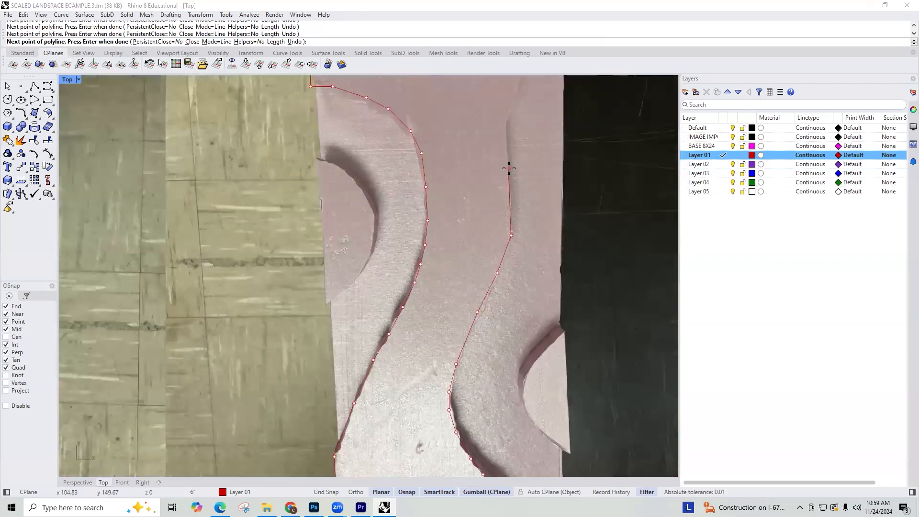
{"action": "scroll", "coordinate": [465, 309], "scroll_direction": "down", "scroll_amount": 3}
{"action": "scroll", "coordinate": [466, 302], "scroll_direction": "up", "scroll_amount": 3}
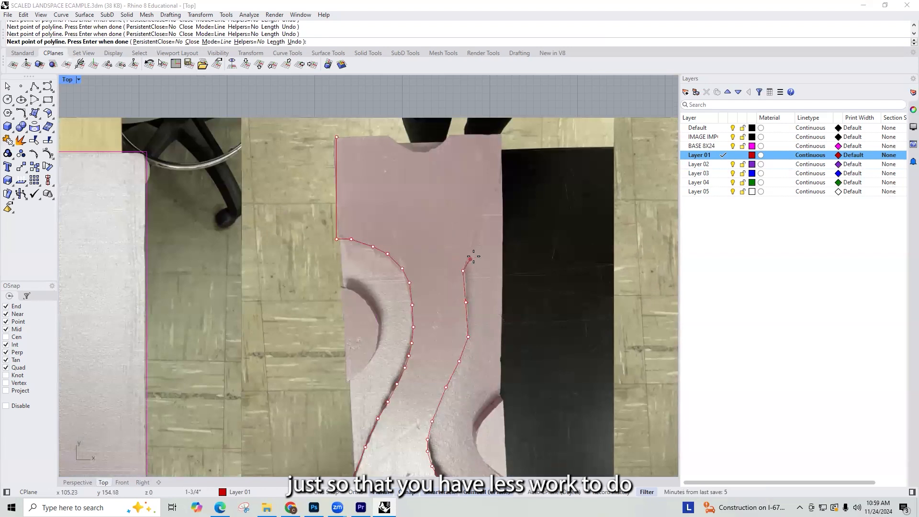
Step: Continue the polyline to the board's right edge, up to its top-right corner and along the top edge to the notch
{"action": "left_click", "coordinate": [471, 246]}
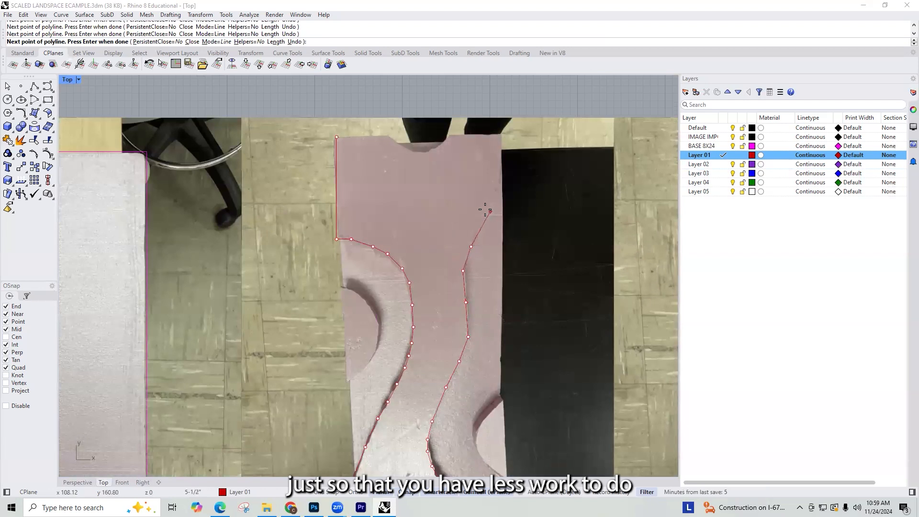
{"action": "left_click", "coordinate": [500, 180]}
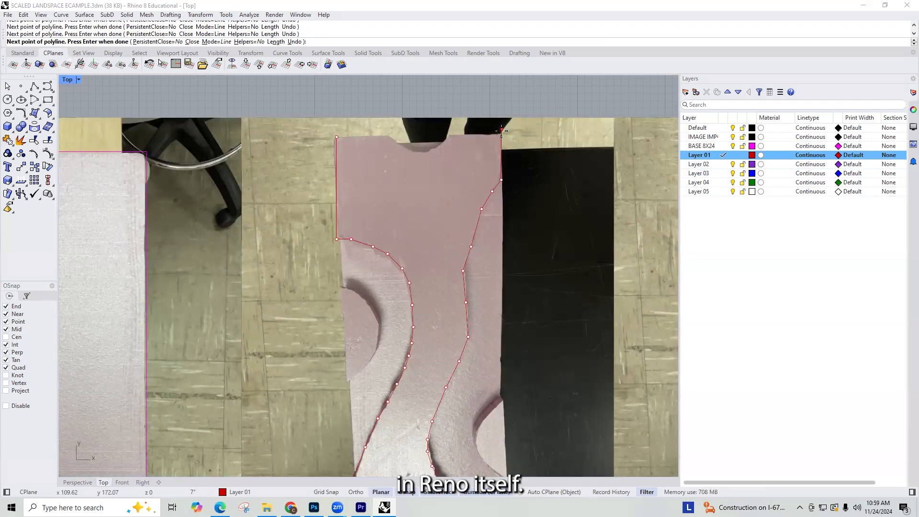
{"action": "left_click", "coordinate": [449, 135]}
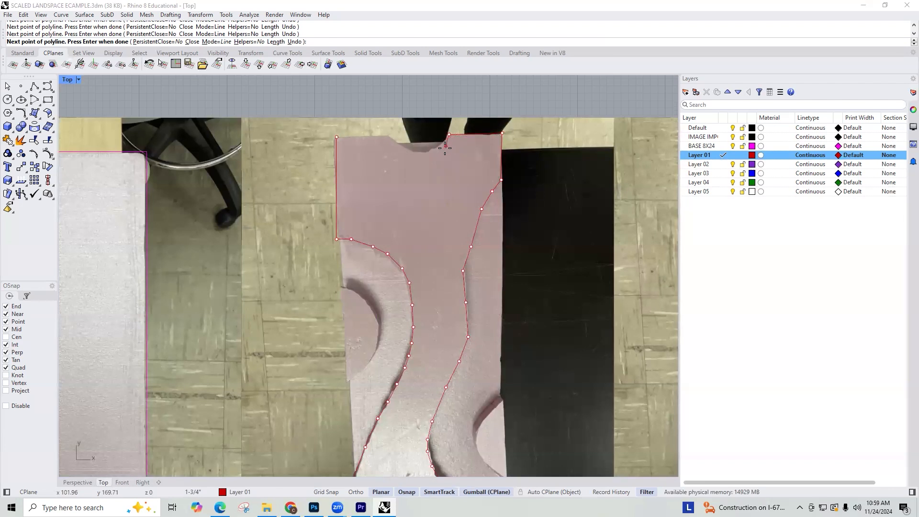
Step: Trace the shallow rounded notch in the board's top edge through to its left end
{"action": "left_click", "coordinate": [432, 149]}
{"action": "scroll", "coordinate": [420, 149], "scroll_direction": "up", "scroll_amount": 1}
{"action": "scroll", "coordinate": [421, 149], "scroll_direction": "up", "scroll_amount": 2}
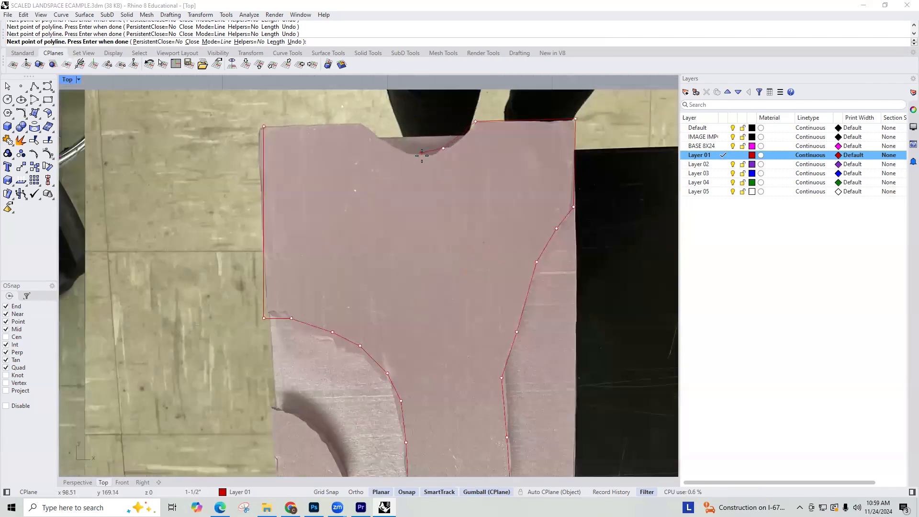
{"action": "left_click", "coordinate": [402, 152]}
{"action": "left_click", "coordinate": [358, 123]}
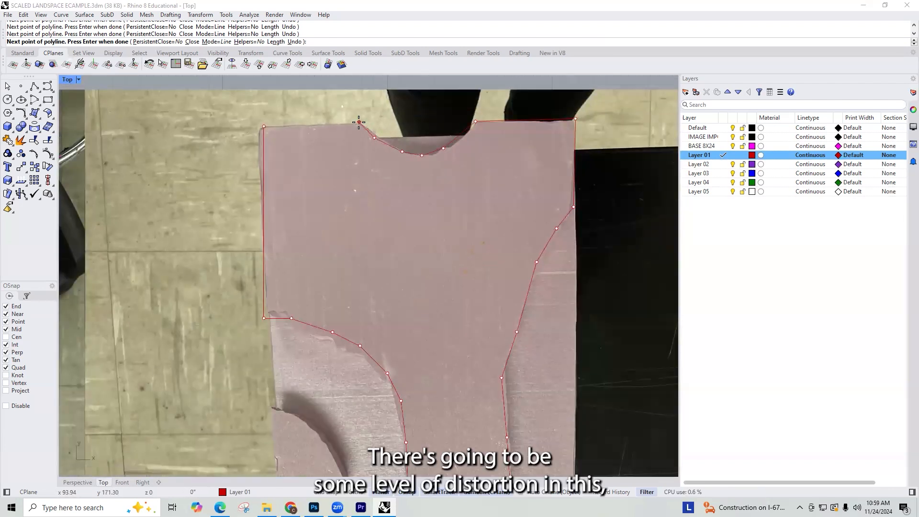
Step: Close the Layer 01 board outline along the top edge at its top-left corner
{"action": "left_click", "coordinate": [264, 127]}
{"action": "scroll", "coordinate": [410, 220], "scroll_direction": "down", "scroll_amount": 6}
{"action": "right_click_drag", "start_coordinate": [390, 246], "coordinate": [257, 194]}
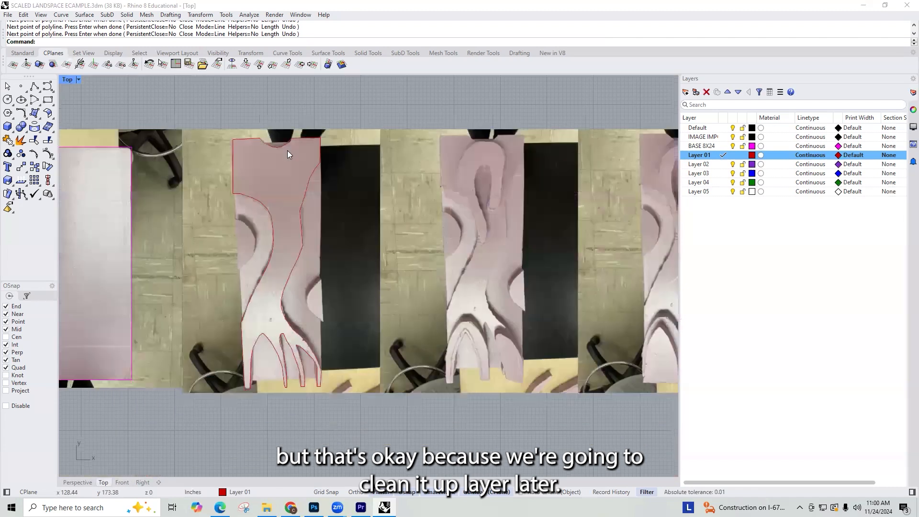
Step: Trace the half-round piece on the board's right edge as a closed polyline on Layer 01
{"action": "scroll", "coordinate": [301, 300], "scroll_direction": "up", "scroll_amount": 5}
{"action": "key", "text": "Return"}
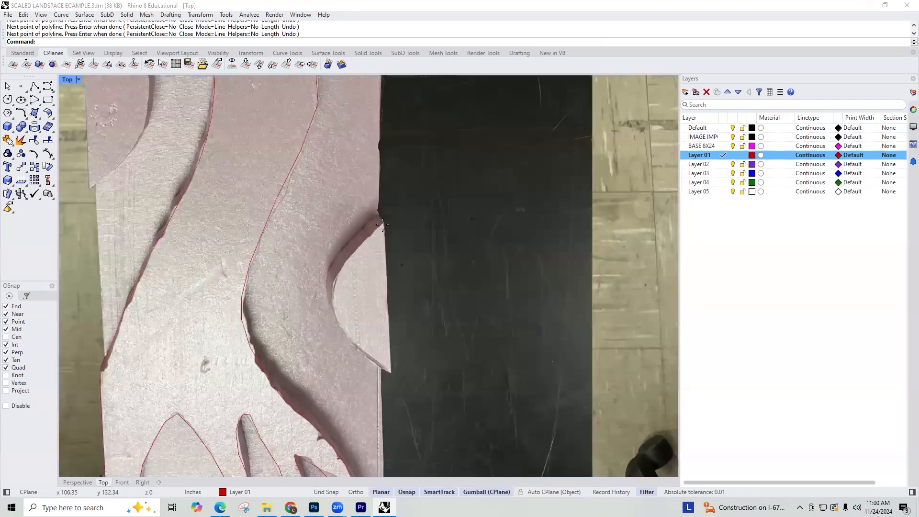
{"action": "left_click", "coordinate": [383, 221]}
{"action": "left_click", "coordinate": [367, 238]}
{"action": "left_click", "coordinate": [352, 258]}
{"action": "left_click", "coordinate": [333, 276]}
{"action": "left_click", "coordinate": [331, 300]}
{"action": "left_click", "coordinate": [344, 333]}
{"action": "left_click", "coordinate": [363, 358]}
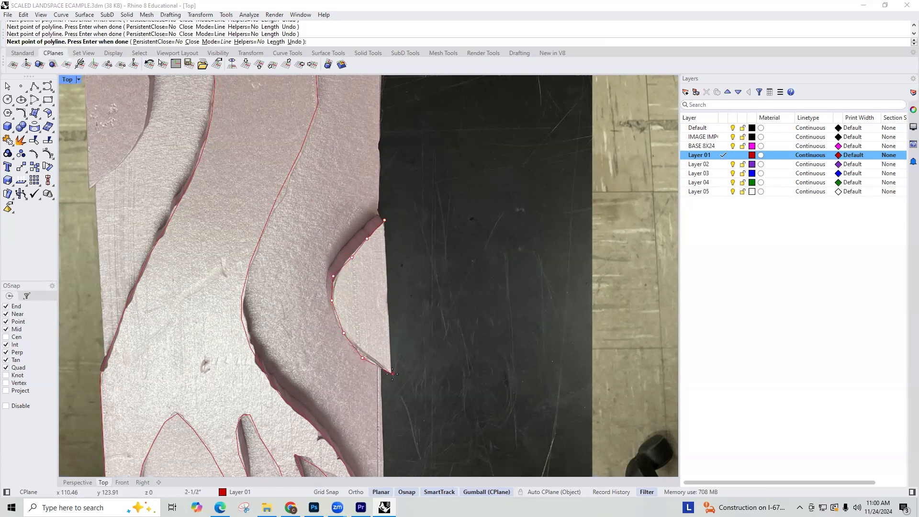
{"action": "left_click", "coordinate": [384, 221]}
Step: Trace the half-round piece on the board's left edge as a closed polyline on Layer 01
{"action": "scroll", "coordinate": [294, 175], "scroll_direction": "down", "scroll_amount": 1}
{"action": "scroll", "coordinate": [294, 176], "scroll_direction": "down", "scroll_amount": 2}
{"action": "right_click_drag", "start_coordinate": [293, 175], "coordinate": [400, 290]}
{"action": "scroll", "coordinate": [285, 197], "scroll_direction": "up", "scroll_amount": 2}
{"action": "right_click", "coordinate": [284, 197]}
{"action": "left_click", "coordinate": [278, 198]}
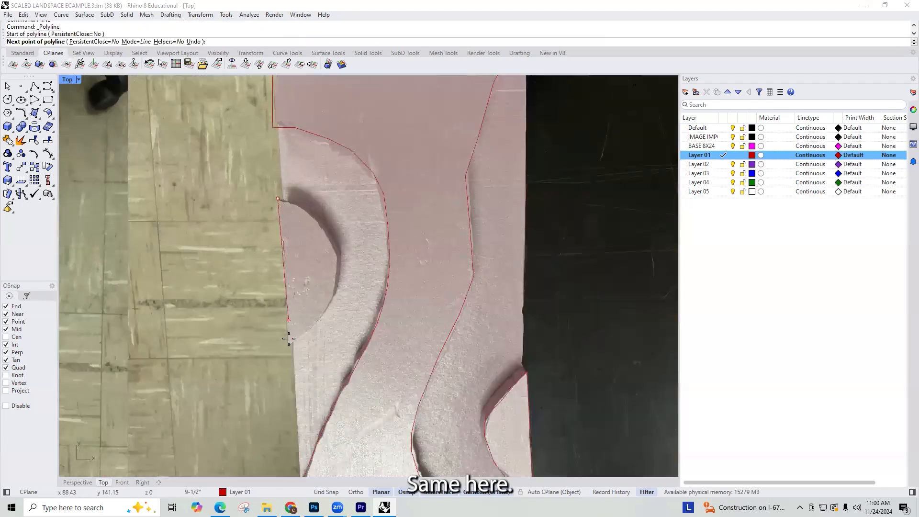
{"action": "left_click", "coordinate": [287, 345]}
{"action": "left_click", "coordinate": [307, 332]}
{"action": "left_click", "coordinate": [321, 316]}
{"action": "left_click", "coordinate": [337, 288]}
{"action": "left_click", "coordinate": [338, 257]}
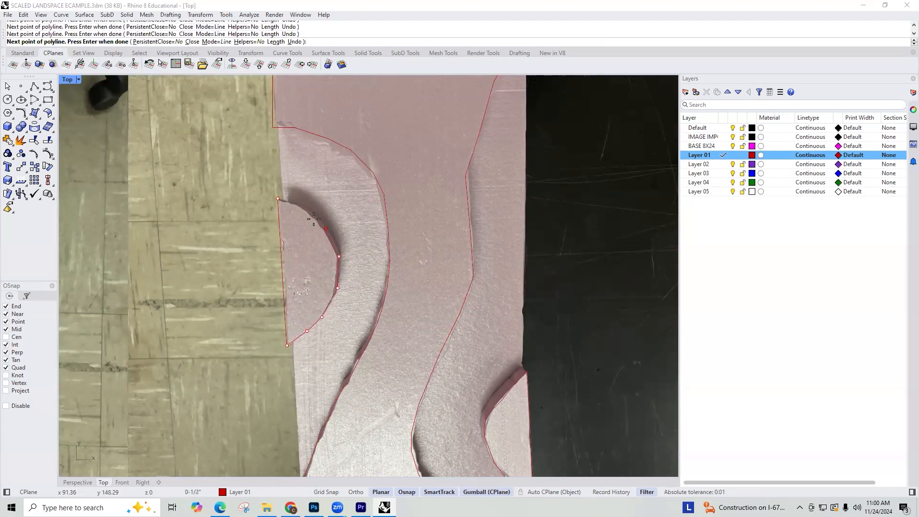
{"action": "left_click", "coordinate": [297, 205]}
{"action": "scroll", "coordinate": [355, 250], "scroll_direction": "down", "scroll_amount": 6}
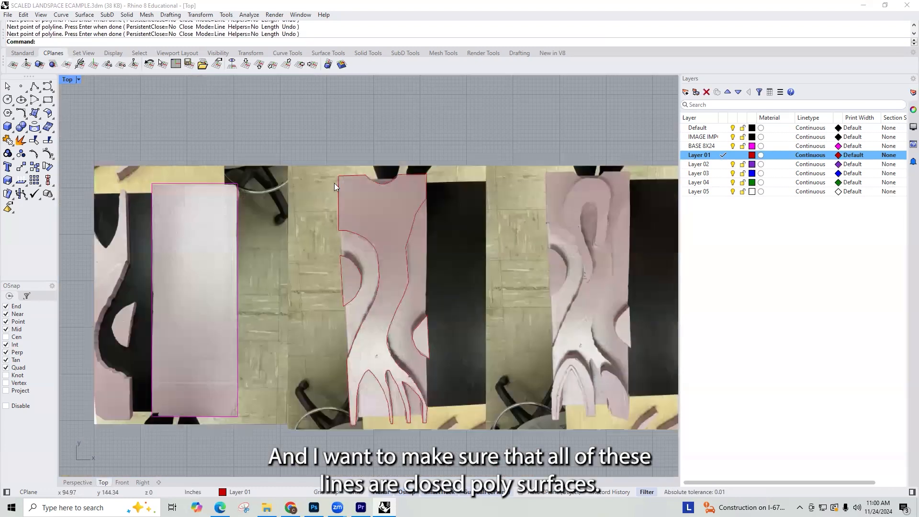
Step: Select all the Layer 01 outlines and check in their object properties whether they are closed curves
{"action": "left_click_drag", "start_coordinate": [338, 163], "coordinate": [447, 443]}
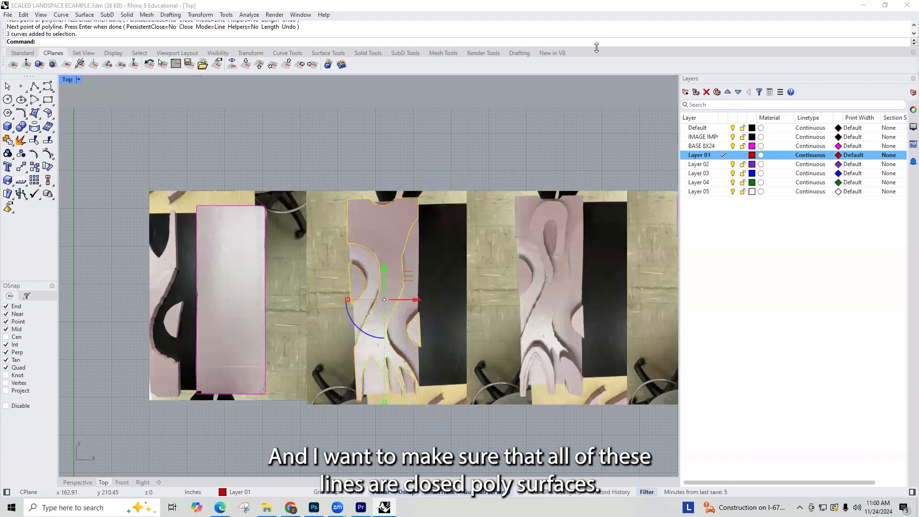
{"action": "left_click", "coordinate": [912, 110]}
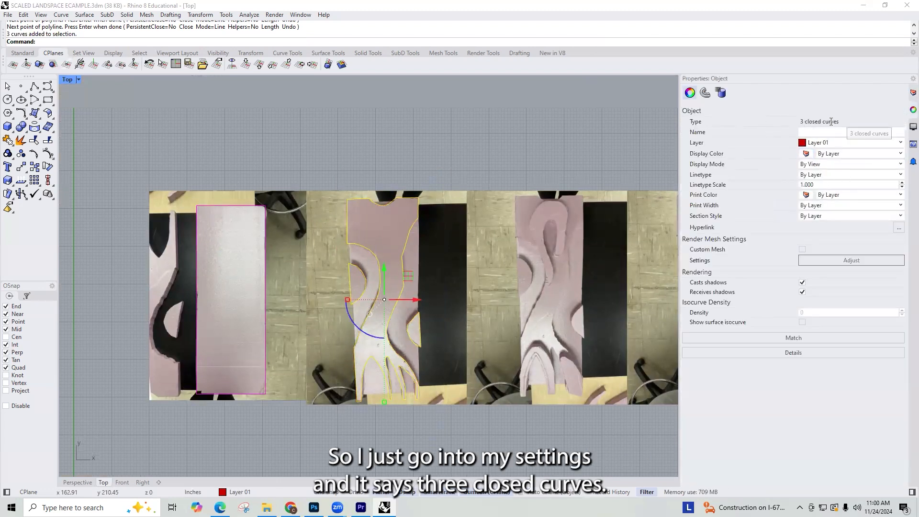
{"action": "left_click", "coordinate": [536, 167]}
{"action": "right_click_drag", "start_coordinate": [535, 172], "coordinate": [488, 153]}
{"action": "right_click_drag", "start_coordinate": [491, 200], "coordinate": [411, 168]}
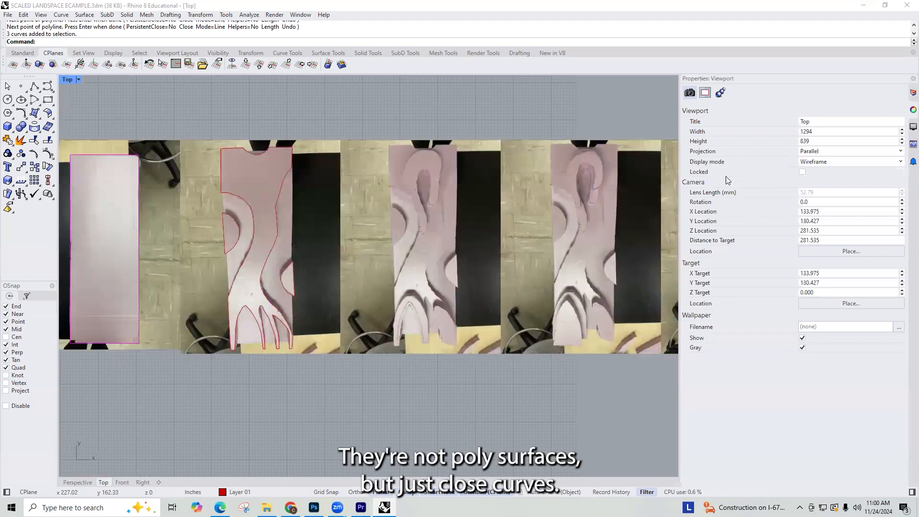
Step: Lock the image import layer and make Layer 02 the current layer
{"action": "left_click", "coordinate": [912, 93]}
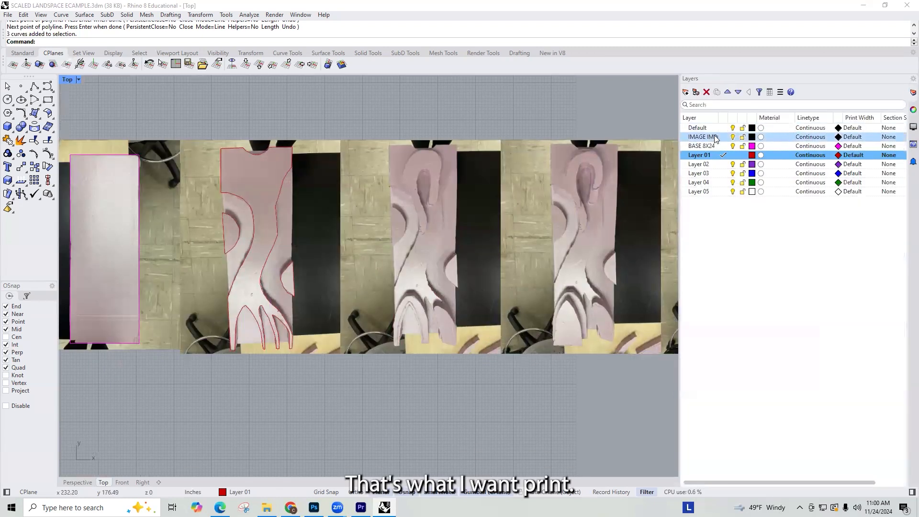
{"action": "left_click", "coordinate": [743, 136]}
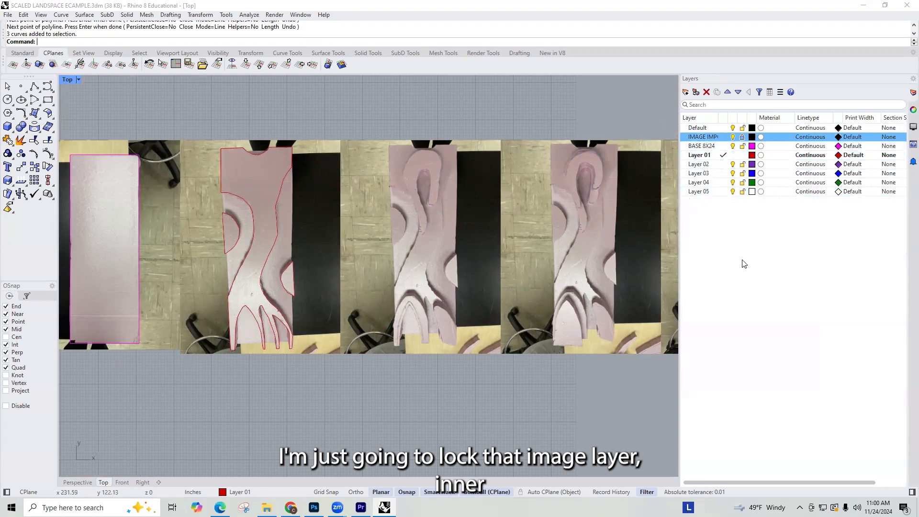
{"action": "left_click", "coordinate": [723, 164]}
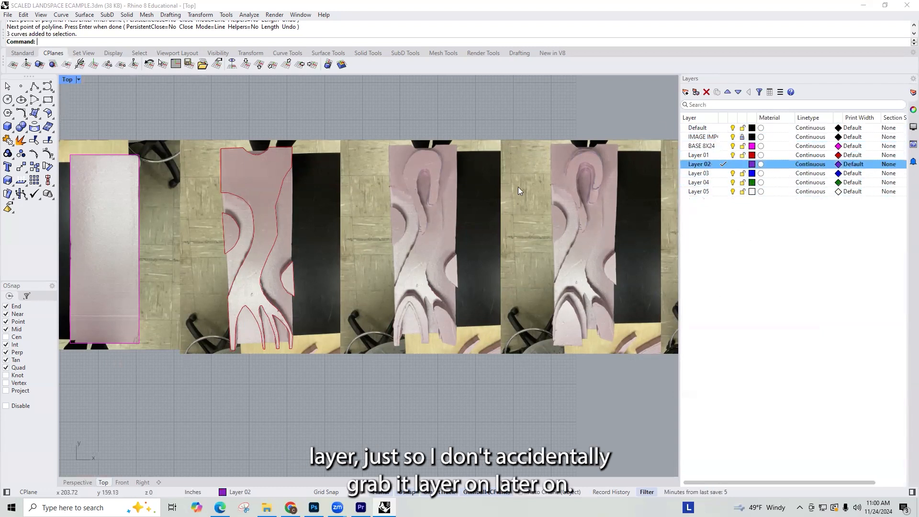
Step: Start a polyline on the hook-shaped piece in the Layer 02 photo, tracing around the rounded lower tip of its long tail
{"action": "type", "text": "pline"}
{"action": "key", "text": "Return"}
{"action": "scroll", "coordinate": [438, 151], "scroll_direction": "up", "scroll_amount": 3}
{"action": "scroll", "coordinate": [435, 160], "scroll_direction": "up", "scroll_amount": 5}
{"action": "scroll", "coordinate": [425, 199], "scroll_direction": "down", "scroll_amount": 8}
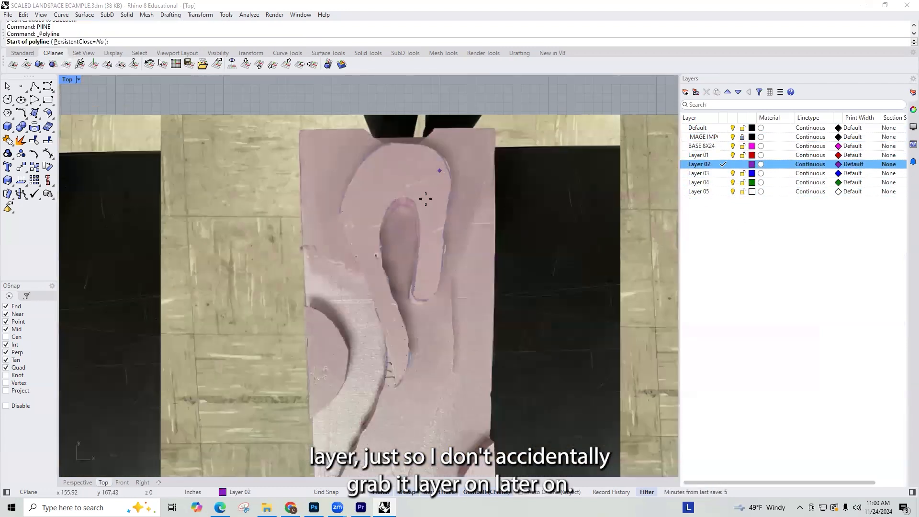
{"action": "scroll", "coordinate": [419, 261], "scroll_direction": "up", "scroll_amount": 4}
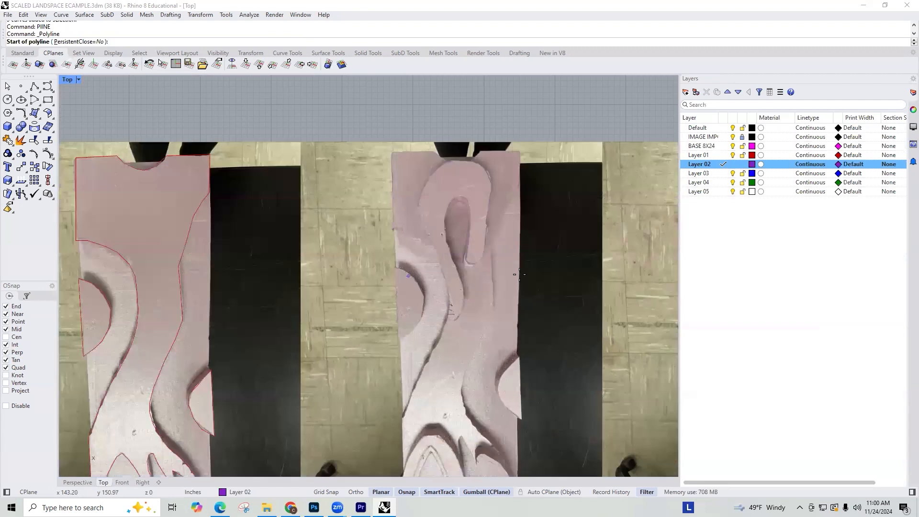
{"action": "scroll", "coordinate": [476, 307], "scroll_direction": "down", "scroll_amount": 4}
{"action": "scroll", "coordinate": [476, 307], "scroll_direction": "up", "scroll_amount": 5}
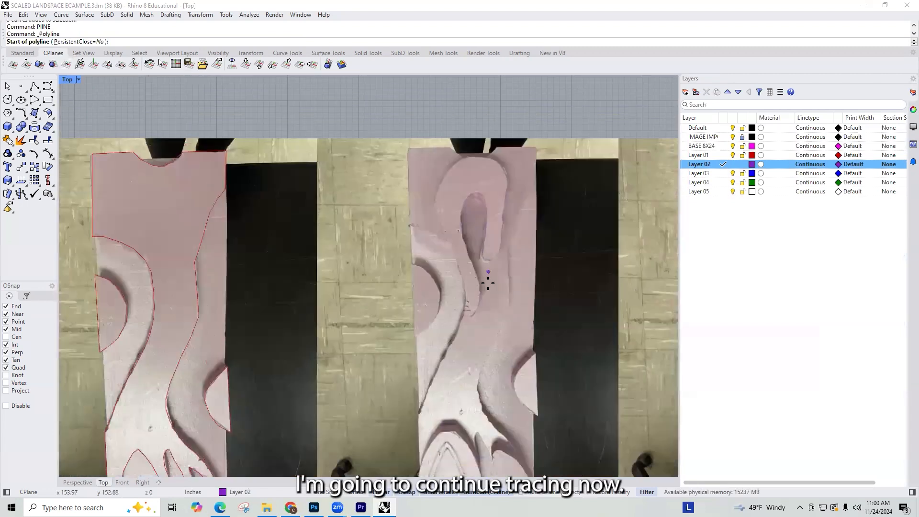
{"action": "left_click", "coordinate": [452, 319]}
{"action": "left_click", "coordinate": [453, 333]}
{"action": "left_click", "coordinate": [462, 334]}
{"action": "left_click", "coordinate": [474, 322]}
{"action": "left_click", "coordinate": [478, 293]}
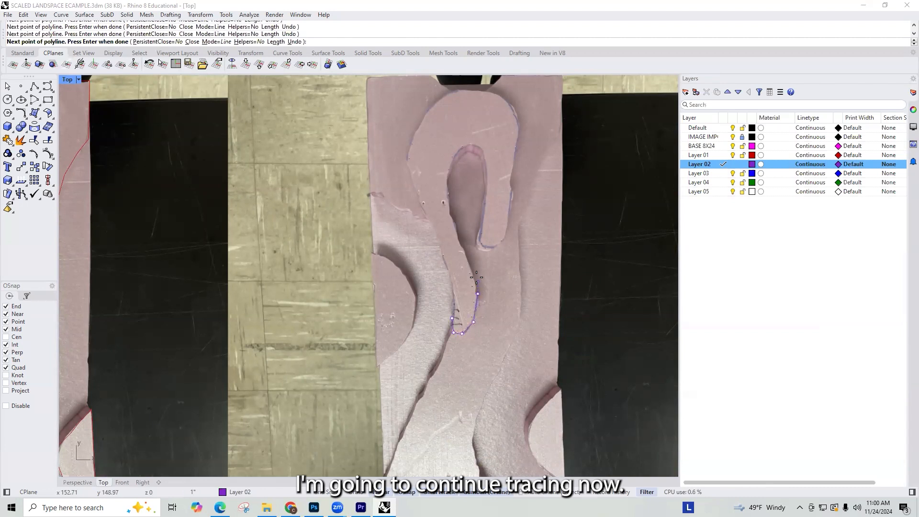
Step: Trace the hook's inner edge over the hollow, around its short end and up the outer right side
{"action": "left_click", "coordinate": [455, 230]}
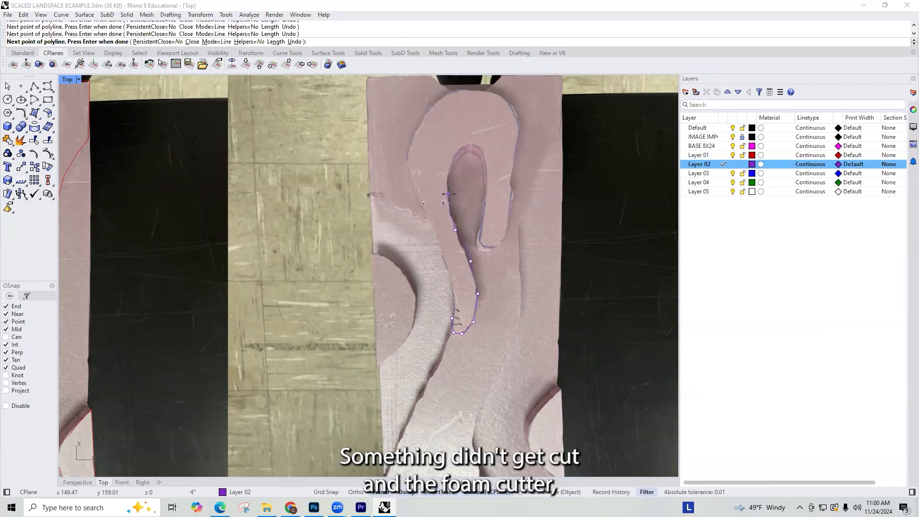
{"action": "left_click", "coordinate": [458, 147]}
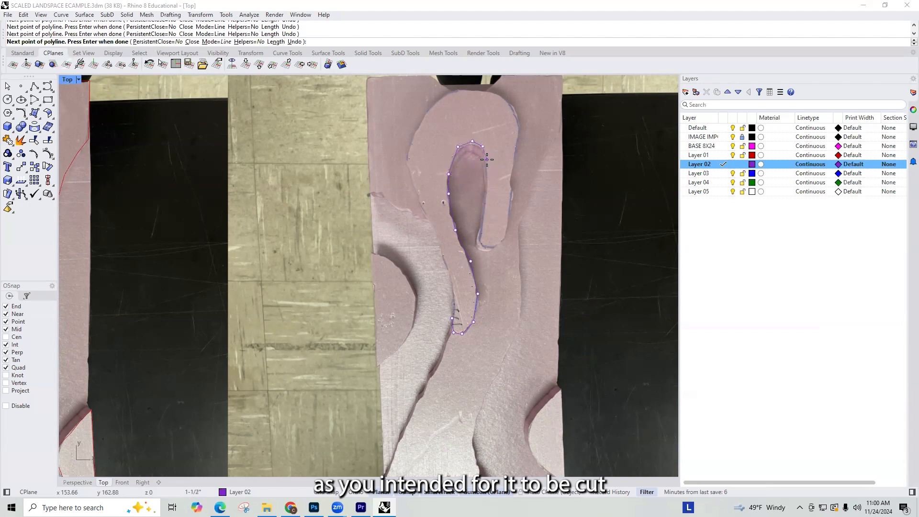
{"action": "left_click", "coordinate": [481, 234]}
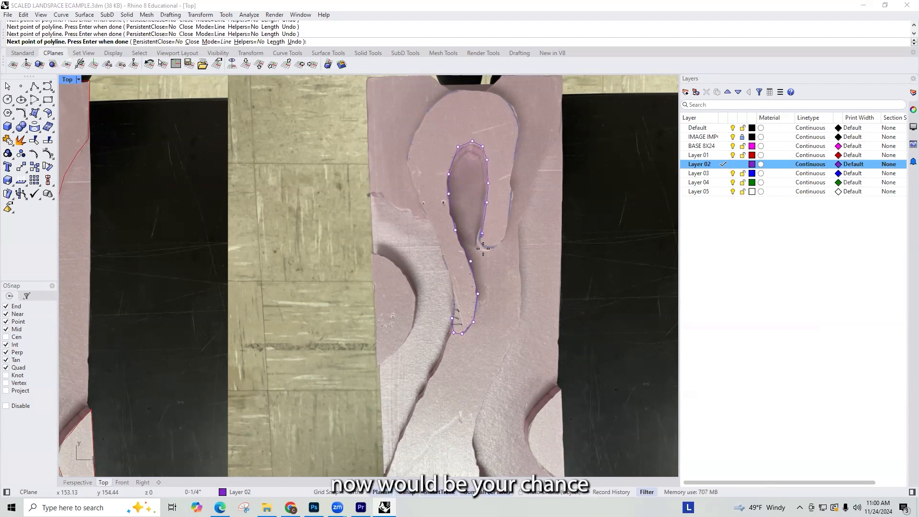
{"action": "left_click", "coordinate": [498, 246]}
{"action": "left_click", "coordinate": [508, 224]}
{"action": "left_click", "coordinate": [510, 195]}
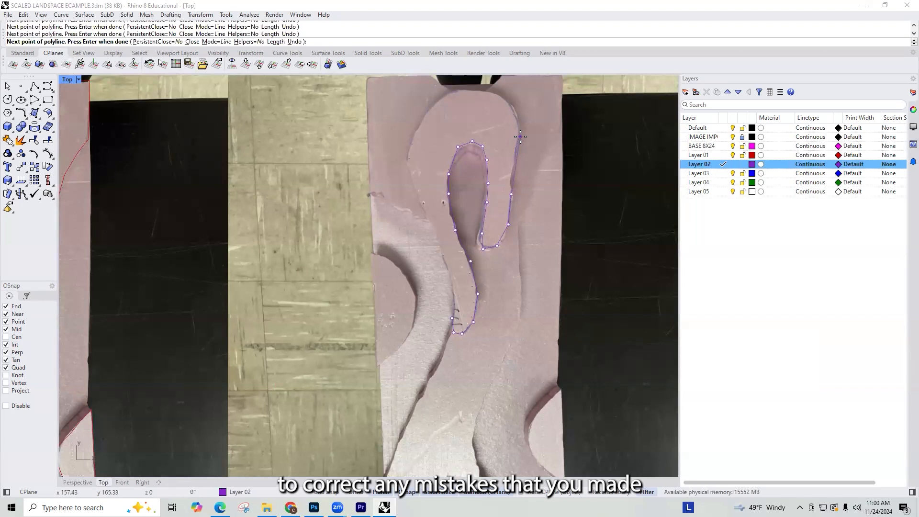
Step: Trace the hook's outer edge over the top and down the left side, closing the polyline at the tail
{"action": "left_click", "coordinate": [488, 90]}
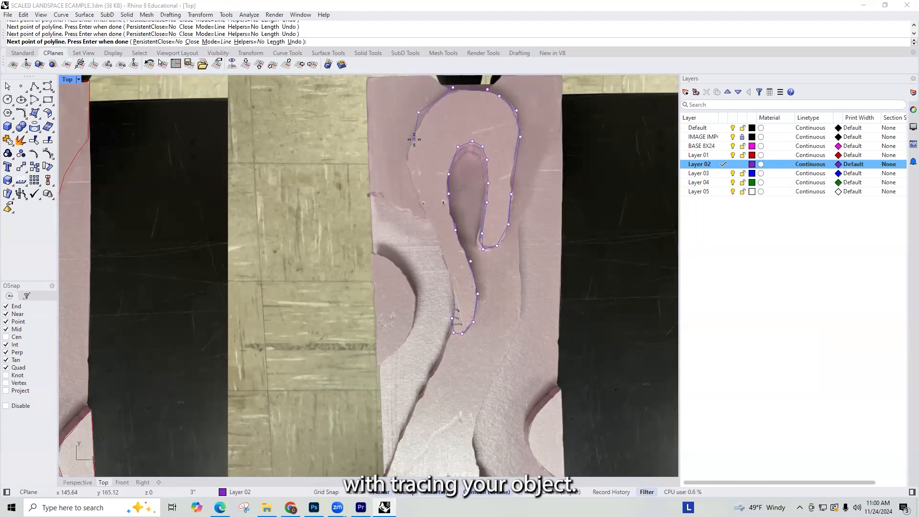
{"action": "left_click", "coordinate": [425, 215]}
{"action": "left_click", "coordinate": [451, 276]}
{"action": "left_click", "coordinate": [457, 299]}
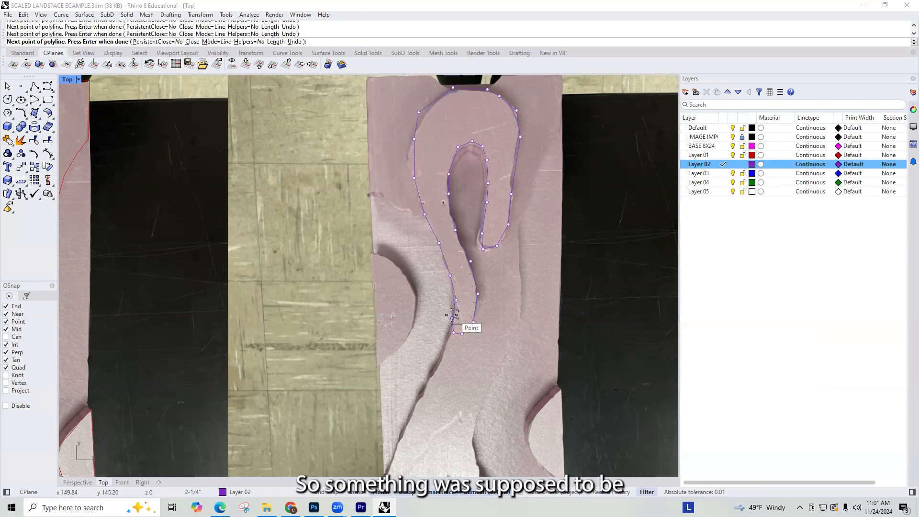
{"action": "left_click", "coordinate": [451, 314]}
Step: Trace the outer edge of the arch at the lower end of the Layer 02 board from its left foot to its right foot
{"action": "scroll", "coordinate": [459, 243], "scroll_direction": "down", "scroll_amount": 8}
{"action": "scroll", "coordinate": [455, 387], "scroll_direction": "up", "scroll_amount": 6}
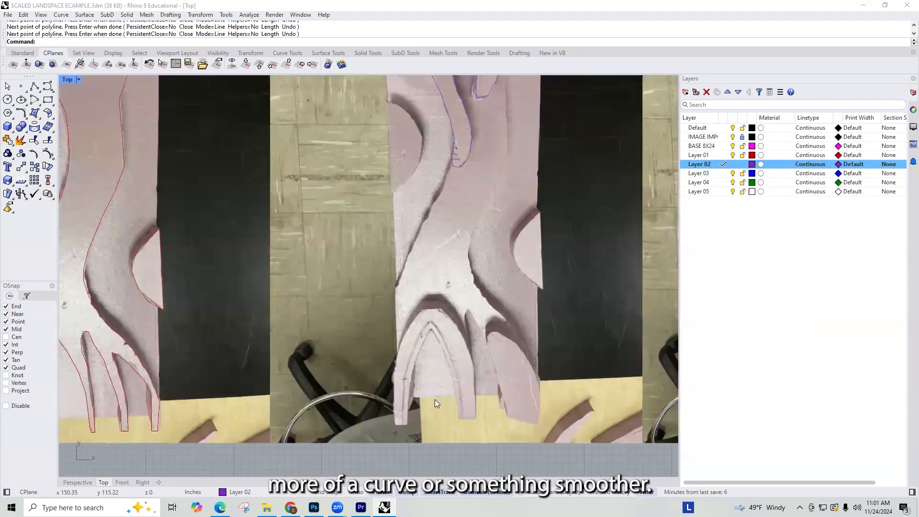
{"action": "type", "text": "PlINE"}
{"action": "key", "text": "Return"}
{"action": "left_click", "coordinate": [405, 425]}
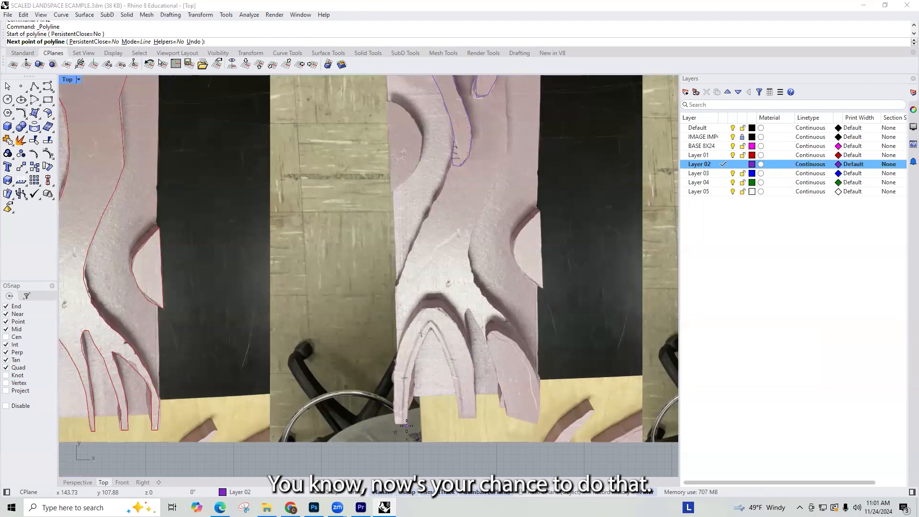
{"action": "left_click", "coordinate": [395, 426]}
{"action": "left_click", "coordinate": [392, 404]}
{"action": "left_click", "coordinate": [396, 369]}
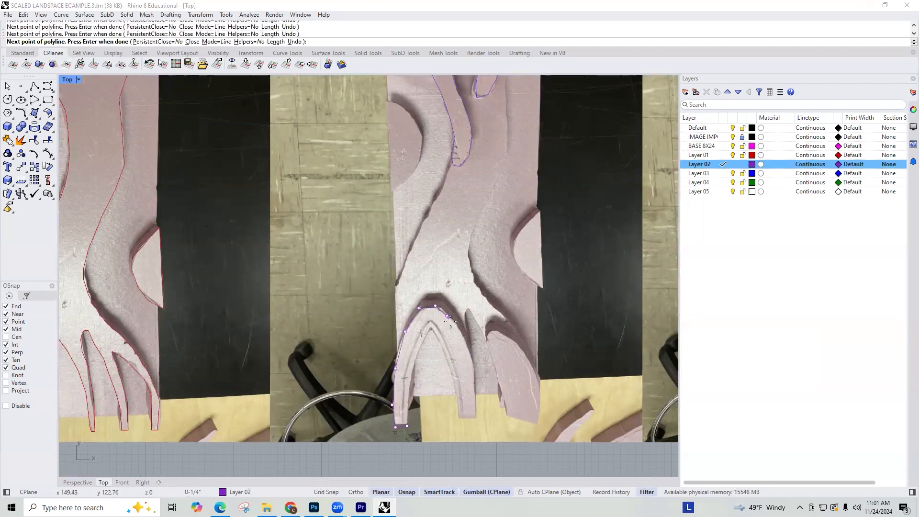
{"action": "left_click", "coordinate": [477, 393]}
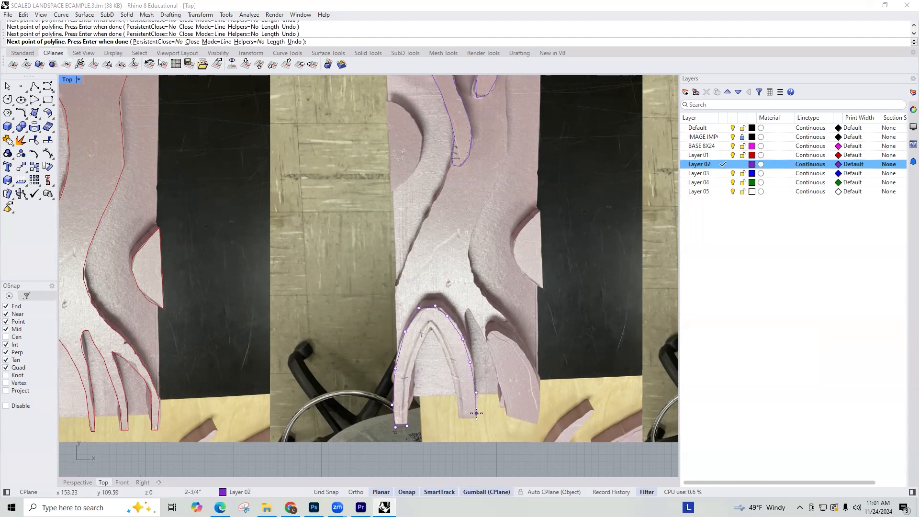
Step: Trace the arch's right foot and pointed inner edge back to the left foot, closing the polyline
{"action": "left_click", "coordinate": [458, 419]}
{"action": "left_click", "coordinate": [452, 375]}
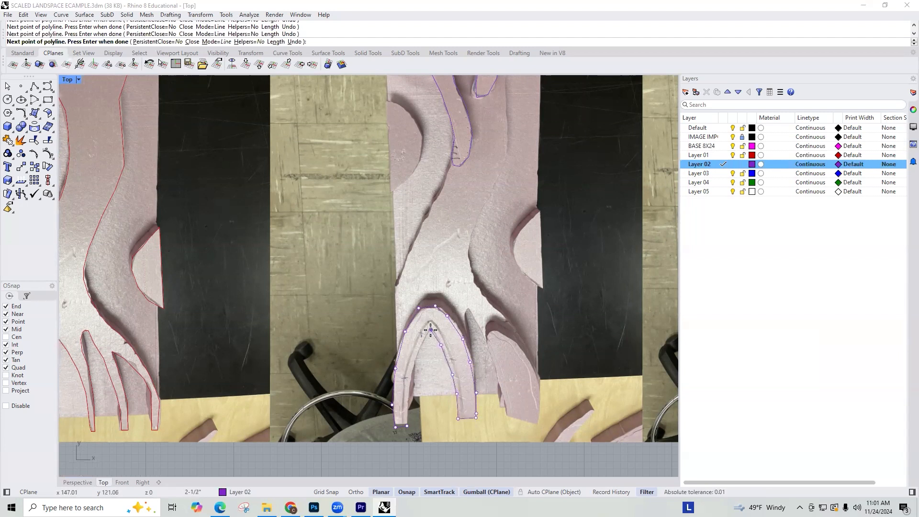
{"action": "left_click", "coordinate": [413, 375]}
{"action": "left_click", "coordinate": [409, 400]}
{"action": "key", "text": "Return"}
{"action": "key", "text": "Return"}
Step: Trace the leaf-shaped piece beside the arch as a closed polyline on Layer 02
{"action": "left_click", "coordinate": [509, 416]}
{"action": "left_click", "coordinate": [501, 390]}
{"action": "left_click", "coordinate": [493, 360]}
{"action": "left_click", "coordinate": [487, 332]}
{"action": "left_click", "coordinate": [497, 329]}
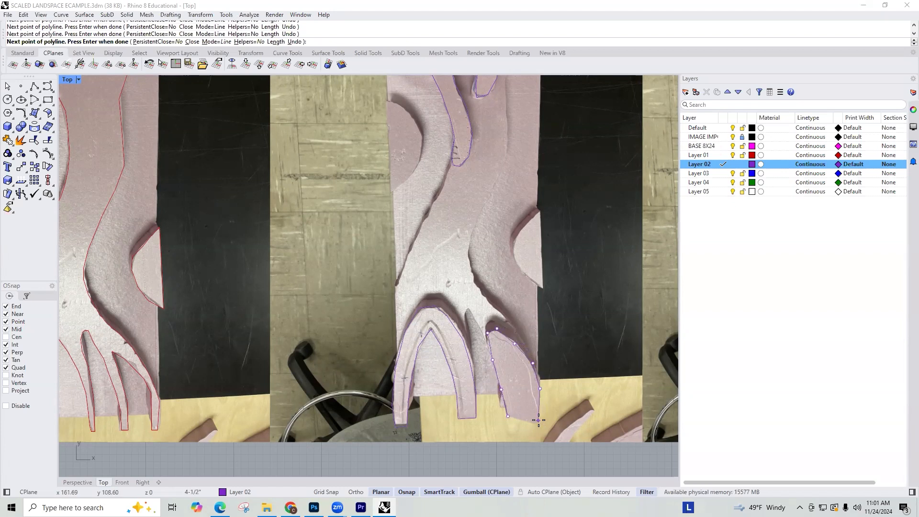
{"action": "left_click", "coordinate": [512, 422]}
{"action": "scroll", "coordinate": [495, 255], "scroll_direction": "down", "scroll_amount": 10}
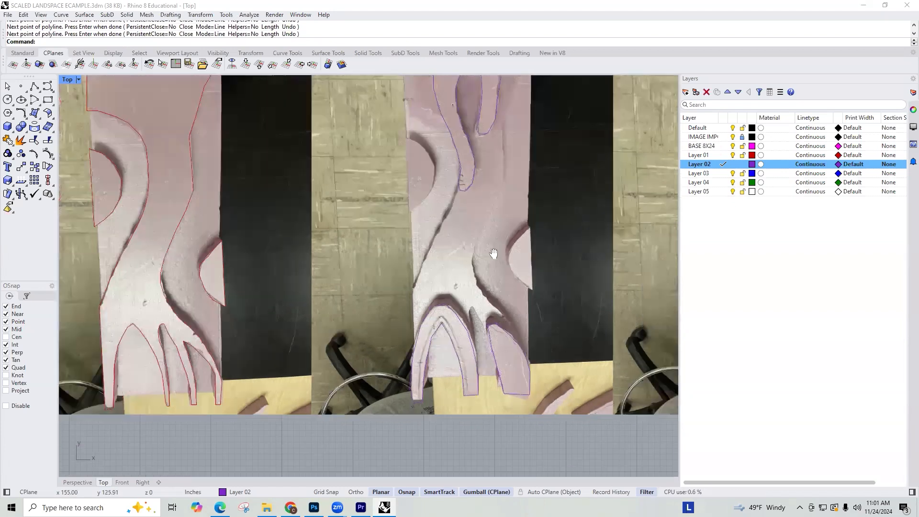
{"action": "right_click_drag", "start_coordinate": [499, 325], "coordinate": [393, 334]}
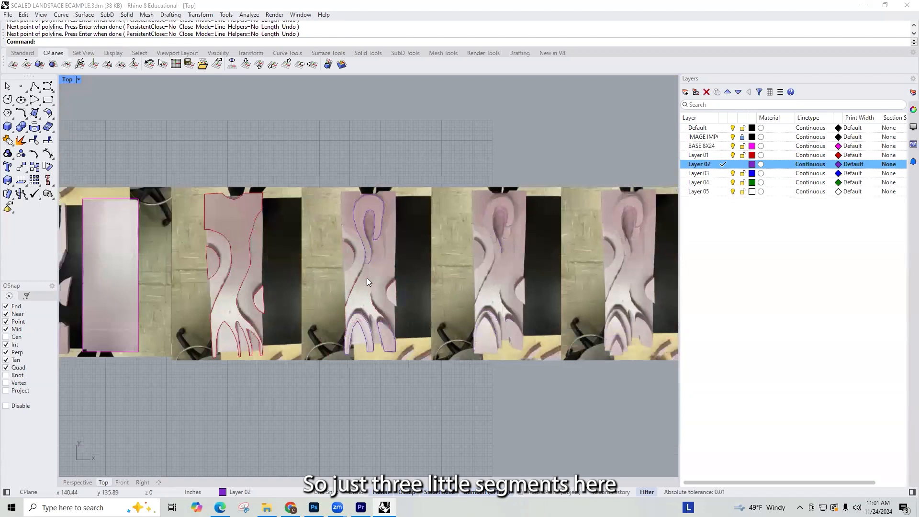
Step: Make Layer 03 current and trace the raised hook's inner edge in the next photo, from its crown to its short right end
{"action": "left_click", "coordinate": [723, 173]}
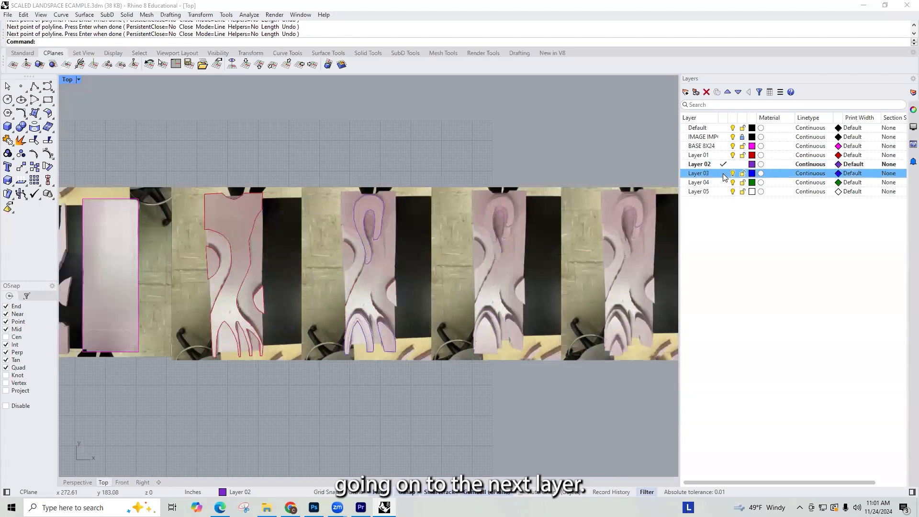
{"action": "scroll", "coordinate": [496, 258], "scroll_direction": "up", "scroll_amount": 5}
{"action": "scroll", "coordinate": [535, 139], "scroll_direction": "up", "scroll_amount": 3}
{"action": "key", "text": "Return"}
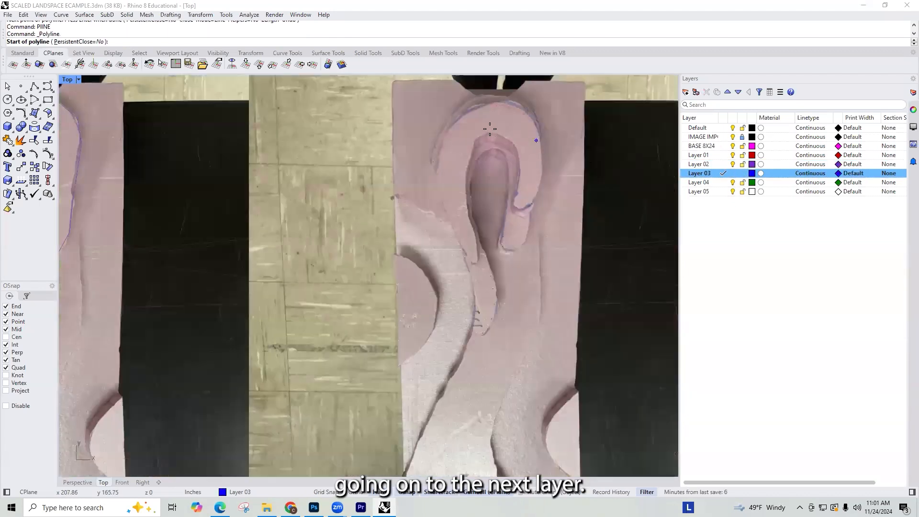
{"action": "left_click", "coordinate": [481, 132]}
{"action": "left_click", "coordinate": [499, 134]}
{"action": "left_click", "coordinate": [514, 144]}
{"action": "left_click", "coordinate": [521, 166]}
{"action": "left_click", "coordinate": [520, 184]}
{"action": "left_click", "coordinate": [515, 205]}
{"action": "left_click", "coordinate": [526, 214]}
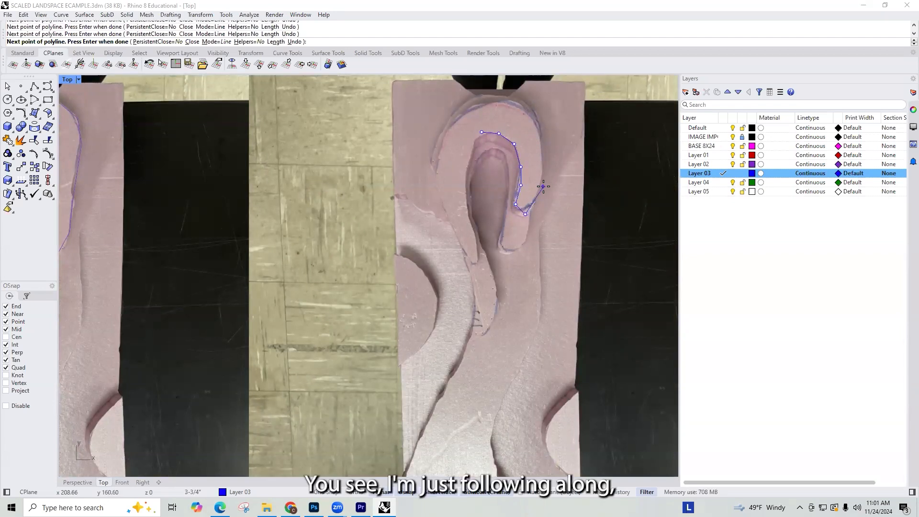
Step: Trace the Layer 03 hook's outer edge up the right side, over the top and down the left side
{"action": "left_click", "coordinate": [543, 155]}
{"action": "left_click", "coordinate": [539, 131]}
{"action": "left_click", "coordinate": [525, 112]}
{"action": "left_click", "coordinate": [511, 105]}
{"action": "left_click", "coordinate": [504, 101]}
{"action": "left_click", "coordinate": [467, 109]}
{"action": "left_click", "coordinate": [448, 121]}
{"action": "left_click", "coordinate": [439, 151]}
{"action": "left_click", "coordinate": [437, 183]}
{"action": "left_click", "coordinate": [449, 215]}
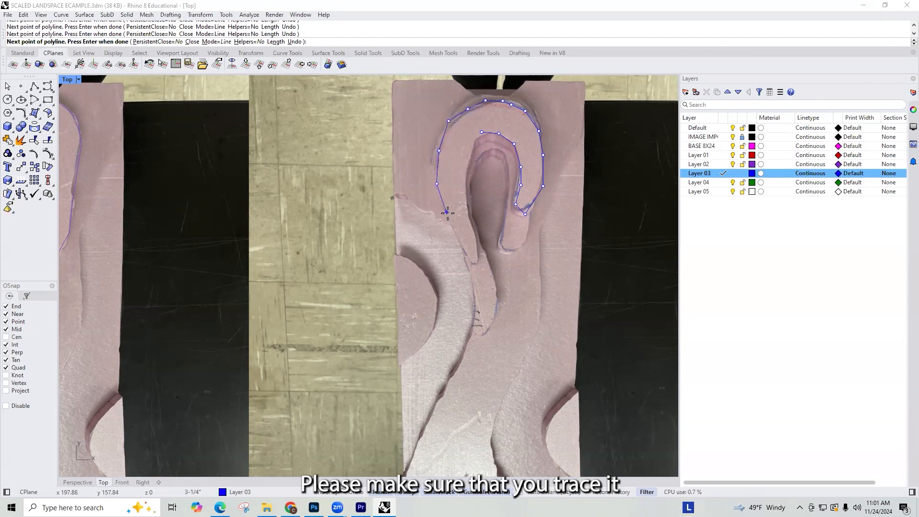
Step: Trace the Layer 03 hook's pointed left tail and inner left edge back to the crown, closing the polyline
{"action": "left_click", "coordinate": [459, 246]}
{"action": "left_click", "coordinate": [478, 268]}
{"action": "left_click", "coordinate": [486, 263]}
{"action": "left_click", "coordinate": [473, 236]}
{"action": "left_click", "coordinate": [466, 171]}
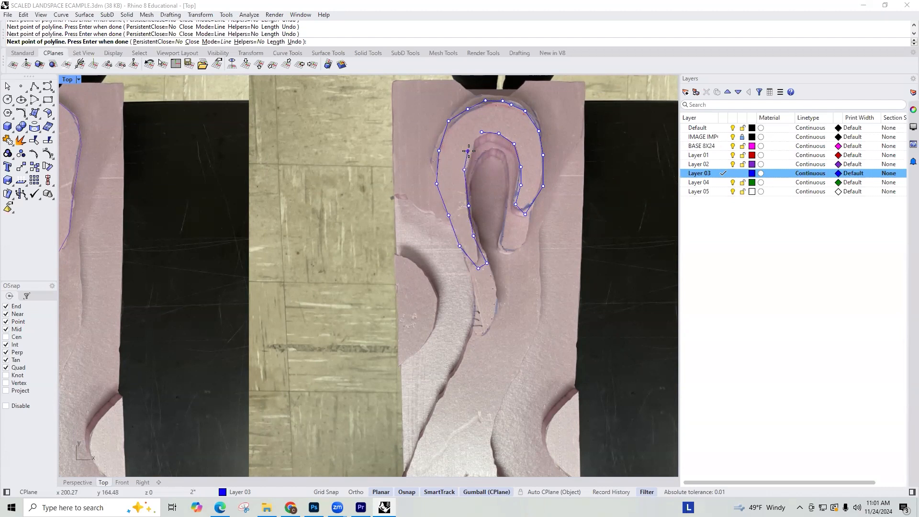
{"action": "left_click", "coordinate": [482, 132]}
{"action": "scroll", "coordinate": [483, 118], "scroll_direction": "down", "scroll_amount": 4}
{"action": "right_click_drag", "start_coordinate": [493, 317], "coordinate": [479, 265]}
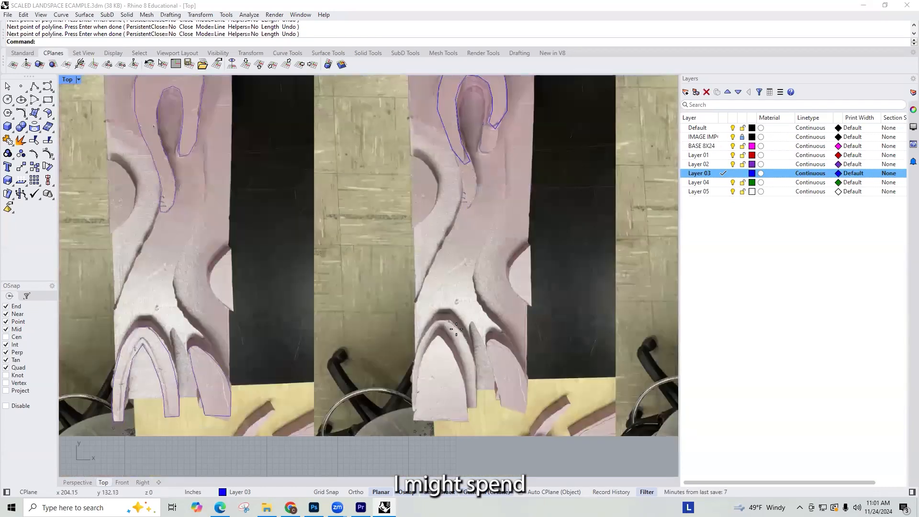
Step: Trace the pointed arch-shaped piece at the lower left of the same photo as a closed polyline on Layer 03
{"action": "key", "text": "Return"}
{"action": "left_click", "coordinate": [416, 419]}
{"action": "left_click", "coordinate": [417, 394]}
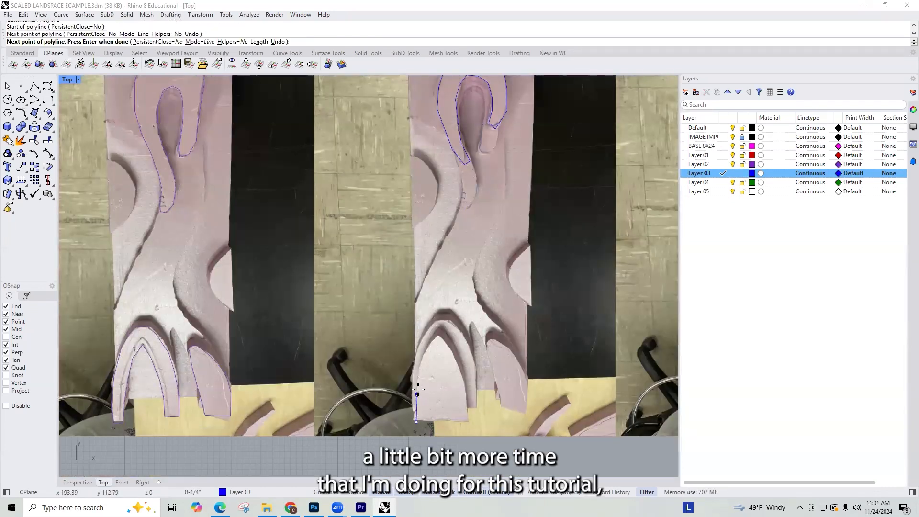
{"action": "left_click", "coordinate": [421, 368]}
{"action": "left_click", "coordinate": [425, 352]}
{"action": "left_click", "coordinate": [438, 338]}
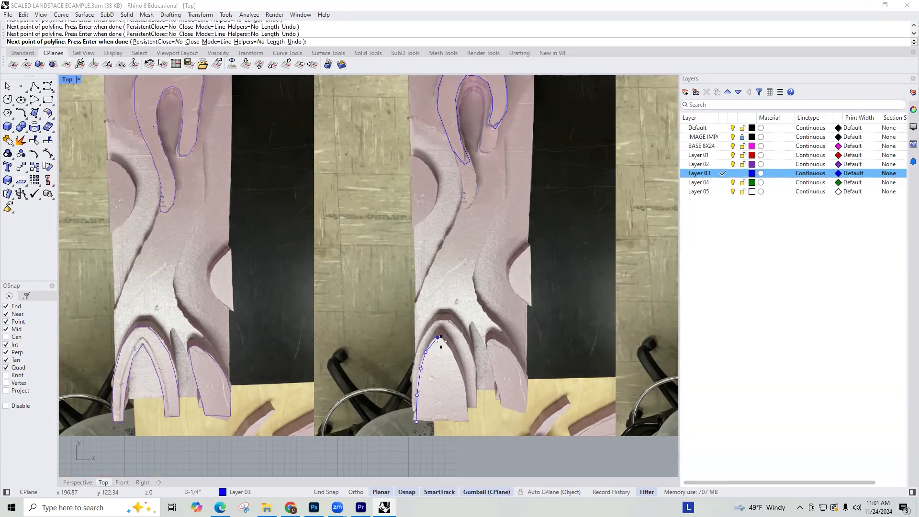
{"action": "left_click", "coordinate": [454, 361]}
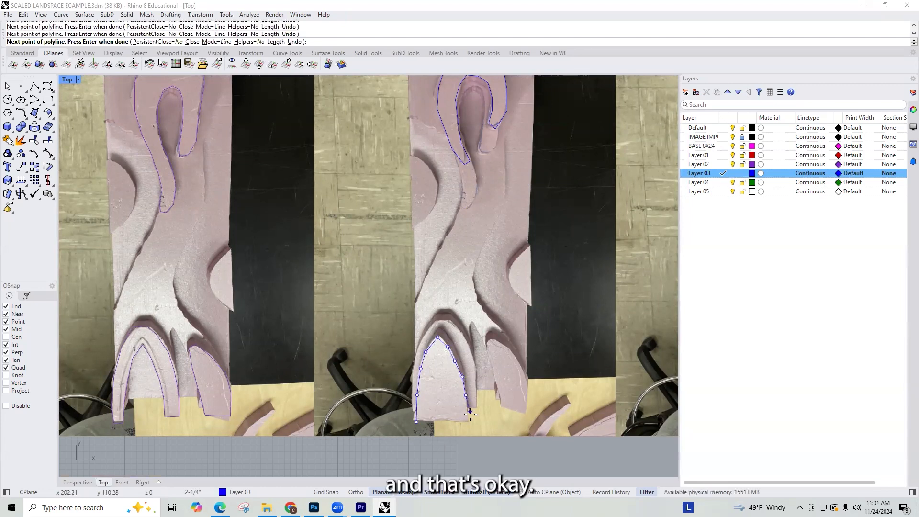
{"action": "left_click", "coordinate": [416, 423]}
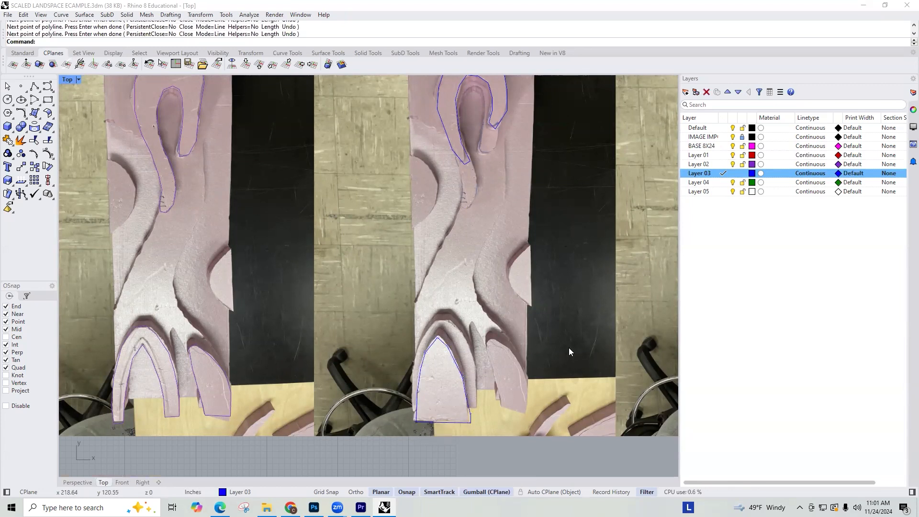
Step: Make Layer 04 current and trace the small pointed piece at the base of the last photo as a closed polyline
{"action": "scroll", "coordinate": [481, 347], "scroll_direction": "down", "scroll_amount": 3}
{"action": "scroll", "coordinate": [426, 328], "scroll_direction": "down", "scroll_amount": 4}
{"action": "scroll", "coordinate": [469, 291], "scroll_direction": "up", "scroll_amount": 8}
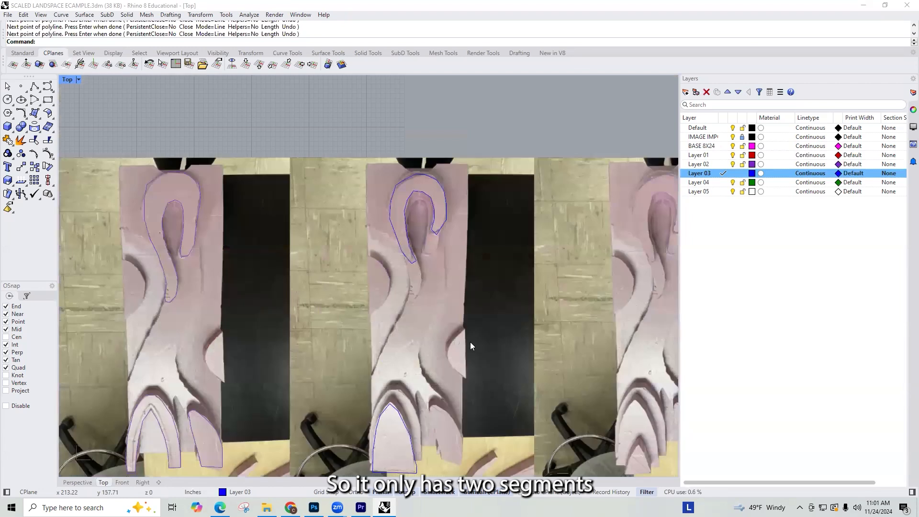
{"action": "scroll", "coordinate": [469, 342], "scroll_direction": "down", "scroll_amount": 8}
{"action": "left_click", "coordinate": [724, 183]}
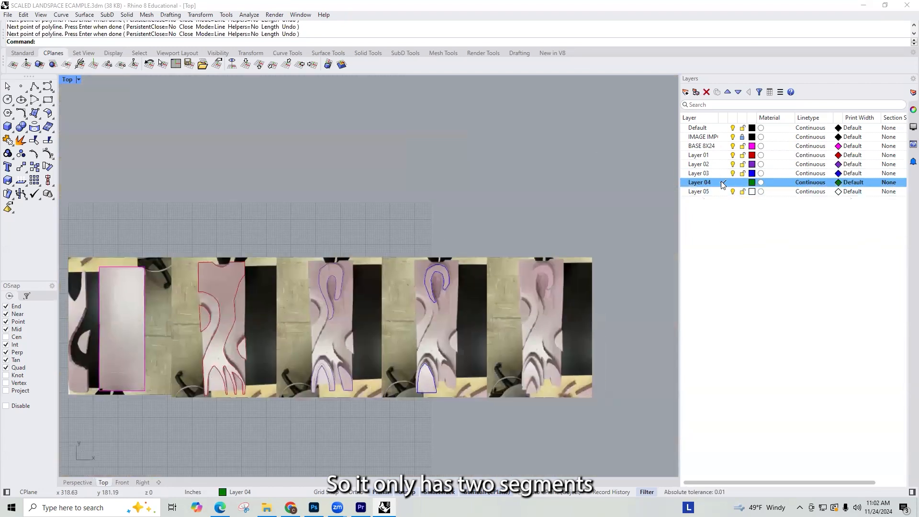
{"action": "scroll", "coordinate": [582, 348], "scroll_direction": "up", "scroll_amount": 4}
{"action": "type", "text": "pline"}
{"action": "key", "text": "Return"}
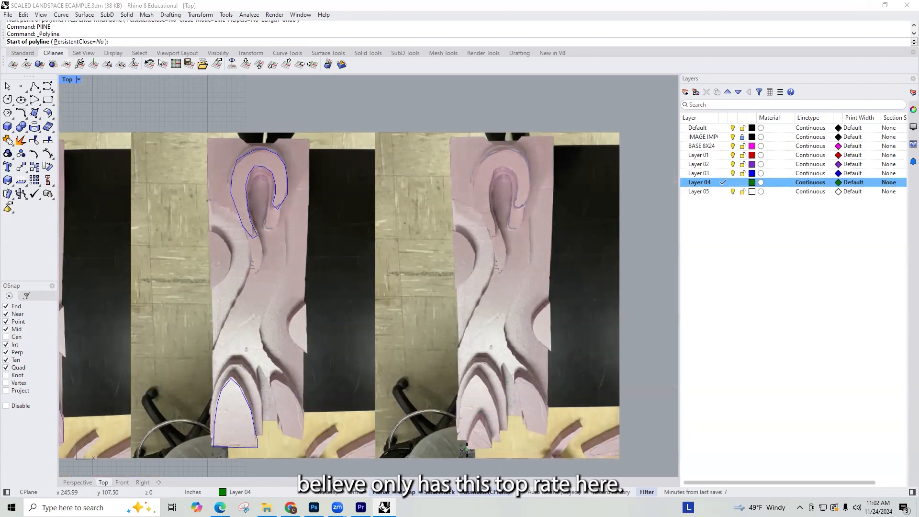
{"action": "left_click", "coordinate": [465, 450]}
{"action": "left_click", "coordinate": [491, 449]}
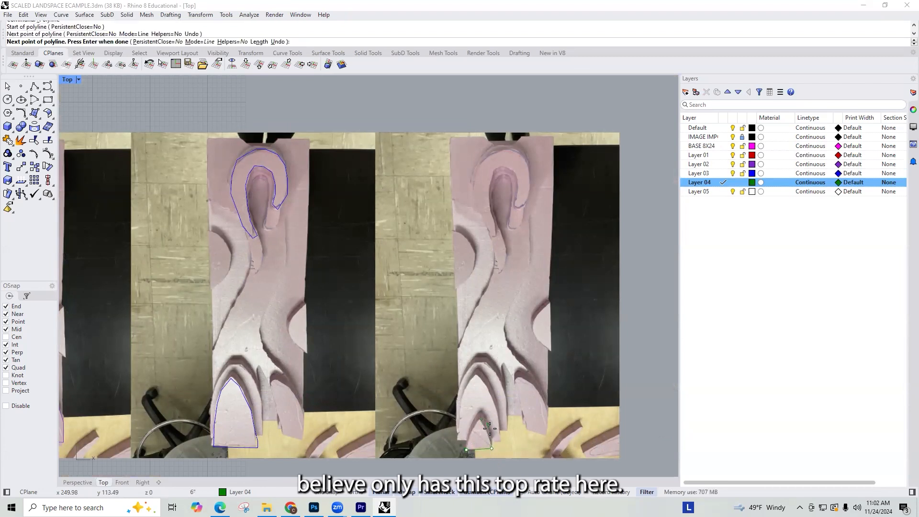
{"action": "left_click", "coordinate": [483, 420]}
{"action": "left_click", "coordinate": [480, 419]}
{"action": "left_click", "coordinate": [474, 426]}
{"action": "key", "text": "Return"}
{"action": "scroll", "coordinate": [508, 369], "scroll_direction": "down", "scroll_amount": 10}
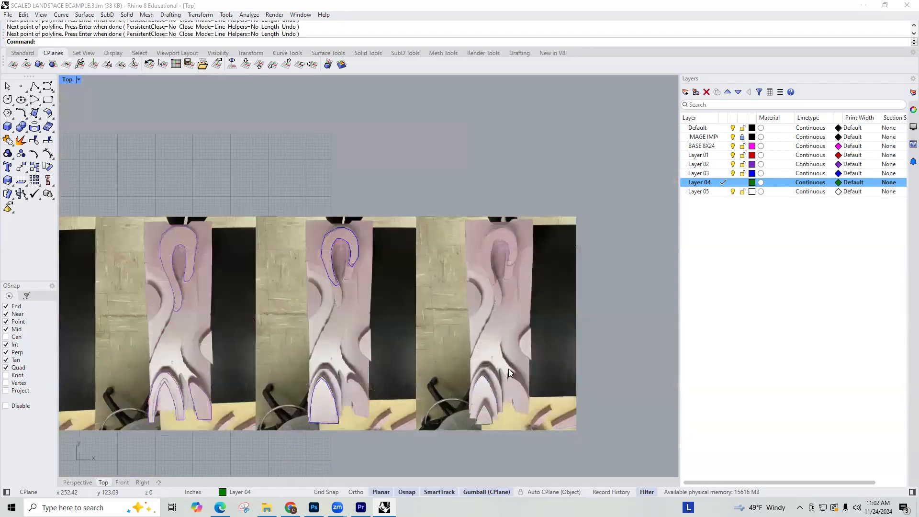
Step: Copy the traced base rectangle and all layer tracings straight down into the empty area below the photos
{"action": "scroll", "coordinate": [522, 328], "scroll_direction": "up", "scroll_amount": 2}
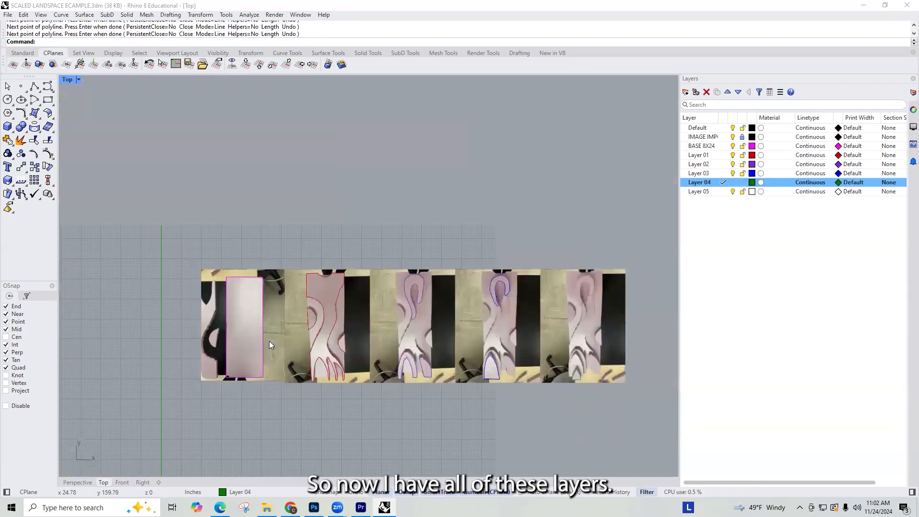
{"action": "scroll", "coordinate": [312, 219], "scroll_direction": "down", "scroll_amount": 4}
{"action": "scroll", "coordinate": [307, 302], "scroll_direction": "up", "scroll_amount": 3}
{"action": "scroll", "coordinate": [350, 215], "scroll_direction": "down", "scroll_amount": 1}
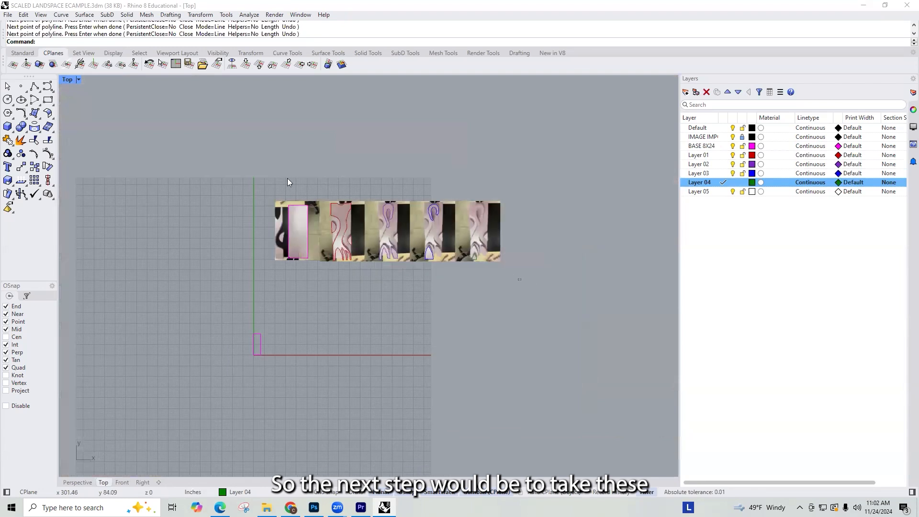
{"action": "key", "text": "ctrl+a"}
{"action": "left_click_drag", "start_coordinate": [388, 203], "coordinate": [394, 319]}
{"action": "key", "text": "alt"}
Step: Copy the 8x24 base rectangle at the origin a short distance to its right
{"action": "scroll", "coordinate": [215, 354], "scroll_direction": "up", "scroll_amount": 1}
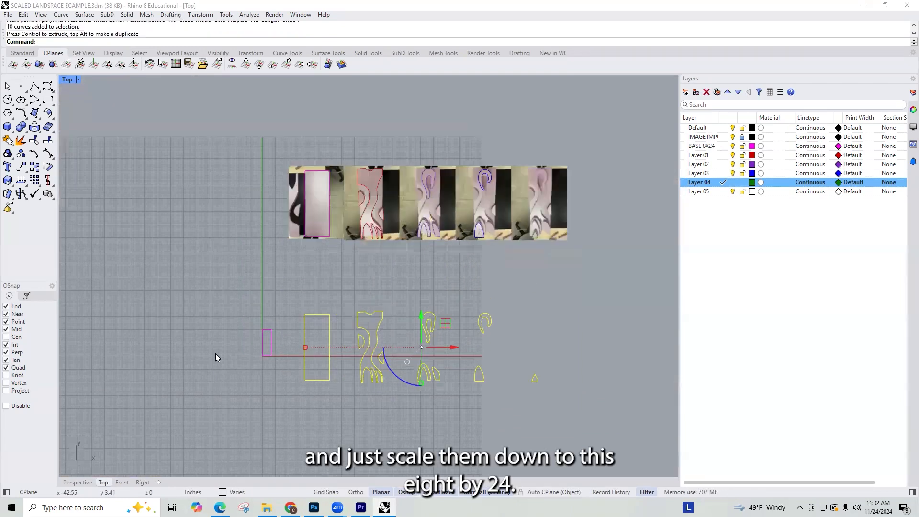
{"action": "scroll", "coordinate": [284, 327], "scroll_direction": "up", "scroll_amount": 2}
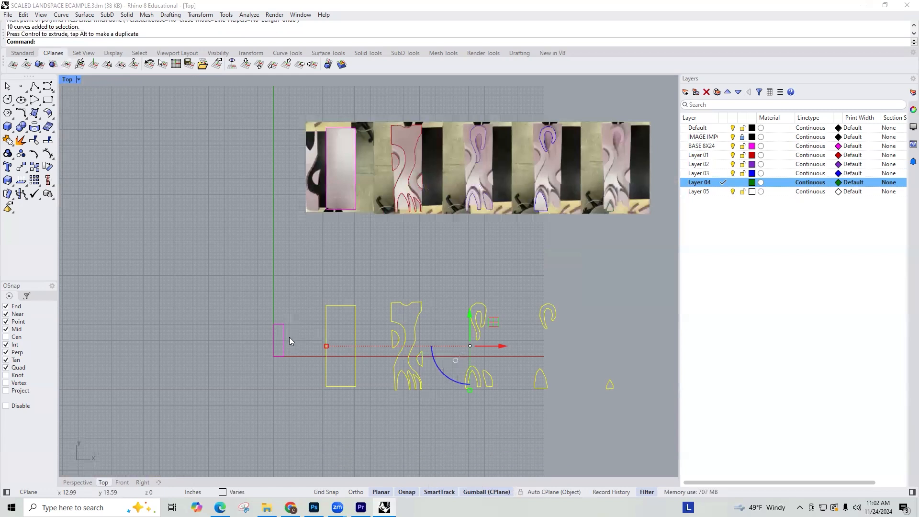
{"action": "left_click", "coordinate": [285, 337]}
{"action": "left_click_drag", "start_coordinate": [308, 340], "coordinate": [332, 347], "text": "alt"}
Step: Group the copied tracings and move them so the traced base's upper-left corner meets that of the copied 8x24 rectangle
{"action": "left_click_drag", "start_coordinate": [303, 276], "coordinate": [637, 417]}
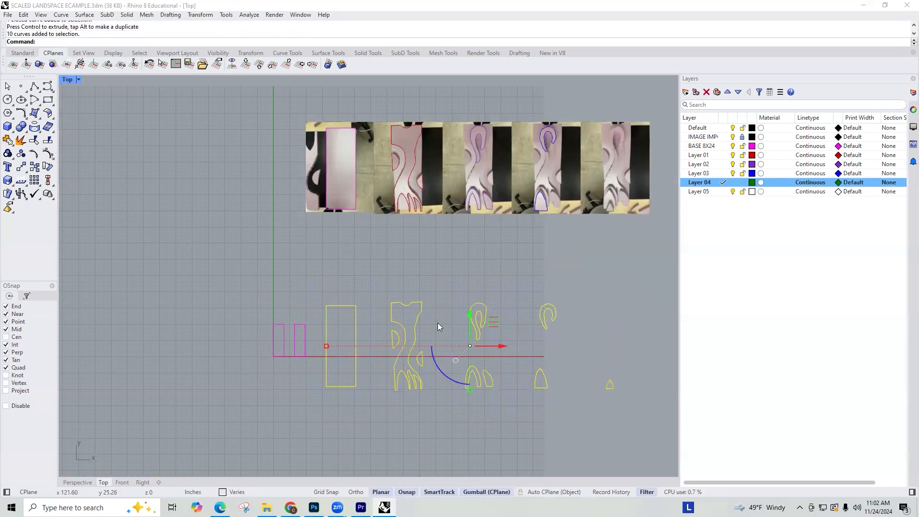
{"action": "type", "text": "Group"}
{"action": "key", "text": "Return"}
{"action": "type", "text": "Move"}
{"action": "key", "text": "Return"}
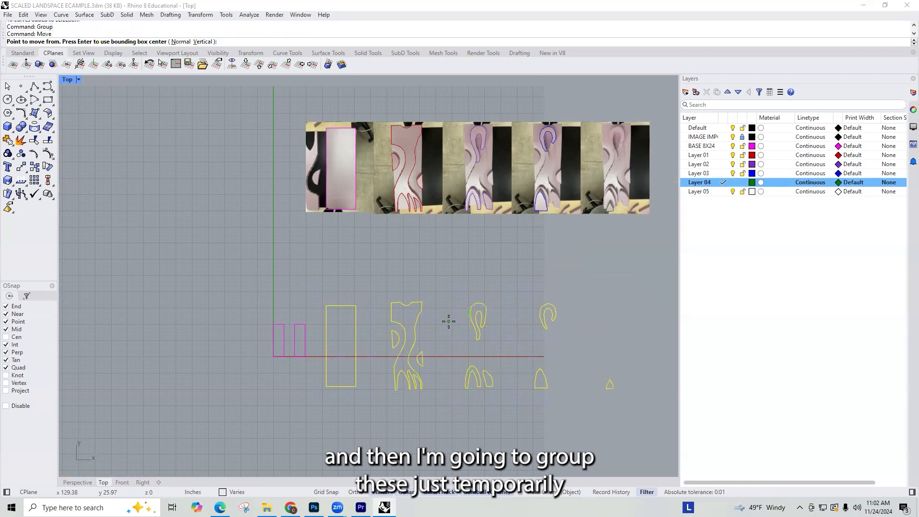
{"action": "left_click", "coordinate": [326, 305]}
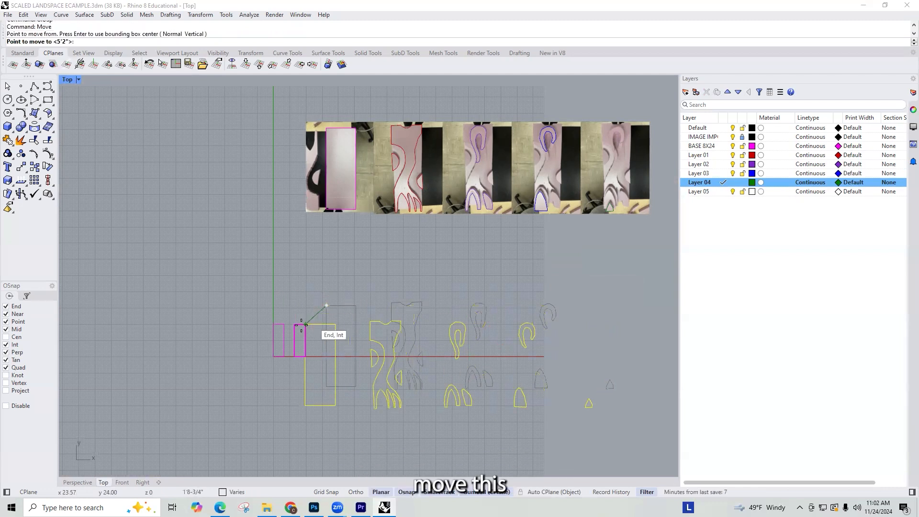
{"action": "left_click", "coordinate": [295, 325]}
Step: Try to scale the grouped tracings from the shared upper-left corner, matching the traced base's height to the 8x24 rectangle
{"action": "type", "text": "Scale"}
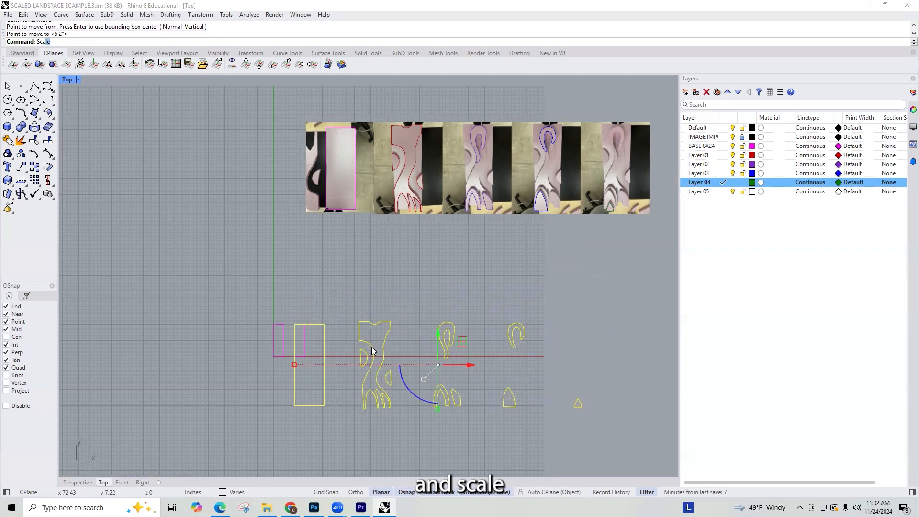
{"action": "key", "text": "Return"}
{"action": "left_click", "coordinate": [294, 325]}
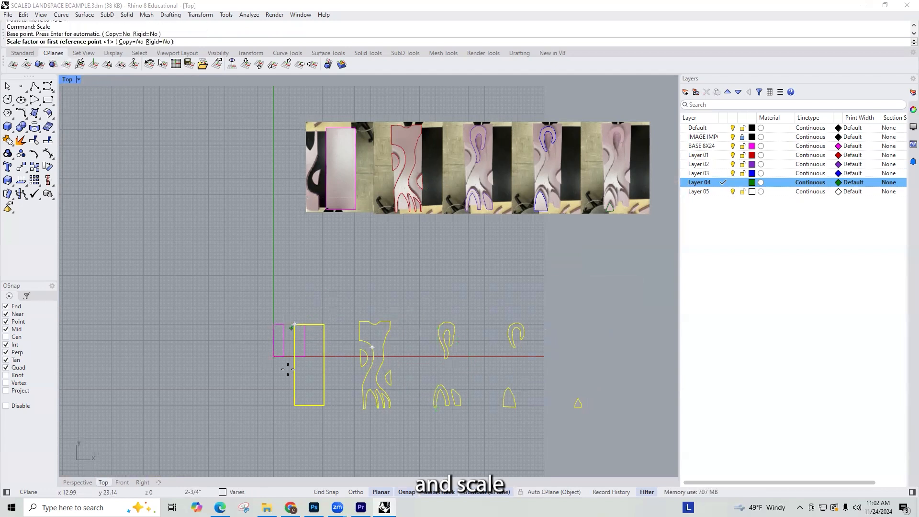
{"action": "left_click", "coordinate": [295, 405]}
{"action": "left_click", "coordinate": [294, 356]}
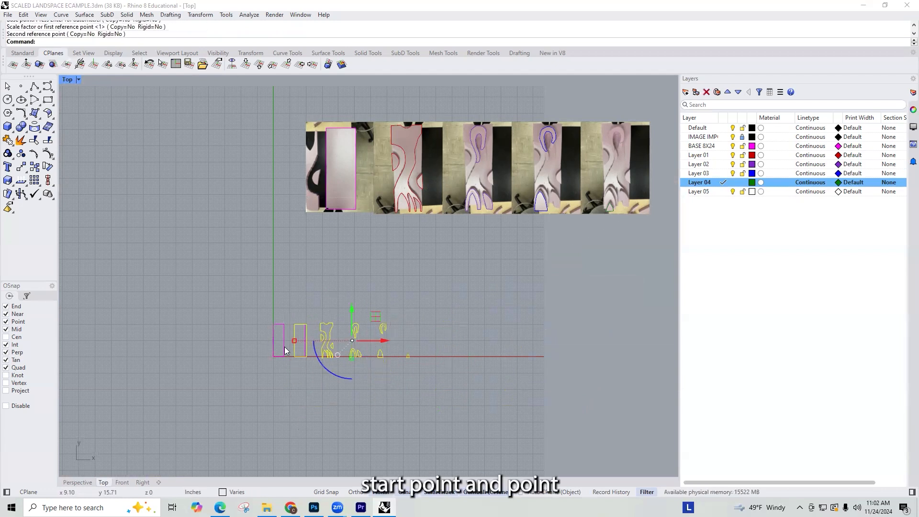
{"action": "scroll", "coordinate": [285, 351], "scroll_direction": "up", "scroll_amount": 2}
{"action": "scroll", "coordinate": [332, 306], "scroll_direction": "up", "scroll_amount": 3}
{"action": "scroll", "coordinate": [325, 310], "scroll_direction": "up", "scroll_amount": 1}
{"action": "scroll", "coordinate": [275, 259], "scroll_direction": "up", "scroll_amount": 1}
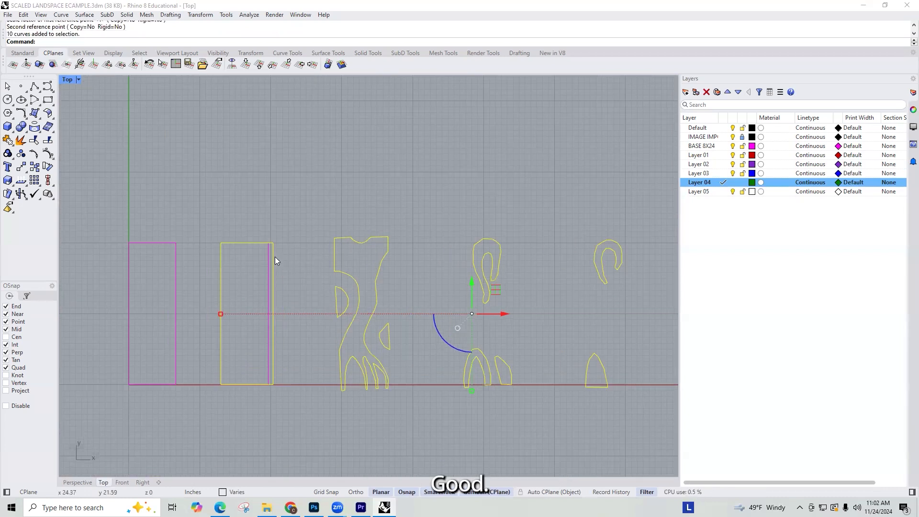
{"action": "scroll", "coordinate": [297, 260], "scroll_direction": "down", "scroll_amount": 3}
{"action": "scroll", "coordinate": [311, 266], "scroll_direction": "up", "scroll_amount": 1}
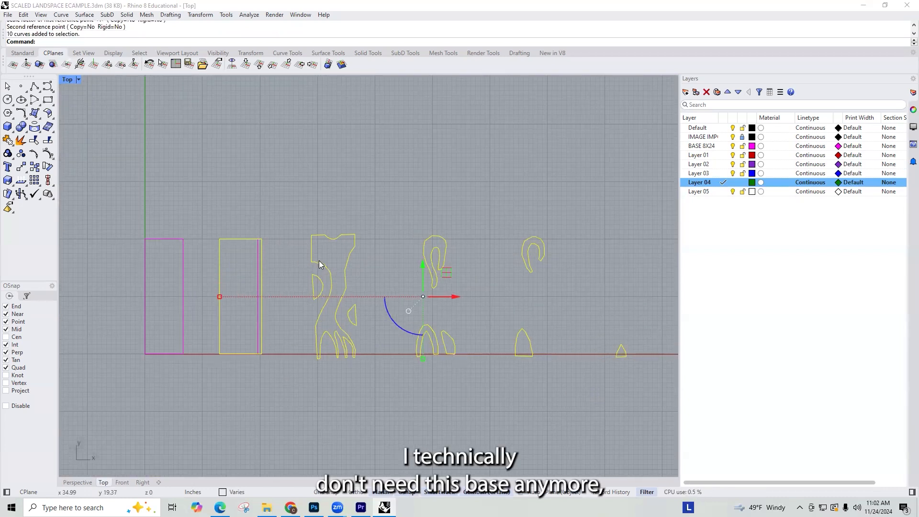
Step: Undo the scaling and group the selected tracings again
{"action": "key", "text": "ctrl+z"}
{"action": "key", "text": "ctrl+g"}
{"action": "key", "text": "Escape"}
{"action": "scroll", "coordinate": [333, 210], "scroll_direction": "down", "scroll_amount": 1}
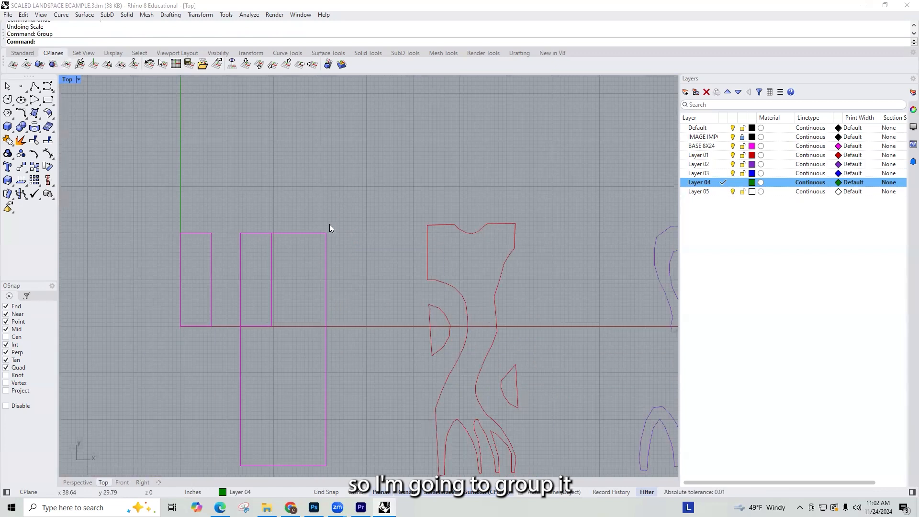
Step: Scale the grouped tracings from the traced base's upper-left corner by reference down to the 8x24 rectangle's height
{"action": "scroll", "coordinate": [330, 241], "scroll_direction": "down", "scroll_amount": 2}
{"action": "scroll", "coordinate": [343, 253], "scroll_direction": "down", "scroll_amount": 5}
{"action": "left_click", "coordinate": [334, 252]}
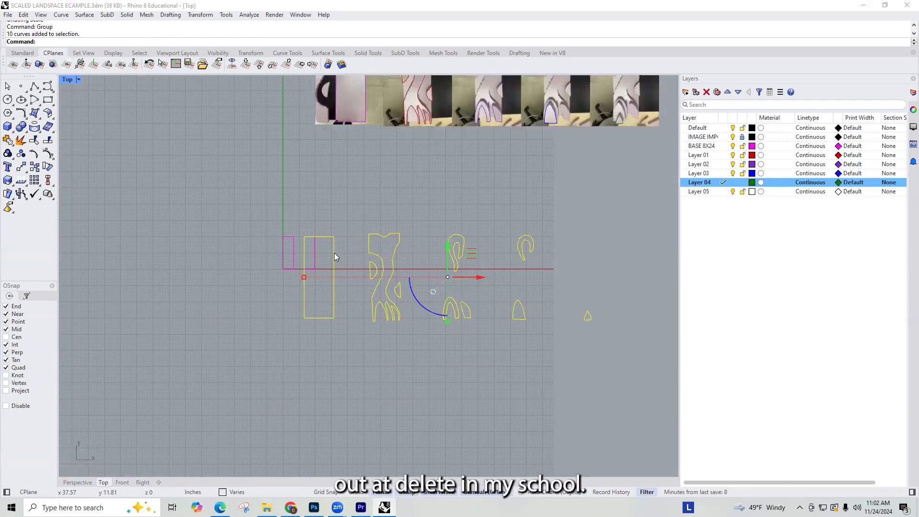
{"action": "type", "text": "scale"}
{"action": "key", "text": "Return"}
{"action": "left_click", "coordinate": [304, 237]}
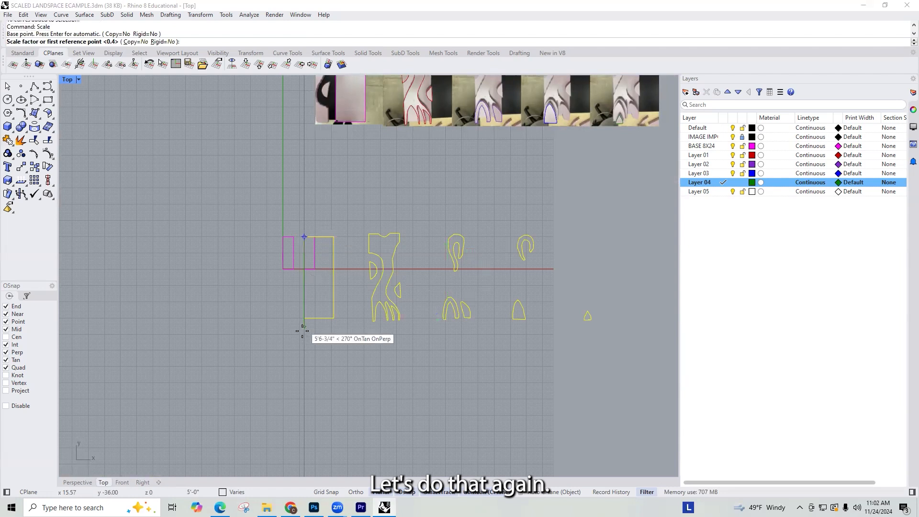
{"action": "left_click", "coordinate": [304, 318]}
{"action": "left_click", "coordinate": [305, 277]}
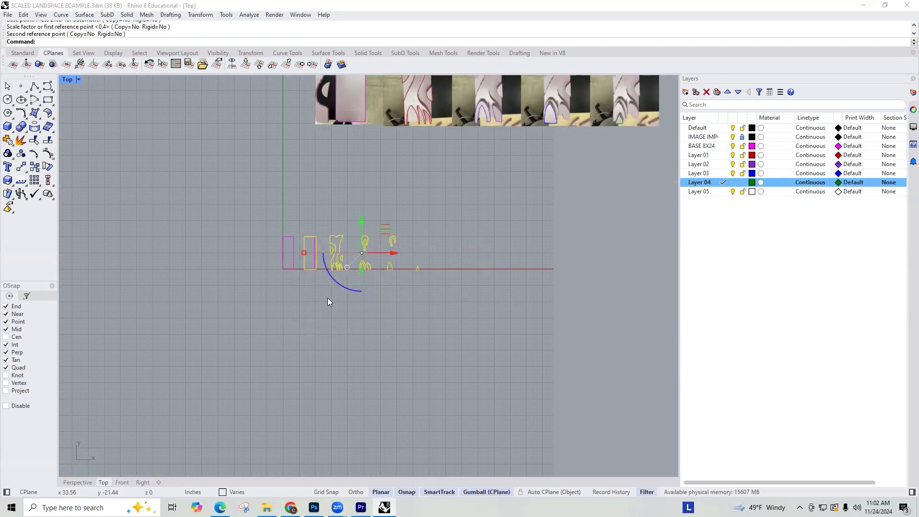
Step: Zoom to the scaled tracings and ungroup them
{"action": "type", "text": "z"}
{"action": "key", "text": "Return"}
{"action": "type", "text": "s"}
{"action": "key", "text": "Return"}
{"action": "type", "text": "Ungroup"}
{"action": "key", "text": "Escape"}
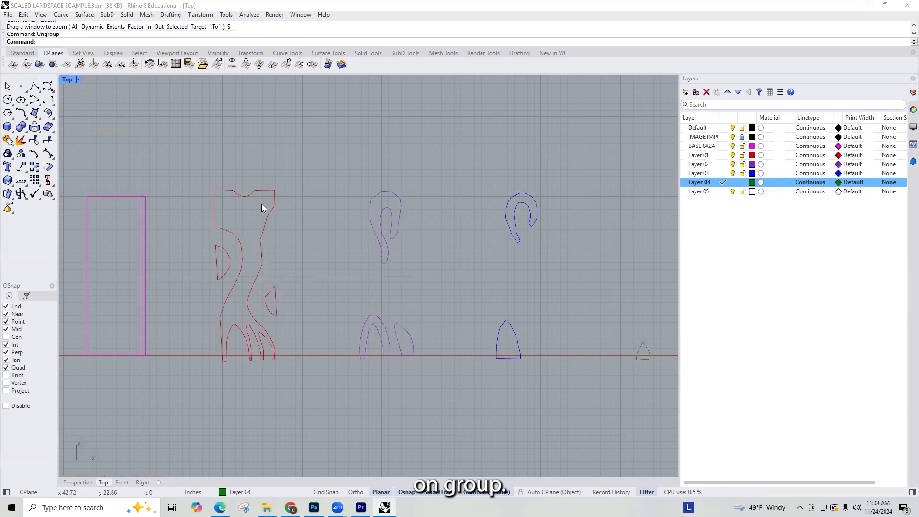
Step: Try to delete the traced base rectangle and undo the deletion
{"action": "key", "text": "ctrl+a"}
{"action": "key", "text": "Delete"}
{"action": "key", "text": "ctrl+z"}
{"action": "key", "text": "Escape"}
Step: Ungroup the scaled tracings once more into individual curves
{"action": "key", "text": "ctrl+a"}
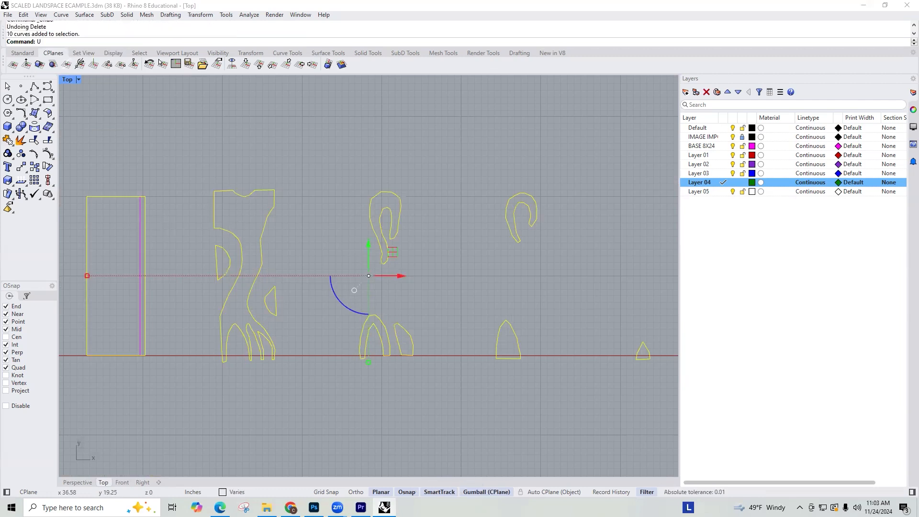
{"action": "type", "text": "Ungroup"}
{"action": "key", "text": "Return"}
{"action": "key", "text": "Escape"}
Step: Delete the wider traced base rectangle overlapping the 8x24 copy
{"action": "left_click", "coordinate": [211, 218]}
{"action": "left_click", "coordinate": [142, 218]}
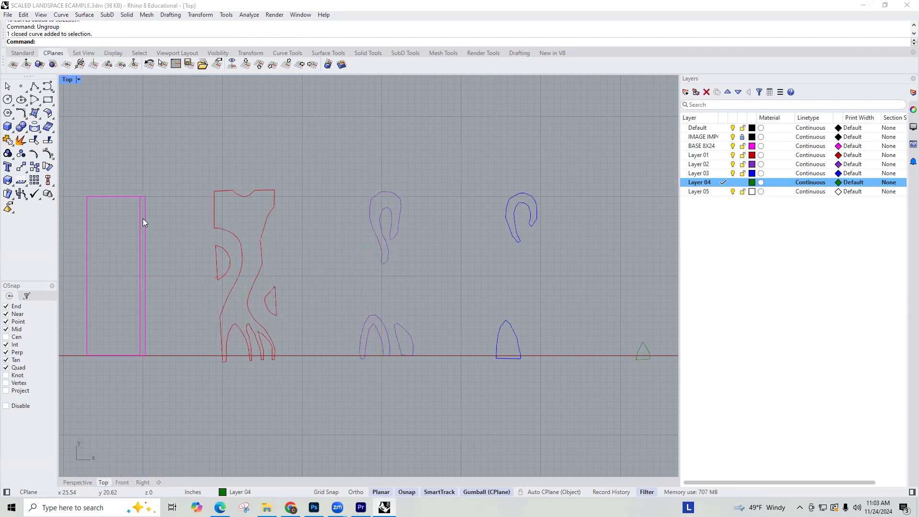
{"action": "left_click", "coordinate": [172, 251]}
{"action": "key", "text": "Delete"}
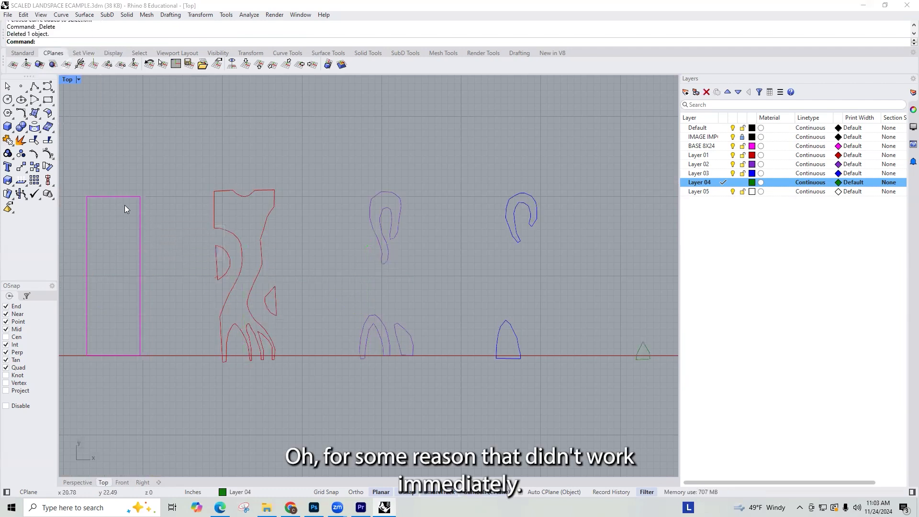
Step: Check the width of the copied base rectangle with a linear dimension across its upper edge and delete the dimension
{"action": "type", "text": "dim"}
{"action": "key", "text": "Return"}
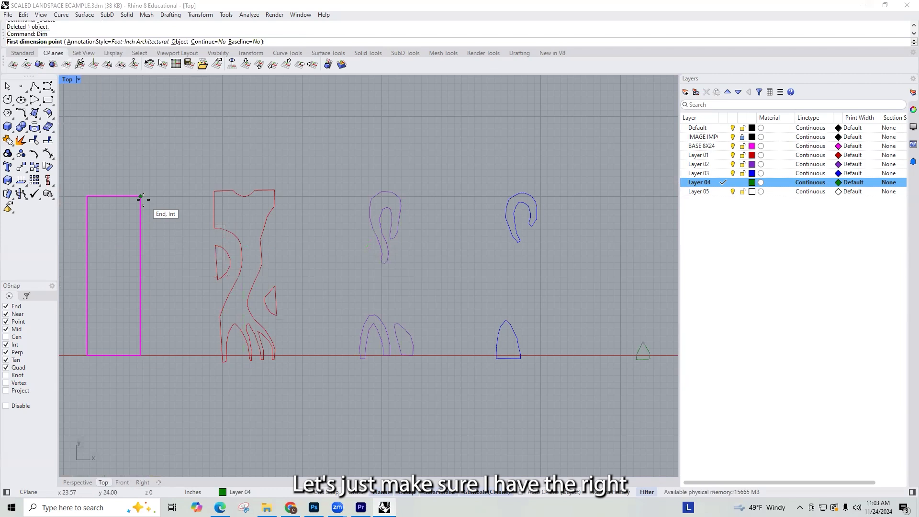
{"action": "left_click", "coordinate": [87, 196]}
{"action": "left_click", "coordinate": [140, 196]}
{"action": "left_click", "coordinate": [140, 173]}
{"action": "left_click", "coordinate": [197, 173]}
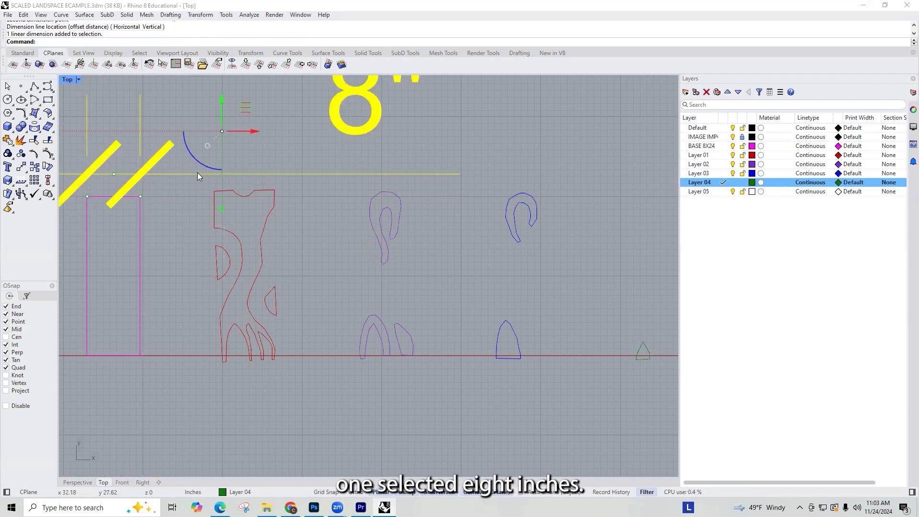
{"action": "left_click_drag", "start_coordinate": [197, 173], "coordinate": [177, 182]}
{"action": "left_click", "coordinate": [457, 275]}
{"action": "key", "text": "Delete"}
Step: Move the three red Layer 01 curves by their upper-left corner onto the upper-left corner of the 8x24 base copy and group them
{"action": "scroll", "coordinate": [420, 247], "scroll_direction": "down", "scroll_amount": 1}
{"action": "scroll", "coordinate": [324, 240], "scroll_direction": "down", "scroll_amount": 1}
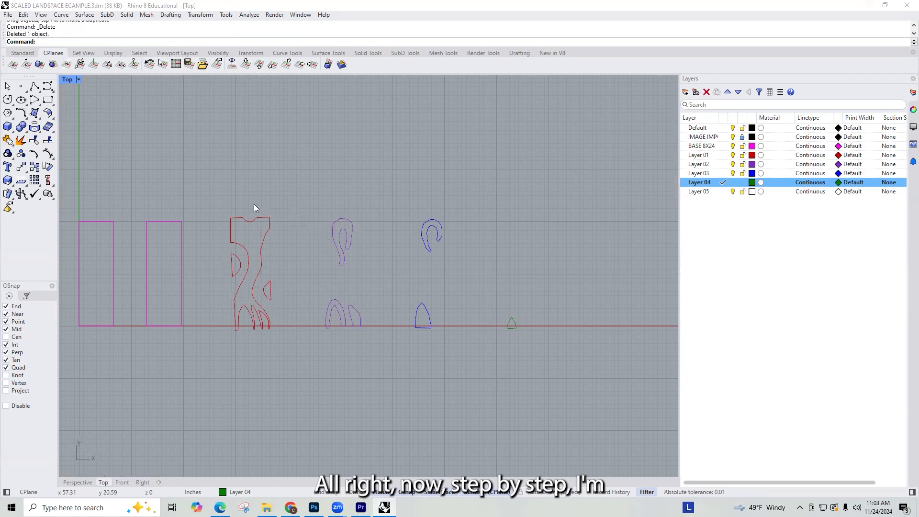
{"action": "scroll", "coordinate": [325, 236], "scroll_direction": "down", "scroll_amount": 6}
{"action": "left_click_drag", "start_coordinate": [253, 204], "coordinate": [480, 318]}
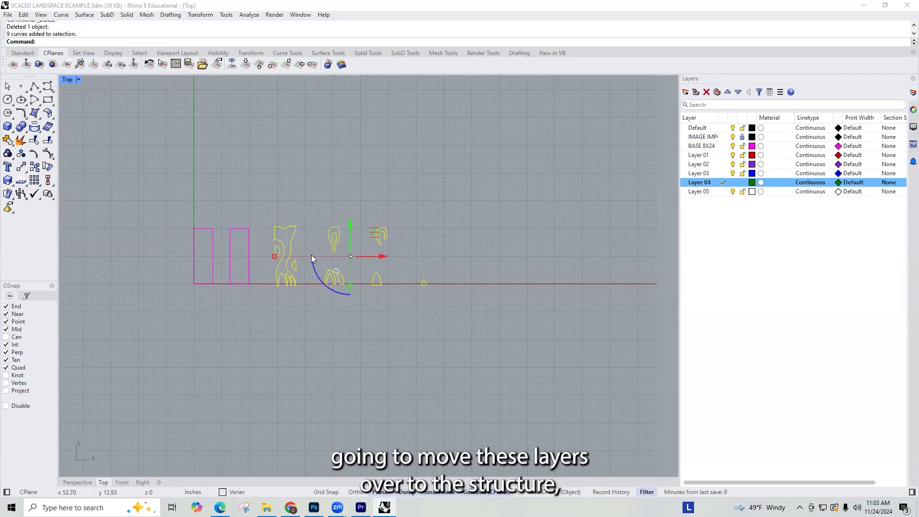
{"action": "key", "text": "Escape"}
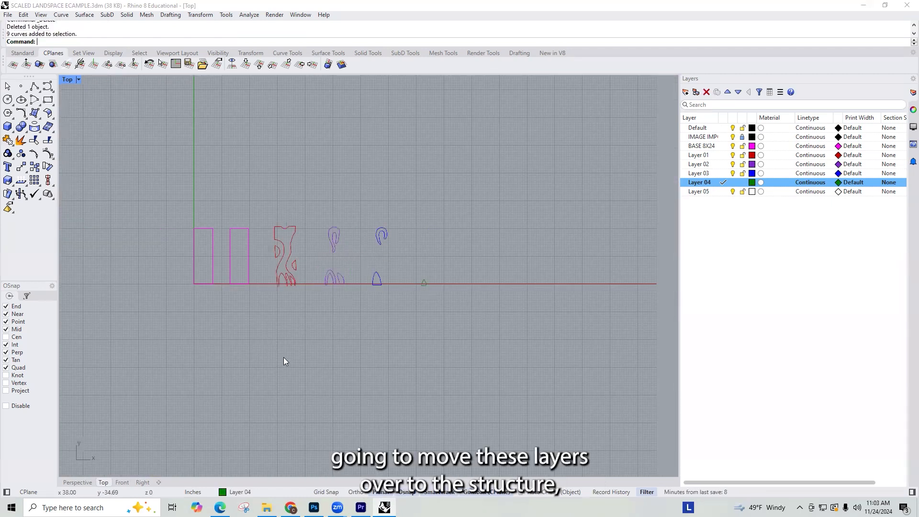
{"action": "left_click_drag", "start_coordinate": [263, 195], "coordinate": [314, 324]}
{"action": "type", "text": "Move"}
{"action": "key", "text": "Return"}
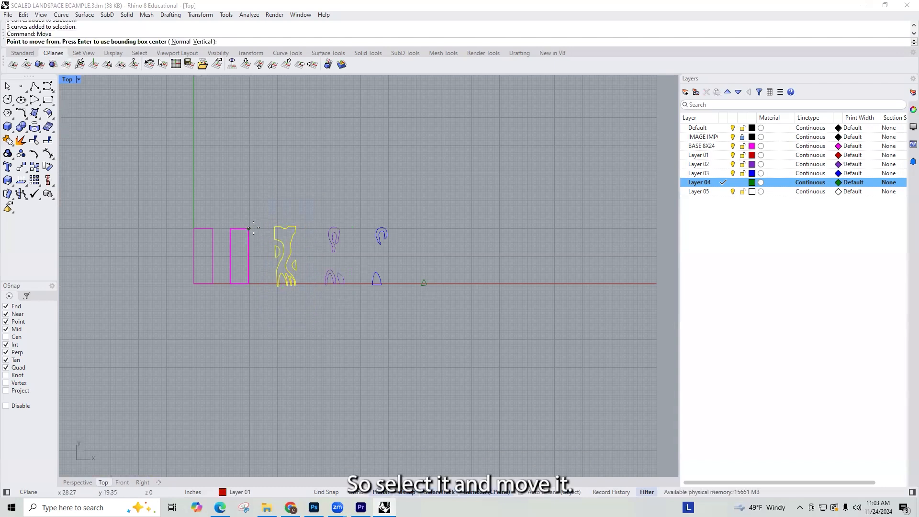
{"action": "left_click", "coordinate": [273, 227]}
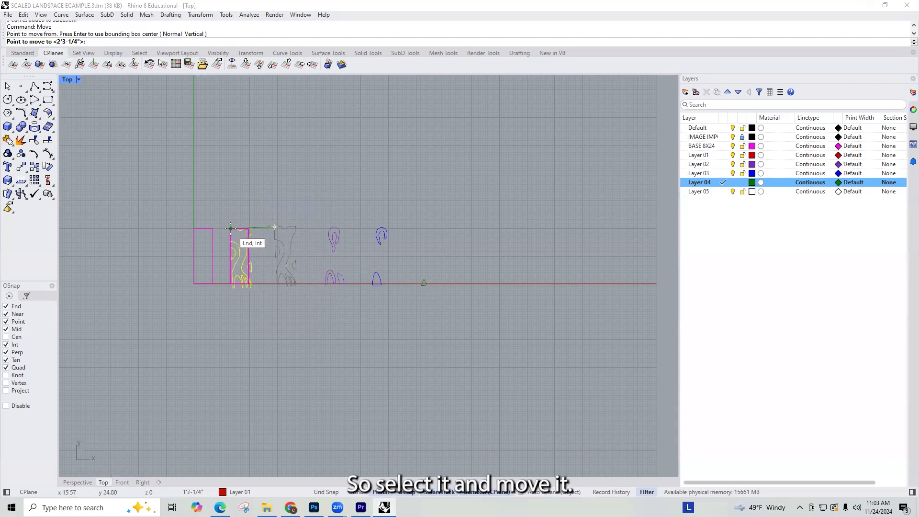
{"action": "left_click", "coordinate": [230, 228]}
{"action": "scroll", "coordinate": [264, 263], "scroll_direction": "up", "scroll_amount": 1}
{"action": "type", "text": "group"}
{"action": "key", "text": "Return"}
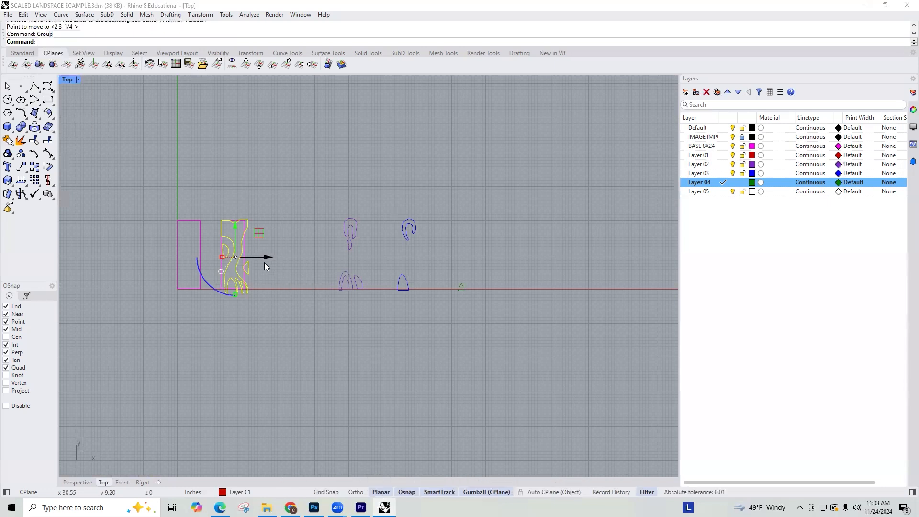
Step: Scale the Layer 01 group uniformly from its upper-left corner, referencing its lowest left tip to the base rectangle's lower-left corner
{"action": "scroll", "coordinate": [225, 242], "scroll_direction": "up", "scroll_amount": 1}
{"action": "scroll", "coordinate": [235, 236], "scroll_direction": "up", "scroll_amount": 1}
{"action": "type", "text": "Scale"}
{"action": "key", "text": "Return"}
{"action": "left_click", "coordinate": [217, 208]}
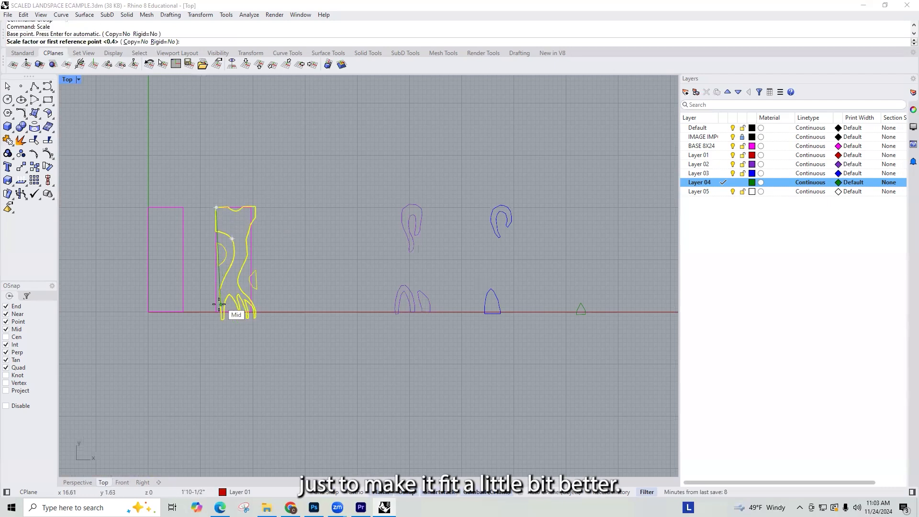
{"action": "scroll", "coordinate": [219, 316], "scroll_direction": "up", "scroll_amount": 2}
{"action": "scroll", "coordinate": [221, 319], "scroll_direction": "up", "scroll_amount": 4}
{"action": "left_click", "coordinate": [236, 333]}
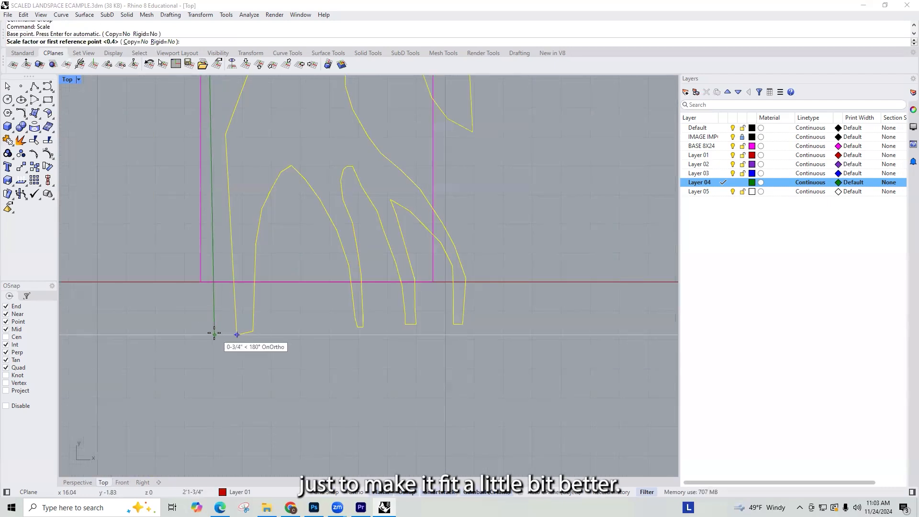
{"action": "left_click", "coordinate": [201, 282]}
Step: Scale the Layer 01 group uniformly again from the upper-left corner, bringing its upper-right corner to the base rectangle's upper-right corner
{"action": "scroll", "coordinate": [257, 390], "scroll_direction": "down", "scroll_amount": 6}
{"action": "scroll", "coordinate": [301, 220], "scroll_direction": "up", "scroll_amount": 3}
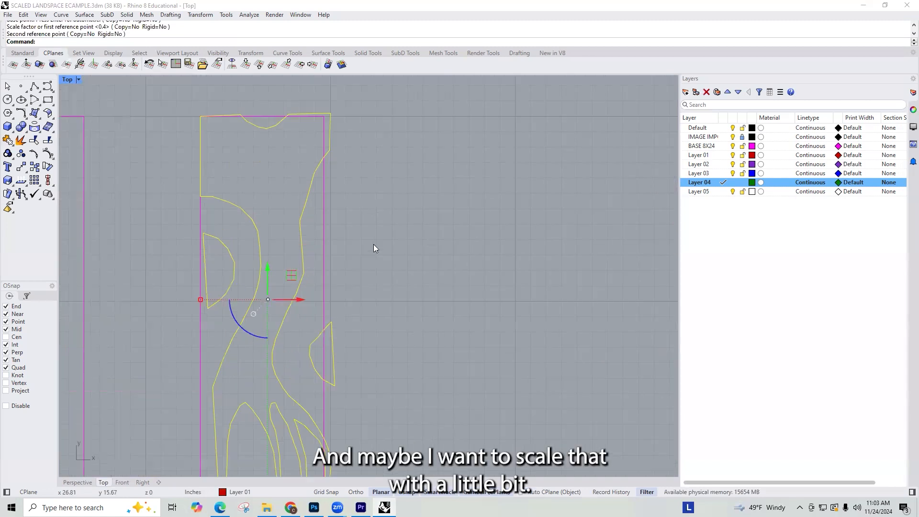
{"action": "key", "text": "Return"}
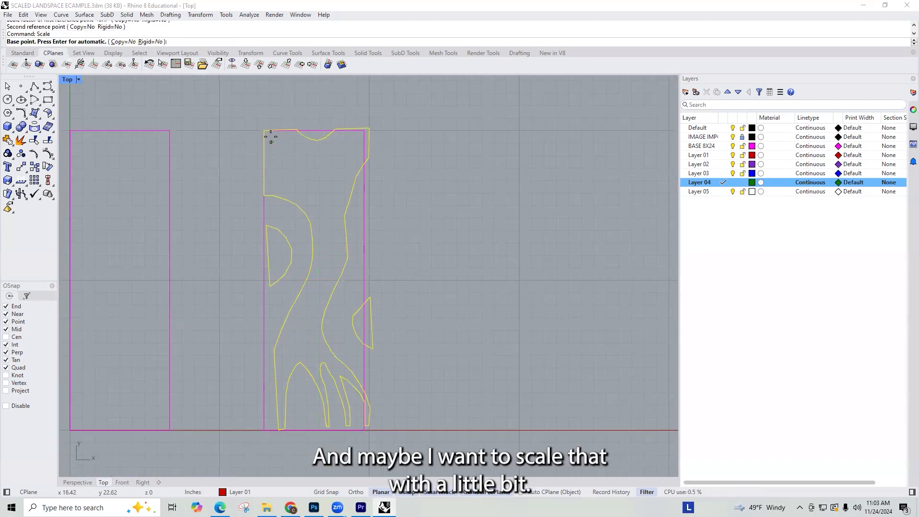
{"action": "left_click", "coordinate": [264, 130]}
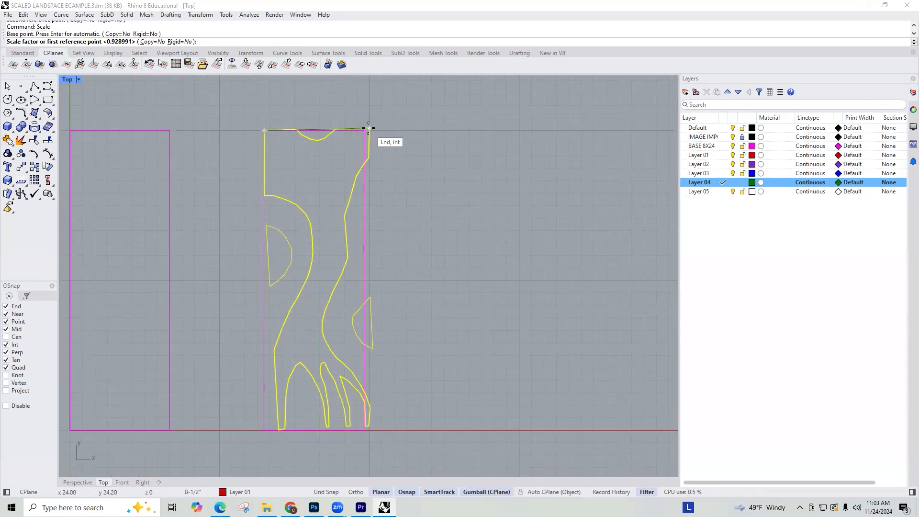
{"action": "left_click", "coordinate": [368, 126]}
{"action": "left_click", "coordinate": [363, 130]}
{"action": "right_click_drag", "start_coordinate": [356, 328], "coordinate": [370, 306]}
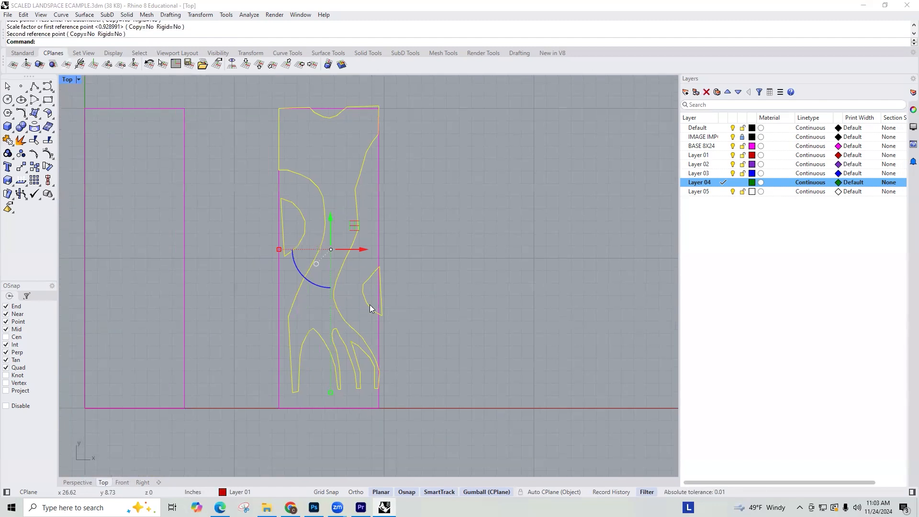
{"action": "type", "text": "sc"}
{"action": "key", "text": "Return"}
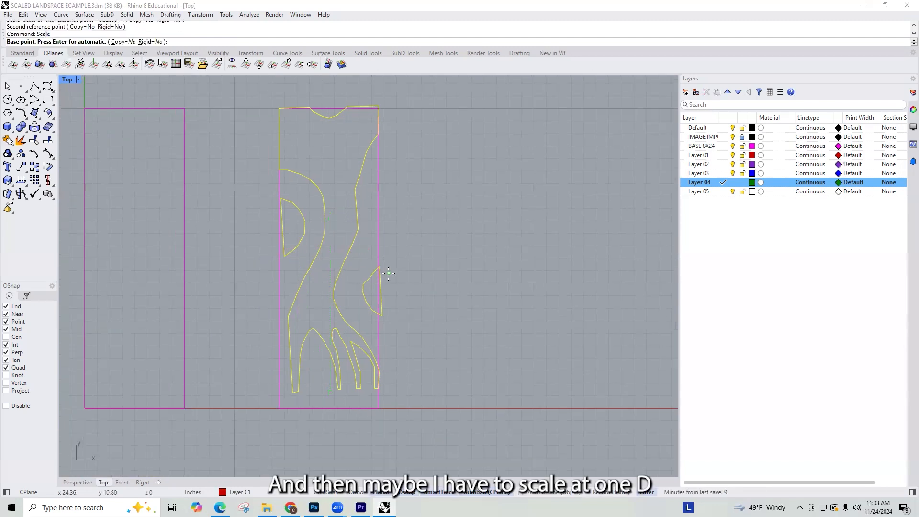
{"action": "key", "text": "Escape"}
Step: Stretch the Layer 01 group vertically with Scale1D from the base's upper-left corner down to the base's lower edge
{"action": "type", "text": "scale1d"}
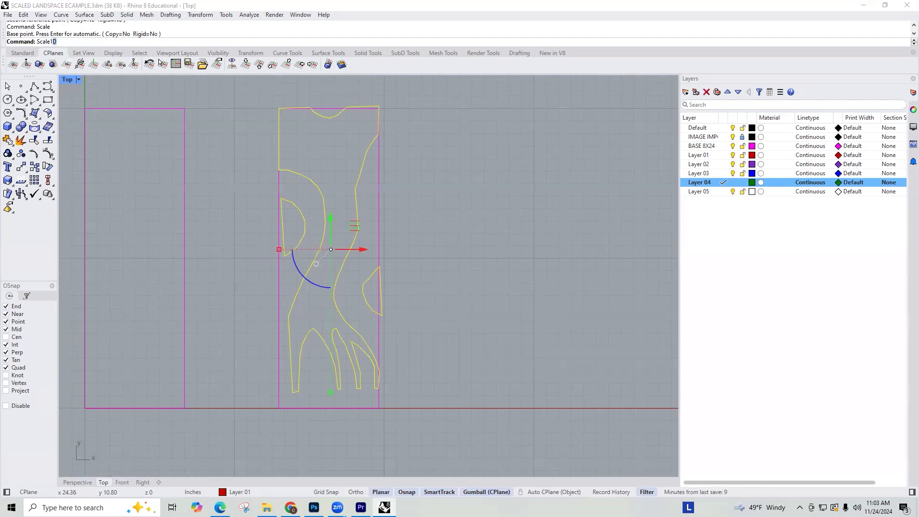
{"action": "key", "text": "Return"}
{"action": "left_click", "coordinate": [277, 108]}
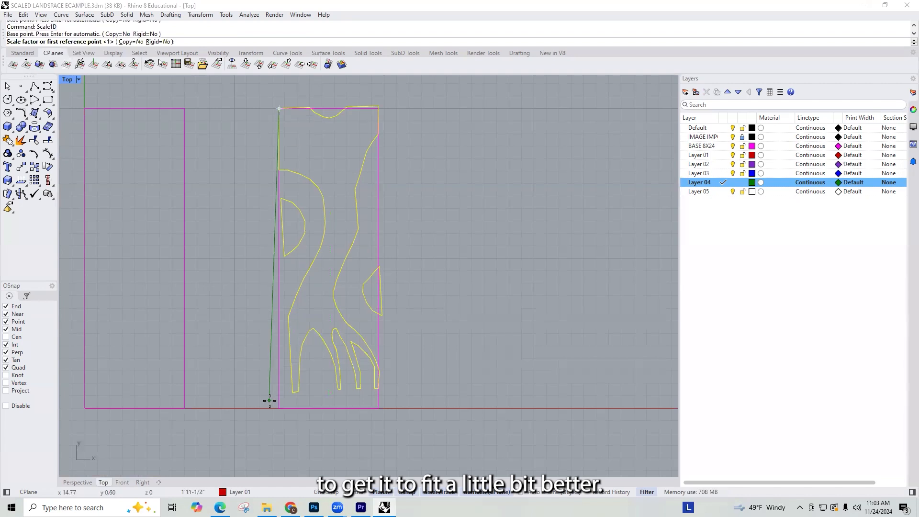
{"action": "left_click", "coordinate": [279, 391]}
{"action": "left_click", "coordinate": [278, 405]}
{"action": "key", "text": "Return"}
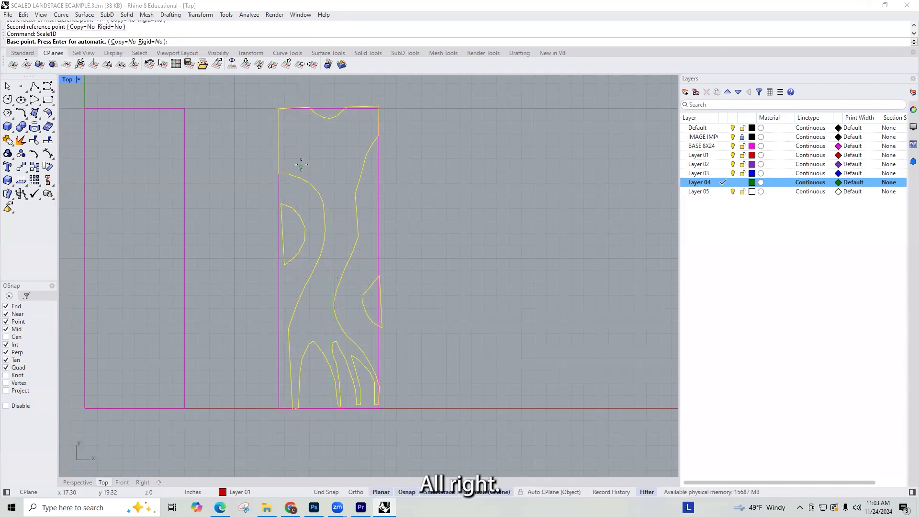
{"action": "left_click", "coordinate": [279, 108]}
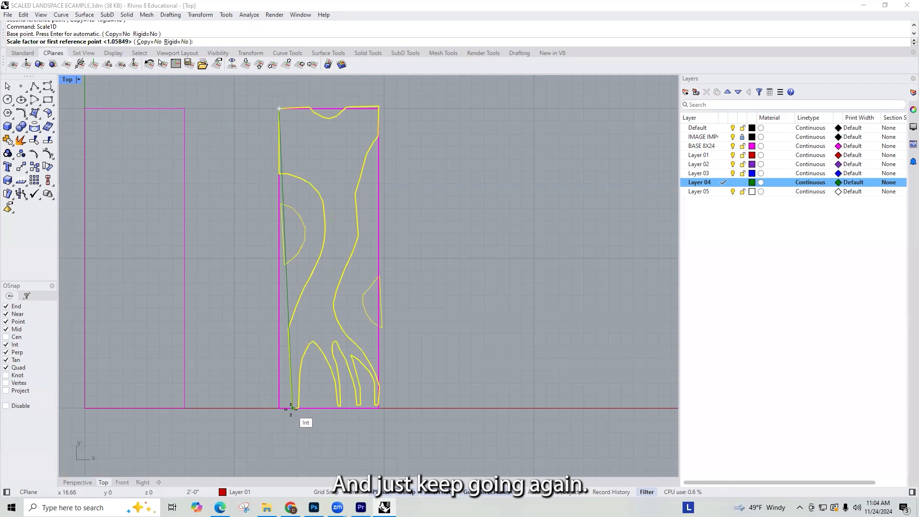
{"action": "key", "text": "Escape"}
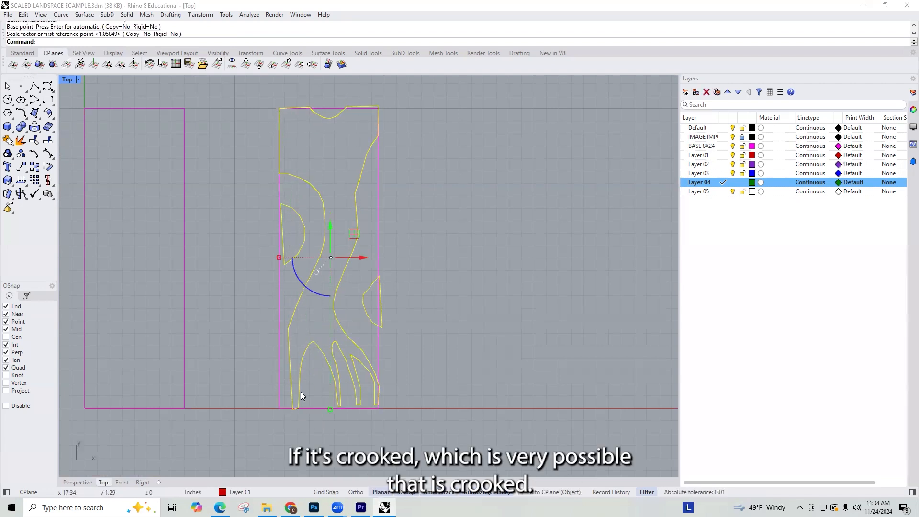
{"action": "type", "text": "RoYT"}
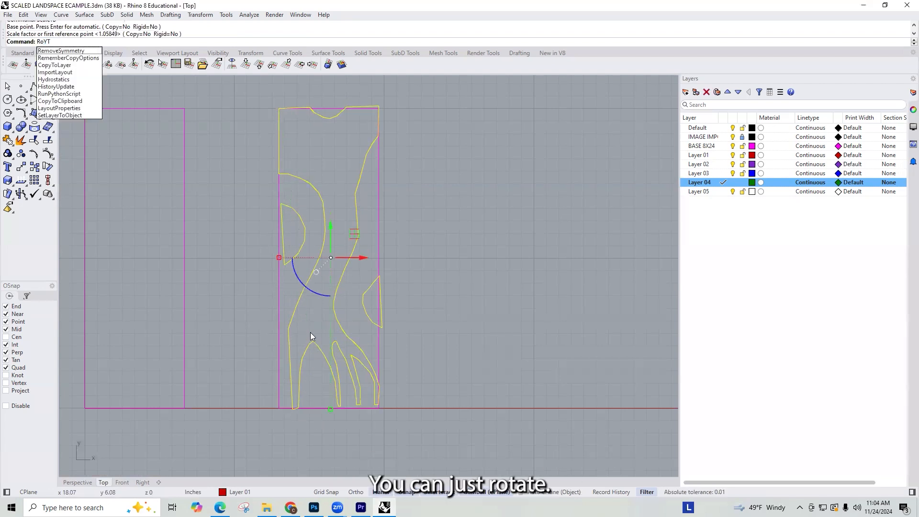
{"action": "key", "text": "BackSpace"}
{"action": "key", "text": "BackSpace"}
{"action": "type", "text": "tate3D"}
{"action": "key", "text": "Return"}
{"action": "key", "text": "Escape"}
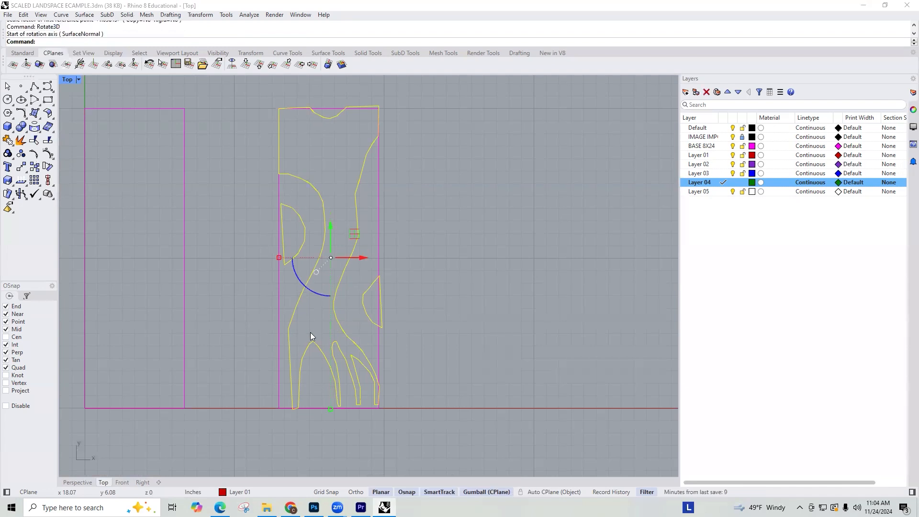
Step: Rotate the Layer 01 group about its upper-left corner, aligning its lower-left tip with the base rectangle's lower-left corner
{"action": "type", "text": "Rotate"}
{"action": "key", "text": "Return"}
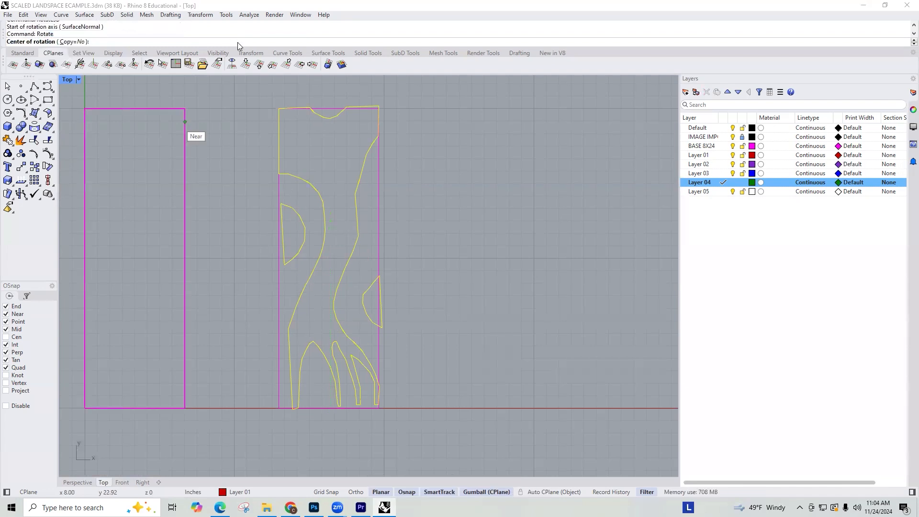
{"action": "left_click", "coordinate": [281, 106]}
{"action": "left_click", "coordinate": [293, 408]}
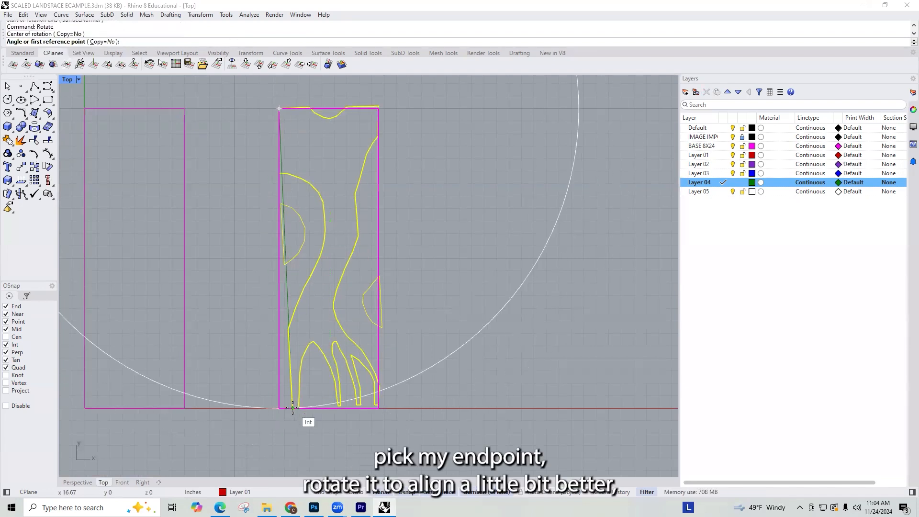
{"action": "left_click", "coordinate": [280, 408]}
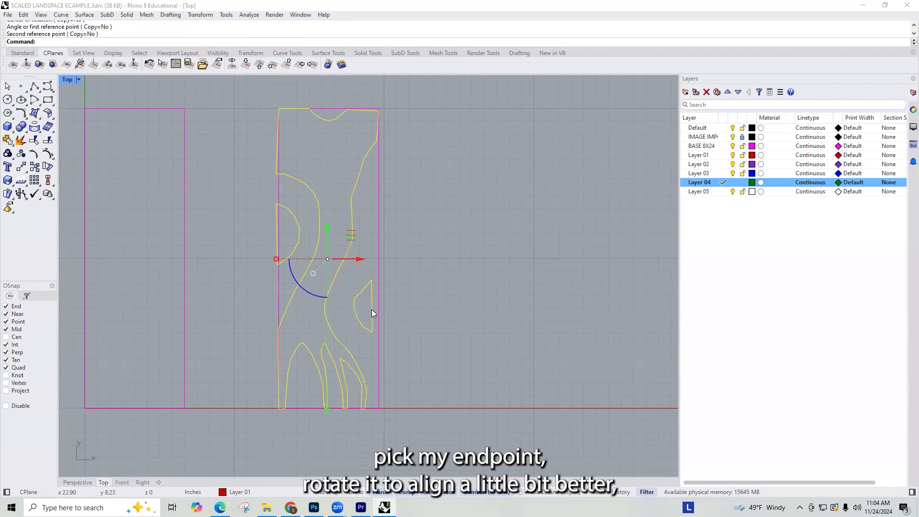
Step: Stretch the Layer 01 group horizontally with Scale1D from the base rectangle's lower-left corner
{"action": "type", "text": "Scale1D"}
{"action": "key", "text": "Return"}
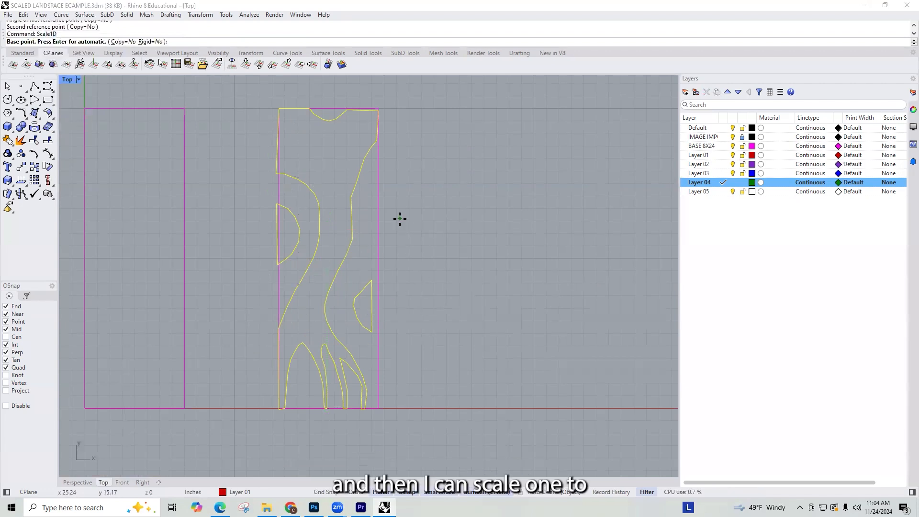
{"action": "left_click", "coordinate": [279, 408]}
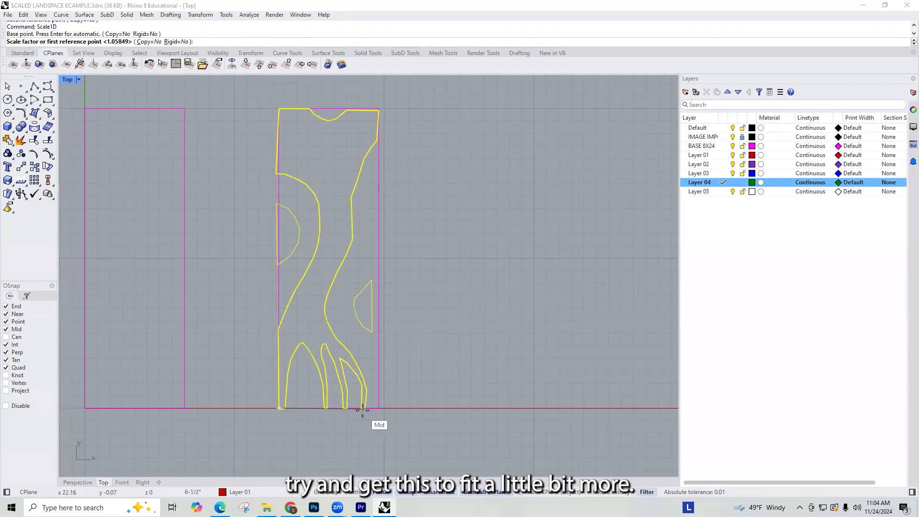
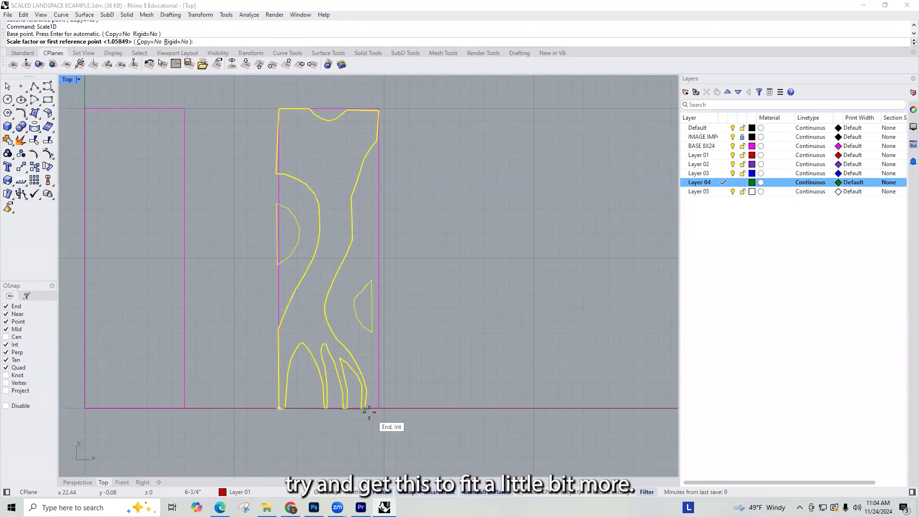
Step: Stretch the Layer 01 group horizontally with Scale1D from the base's left edge, bringing its right-hand semicircular piece to the base's right edge
{"action": "left_click", "coordinate": [365, 409]}
{"action": "left_click", "coordinate": [366, 408]}
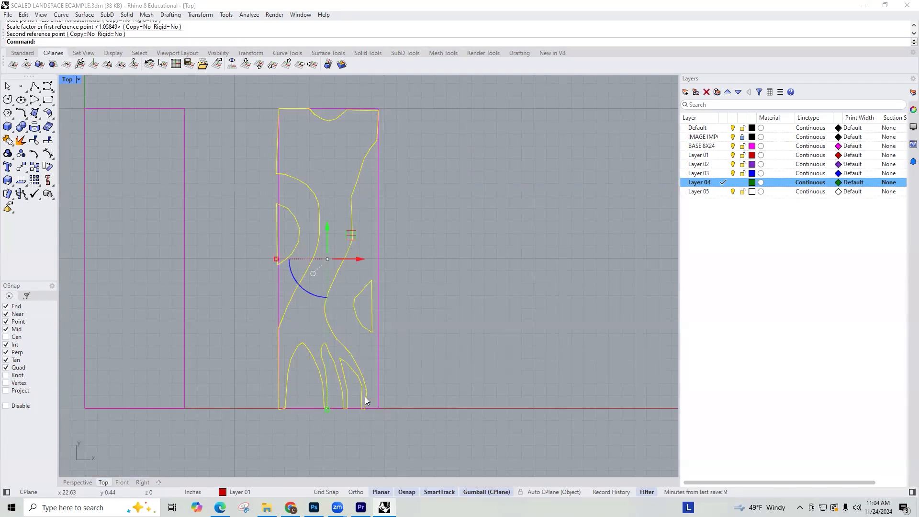
{"action": "key", "text": "Return"}
{"action": "left_click", "coordinate": [279, 303]}
{"action": "left_click", "coordinate": [372, 302]}
{"action": "left_click", "coordinate": [377, 303]}
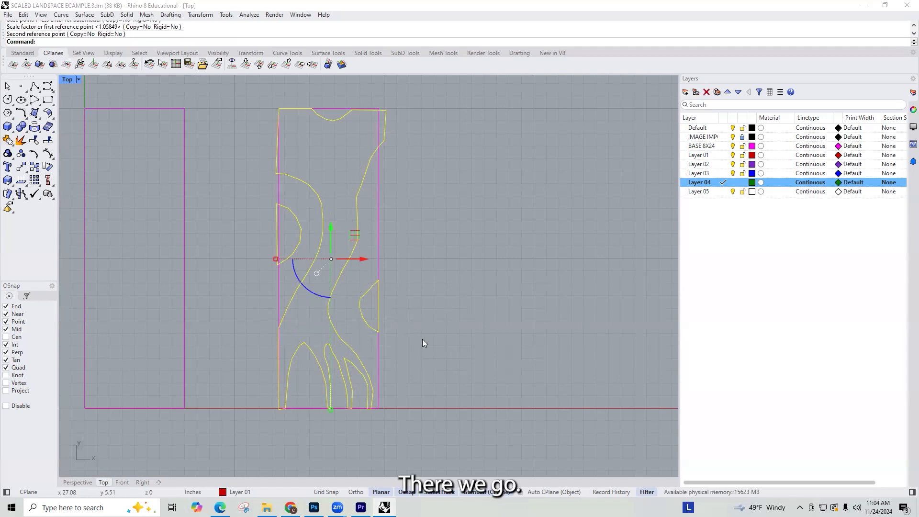
{"action": "scroll", "coordinate": [438, 367], "scroll_direction": "up", "scroll_amount": 2}
{"action": "scroll", "coordinate": [384, 261], "scroll_direction": "up", "scroll_amount": 1}
{"action": "scroll", "coordinate": [437, 269], "scroll_direction": "down", "scroll_amount": 6}
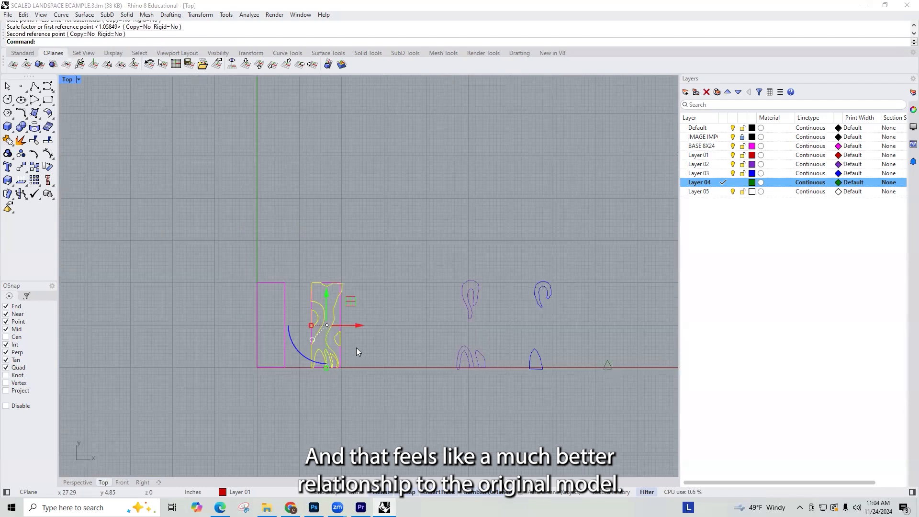
Step: Copy the three Layer 02 curves onto the fitted base, placing the loop's top point at the notch in the Layer 01 outline
{"action": "left_click", "coordinate": [397, 348]}
{"action": "scroll", "coordinate": [397, 348], "scroll_direction": "up", "scroll_amount": 2}
{"action": "left_click_drag", "start_coordinate": [429, 197], "coordinate": [544, 393]}
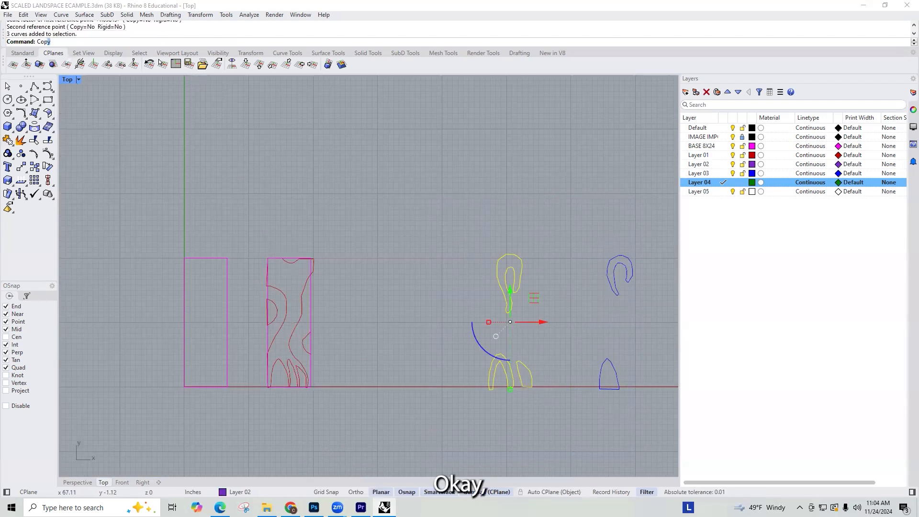
{"action": "type", "text": "Co"}
{"action": "key", "text": "Return"}
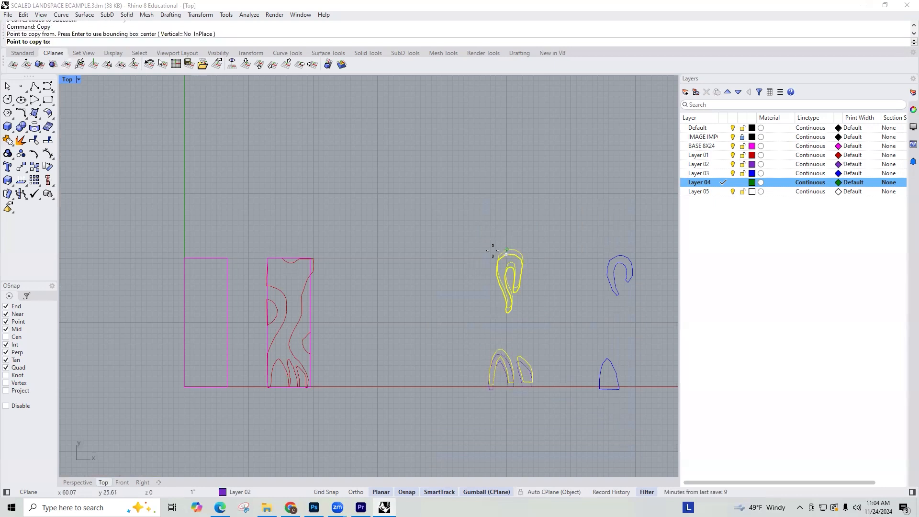
{"action": "left_click", "coordinate": [507, 252]}
{"action": "scroll", "coordinate": [290, 233], "scroll_direction": "up", "scroll_amount": 4}
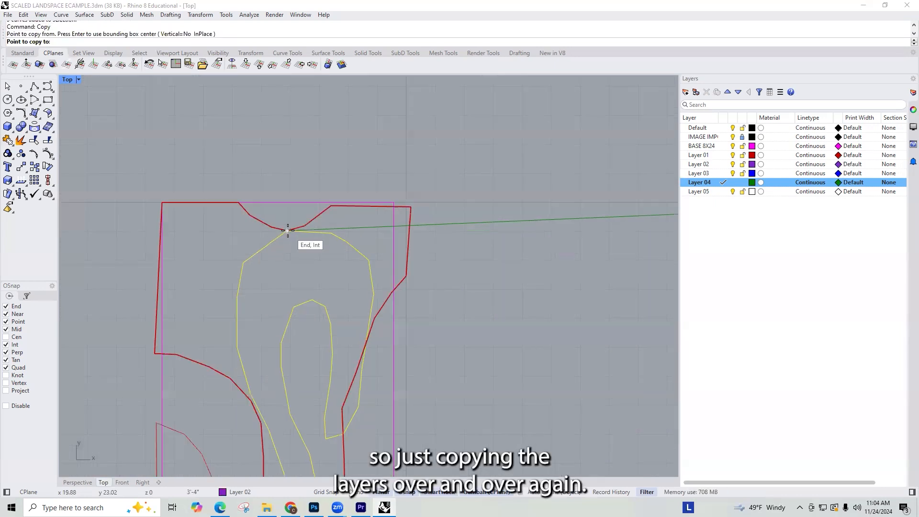
{"action": "left_click", "coordinate": [290, 231]}
{"action": "scroll", "coordinate": [296, 239], "scroll_direction": "down", "scroll_amount": 5}
{"action": "key", "text": "Return"}
Step: Scale the copied Layer 02 curves uniformly from the base's upper-right corner, bringing the right leg's bottom up to the base's lower edge
{"action": "scroll", "coordinate": [326, 423], "scroll_direction": "up", "scroll_amount": 8}
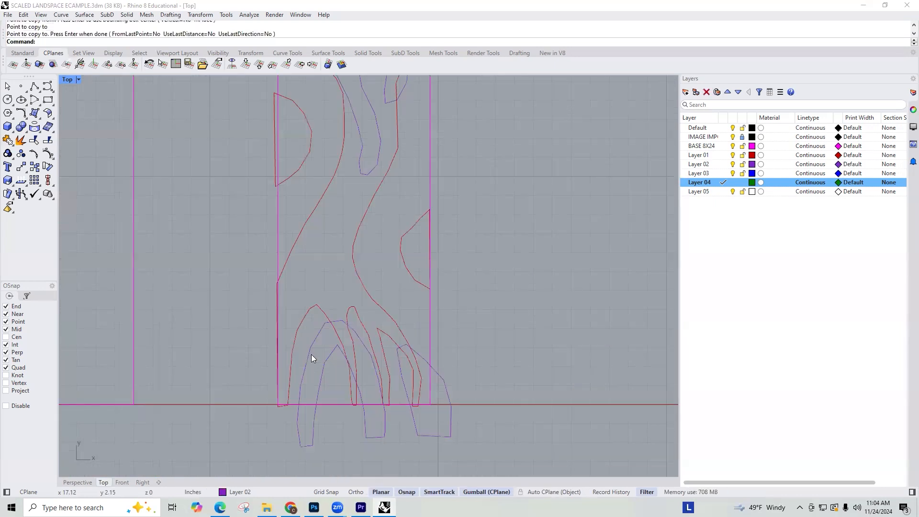
{"action": "left_click", "coordinate": [310, 352]}
{"action": "left_click", "coordinate": [424, 360], "text": "shift"}
{"action": "scroll", "coordinate": [430, 324], "scroll_direction": "down", "scroll_amount": 5}
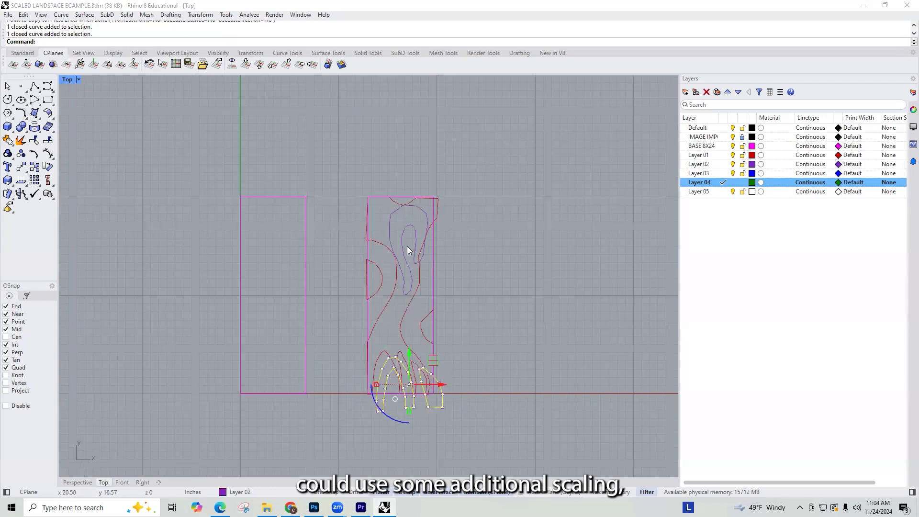
{"action": "left_click", "coordinate": [404, 238], "text": "shift"}
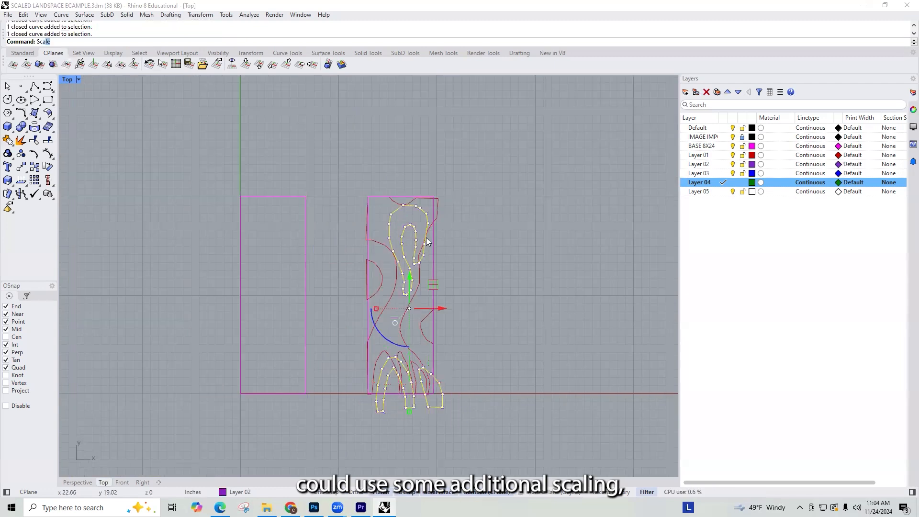
{"action": "key", "text": "Return"}
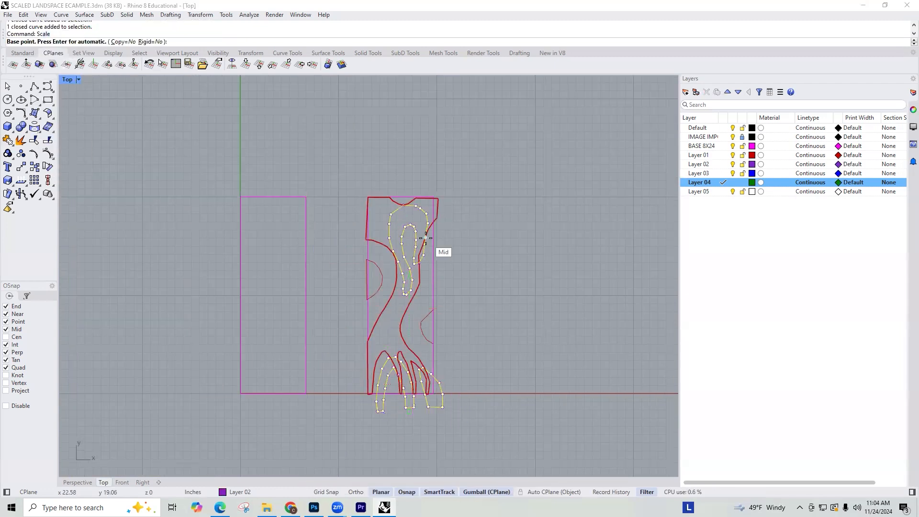
{"action": "left_click", "coordinate": [434, 198]}
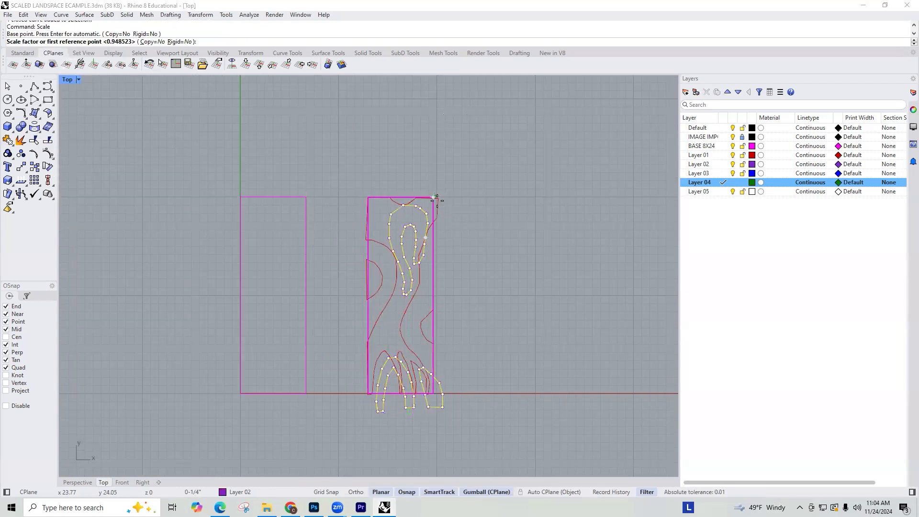
{"action": "left_click", "coordinate": [430, 407]}
{"action": "left_click", "coordinate": [438, 394]}
{"action": "scroll", "coordinate": [423, 362], "scroll_direction": "up", "scroll_amount": 2}
{"action": "scroll", "coordinate": [421, 364], "scroll_direction": "up", "scroll_amount": 2}
{"action": "scroll", "coordinate": [420, 360], "scroll_direction": "down", "scroll_amount": 1}
Step: Rotate the copied Layer 02 curves about 3.8 degrees clockwise around the loop's top, aligning their arches with the Layer 01 arches
{"action": "type", "text": "Rot"}
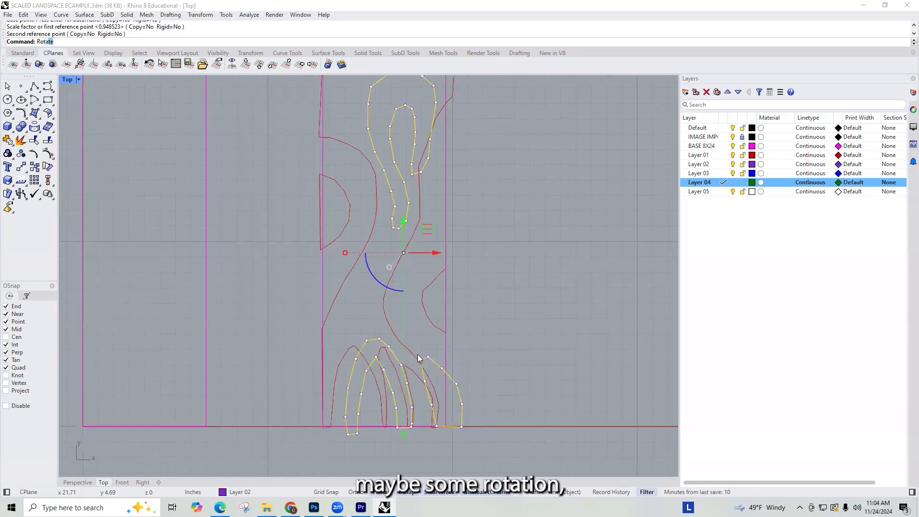
{"action": "key", "text": "Return"}
{"action": "scroll", "coordinate": [412, 354], "scroll_direction": "down", "scroll_amount": 3}
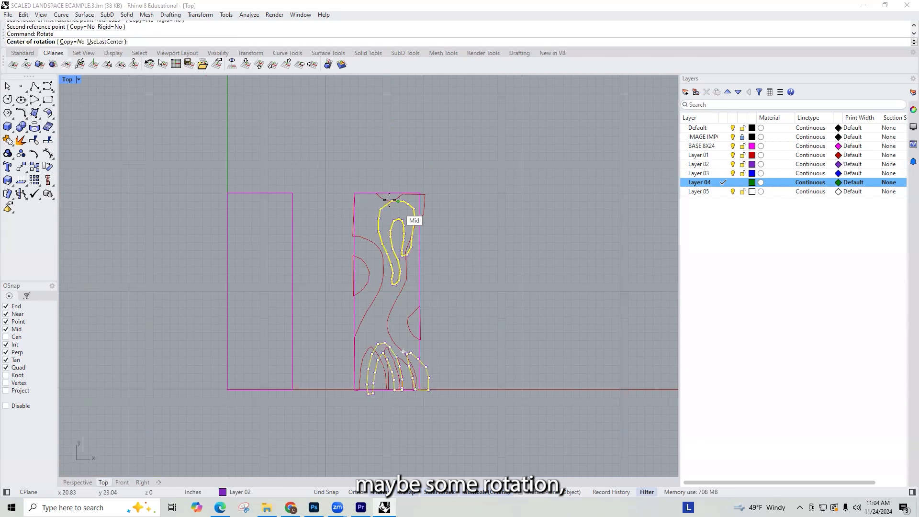
{"action": "left_click", "coordinate": [390, 200]}
{"action": "scroll", "coordinate": [367, 393], "scroll_direction": "up", "scroll_amount": 3}
{"action": "left_click", "coordinate": [366, 392]}
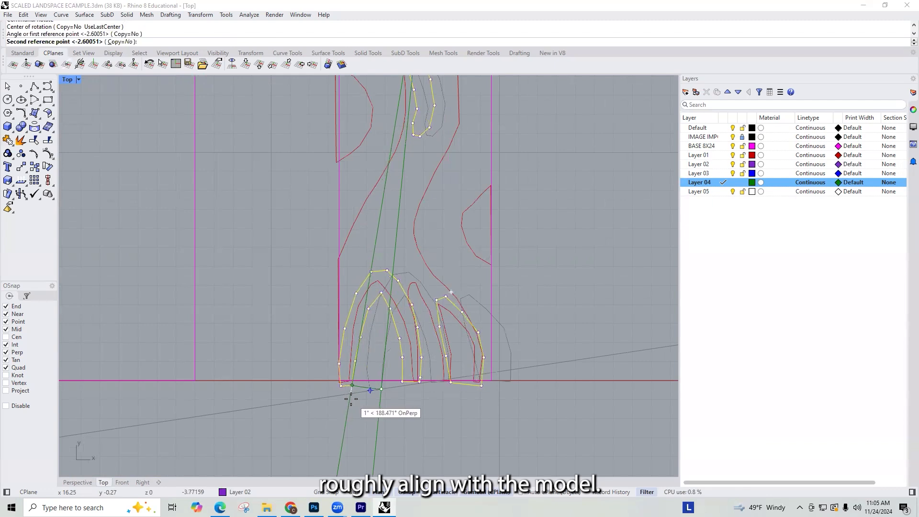
{"action": "left_click", "coordinate": [352, 399]}
{"action": "scroll", "coordinate": [512, 382], "scroll_direction": "down", "scroll_amount": 4}
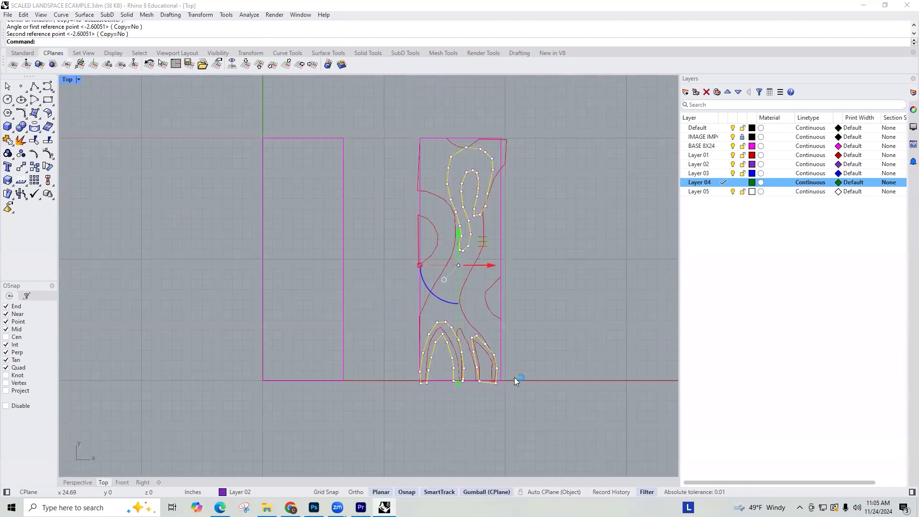
Step: Delete the original Layer 02 curves beside the base
{"action": "key", "text": "Escape"}
{"action": "scroll", "coordinate": [506, 363], "scroll_direction": "down", "scroll_amount": 3}
{"action": "left_click_drag", "start_coordinate": [462, 174], "coordinate": [542, 402]}
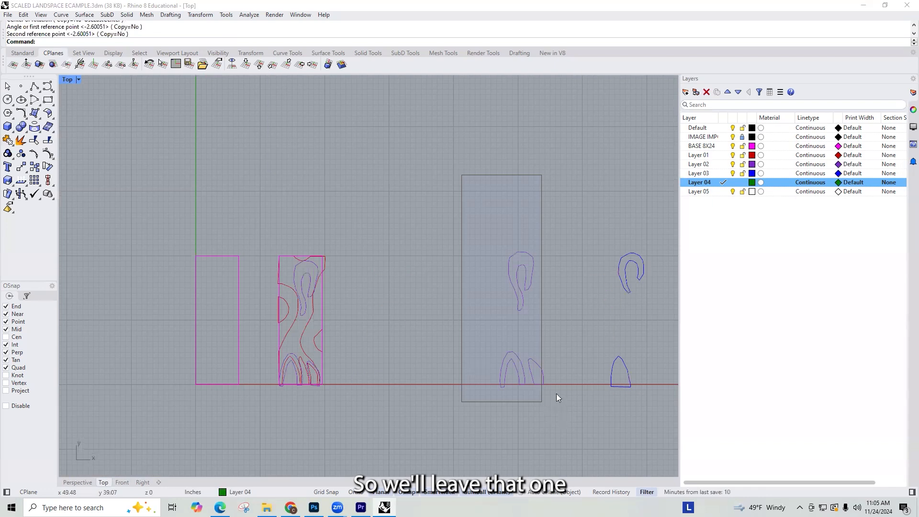
{"action": "right_click_drag", "start_coordinate": [554, 371], "coordinate": [512, 353]}
{"action": "key", "text": "Delete"}
Step: Group the Layer 03 loop and arch curves
{"action": "right_click_drag", "start_coordinate": [525, 209], "coordinate": [513, 204]}
{"action": "left_click_drag", "start_coordinate": [521, 186], "coordinate": [641, 423]}
{"action": "type", "text": "Group"}
{"action": "key", "text": "Return"}
Step: Move the Layer 03 group onto the base, placing its loop's top point near the top of the Layer 02 loop
{"action": "type", "text": "m"}
{"action": "key", "text": "Return"}
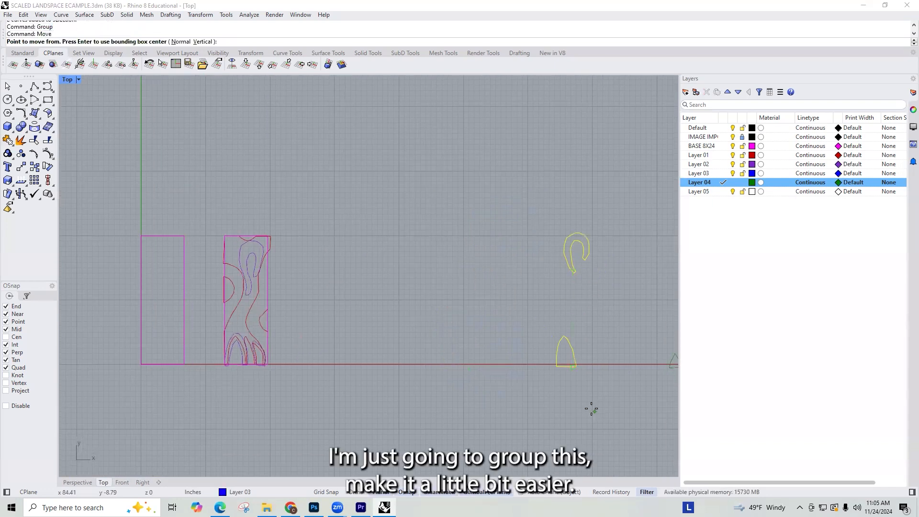
{"action": "left_click", "coordinate": [578, 233]}
{"action": "scroll", "coordinate": [259, 273], "scroll_direction": "up", "scroll_amount": 2}
{"action": "scroll", "coordinate": [249, 225], "scroll_direction": "up", "scroll_amount": 5}
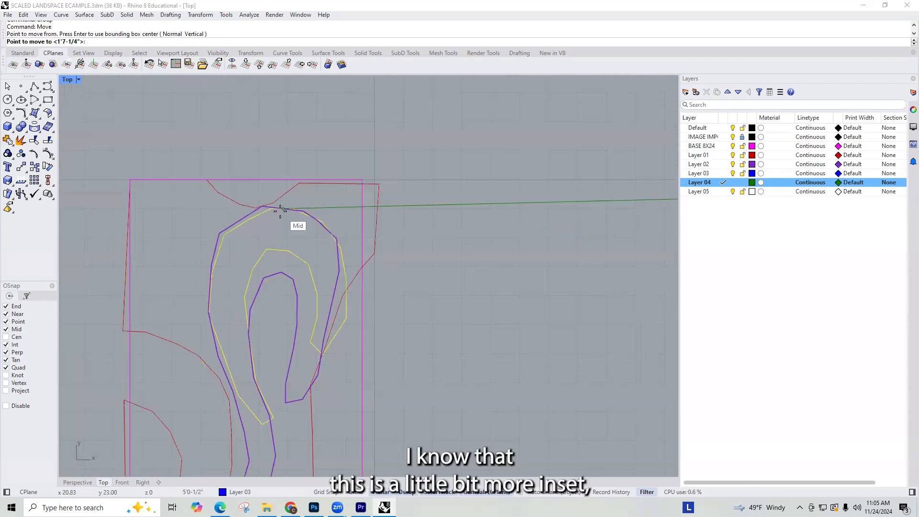
{"action": "left_click", "coordinate": [283, 209]}
{"action": "scroll", "coordinate": [359, 199], "scroll_direction": "down", "scroll_amount": 4}
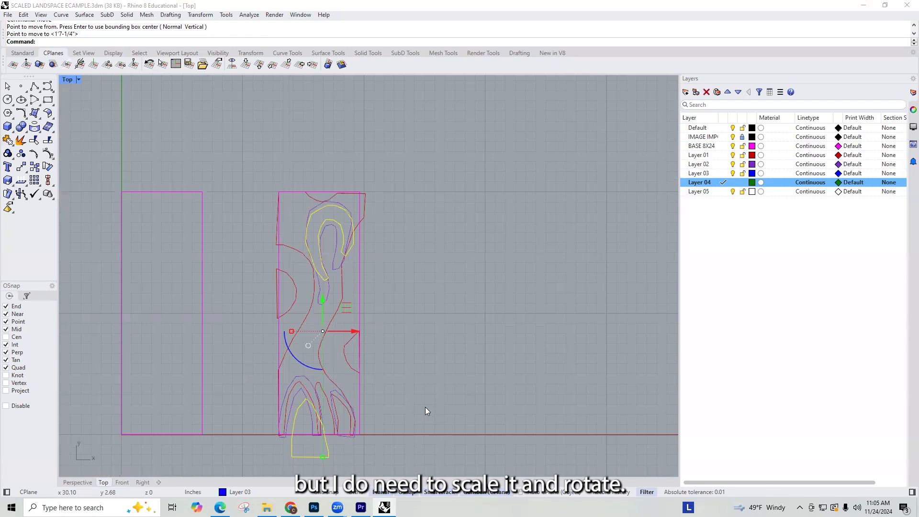
Step: Rotate the Layer 03 group about 2.4 degrees clockwise around the top of its loop, swinging its arch toward the base's left edge
{"action": "key", "text": "Return"}
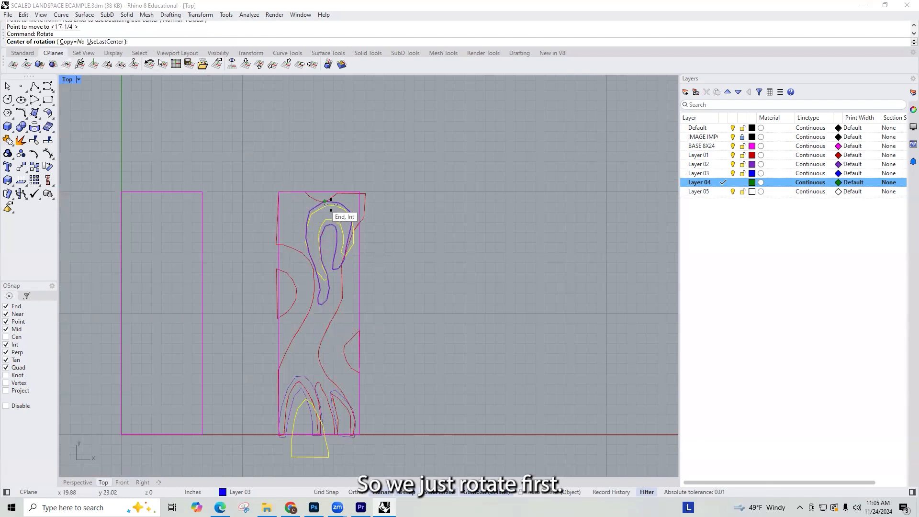
{"action": "left_click", "coordinate": [335, 206]}
{"action": "left_click", "coordinate": [310, 456]}
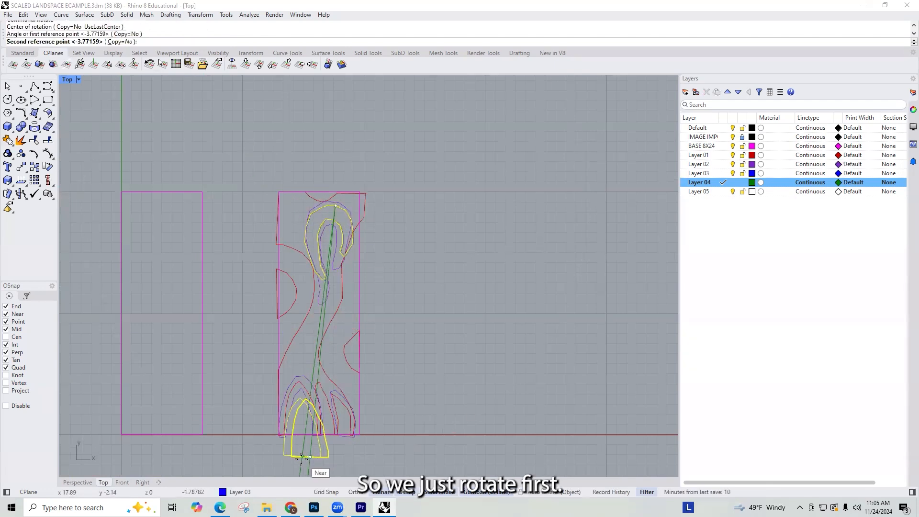
{"action": "left_click", "coordinate": [300, 458]}
{"action": "scroll", "coordinate": [299, 458], "scroll_direction": "up", "scroll_amount": 5}
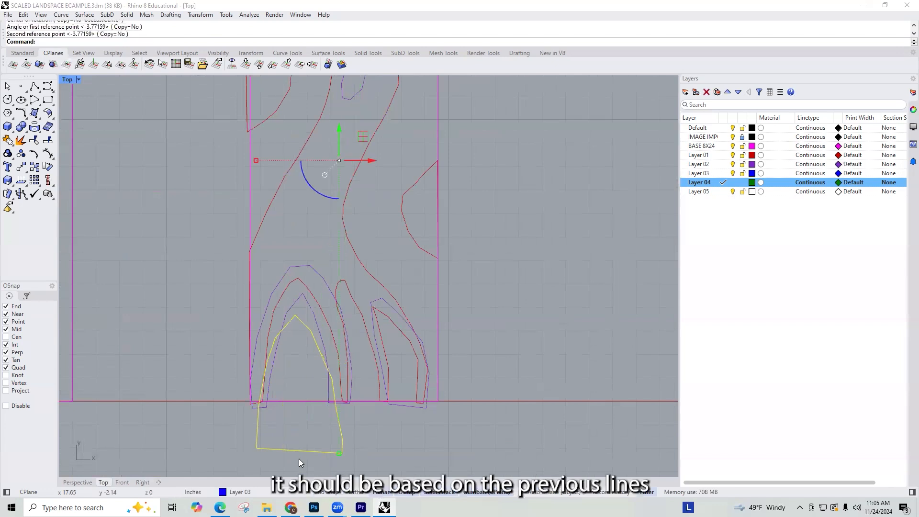
{"action": "scroll", "coordinate": [383, 342], "scroll_direction": "down", "scroll_amount": 7}
Step: Shorten the Layer 03 group with Scale1D from the top of the Layer 02 loop, bringing the arch's bottom to the base's lower edge
{"action": "type", "text": "Scale1D"}
{"action": "key", "text": "Return"}
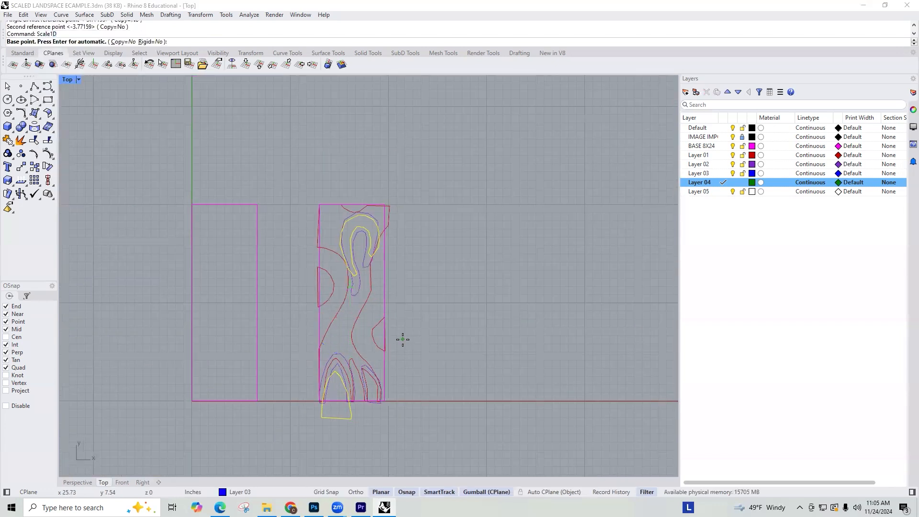
{"action": "left_click", "coordinate": [363, 212]}
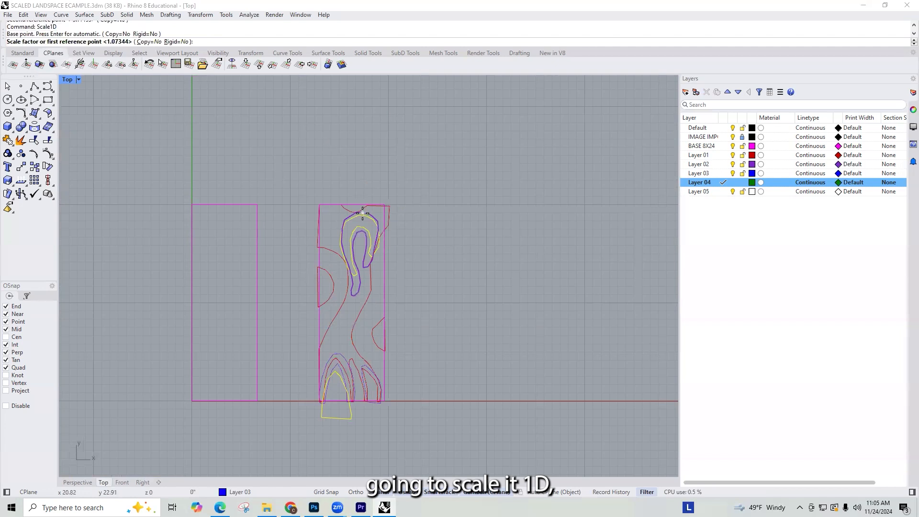
{"action": "left_click", "coordinate": [338, 400]}
{"action": "scroll", "coordinate": [338, 402], "scroll_direction": "up", "scroll_amount": 1}
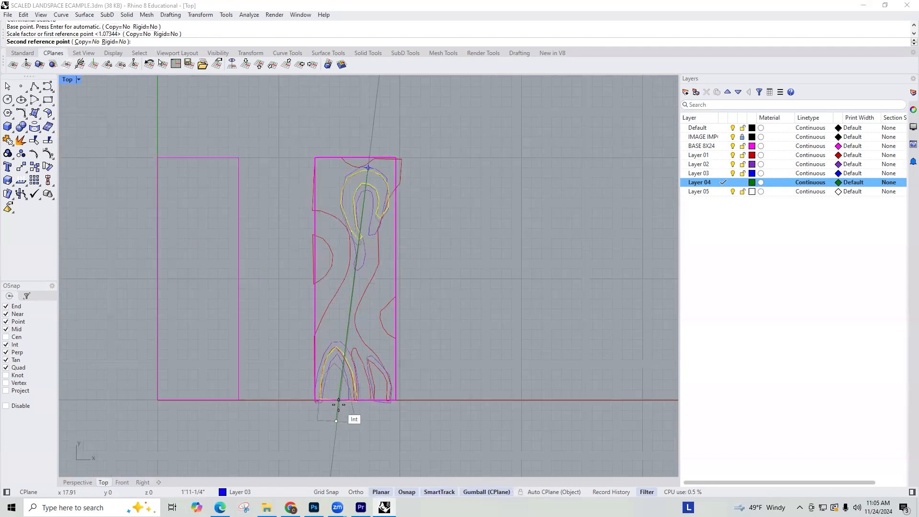
{"action": "scroll", "coordinate": [337, 400], "scroll_direction": "up", "scroll_amount": 2}
{"action": "left_click", "coordinate": [338, 397]}
{"action": "scroll", "coordinate": [400, 401], "scroll_direction": "down", "scroll_amount": 3}
{"action": "scroll", "coordinate": [418, 422], "scroll_direction": "down", "scroll_amount": 3}
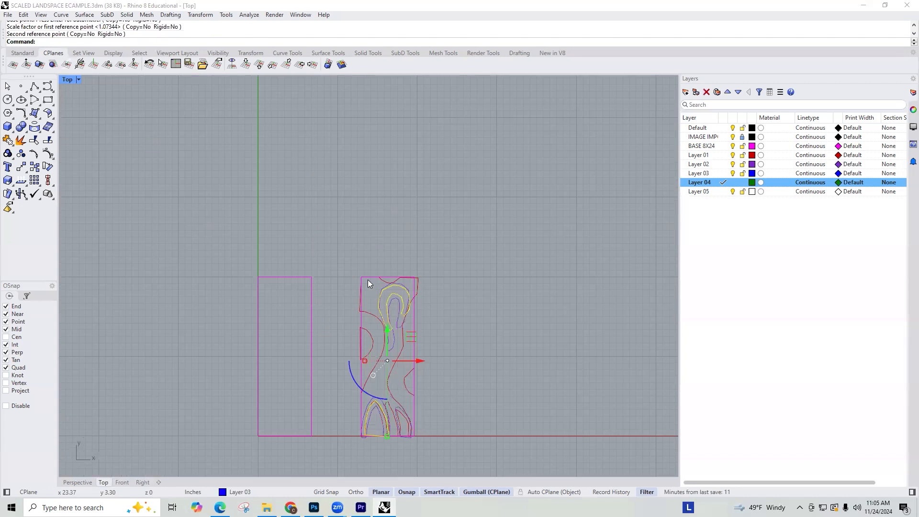
Step: Narrow the Layer 03 group with Scale1D from its arch's lower-left corner, pulling the lower-right corner inside the Layer 02 arch
{"action": "scroll", "coordinate": [424, 327], "scroll_direction": "up", "scroll_amount": 1}
{"action": "scroll", "coordinate": [405, 299], "scroll_direction": "up", "scroll_amount": 3}
{"action": "scroll", "coordinate": [394, 273], "scroll_direction": "down", "scroll_amount": 1}
{"action": "scroll", "coordinate": [395, 237], "scroll_direction": "down", "scroll_amount": 6}
{"action": "scroll", "coordinate": [355, 352], "scroll_direction": "up", "scroll_amount": 6}
{"action": "key", "text": "Return"}
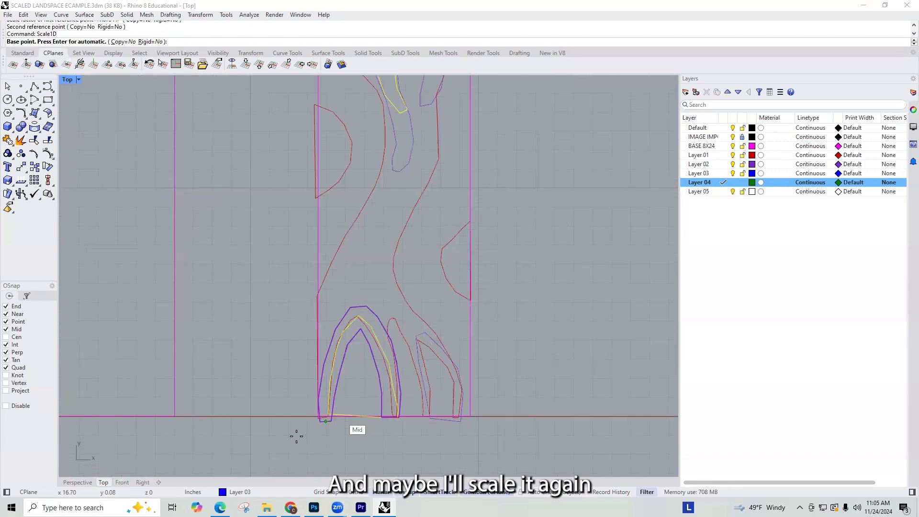
{"action": "left_click", "coordinate": [329, 415]}
{"action": "left_click", "coordinate": [400, 420]}
{"action": "scroll", "coordinate": [389, 422], "scroll_direction": "up", "scroll_amount": 1}
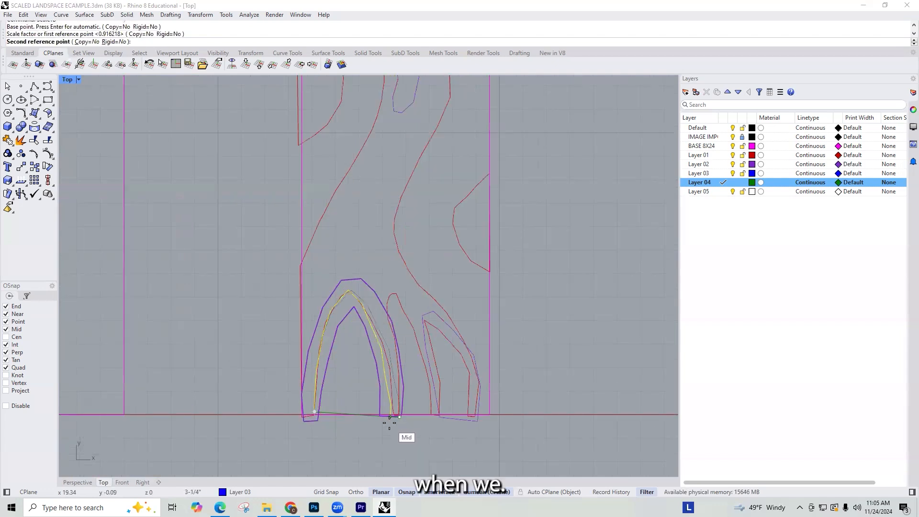
{"action": "left_click", "coordinate": [391, 423]}
Step: Examine how the Layer 03 loop and arch fit over the Layer 01 and Layer 02 outlines
{"action": "scroll", "coordinate": [392, 422], "scroll_direction": "down", "scroll_amount": 6}
{"action": "scroll", "coordinate": [389, 426], "scroll_direction": "up", "scroll_amount": 4}
{"action": "scroll", "coordinate": [353, 421], "scroll_direction": "up", "scroll_amount": 2}
{"action": "scroll", "coordinate": [353, 425], "scroll_direction": "down", "scroll_amount": 3}
{"action": "scroll", "coordinate": [354, 455], "scroll_direction": "up", "scroll_amount": 1}
{"action": "scroll", "coordinate": [405, 392], "scroll_direction": "up", "scroll_amount": 1}
{"action": "scroll", "coordinate": [369, 353], "scroll_direction": "up", "scroll_amount": 1}
{"action": "scroll", "coordinate": [374, 383], "scroll_direction": "down", "scroll_amount": 1}
{"action": "scroll", "coordinate": [375, 384], "scroll_direction": "down", "scroll_amount": 4}
{"action": "scroll", "coordinate": [401, 263], "scroll_direction": "up", "scroll_amount": 5}
{"action": "scroll", "coordinate": [369, 237], "scroll_direction": "up", "scroll_amount": 1}
{"action": "scroll", "coordinate": [369, 237], "scroll_direction": "down", "scroll_amount": 4}
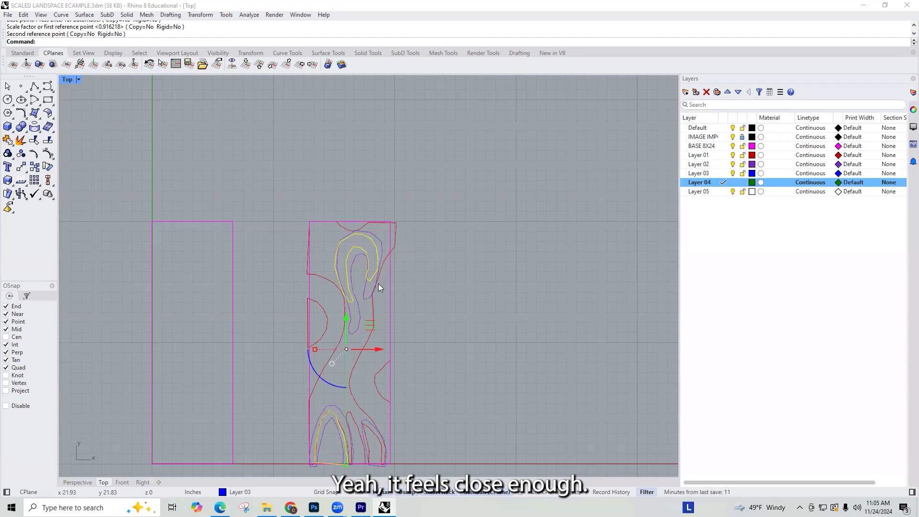
Step: Rotate the Layer 03 group slightly clockwise about the bottom of its arch so its loop overlaps the Layer 02 loop
{"action": "key", "text": "Return"}
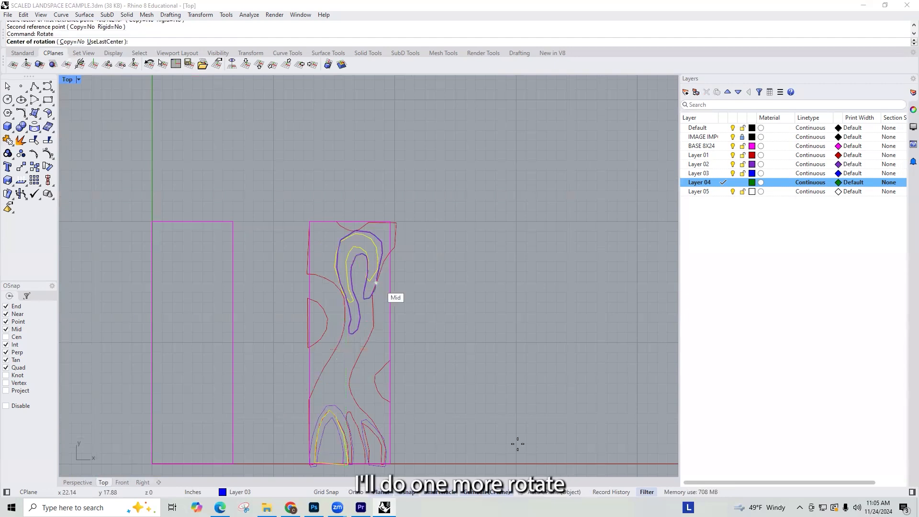
{"action": "left_click", "coordinate": [328, 462]}
{"action": "scroll", "coordinate": [363, 220], "scroll_direction": "up", "scroll_amount": 6}
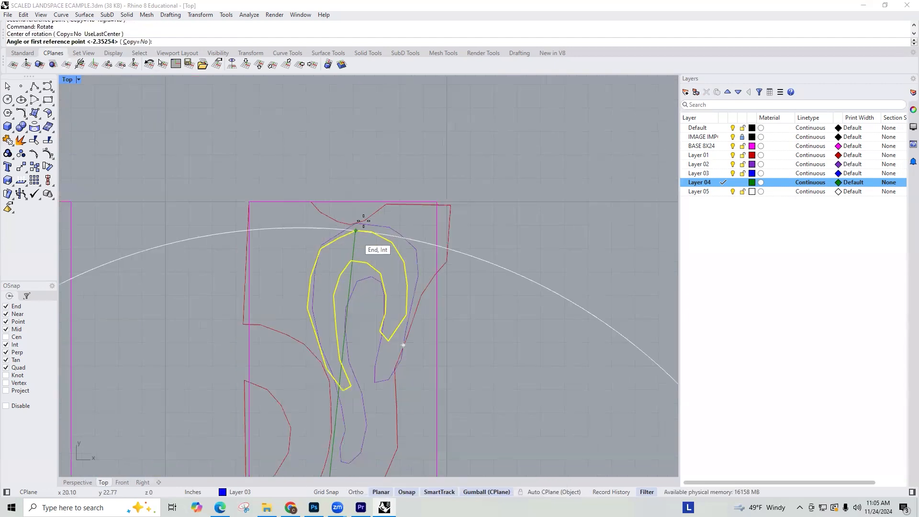
{"action": "left_click", "coordinate": [369, 220]}
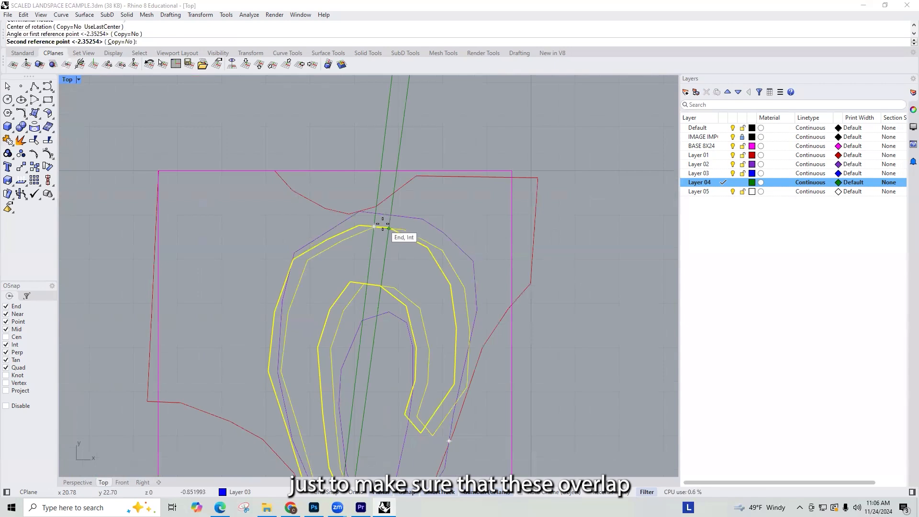
{"action": "left_click", "coordinate": [386, 221]}
Step: Compare the fitted Layer 01, 02 and 03 outlines with their tracings on the model photos
{"action": "key", "text": "Return"}
{"action": "scroll", "coordinate": [421, 268], "scroll_direction": "down", "scroll_amount": 6}
{"action": "scroll", "coordinate": [418, 345], "scroll_direction": "down", "scroll_amount": 6}
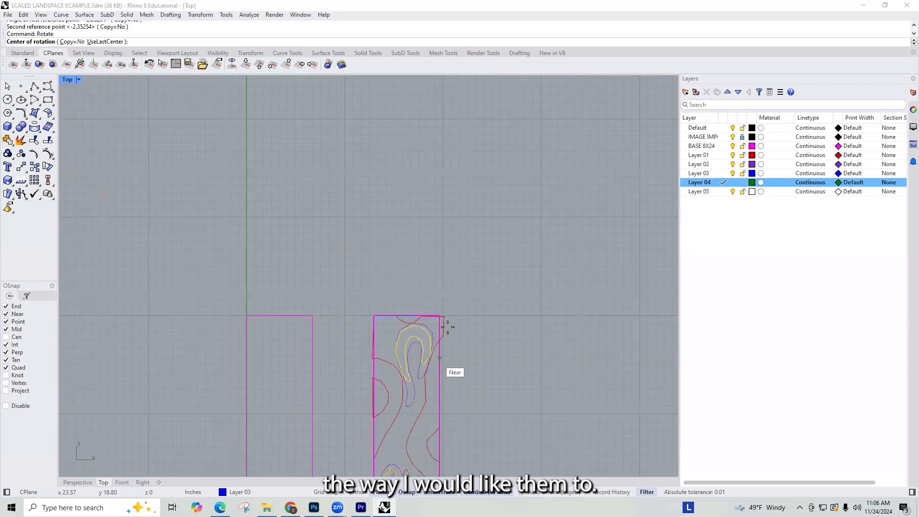
{"action": "scroll", "coordinate": [257, 454], "scroll_direction": "down", "scroll_amount": 4}
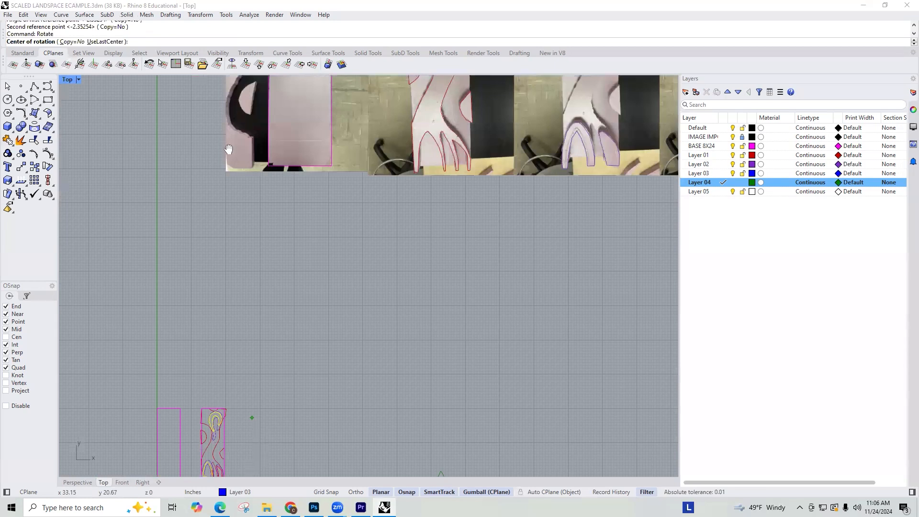
{"action": "right_click_drag", "start_coordinate": [228, 149], "coordinate": [162, 362]}
{"action": "scroll", "coordinate": [558, 215], "scroll_direction": "up", "scroll_amount": 8}
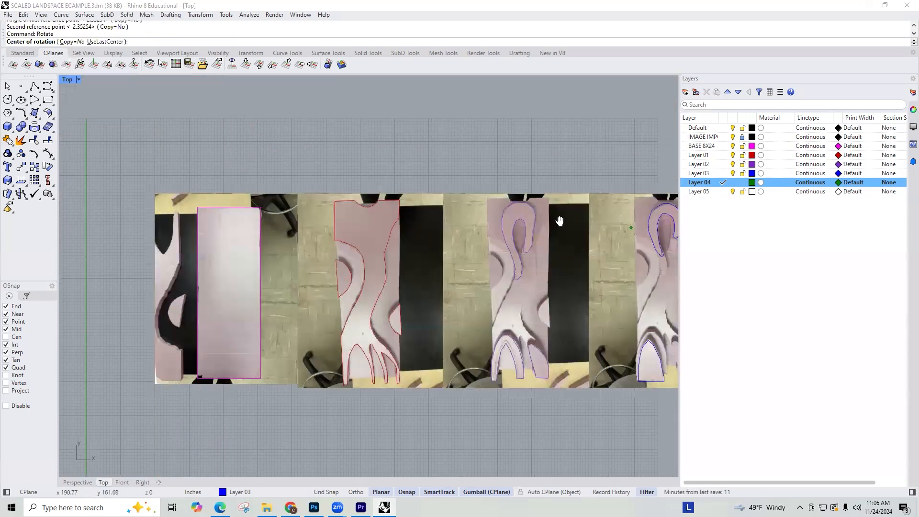
{"action": "scroll", "coordinate": [515, 162], "scroll_direction": "down", "scroll_amount": 10}
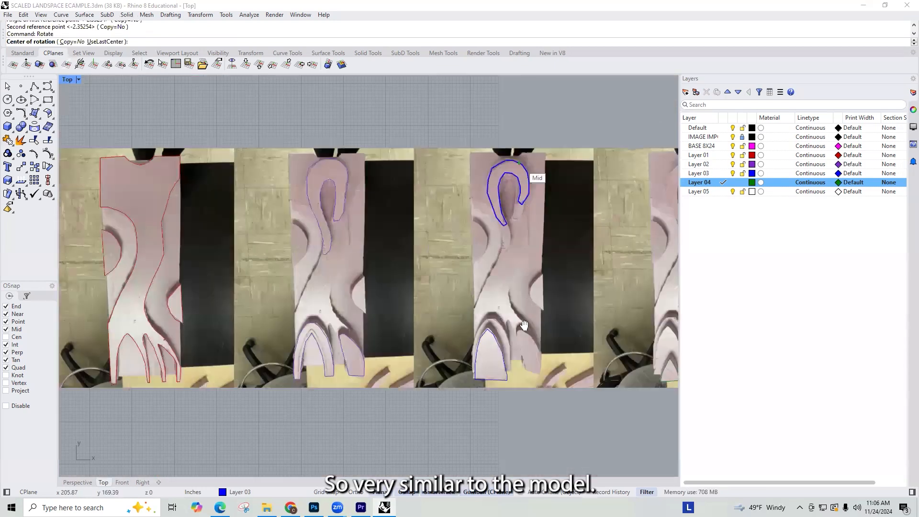
{"action": "scroll", "coordinate": [190, 269], "scroll_direction": "up", "scroll_amount": 8}
{"action": "right_click_drag", "start_coordinate": [189, 269], "coordinate": [390, 234]}
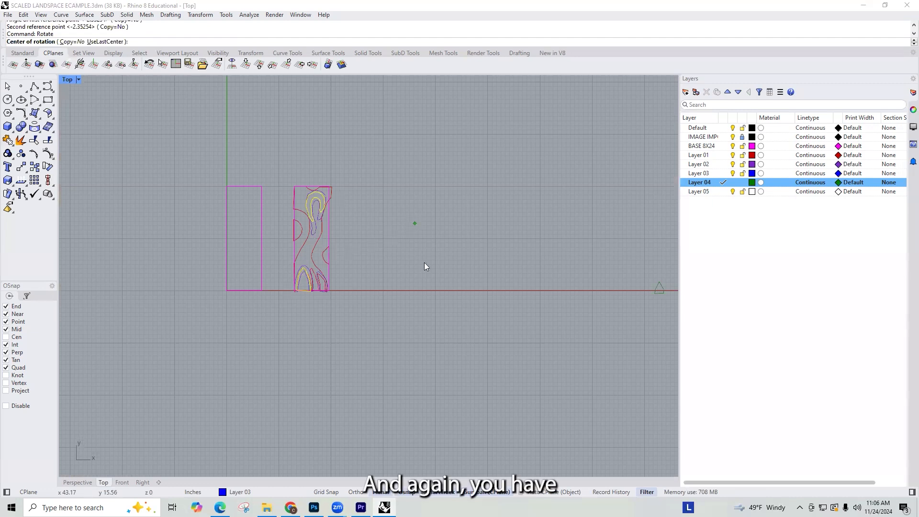
{"action": "key", "text": "Escape"}
{"action": "key", "text": "Escape"}
Step: Move the Layer 04 triangle inside the Layer 03 arch so its bottom sits on the base's lower edge
{"action": "right_click_drag", "start_coordinate": [469, 204], "coordinate": [304, 185]}
{"action": "left_click", "coordinate": [493, 271]}
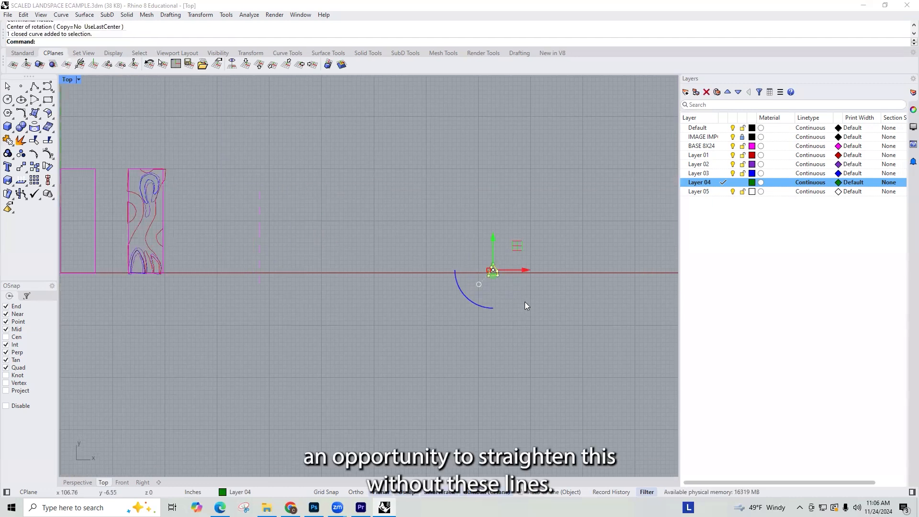
{"action": "type", "text": "m"}
{"action": "key", "text": "Return"}
{"action": "scroll", "coordinate": [495, 280], "scroll_direction": "up", "scroll_amount": 3}
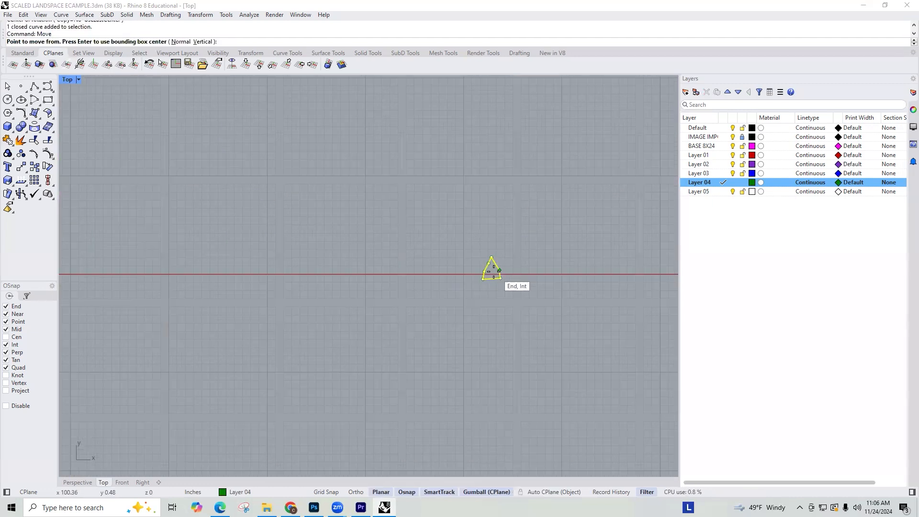
{"action": "left_click", "coordinate": [494, 282]}
{"action": "scroll", "coordinate": [579, 254], "scroll_direction": "down", "scroll_amount": 8}
{"action": "scroll", "coordinate": [249, 239], "scroll_direction": "up", "scroll_amount": 2}
{"action": "scroll", "coordinate": [248, 275], "scroll_direction": "up", "scroll_amount": 5}
{"action": "left_click", "coordinate": [250, 332]}
{"action": "scroll", "coordinate": [322, 246], "scroll_direction": "down", "scroll_amount": 5}
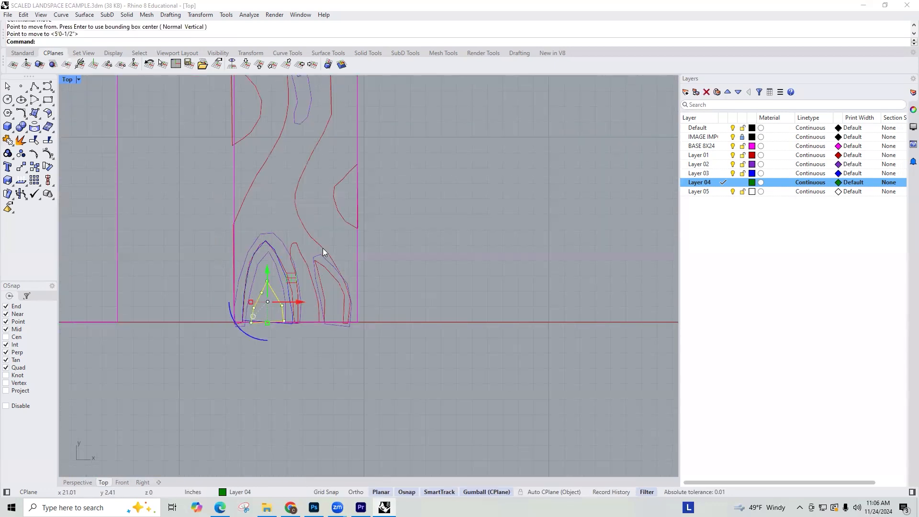
{"action": "left_click", "coordinate": [340, 285]}
Step: Duplicate the base rectangle with all its fitted outlines beside the original
{"action": "right_click_drag", "start_coordinate": [333, 174], "coordinate": [310, 226]}
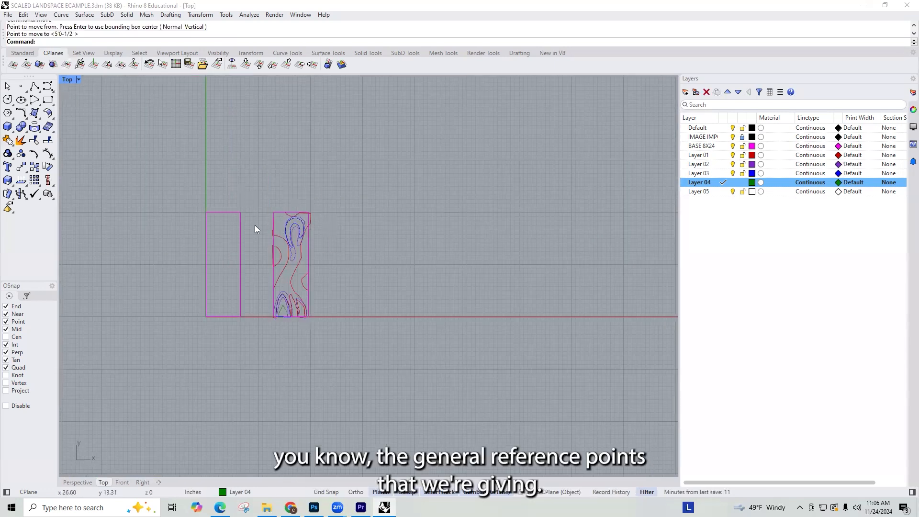
{"action": "left_click_drag", "start_coordinate": [242, 191], "coordinate": [388, 358]}
{"action": "left_click_drag", "start_coordinate": [327, 266], "coordinate": [406, 267]}
{"action": "key", "text": "alt"}
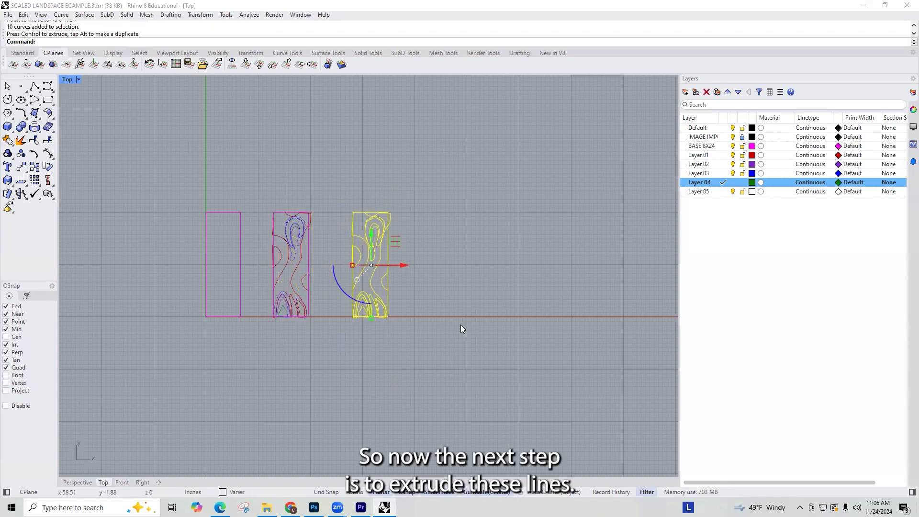
Step: In the Perspective view, raise the base rectangle of the duplicated set by 1 inch
{"action": "key", "text": "ctrl+F2"}
{"action": "scroll", "coordinate": [286, 336], "scroll_direction": "down", "scroll_amount": 2}
{"action": "key", "text": "ctrl+F3"}
{"action": "key", "text": "ctrl+F4"}
{"action": "right_click_drag", "start_coordinate": [608, 354], "coordinate": [446, 340]}
{"action": "scroll", "coordinate": [582, 354], "scroll_direction": "up", "scroll_amount": 6}
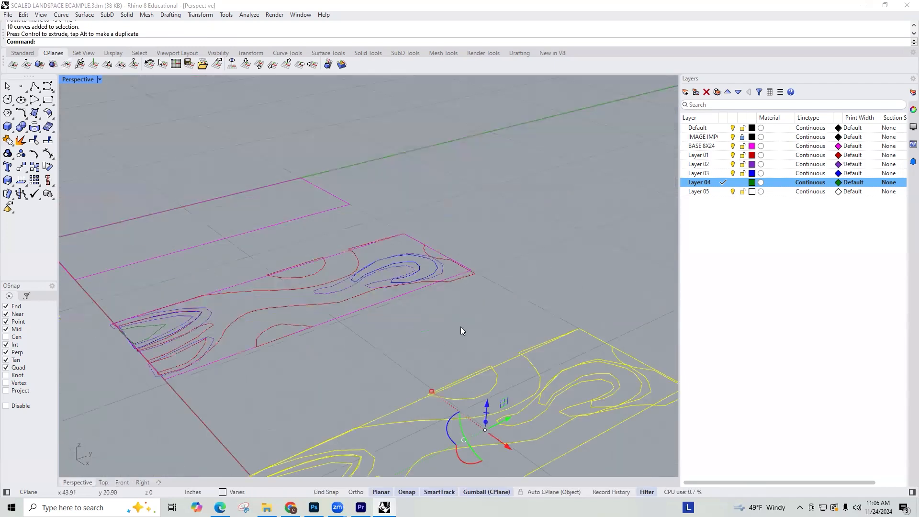
{"action": "scroll", "coordinate": [461, 330], "scroll_direction": "down", "scroll_amount": 2}
{"action": "left_click", "coordinate": [494, 343]}
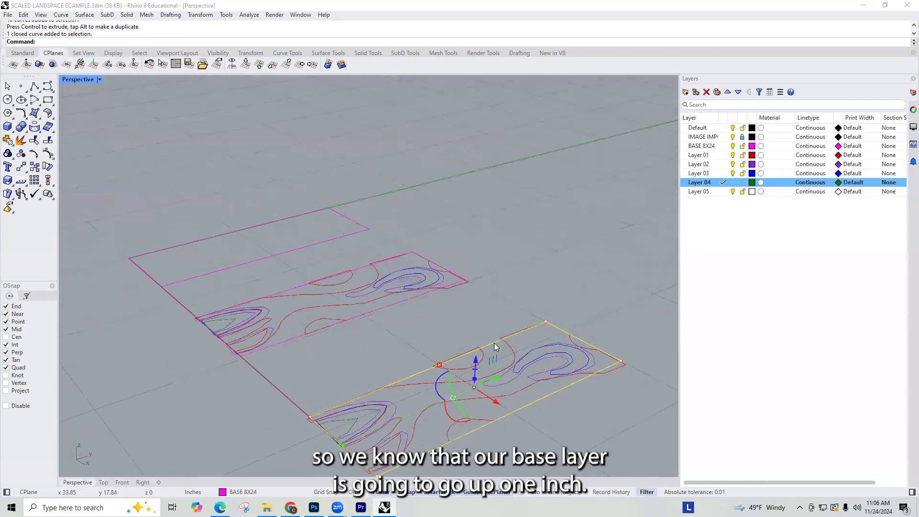
{"action": "left_click", "coordinate": [476, 363]}
{"action": "type", "text": "1"}
{"action": "key", "text": "Return"}
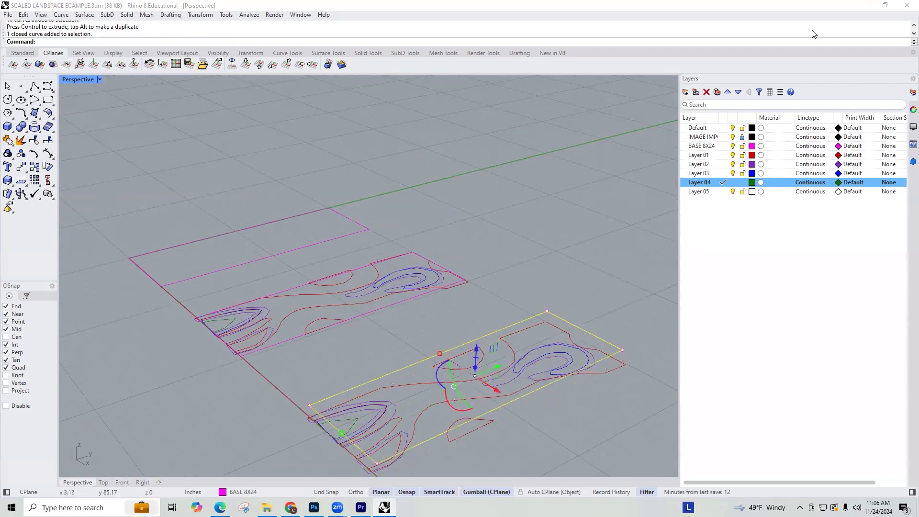
Step: Select all Layer 01 objects and remove the original set's curves and the photo tracings from the selection
{"action": "left_click", "coordinate": [713, 155]}
{"action": "right_click", "coordinate": [722, 155]}
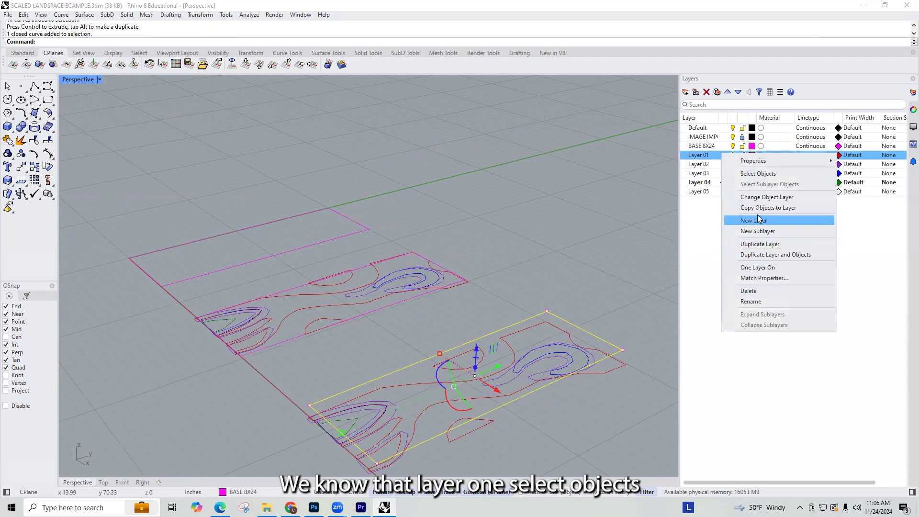
{"action": "left_click", "coordinate": [757, 174]}
{"action": "scroll", "coordinate": [328, 235], "scroll_direction": "down", "scroll_amount": 5}
{"action": "right_click_drag", "start_coordinate": [426, 267], "coordinate": [410, 269]}
{"action": "left_click_drag", "start_coordinate": [335, 209], "coordinate": [322, 198], "text": "ctrl"}
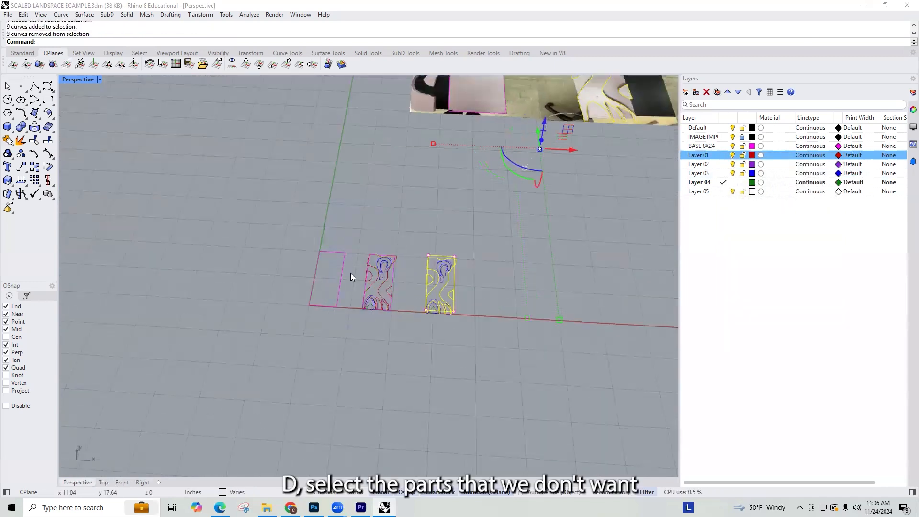
{"action": "scroll", "coordinate": [341, 295], "scroll_direction": "down", "scroll_amount": 9}
{"action": "left_click_drag", "start_coordinate": [588, 173], "coordinate": [324, 234], "text": "ctrl"}
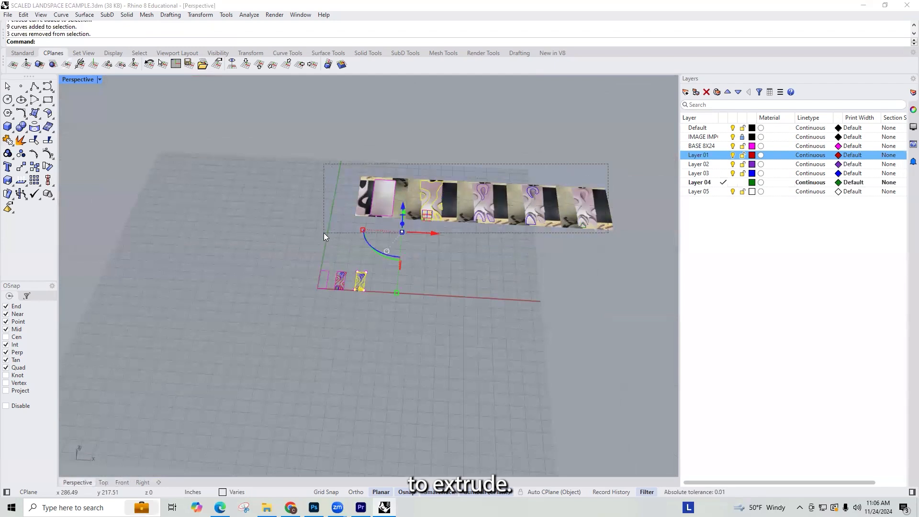
{"action": "scroll", "coordinate": [361, 275], "scroll_direction": "up", "scroll_amount": 10}
{"action": "scroll", "coordinate": [479, 304], "scroll_direction": "down", "scroll_amount": 6}
{"action": "right_click_drag", "start_coordinate": [479, 304], "coordinate": [406, 226]}
Step: Select only the Layer 01 group of the duplicated set and raise it 2 inches
{"action": "left_click", "coordinate": [469, 254]}
{"action": "right_click_drag", "start_coordinate": [469, 253], "coordinate": [457, 288]}
{"action": "left_click", "coordinate": [456, 287]}
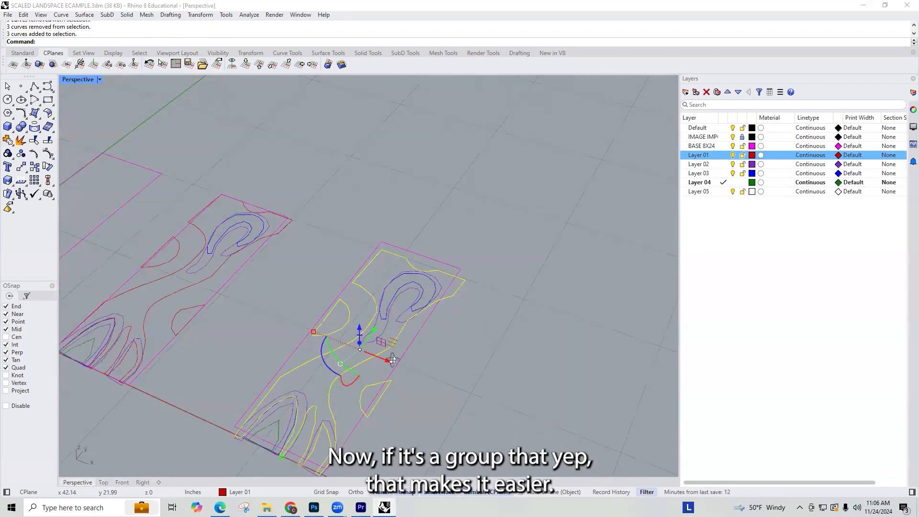
{"action": "scroll", "coordinate": [335, 213], "scroll_direction": "down", "scroll_amount": 3}
{"action": "left_click", "coordinate": [330, 224]}
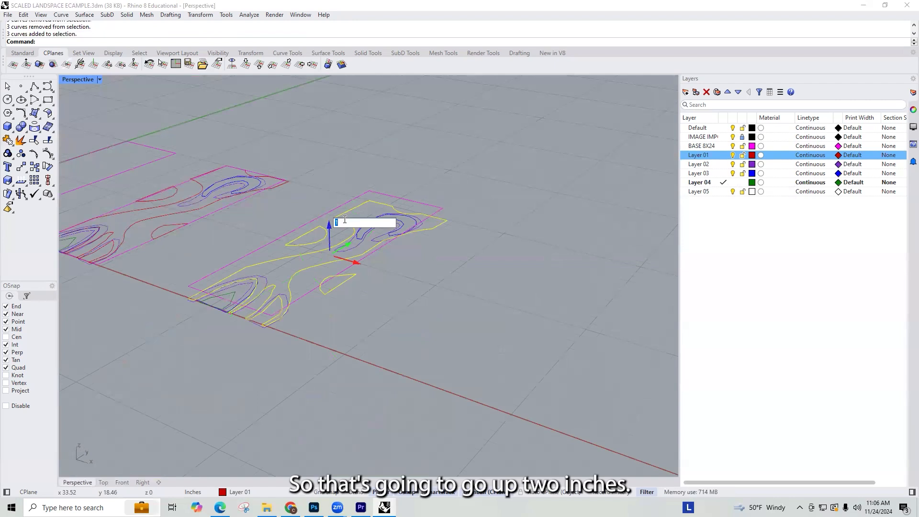
{"action": "type", "text": "2"}
{"action": "key", "text": "Return"}
{"action": "left_click", "coordinate": [427, 280]}
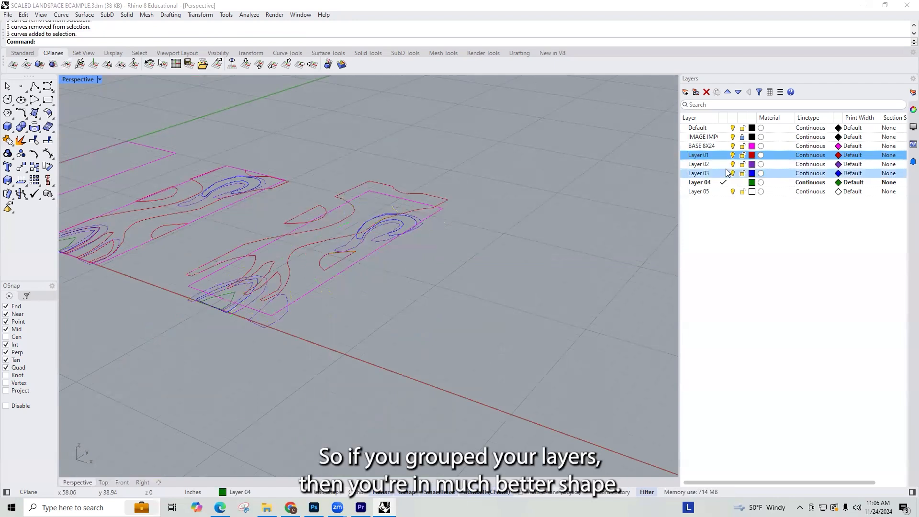
Step: Group the Layer 02 loop and arch curves of the duplicated set and raise the group 3 inches
{"action": "left_click", "coordinate": [368, 239]}
{"action": "scroll", "coordinate": [306, 270], "scroll_direction": "up", "scroll_amount": 3}
{"action": "left_click", "coordinate": [200, 306], "text": "shift"}
{"action": "left_click", "coordinate": [254, 333], "text": "shift"}
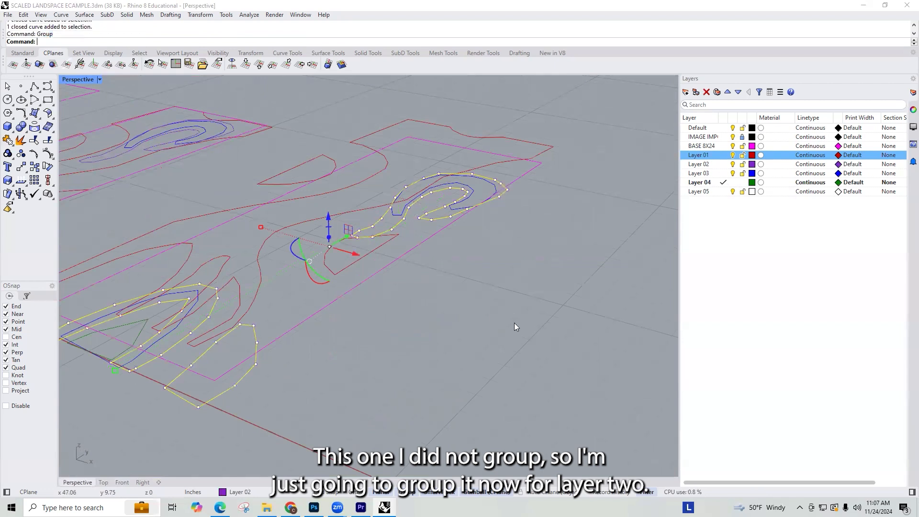
{"action": "left_click", "coordinate": [331, 219]}
{"action": "type", "text": "3"}
{"action": "key", "text": "Return"}
{"action": "left_click", "coordinate": [471, 300]}
Step: Raise the Layer 03 group of the duplicated set by 4 inches
{"action": "scroll", "coordinate": [463, 308], "scroll_direction": "down", "scroll_amount": 4}
{"action": "right_click_drag", "start_coordinate": [463, 308], "coordinate": [476, 235]}
{"action": "left_click", "coordinate": [321, 333]}
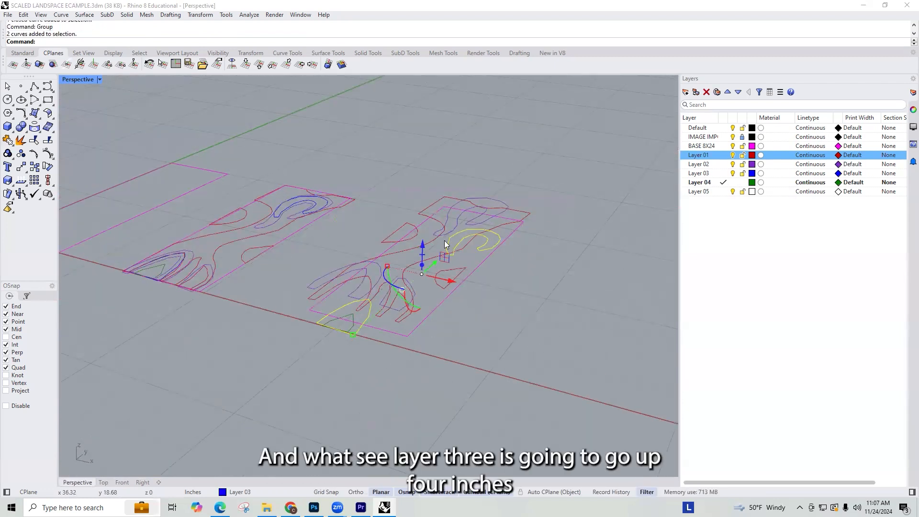
{"action": "left_click", "coordinate": [426, 243]}
{"action": "type", "text": "4"}
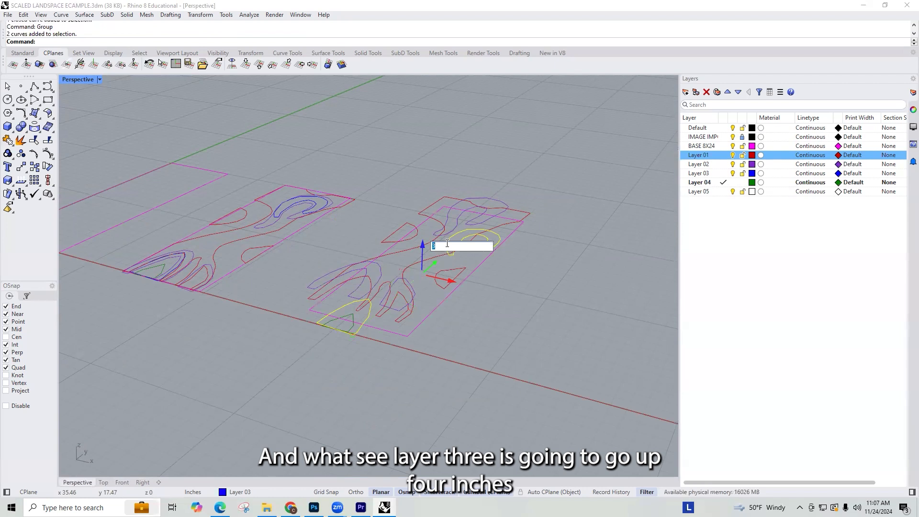
{"action": "key", "text": "Return"}
{"action": "left_click", "coordinate": [367, 355]}
Step: Raise the Layer 04 triangle of the duplicated set by 5 inches
{"action": "left_click", "coordinate": [345, 331]}
{"action": "key", "text": "ctrl+g"}
{"action": "left_click", "coordinate": [347, 297]}
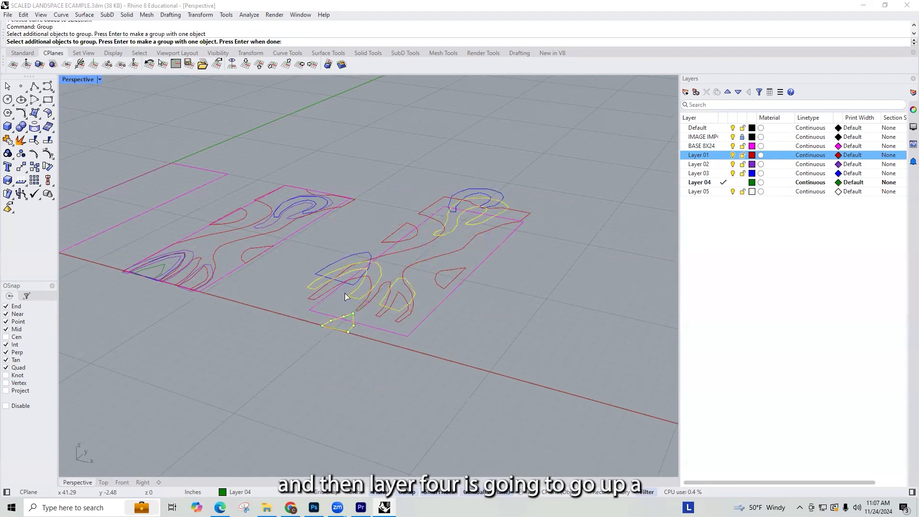
{"action": "key", "text": "ctrl+z"}
{"action": "key", "text": "Escape"}
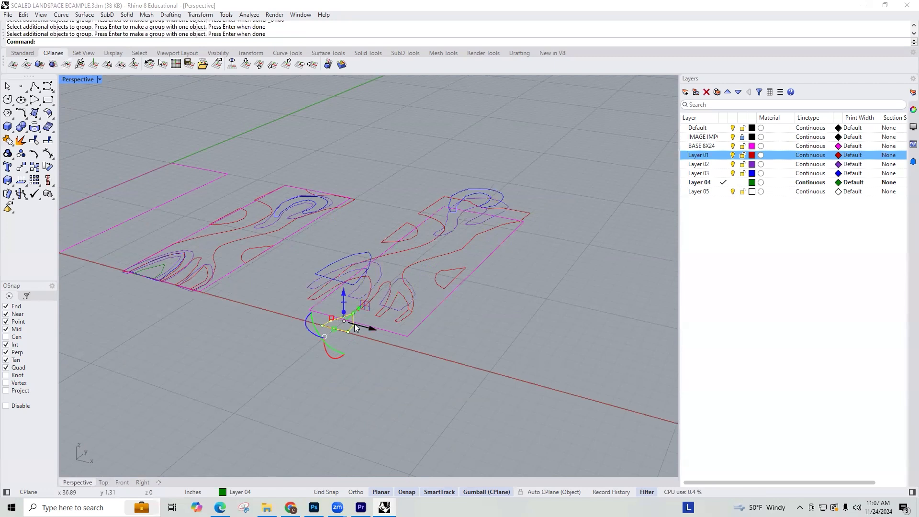
{"action": "left_click", "coordinate": [343, 300]}
{"action": "type", "text": "5"}
{"action": "key", "text": "Return"}
{"action": "left_click", "coordinate": [398, 368]}
Step: Duplicate the whole set of raised outlines beside itself
{"action": "right_click_drag", "start_coordinate": [398, 368], "coordinate": [166, 283]}
{"action": "scroll", "coordinate": [273, 94], "scroll_direction": "up", "scroll_amount": 8}
{"action": "right_click_drag", "start_coordinate": [275, 151], "coordinate": [224, 239]}
{"action": "scroll", "coordinate": [259, 259], "scroll_direction": "down", "scroll_amount": 2}
{"action": "left_click_drag", "start_coordinate": [278, 268], "coordinate": [154, 123]}
{"action": "scroll", "coordinate": [498, 196], "scroll_direction": "down", "scroll_amount": 3}
{"action": "left_click_drag", "start_coordinate": [331, 187], "coordinate": [234, 200], "text": "alt"}
{"action": "left_click", "coordinate": [273, 261]}
{"action": "right_click_drag", "start_coordinate": [435, 257], "coordinate": [370, 178]}
{"action": "scroll", "coordinate": [374, 178], "scroll_direction": "up", "scroll_amount": 9}
{"action": "scroll", "coordinate": [551, 150], "scroll_direction": "down", "scroll_amount": 4}
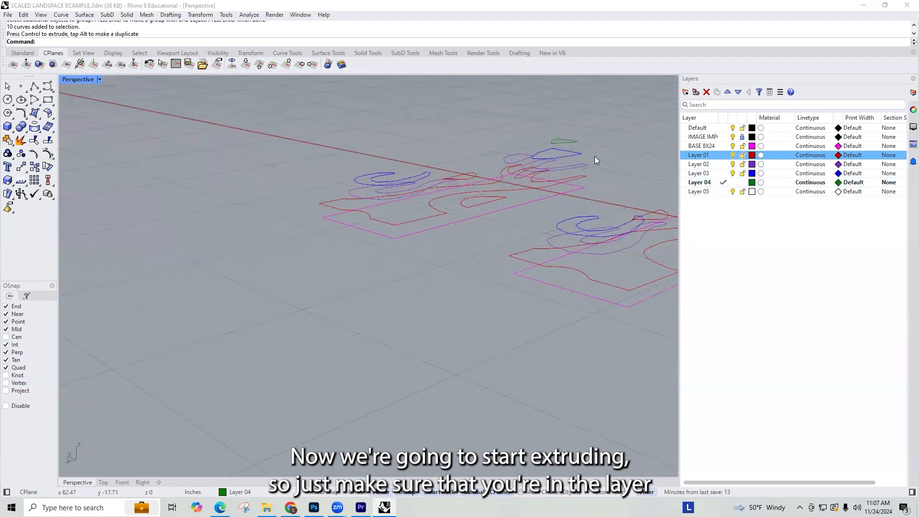
Step: Extrude the Layer 04 triangle of the new stack 1 inch downward with ExtrudeCrv, setting Solid to Yes
{"action": "left_click", "coordinate": [575, 141]}
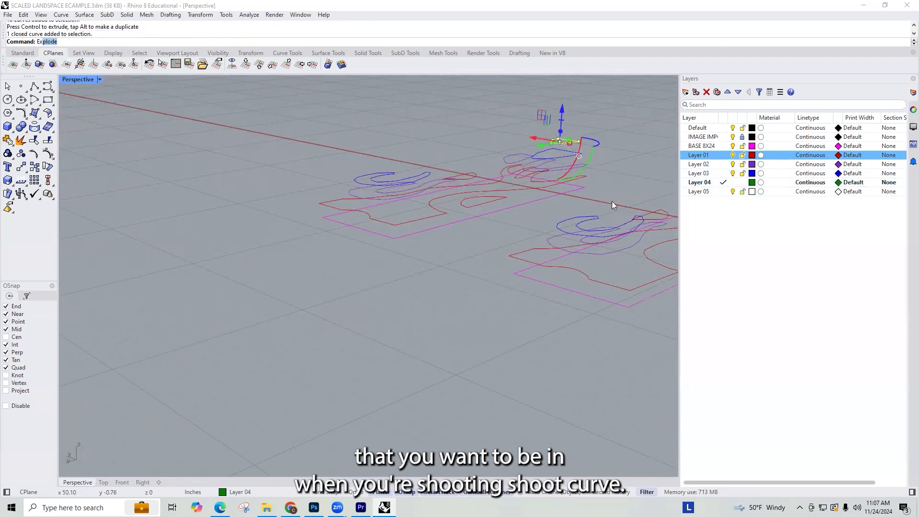
{"action": "key", "text": "Return"}
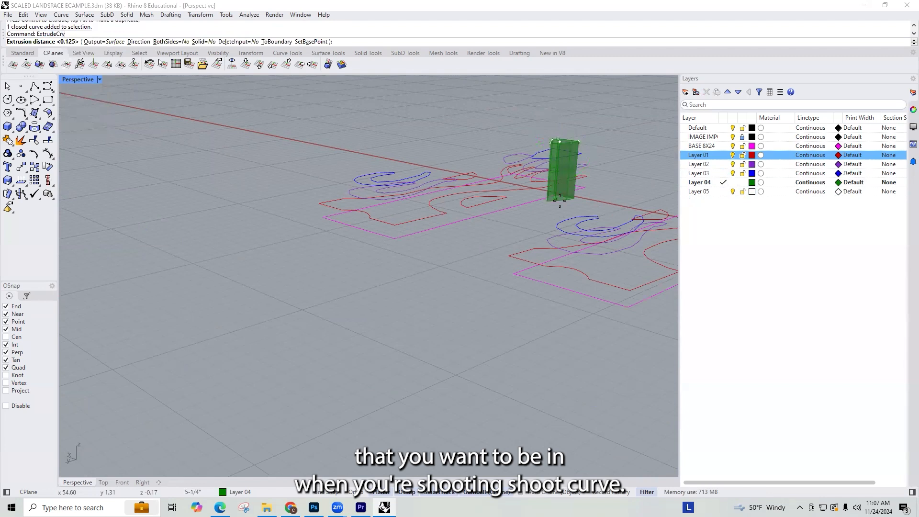
{"action": "left_click", "coordinate": [204, 43]}
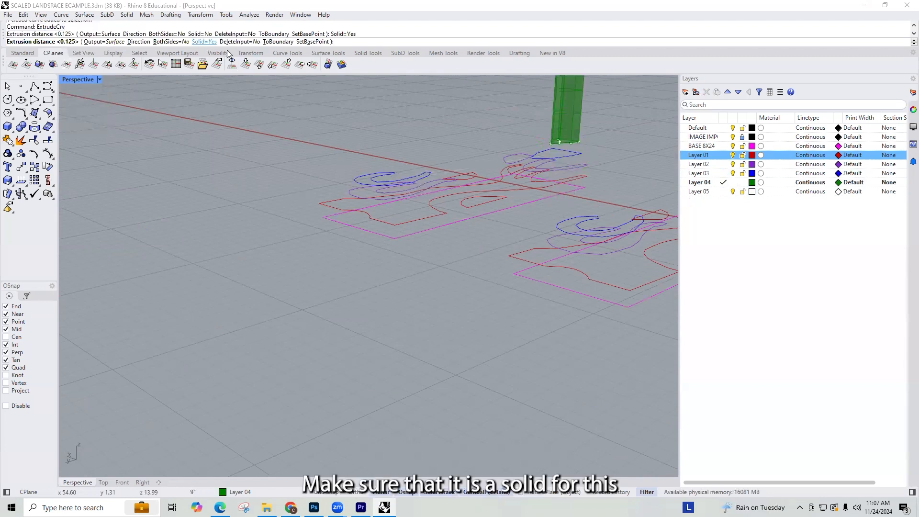
{"action": "type", "text": "1"}
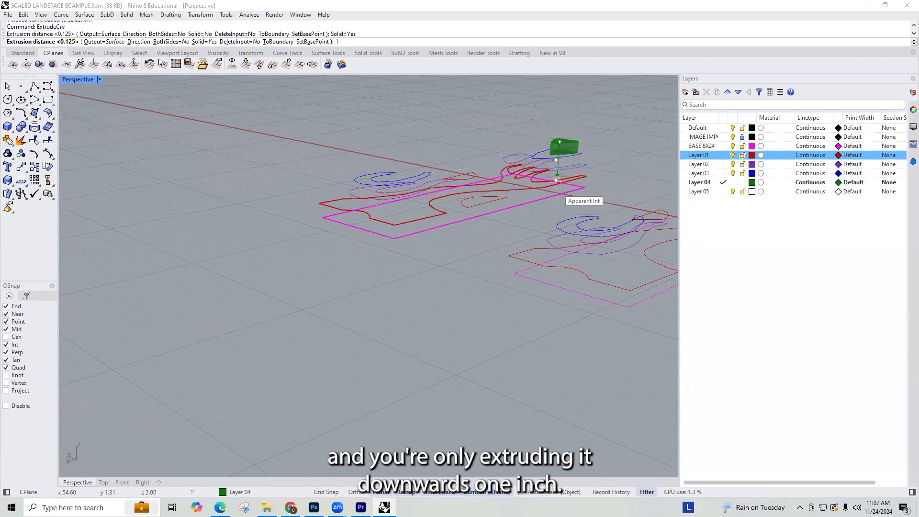
{"action": "key", "text": "Return"}
Step: Make Layer 03 current and extrude the new stack's Layer 03 loop and arch 1 inch downward as solids
{"action": "left_click", "coordinate": [723, 173]}
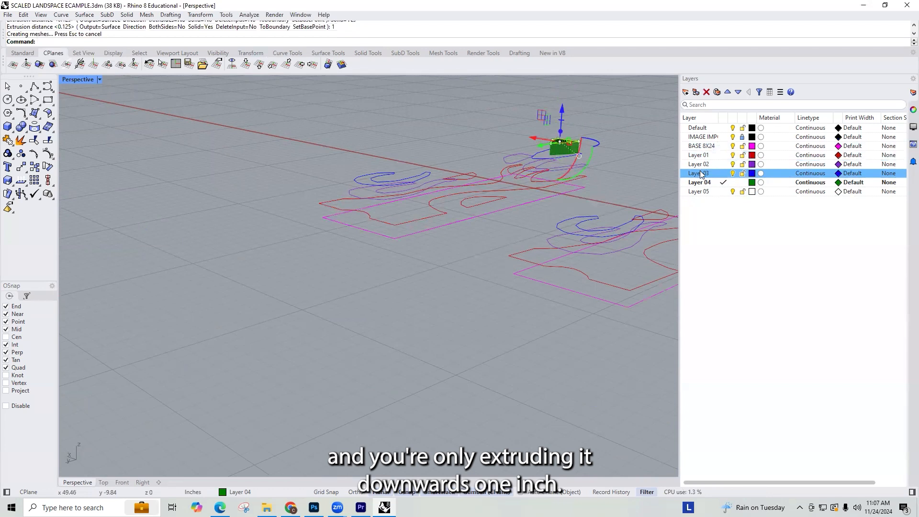
{"action": "left_click", "coordinate": [414, 177]}
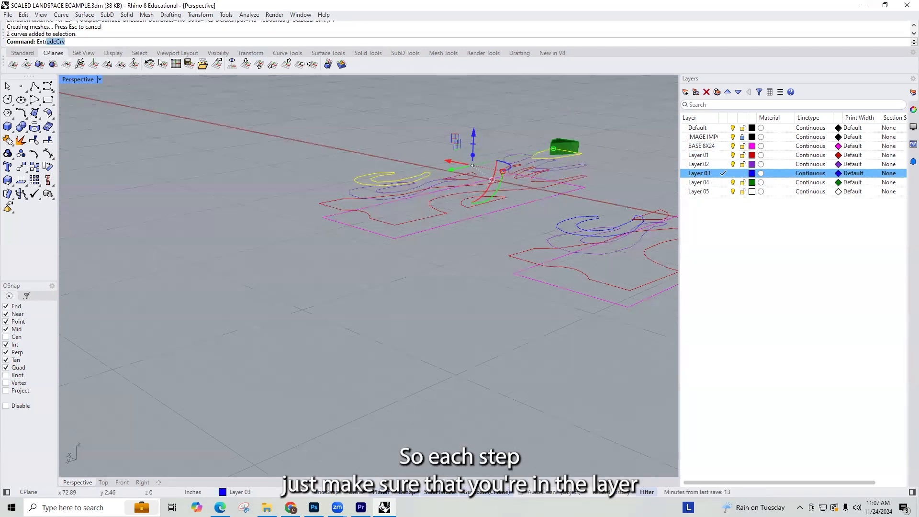
{"action": "type", "text": "Extr"}
{"action": "key", "text": "Return"}
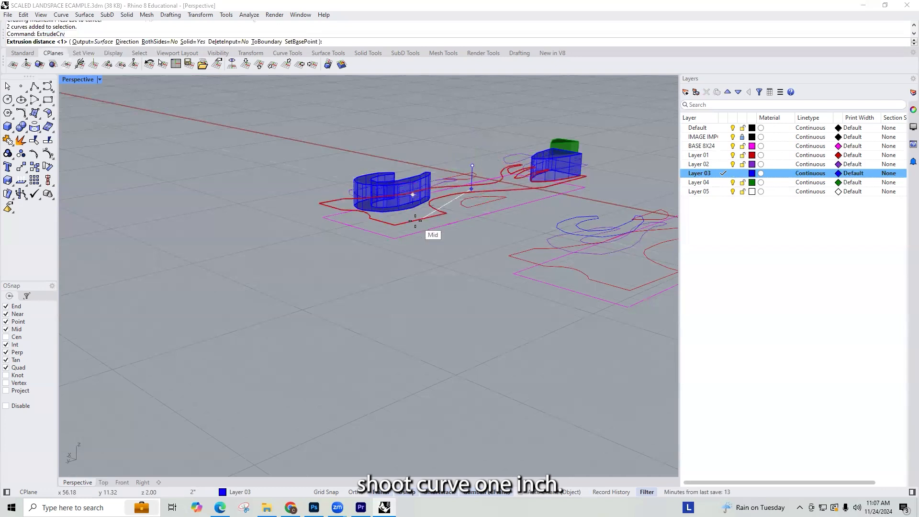
{"action": "type", "text": "1"}
{"action": "key", "text": "Return"}
{"action": "scroll", "coordinate": [412, 195], "scroll_direction": "up", "scroll_amount": 7}
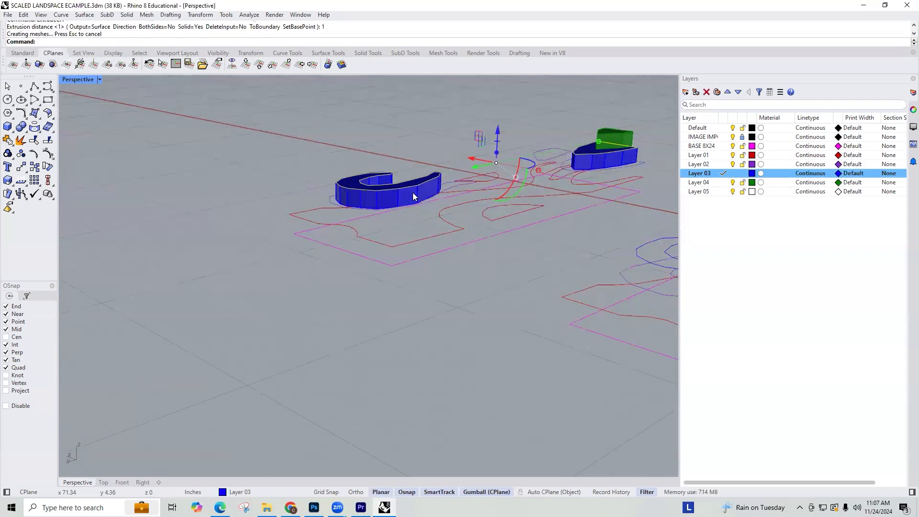
{"action": "left_click", "coordinate": [511, 128]}
Step: Make Layer 02 current and extrude the new stack's three Layer 02 outlines 1 inch downward as solids
{"action": "scroll", "coordinate": [446, 151], "scroll_direction": "down", "scroll_amount": 6}
{"action": "right_click_drag", "start_coordinate": [446, 180], "coordinate": [453, 263]}
{"action": "scroll", "coordinate": [454, 263], "scroll_direction": "down", "scroll_amount": 2}
{"action": "scroll", "coordinate": [421, 158], "scroll_direction": "up", "scroll_amount": 3}
{"action": "left_click", "coordinate": [723, 164]}
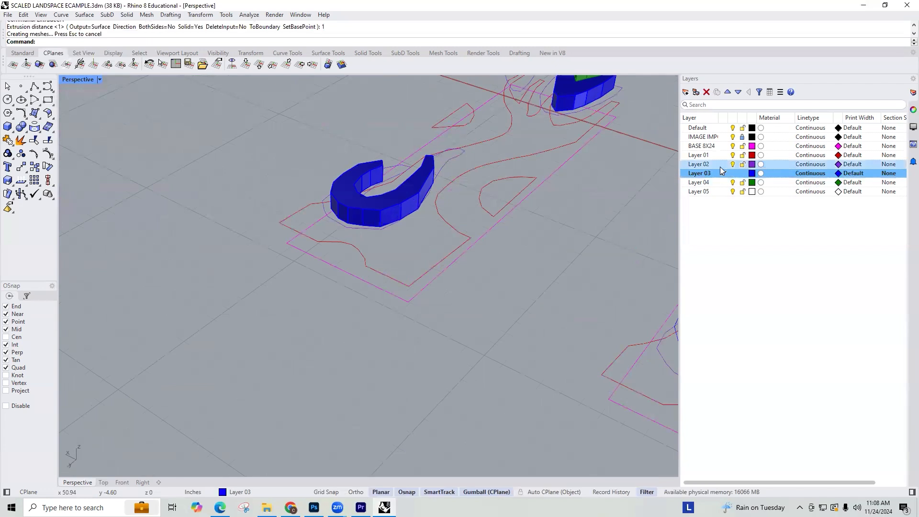
{"action": "left_click", "coordinate": [461, 161]}
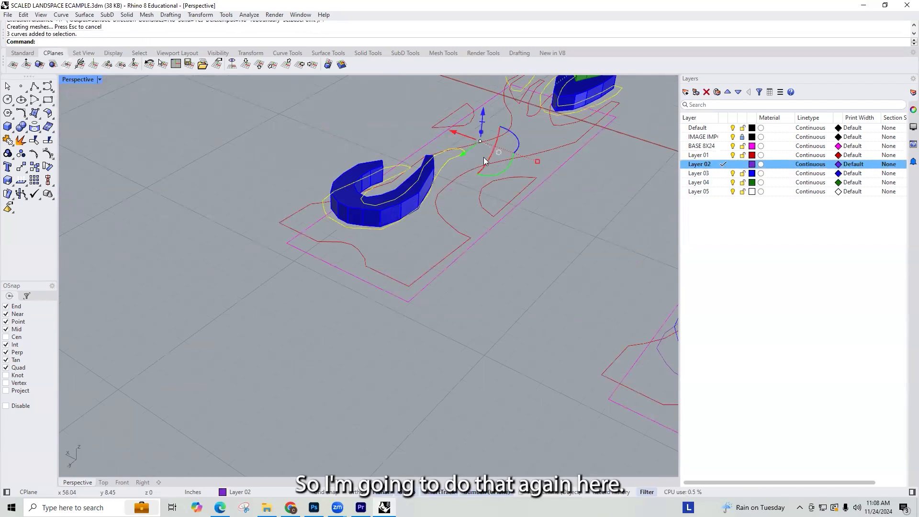
{"action": "scroll", "coordinate": [498, 187], "scroll_direction": "down", "scroll_amount": 5}
{"action": "right_click_drag", "start_coordinate": [498, 189], "coordinate": [498, 178]}
{"action": "type", "text": "Extr"}
{"action": "key", "text": "Return"}
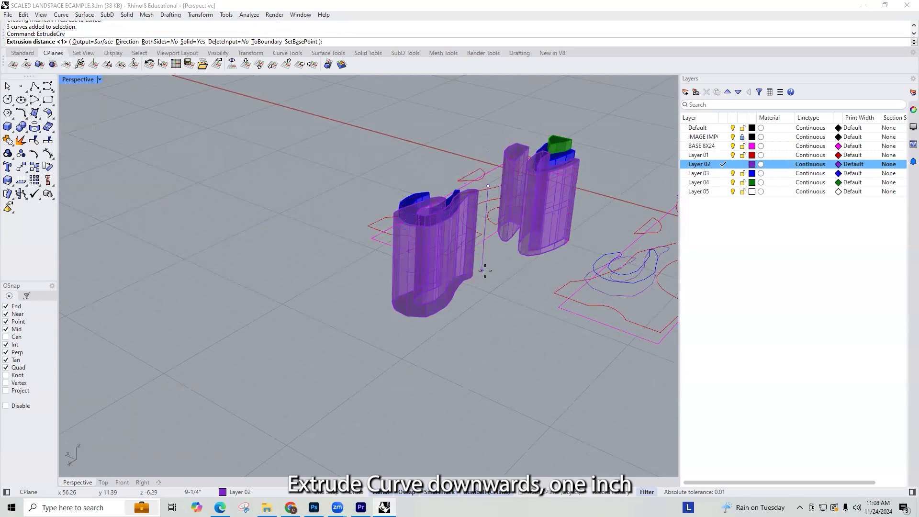
{"action": "type", "text": "1"}
{"action": "key", "text": "Return"}
{"action": "scroll", "coordinate": [479, 215], "scroll_direction": "up", "scroll_amount": 5}
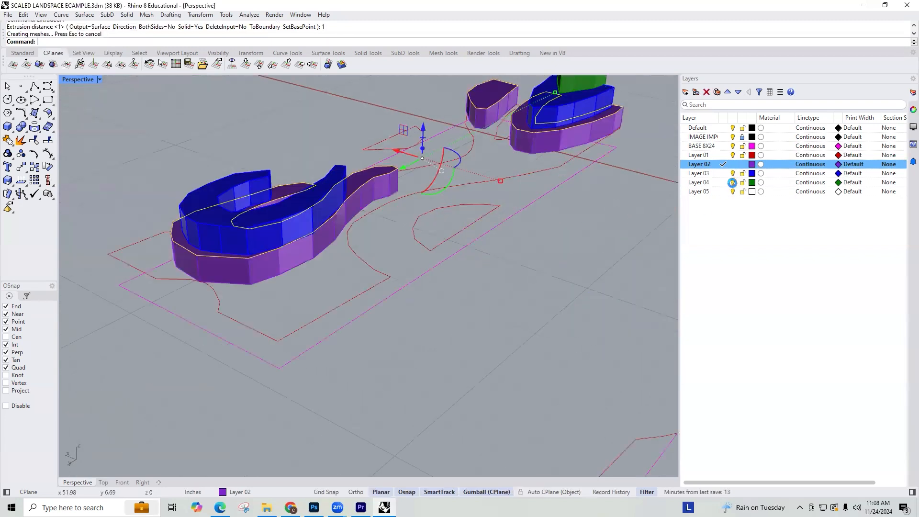
Step: Make Layer 01 current and extrude the new stack's Layer 01 outlines 1 inch downward as solids
{"action": "left_click", "coordinate": [724, 154]}
{"action": "left_click", "coordinate": [479, 183]}
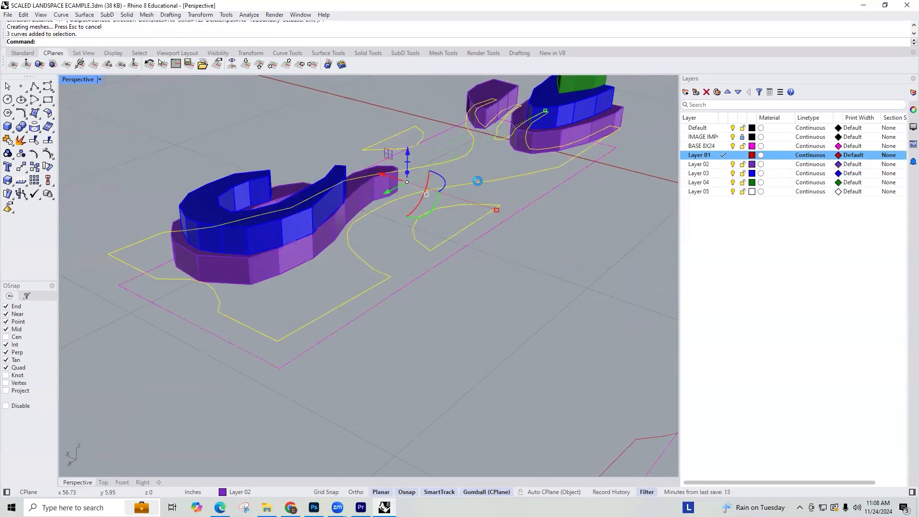
{"action": "key", "text": "Return"}
{"action": "left_click", "coordinate": [513, 239]}
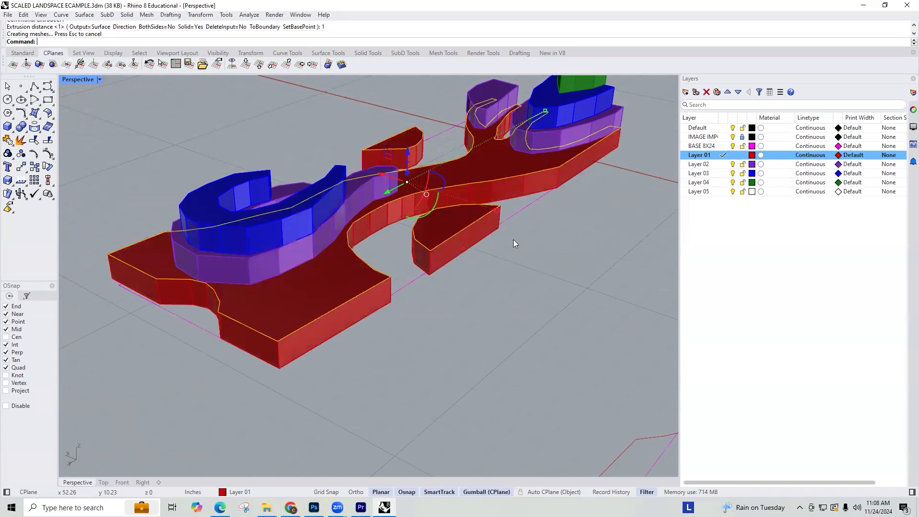
Step: Make BASE 8X24 current and extrude the base rectangle 1 inch downward as a solid with ExtrudeCrv
{"action": "left_click", "coordinate": [422, 281]}
{"action": "left_click", "coordinate": [723, 146]}
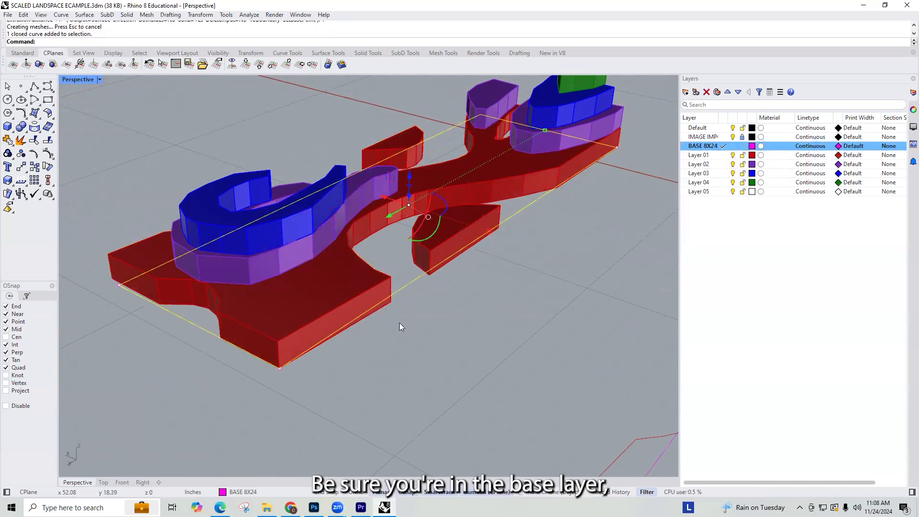
{"action": "type", "text": "ExtrudeCrv"}
{"action": "key", "text": "Return"}
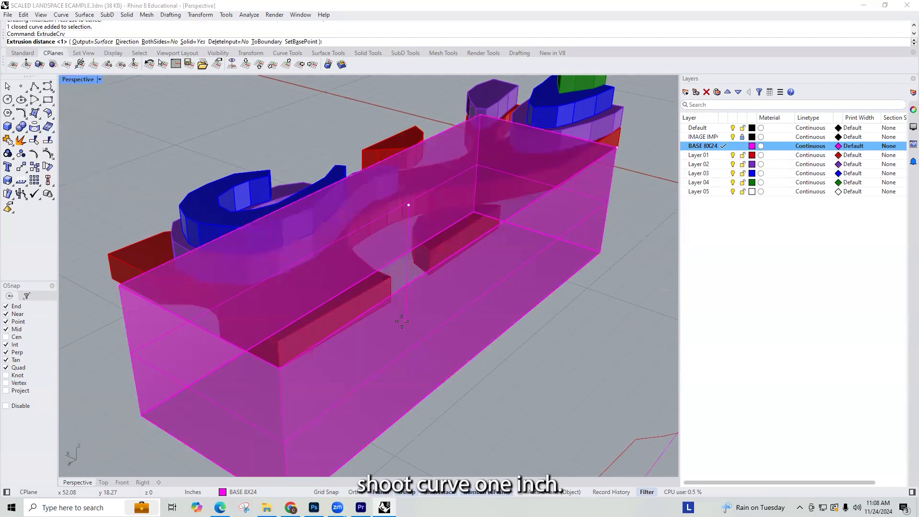
{"action": "type", "text": "-1"}
{"action": "key", "text": "Return"}
{"action": "left_click", "coordinate": [427, 335]}
Step: Duplicate the border of the base solid's top face with DupFaceBorder
{"action": "scroll", "coordinate": [514, 319], "scroll_direction": "down", "scroll_amount": 6}
{"action": "left_click", "coordinate": [602, 301]}
{"action": "right_click_drag", "start_coordinate": [515, 273], "coordinate": [347, 404]}
{"action": "scroll", "coordinate": [426, 398], "scroll_direction": "up", "scroll_amount": 3}
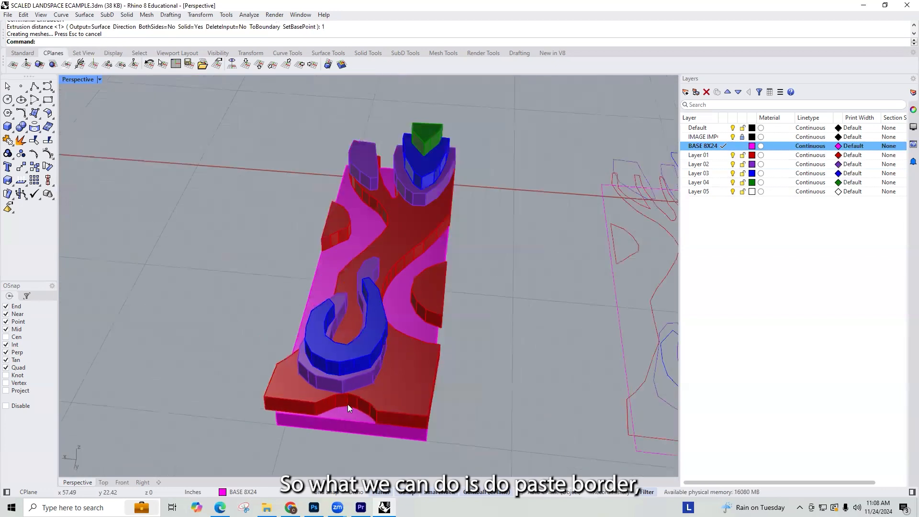
{"action": "left_click", "coordinate": [354, 412]}
{"action": "key", "text": "Escape"}
{"action": "type", "text": "DupFaceBorder"}
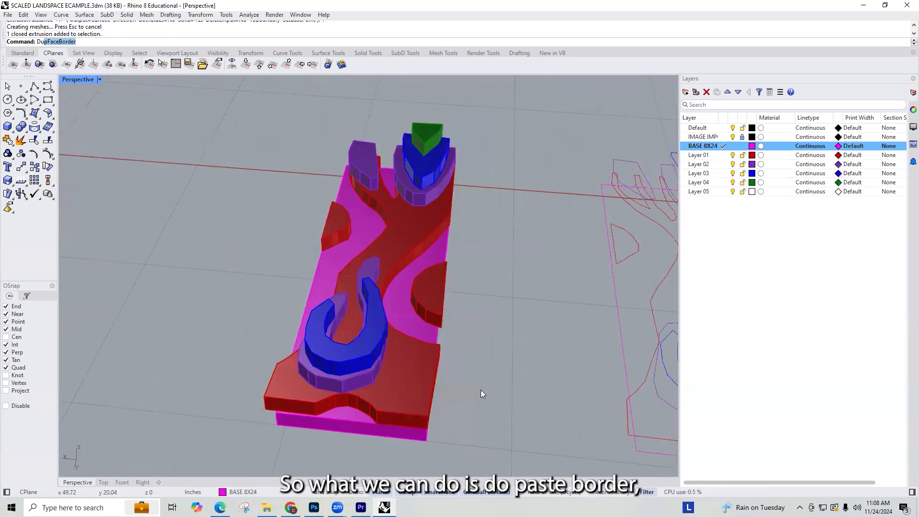
{"action": "key", "text": "Return"}
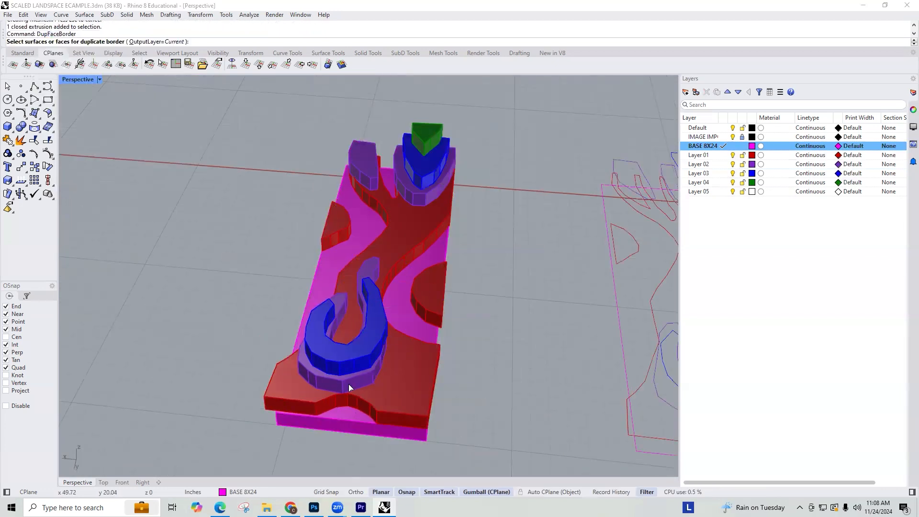
{"action": "left_click", "coordinate": [351, 417]}
{"action": "key", "text": "Return"}
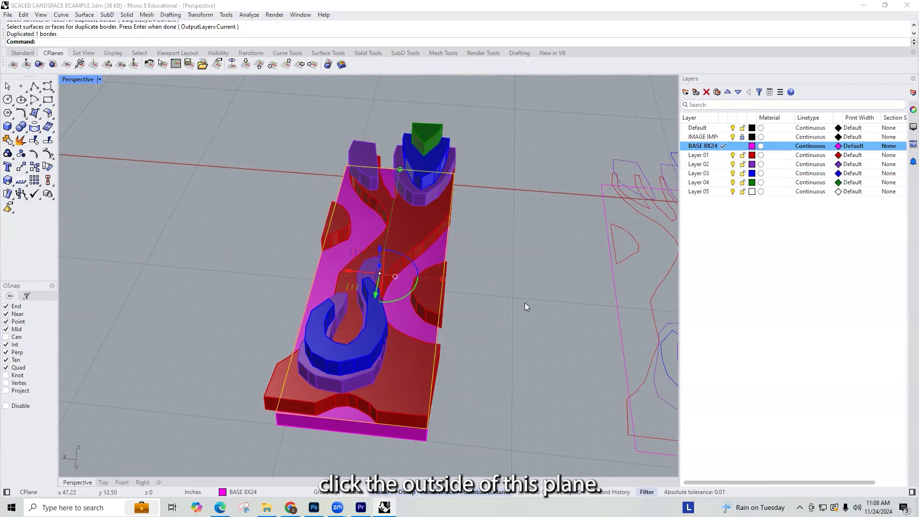
Step: Extrude the duplicated base border 8 inches upward with ExtrudeCrv, setting Solid to No
{"action": "type", "text": "ExtURC"}
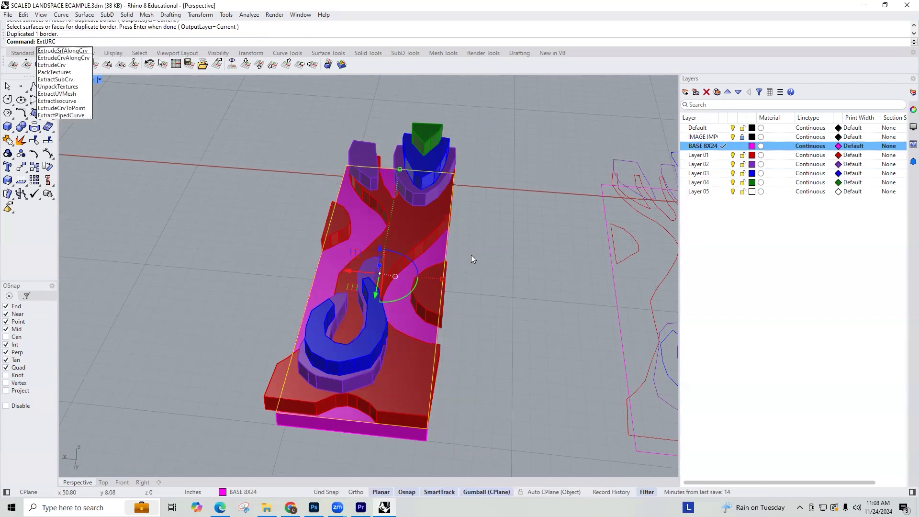
{"action": "key", "text": "Down"}
{"action": "key", "text": "Up"}
{"action": "key", "text": "Down"}
{"action": "key", "text": "Down"}
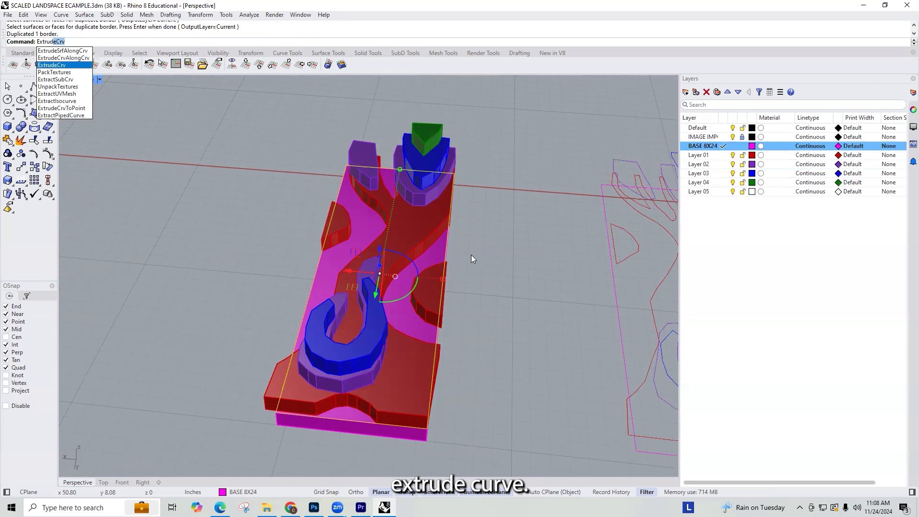
{"action": "key", "text": "Return"}
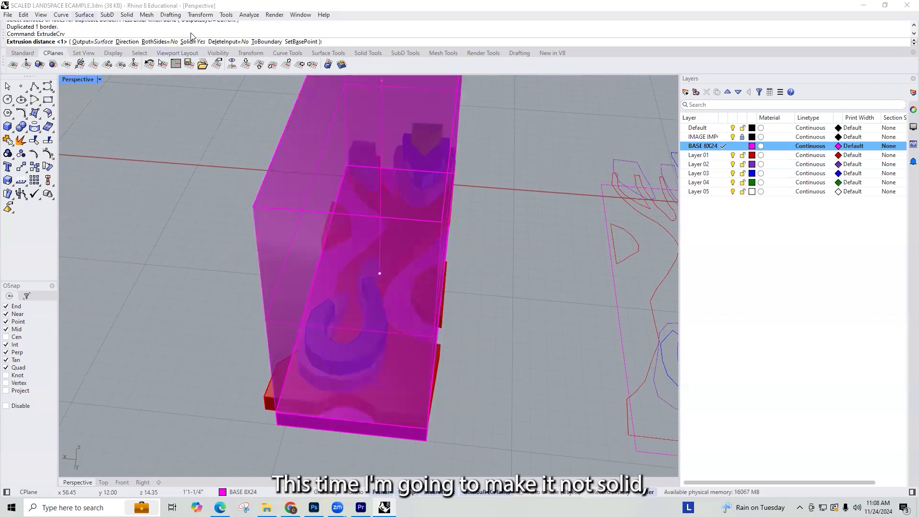
{"action": "left_click", "coordinate": [193, 41]}
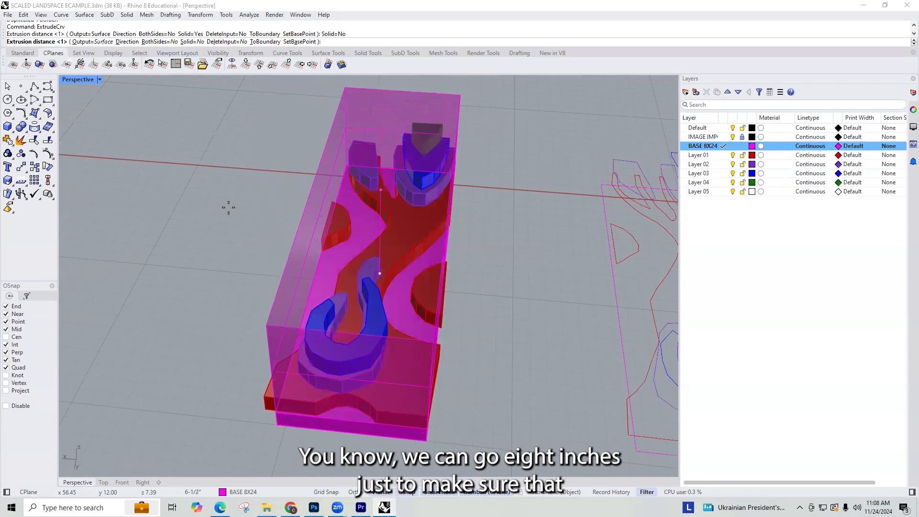
{"action": "type", "text": "8"}
{"action": "key", "text": "Return"}
Step: Trim off the Layer 01 corner protruding beside the loop end, using the extruded box walls as the cutting object
{"action": "right_click_drag", "start_coordinate": [344, 290], "coordinate": [451, 181]}
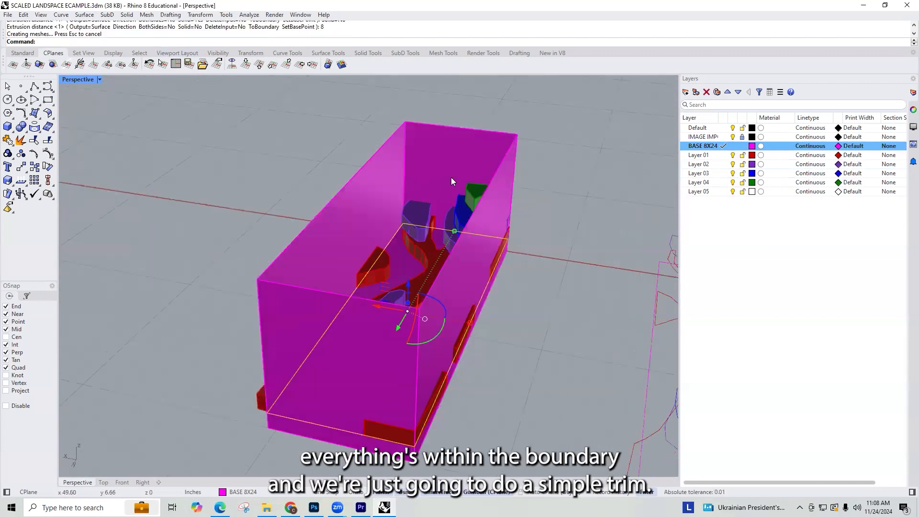
{"action": "left_click", "coordinate": [451, 177]}
{"action": "type", "text": "trim"}
{"action": "key", "text": "Return"}
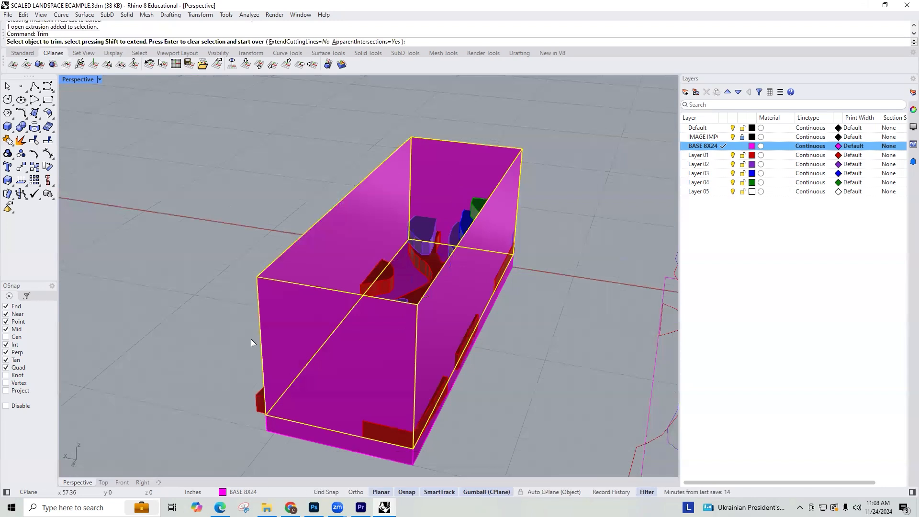
{"action": "left_click", "coordinate": [258, 400]}
{"action": "left_click", "coordinate": [282, 431]}
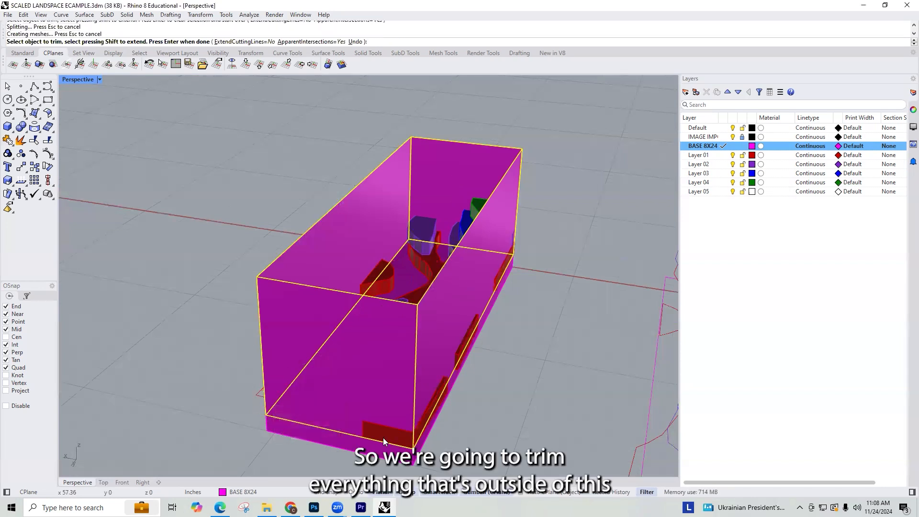
Step: Trim the Layer 01 overhangs protruding through the long side wall of the box
{"action": "right_click_drag", "start_coordinate": [383, 438], "coordinate": [429, 430]}
{"action": "scroll", "coordinate": [469, 413], "scroll_direction": "up", "scroll_amount": 7}
{"action": "right_click_drag", "start_coordinate": [474, 410], "coordinate": [467, 322]}
{"action": "left_click", "coordinate": [470, 323]}
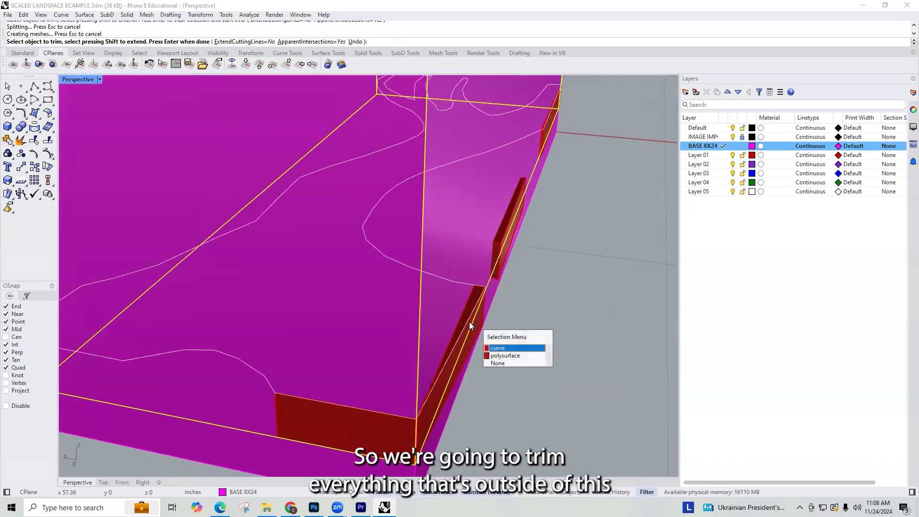
{"action": "left_click", "coordinate": [497, 357]}
{"action": "scroll", "coordinate": [492, 320], "scroll_direction": "down", "scroll_amount": 5}
{"action": "scroll", "coordinate": [506, 318], "scroll_direction": "up", "scroll_amount": 8}
{"action": "left_click", "coordinate": [481, 375]}
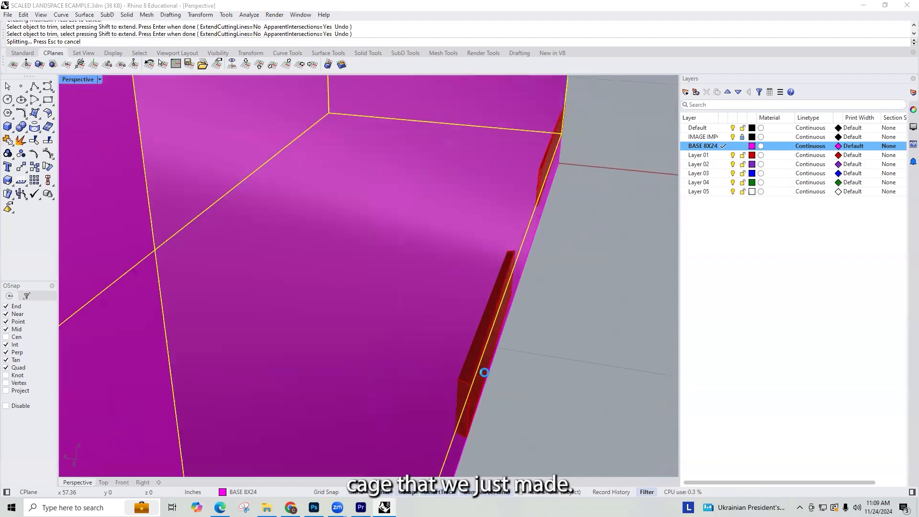
{"action": "scroll", "coordinate": [532, 183], "scroll_direction": "up", "scroll_amount": 2}
{"action": "scroll", "coordinate": [542, 173], "scroll_direction": "down", "scroll_amount": 1}
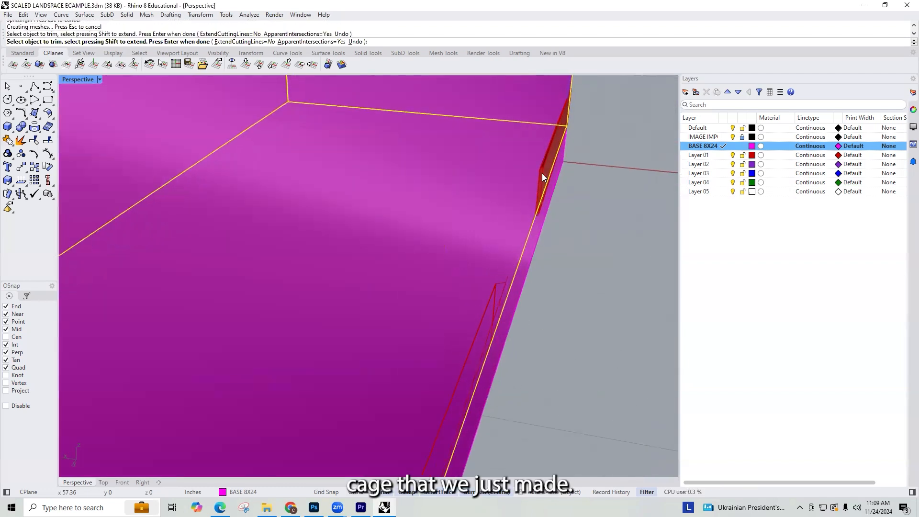
{"action": "left_click", "coordinate": [542, 173]}
Step: Trim the Layer 01 polysurface overhanging the short wall at the loop end of the box
{"action": "scroll", "coordinate": [585, 252], "scroll_direction": "down", "scroll_amount": 6}
{"action": "scroll", "coordinate": [557, 274], "scroll_direction": "down", "scroll_amount": 2}
{"action": "scroll", "coordinate": [522, 217], "scroll_direction": "up", "scroll_amount": 8}
{"action": "scroll", "coordinate": [404, 173], "scroll_direction": "down", "scroll_amount": 2}
{"action": "left_click", "coordinate": [401, 176]}
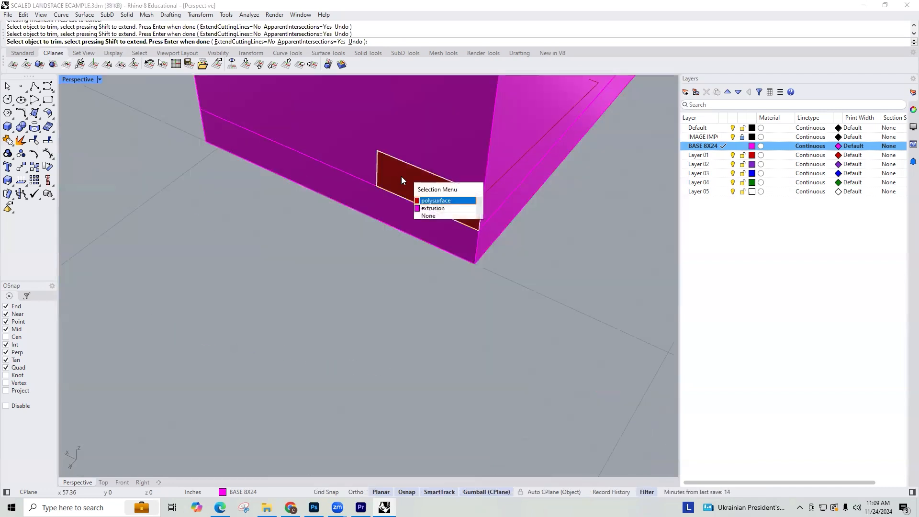
{"action": "left_click", "coordinate": [427, 200]}
{"action": "scroll", "coordinate": [409, 252], "scroll_direction": "down", "scroll_amount": 10}
Step: Trim the Layer 02, Layer 03 and Layer 04 pieces protruding through the short wall at the triangle end
{"action": "right_click_drag", "start_coordinate": [410, 254], "coordinate": [351, 270]}
{"action": "scroll", "coordinate": [317, 294], "scroll_direction": "up", "scroll_amount": 6}
{"action": "left_click", "coordinate": [317, 295]}
{"action": "scroll", "coordinate": [332, 300], "scroll_direction": "down", "scroll_amount": 10}
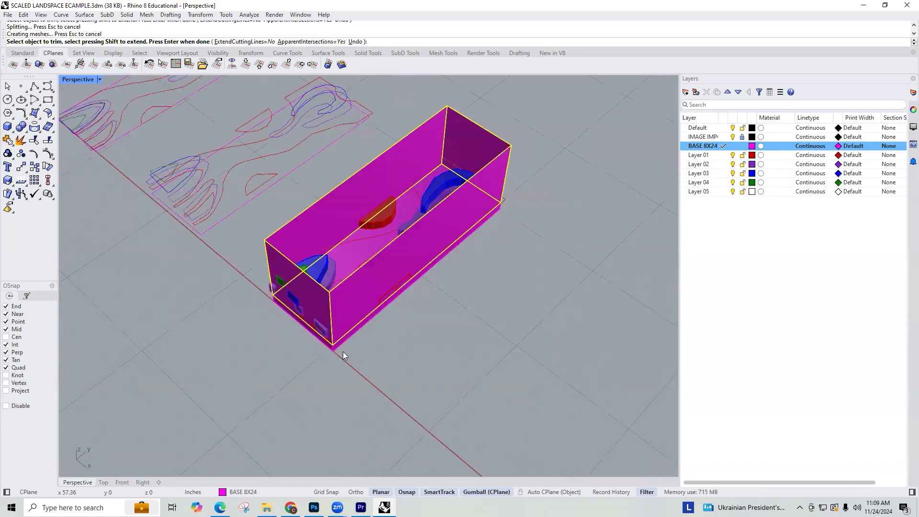
{"action": "scroll", "coordinate": [349, 362], "scroll_direction": "up", "scroll_amount": 5}
{"action": "left_click", "coordinate": [460, 417]}
{"action": "left_click", "coordinate": [514, 410]}
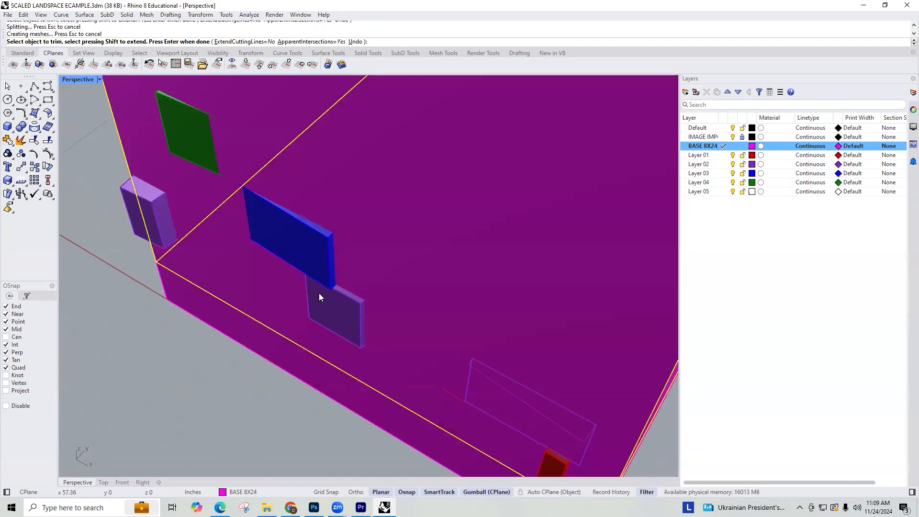
{"action": "left_click", "coordinate": [312, 257]}
{"action": "left_click", "coordinate": [193, 134]}
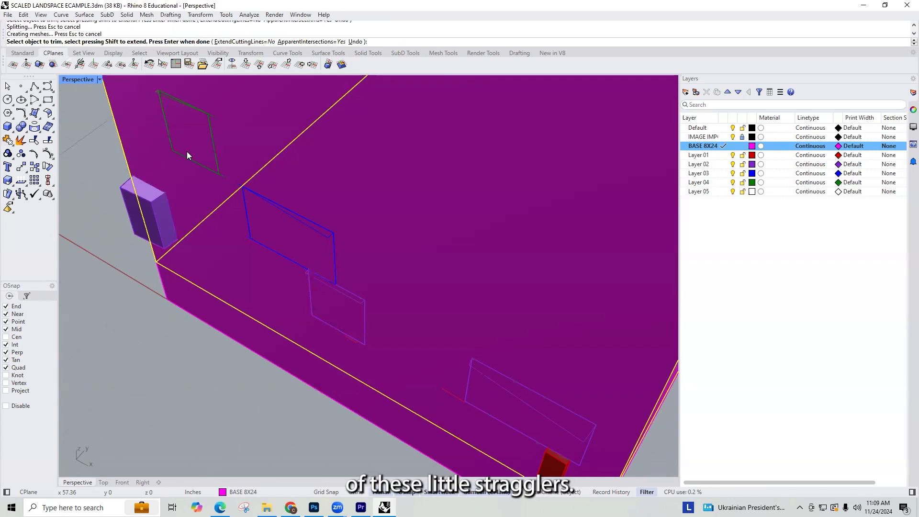
{"action": "left_click", "coordinate": [159, 215]}
Step: Trim the remaining stray pieces outside the box around the corners of the triangle end
{"action": "scroll", "coordinate": [141, 136], "scroll_direction": "down", "scroll_amount": 12}
{"action": "scroll", "coordinate": [245, 221], "scroll_direction": "up", "scroll_amount": 13}
{"action": "left_click", "coordinate": [307, 256]}
{"action": "scroll", "coordinate": [307, 255], "scroll_direction": "down", "scroll_amount": 12}
{"action": "right_click_drag", "start_coordinate": [309, 254], "coordinate": [428, 232]}
{"action": "left_click", "coordinate": [421, 290]}
{"action": "scroll", "coordinate": [421, 289], "scroll_direction": "down", "scroll_amount": 10}
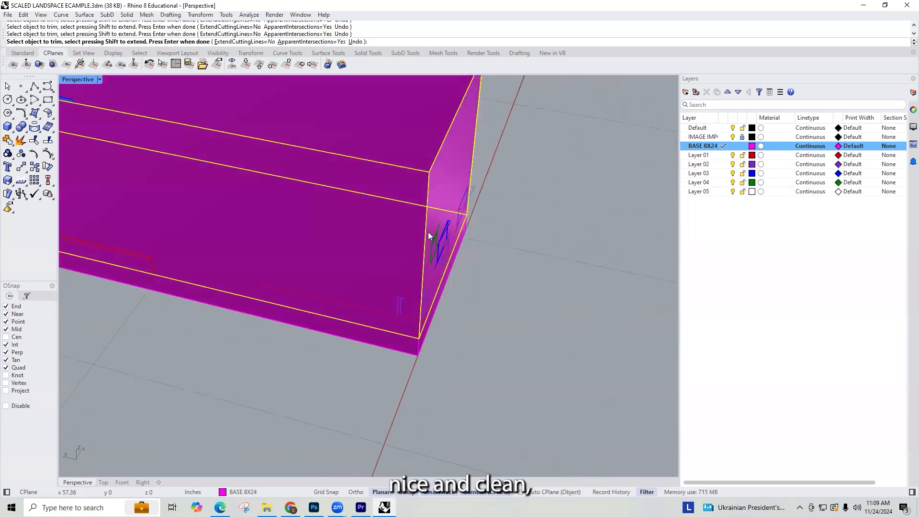
{"action": "scroll", "coordinate": [450, 230], "scroll_direction": "up", "scroll_amount": 10}
{"action": "left_click", "coordinate": [471, 208]}
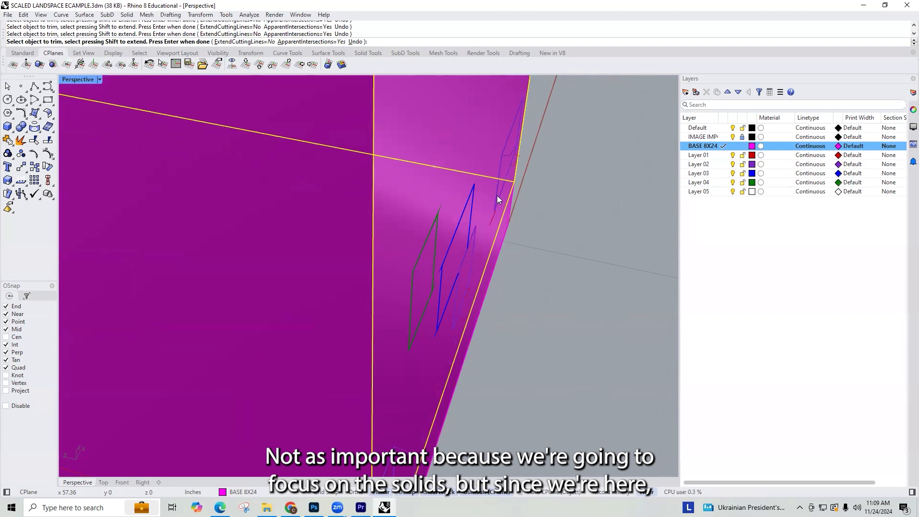
Step: Inspect the box walls from all sides for leftover overhangs and end the Trim command
{"action": "scroll", "coordinate": [526, 172], "scroll_direction": "down", "scroll_amount": 6}
{"action": "right_click_drag", "start_coordinate": [534, 190], "coordinate": [465, 311]}
{"action": "right_click_drag", "start_coordinate": [527, 263], "coordinate": [250, 254]}
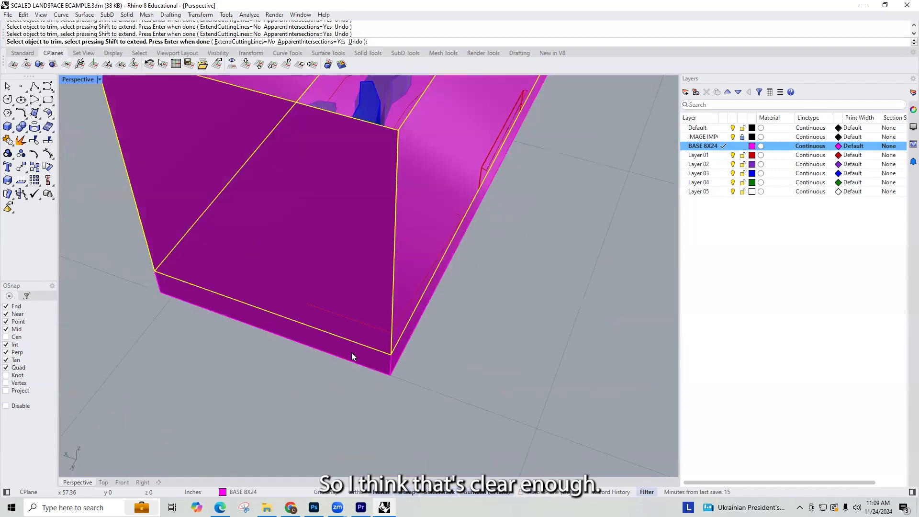
{"action": "right_click_drag", "start_coordinate": [493, 164], "coordinate": [517, 222]}
{"action": "scroll", "coordinate": [509, 202], "scroll_direction": "up", "scroll_amount": 2}
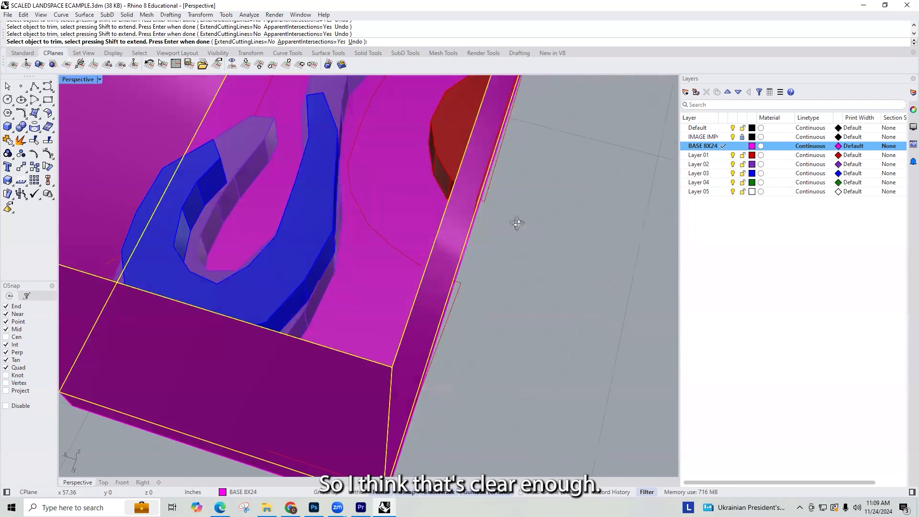
{"action": "scroll", "coordinate": [480, 225], "scroll_direction": "down", "scroll_amount": 2}
{"action": "right_click_drag", "start_coordinate": [456, 283], "coordinate": [233, 236]}
{"action": "scroll", "coordinate": [441, 294], "scroll_direction": "down", "scroll_amount": 4}
{"action": "key", "text": "Escape"}
Step: Examine the inside of the box and the grouped Layer 01 outlines of the trimmed stack
{"action": "scroll", "coordinate": [277, 209], "scroll_direction": "up", "scroll_amount": 6}
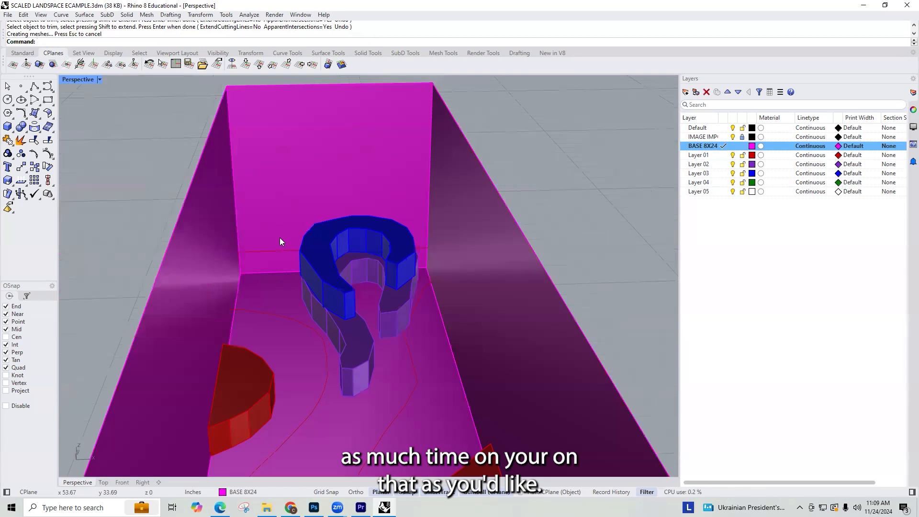
{"action": "left_click", "coordinate": [273, 317]}
{"action": "scroll", "coordinate": [287, 275], "scroll_direction": "down", "scroll_amount": 5}
{"action": "right_click_drag", "start_coordinate": [296, 297], "coordinate": [212, 291]}
{"action": "right_click_drag", "start_coordinate": [257, 268], "coordinate": [217, 268]}
{"action": "right_click_drag", "start_coordinate": [362, 344], "coordinate": [315, 366]}
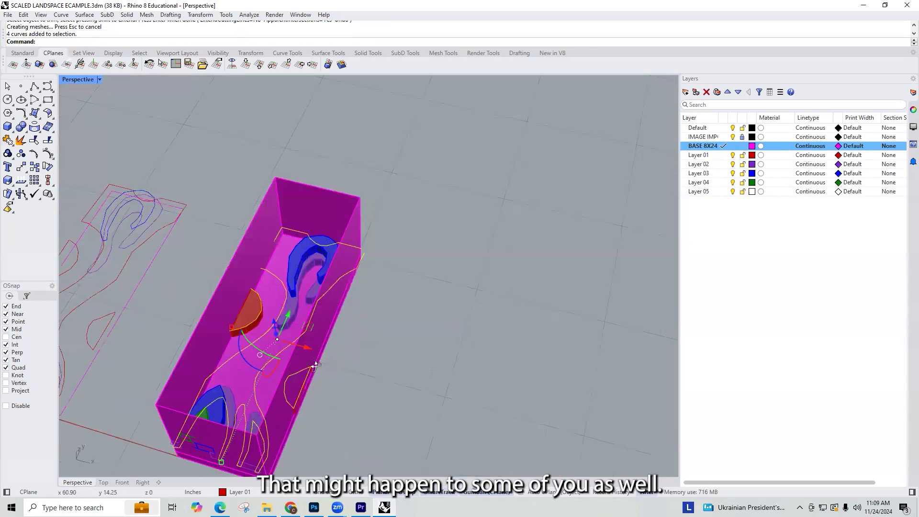
{"action": "right_click_drag", "start_coordinate": [260, 384], "coordinate": [334, 316]}
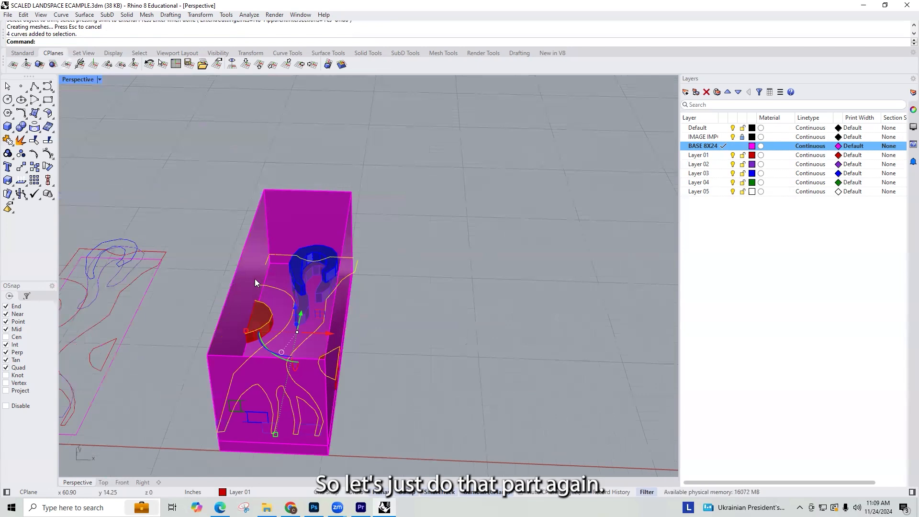
{"action": "scroll", "coordinate": [255, 278], "scroll_direction": "down", "scroll_amount": 3}
{"action": "key", "text": "Escape"}
{"action": "scroll", "coordinate": [330, 283], "scroll_direction": "up", "scroll_amount": 3}
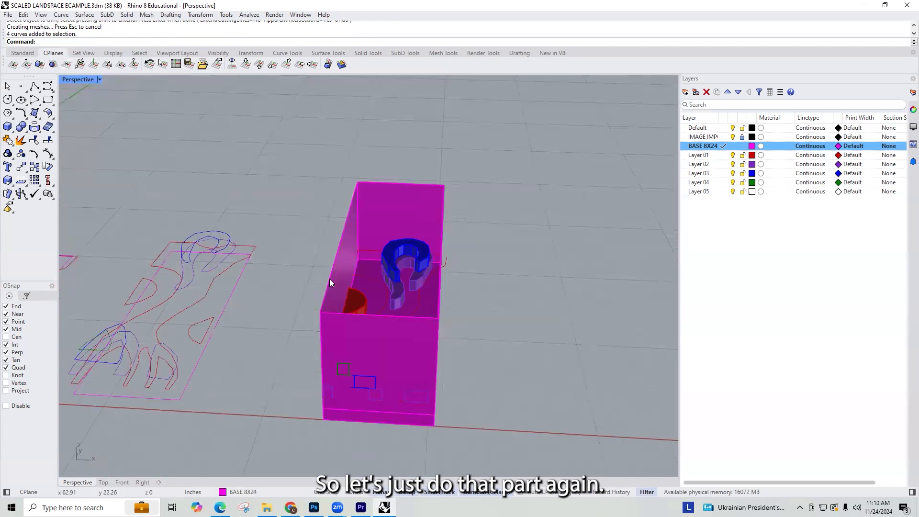
Step: Copy the neighbouring set's Layer 01 outlines to the far side of the box, ungroup them and select the main outline
{"action": "left_click", "coordinate": [205, 295]}
{"action": "scroll", "coordinate": [215, 306], "scroll_direction": "down", "scroll_amount": 1}
{"action": "left_click_drag", "start_coordinate": [218, 303], "coordinate": [574, 319]}
{"action": "key", "text": "alt"}
{"action": "type", "text": "Ung"}
{"action": "key", "text": "Return"}
{"action": "key", "text": "Escape"}
{"action": "left_click", "coordinate": [569, 282]}
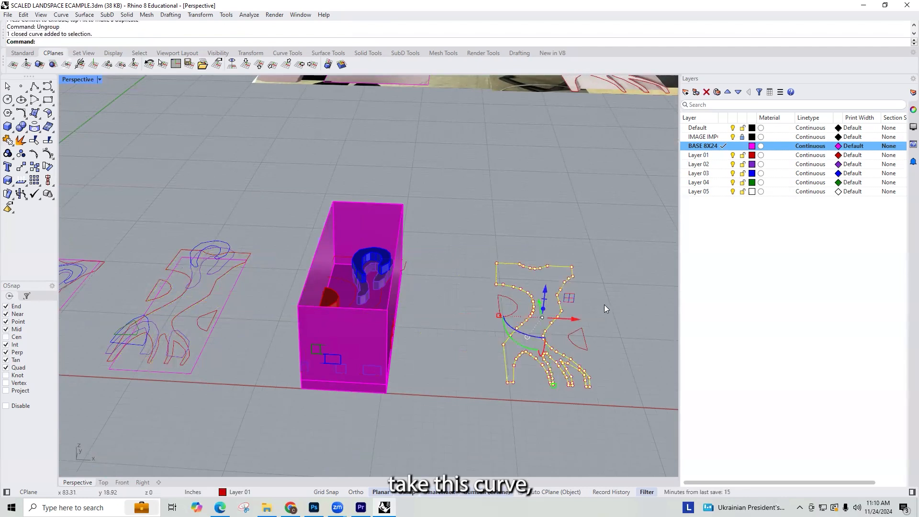
Step: Copy the main Layer 01 outline into the box, matching the half-round outline's corner to the same corner inside the box
{"action": "type", "text": "copy"}
{"action": "key", "text": "Return"}
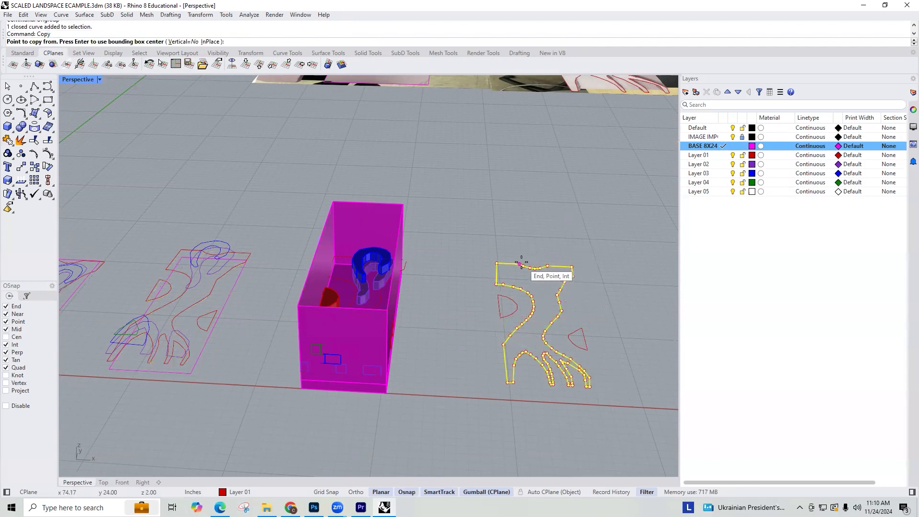
{"action": "scroll", "coordinate": [515, 312], "scroll_direction": "up", "scroll_amount": 5}
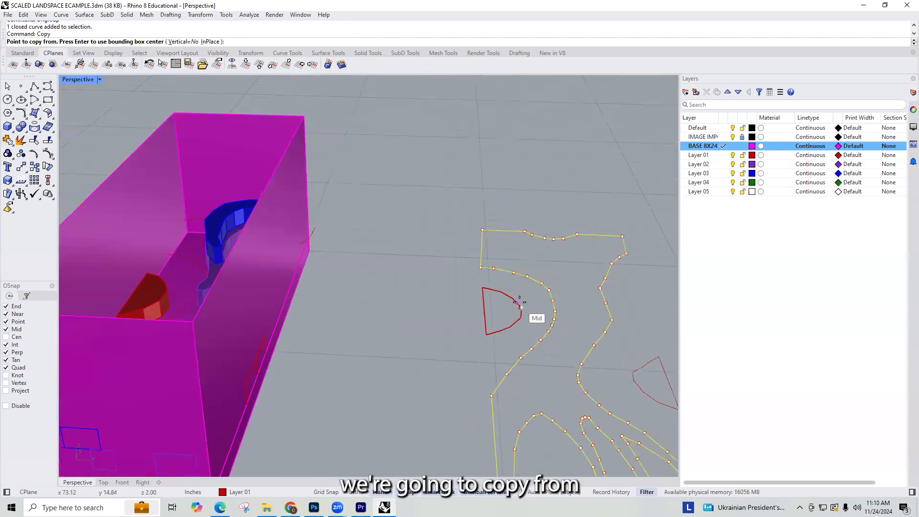
{"action": "left_click", "coordinate": [633, 374]}
{"action": "scroll", "coordinate": [391, 302], "scroll_direction": "down", "scroll_amount": 8}
{"action": "scroll", "coordinate": [306, 283], "scroll_direction": "up", "scroll_amount": 4}
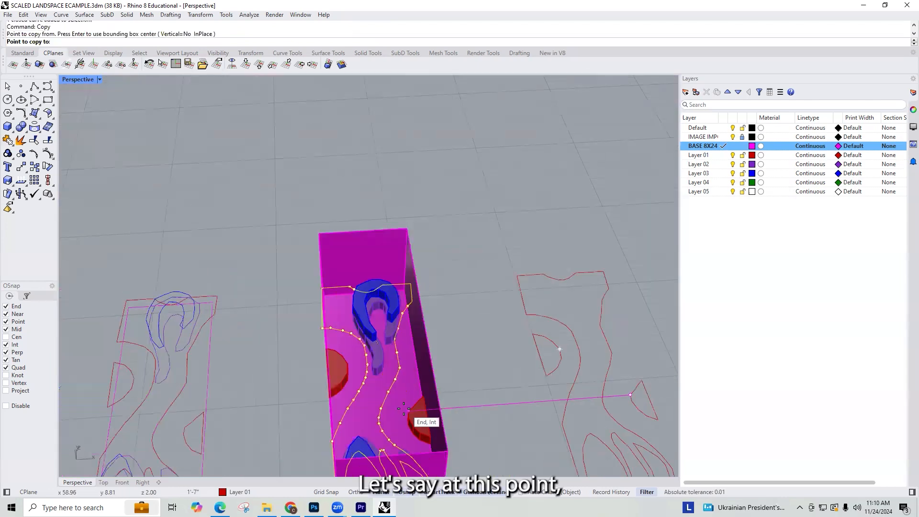
{"action": "left_click", "coordinate": [435, 407]}
{"action": "key", "text": "Return"}
{"action": "key", "text": "Escape"}
Step: Make Layer 01 current and extrude the outline copied inside the box into a solid 1 inch high
{"action": "left_click", "coordinate": [399, 368]}
{"action": "left_click", "coordinate": [452, 394]}
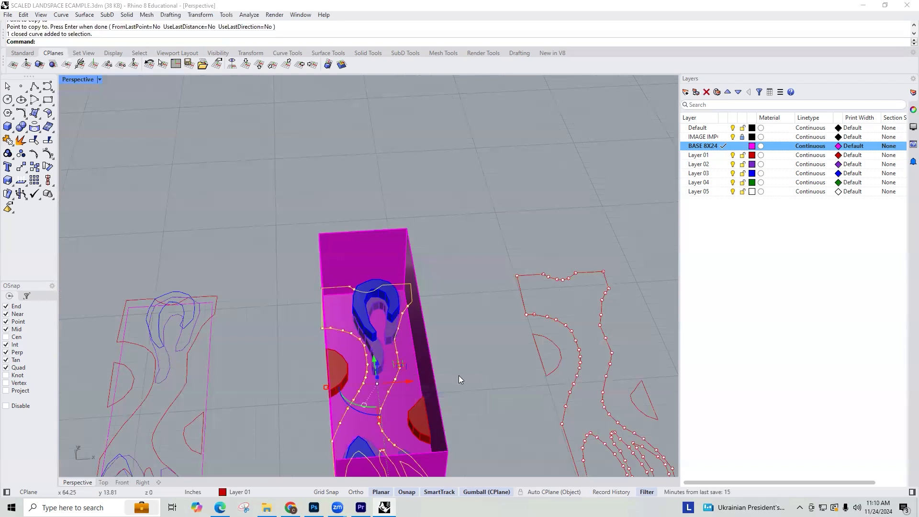
{"action": "right_click_drag", "start_coordinate": [458, 375], "coordinate": [459, 346]}
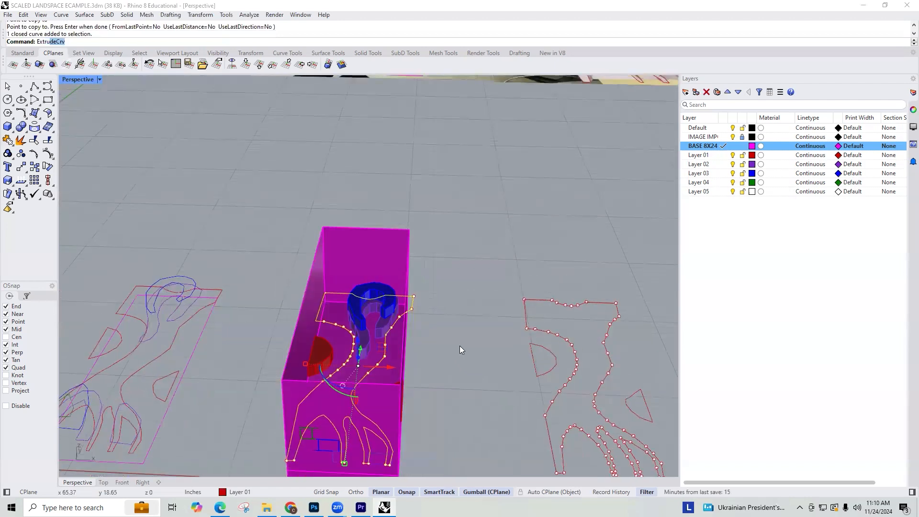
{"action": "key", "text": "Return"}
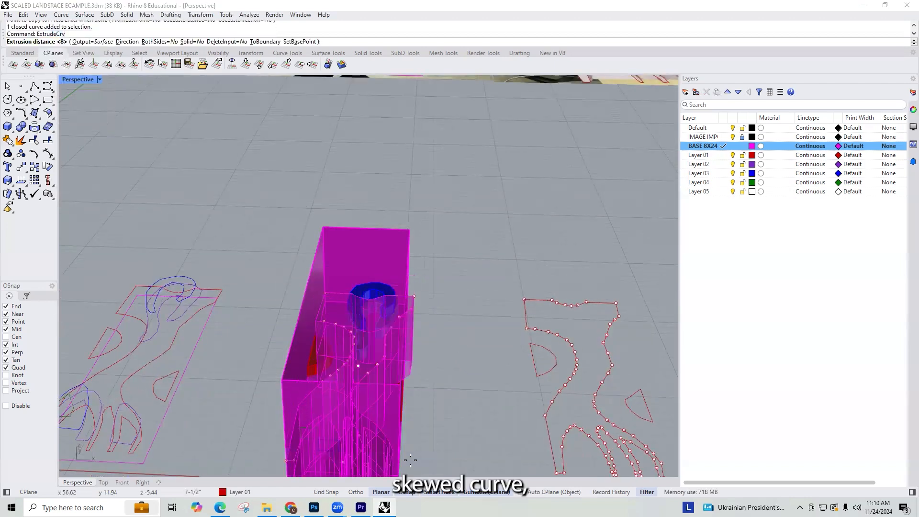
{"action": "key", "text": "Escape"}
{"action": "left_click", "coordinate": [722, 156]}
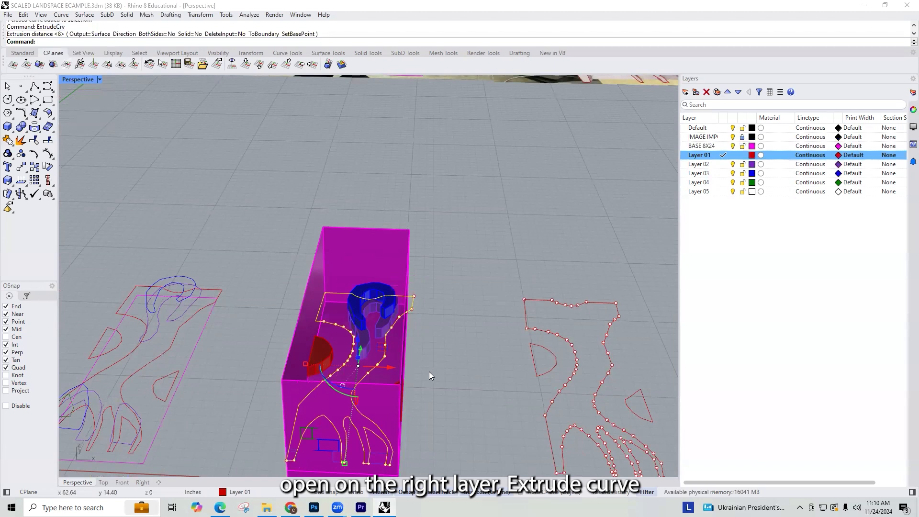
{"action": "key", "text": "Return"}
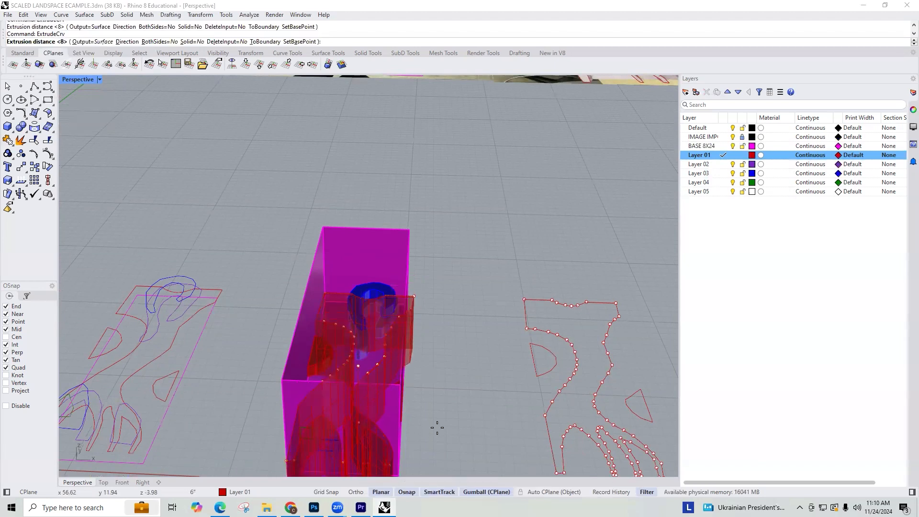
{"action": "type", "text": "s"}
{"action": "key", "text": "Return"}
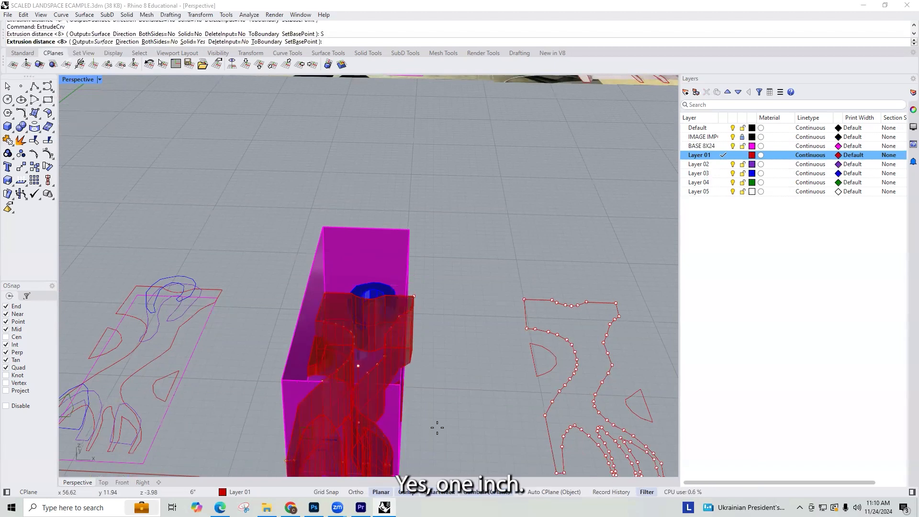
{"action": "type", "text": "1"}
{"action": "key", "text": "Return"}
Step: Using the magenta box as the cutting object, trim the new solid's overhangs outside both long walls near the horseshoe end
{"action": "scroll", "coordinate": [388, 259], "scroll_direction": "up", "scroll_amount": 4}
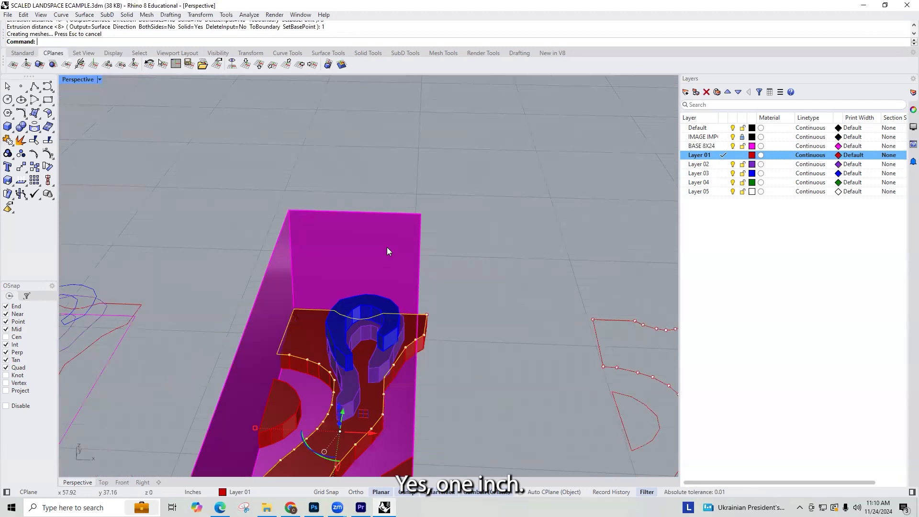
{"action": "left_click", "coordinate": [387, 248]}
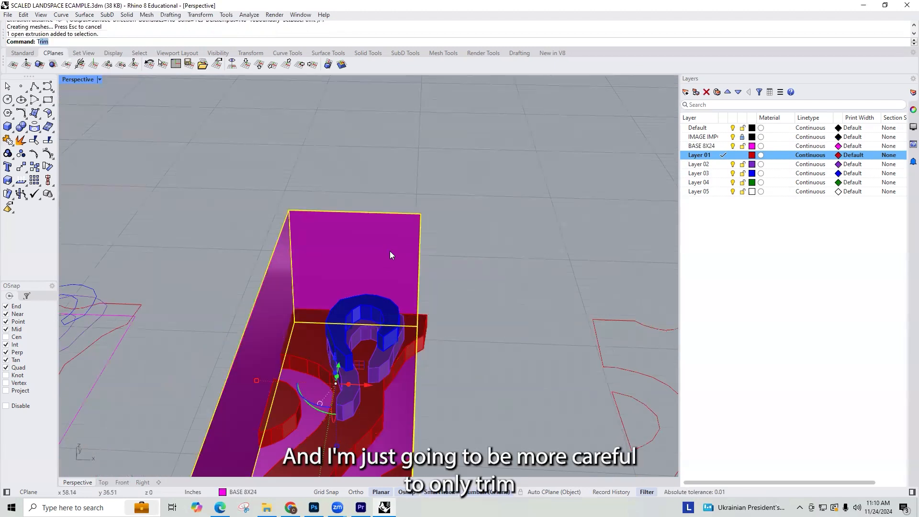
{"action": "key", "text": "Return"}
{"action": "scroll", "coordinate": [395, 323], "scroll_direction": "up", "scroll_amount": 2}
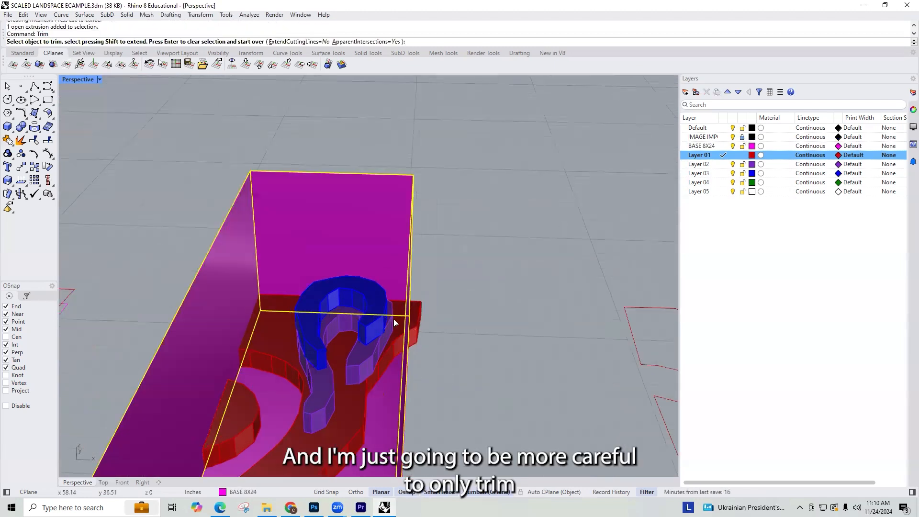
{"action": "left_click", "coordinate": [417, 334]}
{"action": "scroll", "coordinate": [417, 334], "scroll_direction": "down", "scroll_amount": 5}
{"action": "scroll", "coordinate": [256, 402], "scroll_direction": "up", "scroll_amount": 3}
{"action": "right_click_drag", "start_coordinate": [256, 402], "coordinate": [303, 328]}
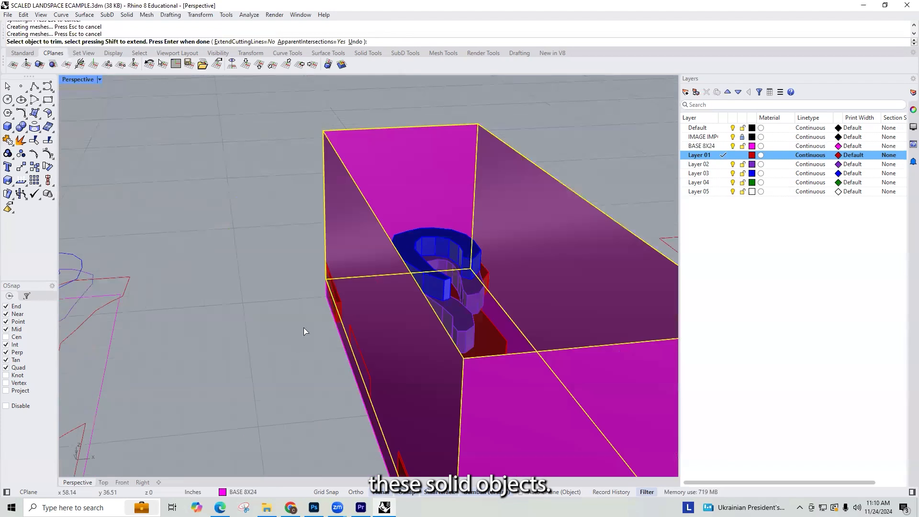
{"action": "left_click", "coordinate": [339, 304]}
{"action": "right_click_drag", "start_coordinate": [339, 305], "coordinate": [367, 220]}
{"action": "scroll", "coordinate": [388, 262], "scroll_direction": "down", "scroll_amount": 6}
Step: Trim the three narrow finger ends of the Layer 01 solid that protrude through the box's short wall at the triangle end
{"action": "right_click_drag", "start_coordinate": [398, 320], "coordinate": [477, 429]}
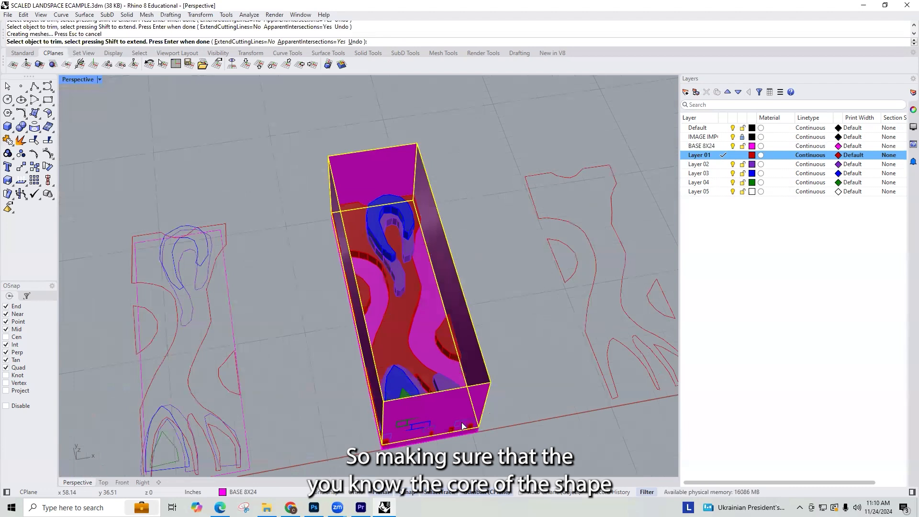
{"action": "scroll", "coordinate": [462, 426], "scroll_direction": "up", "scroll_amount": 8}
{"action": "left_click", "coordinate": [460, 433]}
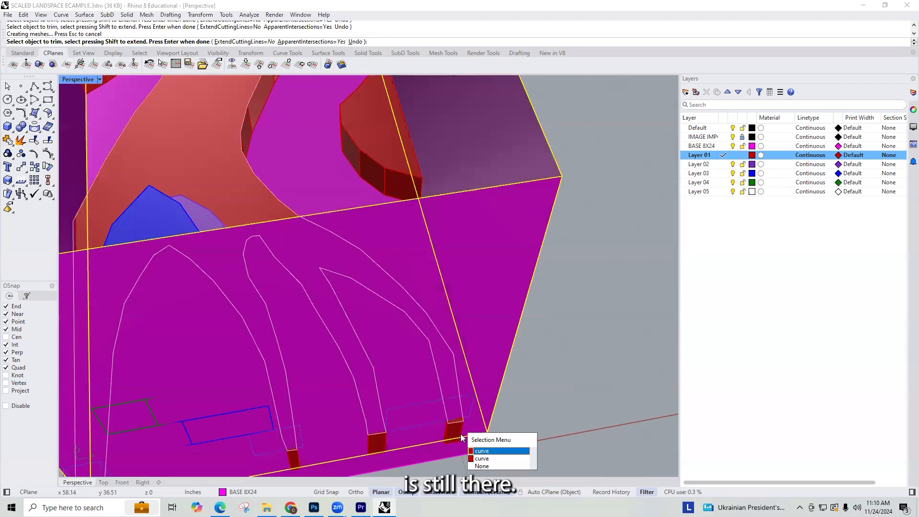
{"action": "left_click", "coordinate": [497, 451]}
{"action": "left_click", "coordinate": [378, 445]}
{"action": "left_click", "coordinate": [293, 458]}
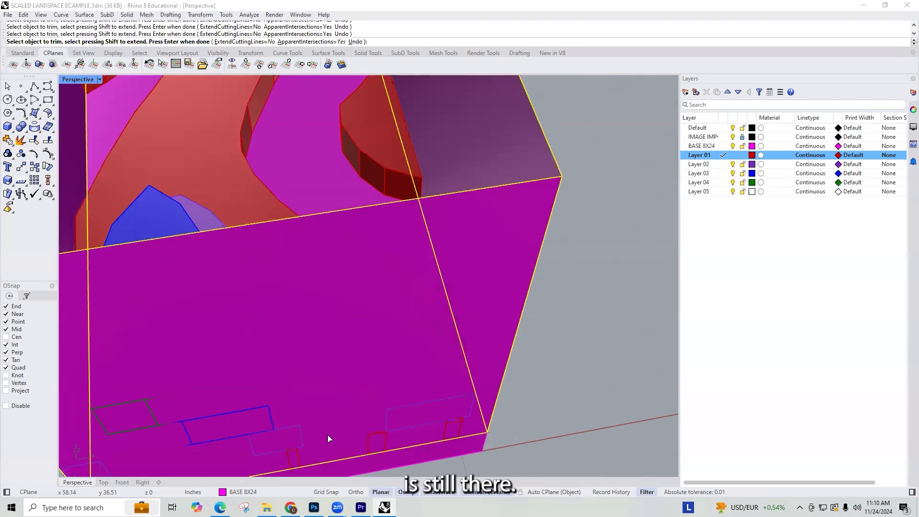
Step: Inspect the box walls and interior from all sides for remaining Layer 01 overhangs or missing pieces
{"action": "scroll", "coordinate": [327, 435], "scroll_direction": "down", "scroll_amount": 5}
{"action": "scroll", "coordinate": [327, 430], "scroll_direction": "up", "scroll_amount": 2}
{"action": "scroll", "coordinate": [326, 402], "scroll_direction": "down", "scroll_amount": 4}
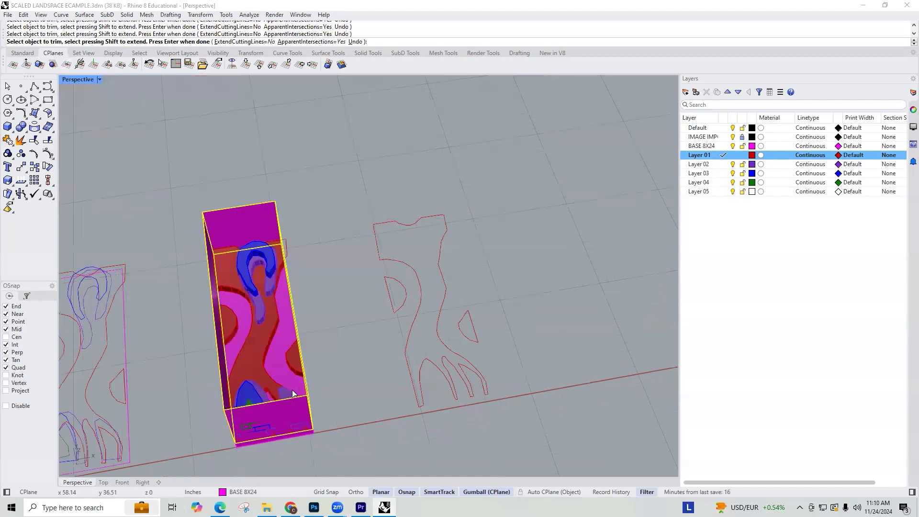
{"action": "right_click_drag", "start_coordinate": [293, 391], "coordinate": [263, 272]}
{"action": "scroll", "coordinate": [379, 311], "scroll_direction": "up", "scroll_amount": 2}
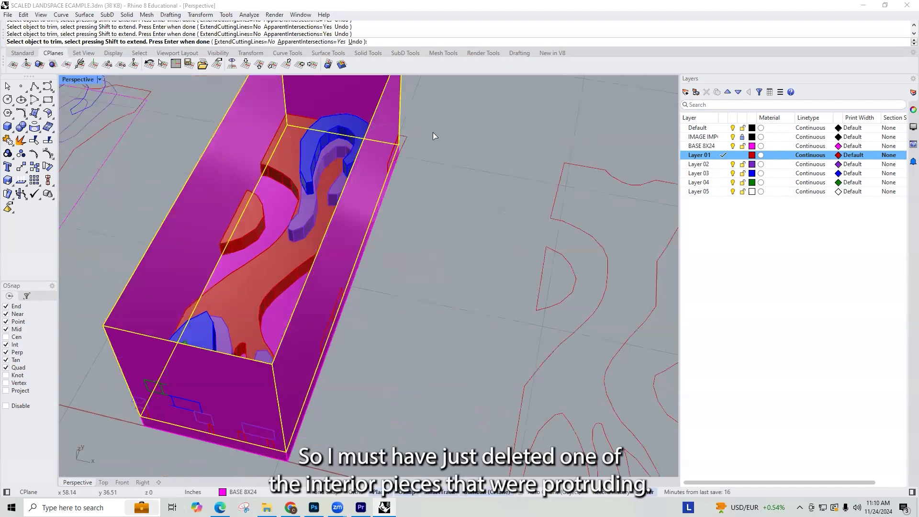
{"action": "scroll", "coordinate": [434, 144], "scroll_direction": "up", "scroll_amount": 5}
{"action": "scroll", "coordinate": [362, 243], "scroll_direction": "down", "scroll_amount": 5}
{"action": "scroll", "coordinate": [368, 254], "scroll_direction": "up", "scroll_amount": 2}
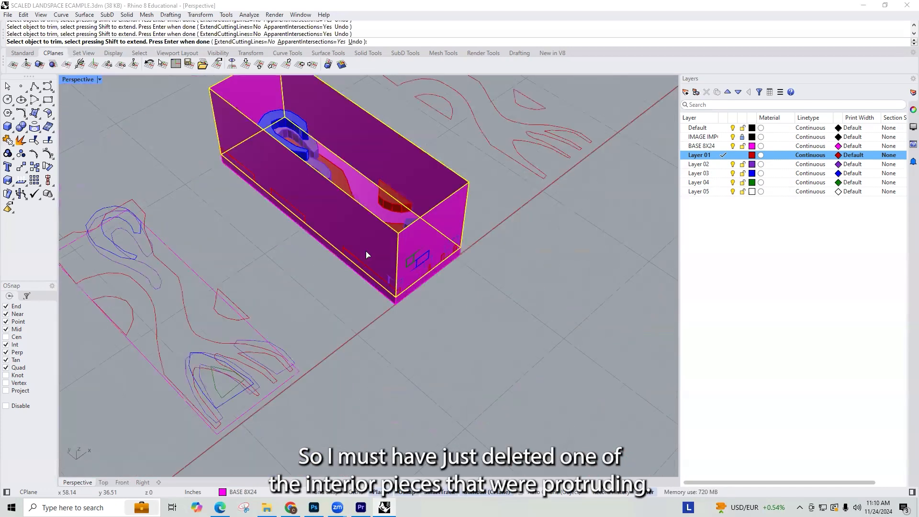
{"action": "scroll", "coordinate": [344, 278], "scroll_direction": "up", "scroll_amount": 2}
{"action": "scroll", "coordinate": [334, 283], "scroll_direction": "down", "scroll_amount": 6}
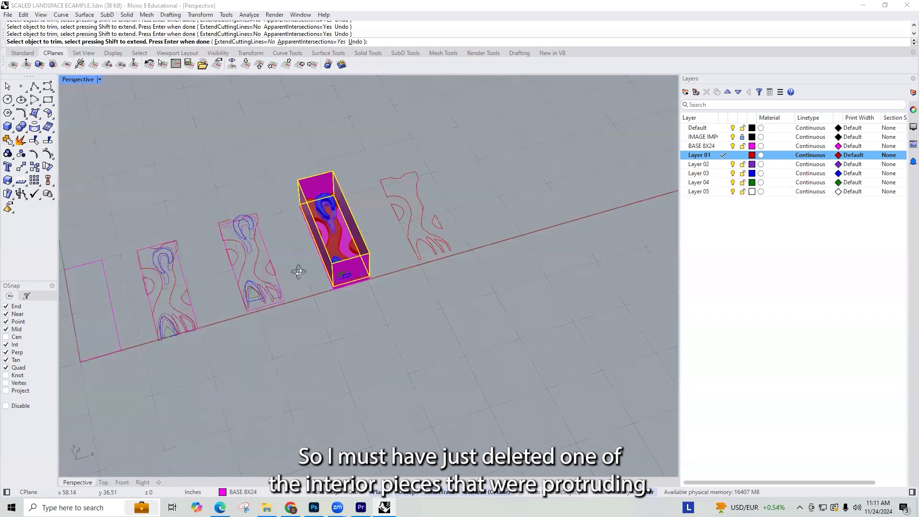
{"action": "scroll", "coordinate": [335, 225], "scroll_direction": "up", "scroll_amount": 7}
Step: End the trimming and cap the openings of the main Layer 01 piece
{"action": "key", "text": "Return"}
{"action": "left_click", "coordinate": [280, 192]}
{"action": "scroll", "coordinate": [282, 194], "scroll_direction": "down", "scroll_amount": 4}
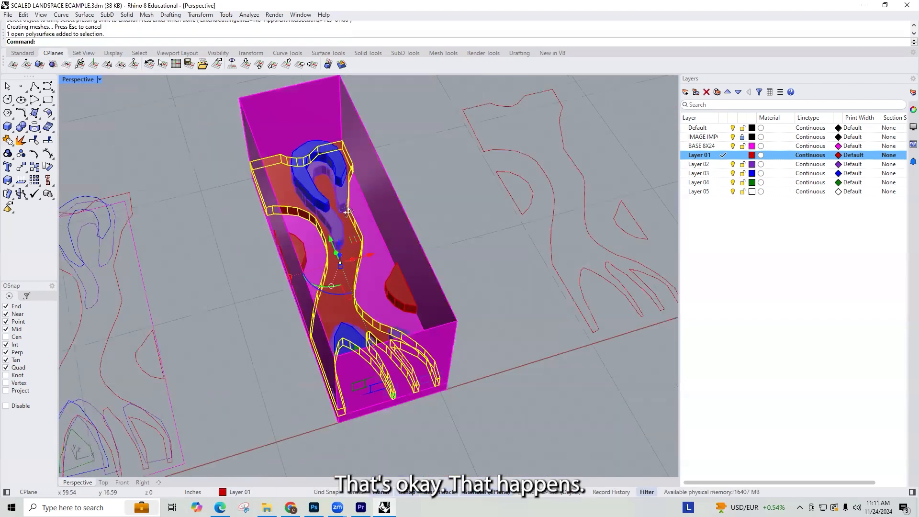
{"action": "right_click_drag", "start_coordinate": [324, 190], "coordinate": [407, 211]}
{"action": "type", "text": "cap"}
{"action": "key", "text": "Return"}
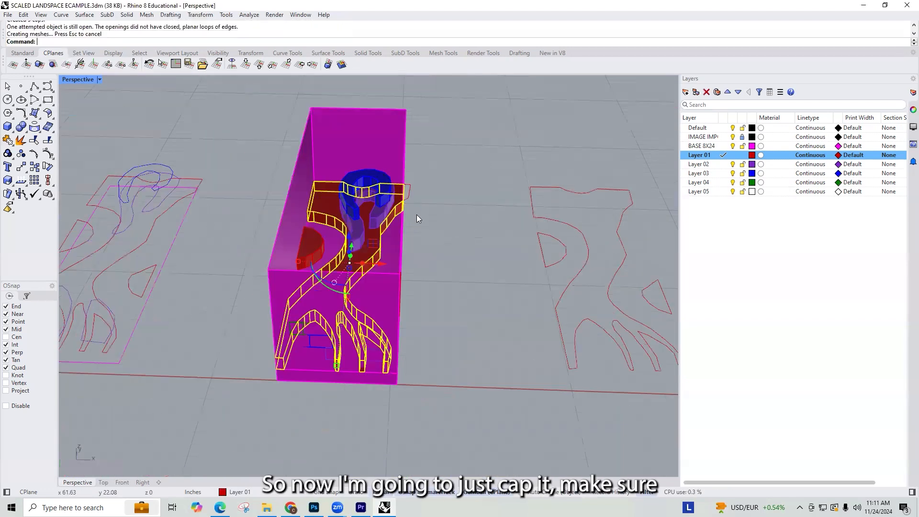
Step: Cap the two trimmed half-round Layer 01 pieces along the long walls of the box
{"action": "scroll", "coordinate": [306, 204], "scroll_direction": "up", "scroll_amount": 5}
{"action": "right_click_drag", "start_coordinate": [402, 220], "coordinate": [338, 217]}
{"action": "scroll", "coordinate": [330, 225], "scroll_direction": "down", "scroll_amount": 8}
{"action": "left_click", "coordinate": [331, 261]}
{"action": "scroll", "coordinate": [331, 262], "scroll_direction": "up", "scroll_amount": 5}
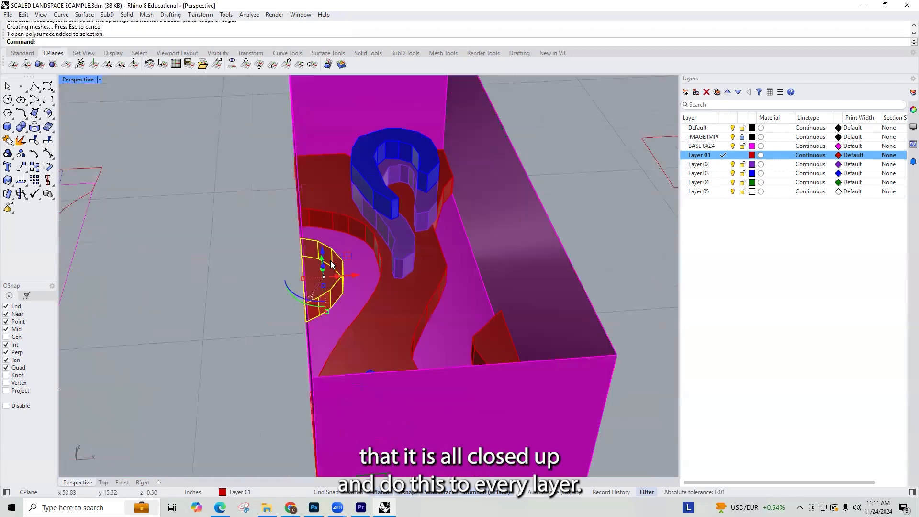
{"action": "right_click", "coordinate": [331, 261]}
{"action": "left_click", "coordinate": [490, 331]}
{"action": "right_click", "coordinate": [492, 334]}
Step: Delete the magenta trimming box and check the Layer 01 pieces along the base edge for openings still uncapped
{"action": "scroll", "coordinate": [491, 329], "scroll_direction": "down", "scroll_amount": 8}
{"action": "right_click_drag", "start_coordinate": [486, 328], "coordinate": [397, 353]}
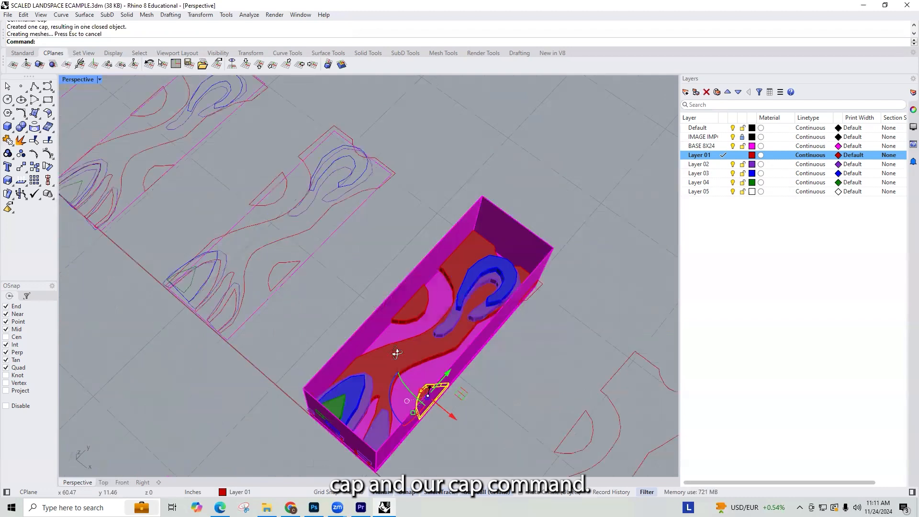
{"action": "left_click", "coordinate": [434, 280]}
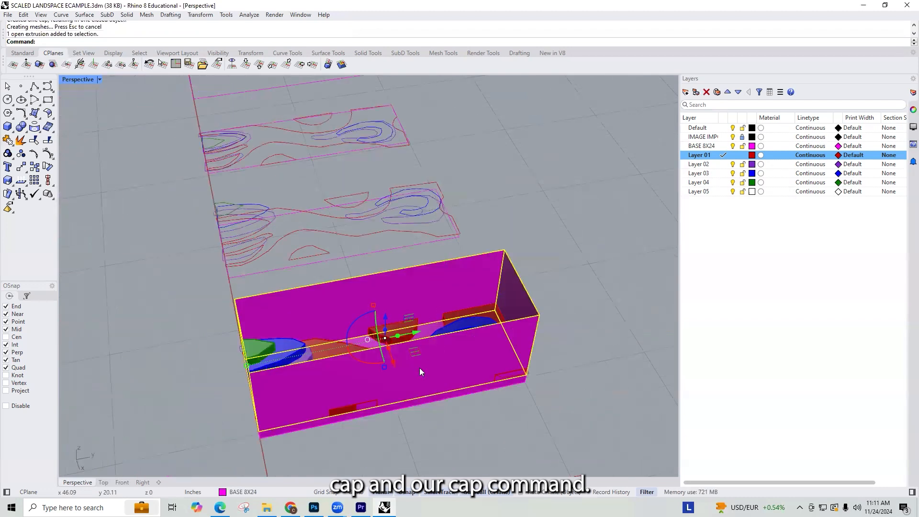
{"action": "key", "text": "Delete"}
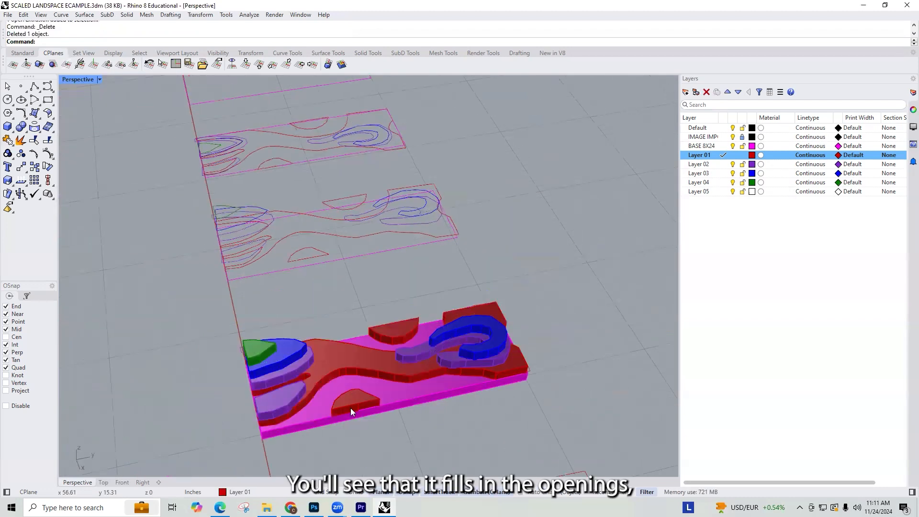
{"action": "scroll", "coordinate": [540, 317], "scroll_direction": "up", "scroll_amount": 5}
{"action": "right_click_drag", "start_coordinate": [325, 406], "coordinate": [339, 379]}
{"action": "right_click_drag", "start_coordinate": [321, 281], "coordinate": [475, 280]}
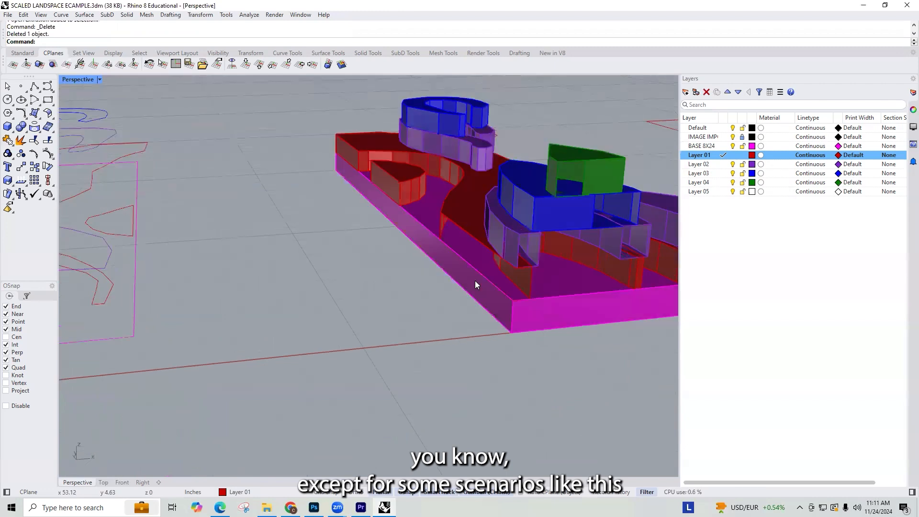
{"action": "scroll", "coordinate": [473, 223], "scroll_direction": "up", "scroll_amount": 5}
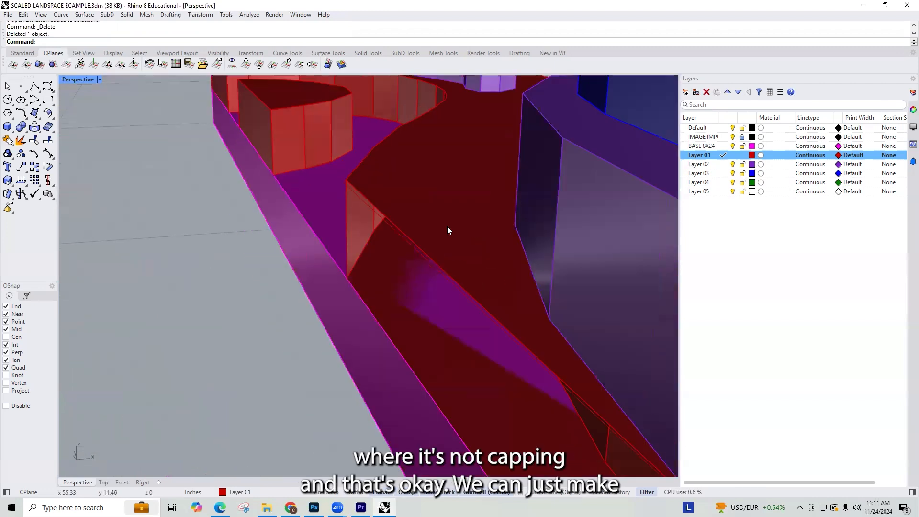
{"action": "left_click", "coordinate": [443, 229]}
{"action": "scroll", "coordinate": [445, 229], "scroll_direction": "down", "scroll_amount": 2}
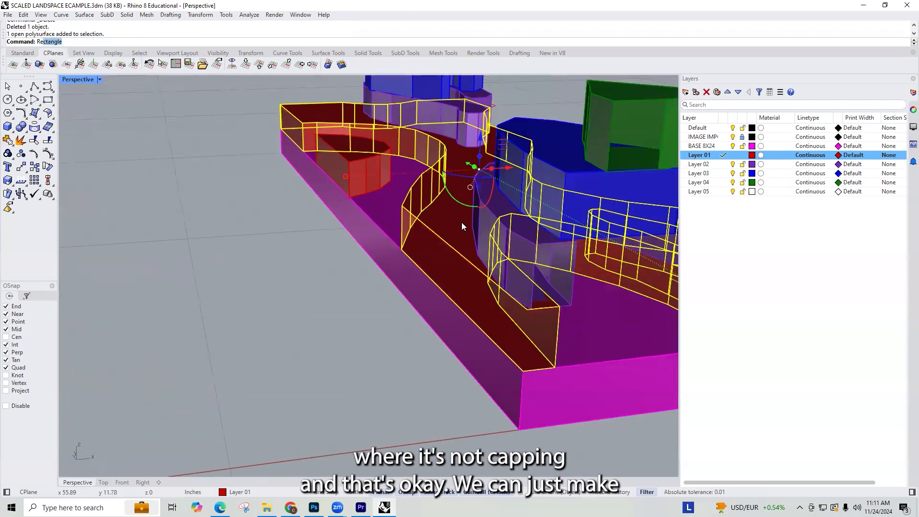
{"action": "key", "text": "Escape"}
{"action": "type", "text": "PlaceHole"}
{"action": "key", "text": "Return"}
{"action": "key", "text": "Escape"}
{"action": "key", "text": "Return"}
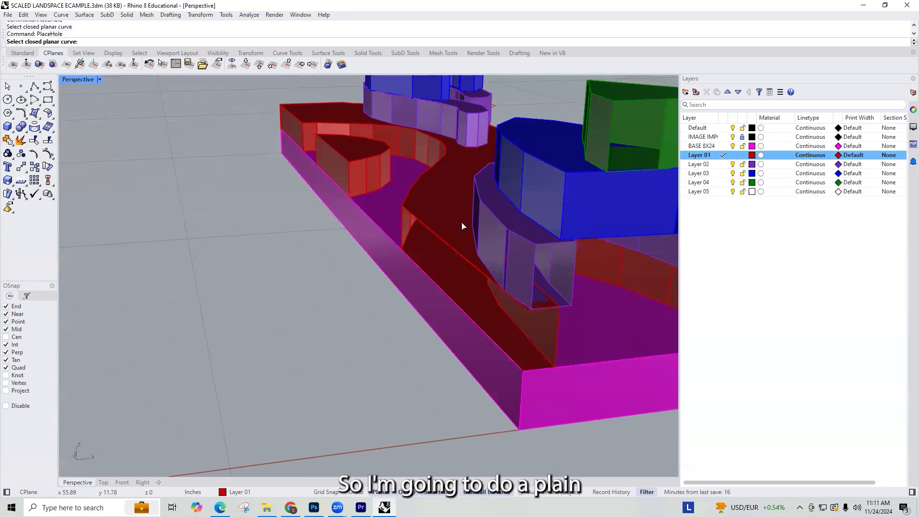
{"action": "type", "text": "B"}
{"action": "key", "text": "Escape"}
Step: Try to build a vertical plane along the upper edge of the main Layer 01 piece's open side
{"action": "type", "text": "Plane"}
{"action": "key", "text": "Return"}
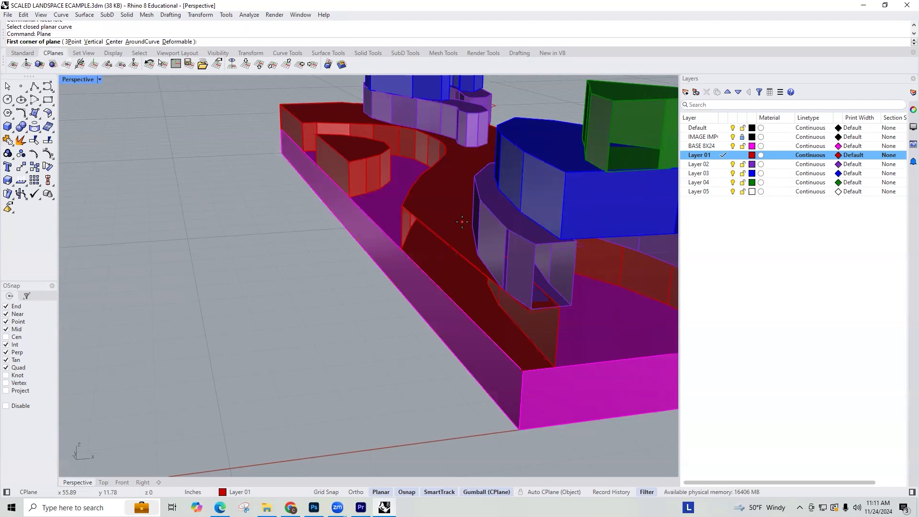
{"action": "type", "text": "V"}
{"action": "key", "text": "Return"}
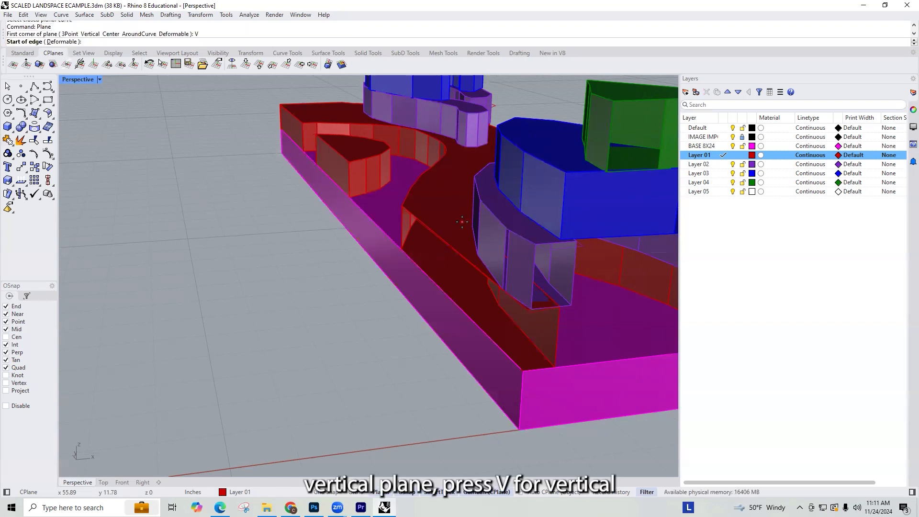
{"action": "left_click", "coordinate": [401, 206]}
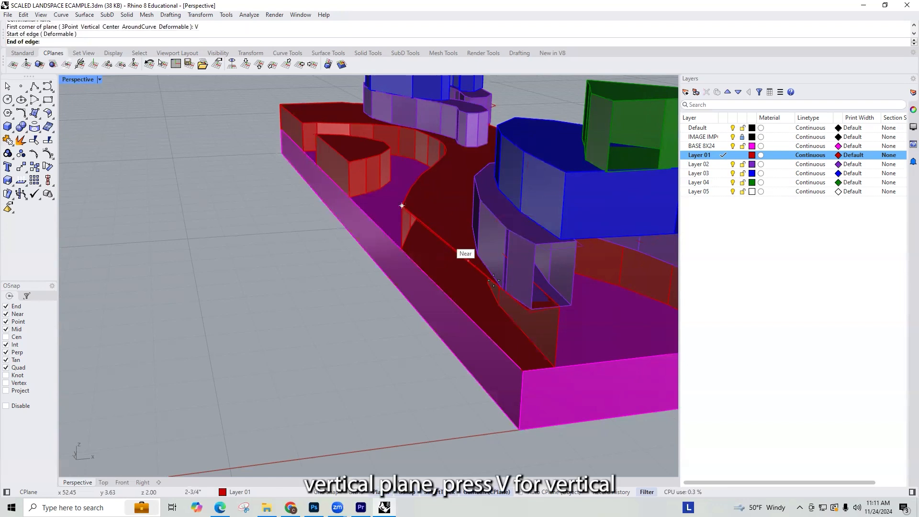
{"action": "left_click", "coordinate": [521, 308]}
{"action": "key", "text": "Escape"}
Step: Build a vertical plane over the main Layer 01 piece's open side, from its bottom edge up to its top edge
{"action": "key", "text": "Return"}
{"action": "scroll", "coordinate": [533, 319], "scroll_direction": "up", "scroll_amount": 3}
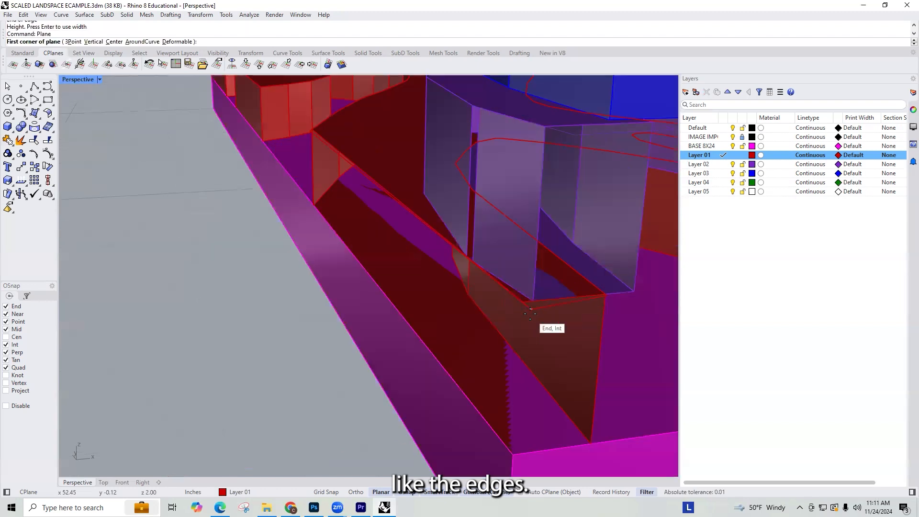
{"action": "type", "text": "V"}
{"action": "key", "text": "Return"}
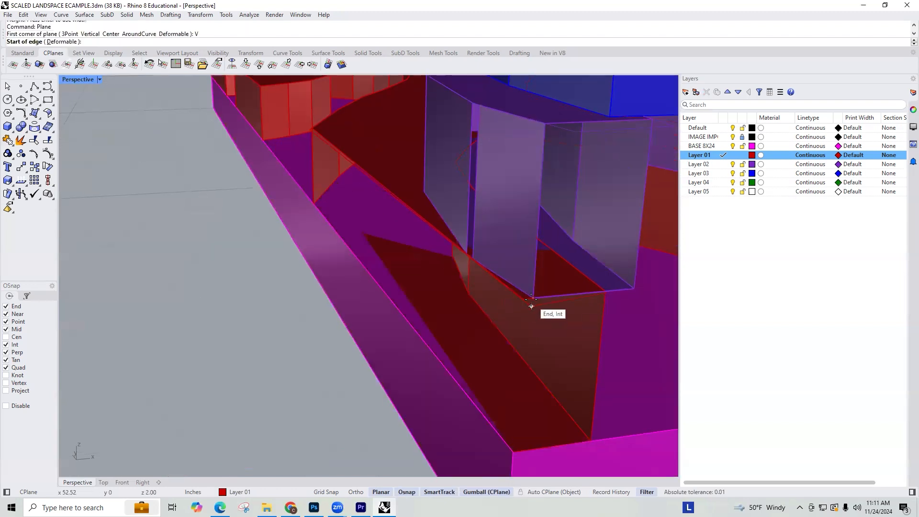
{"action": "left_click", "coordinate": [513, 451]}
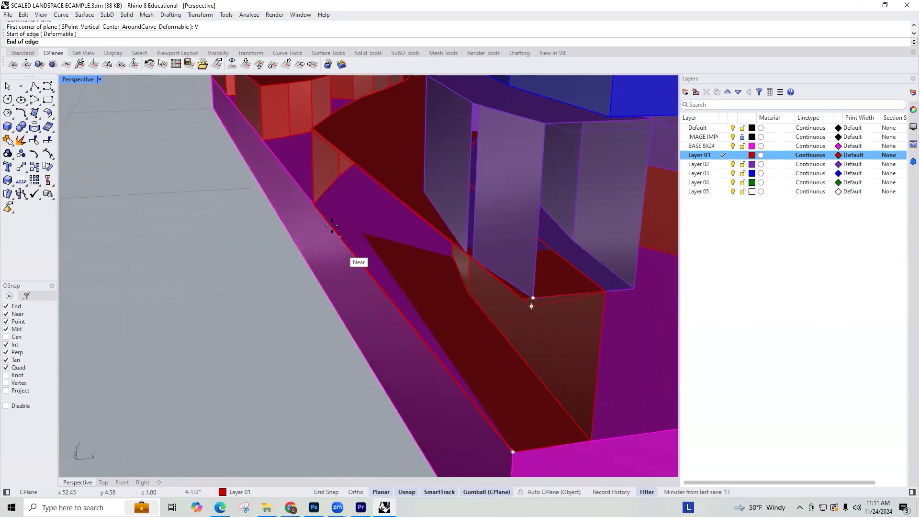
{"action": "left_click", "coordinate": [314, 204]}
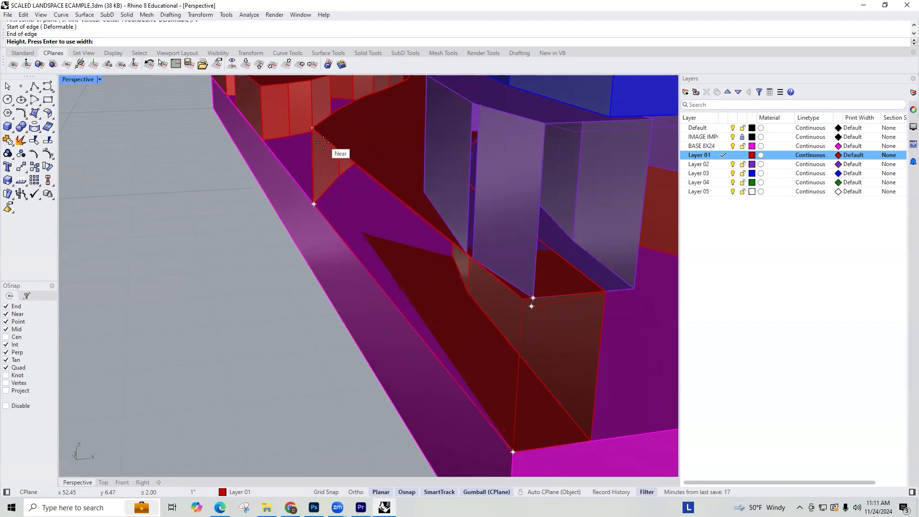
{"action": "left_click", "coordinate": [322, 138]}
Step: Join the new vertical plane to the main Layer 01 piece and cap the joined polysurface
{"action": "left_click", "coordinate": [402, 242]}
{"action": "left_click", "coordinate": [389, 169], "text": "shift"}
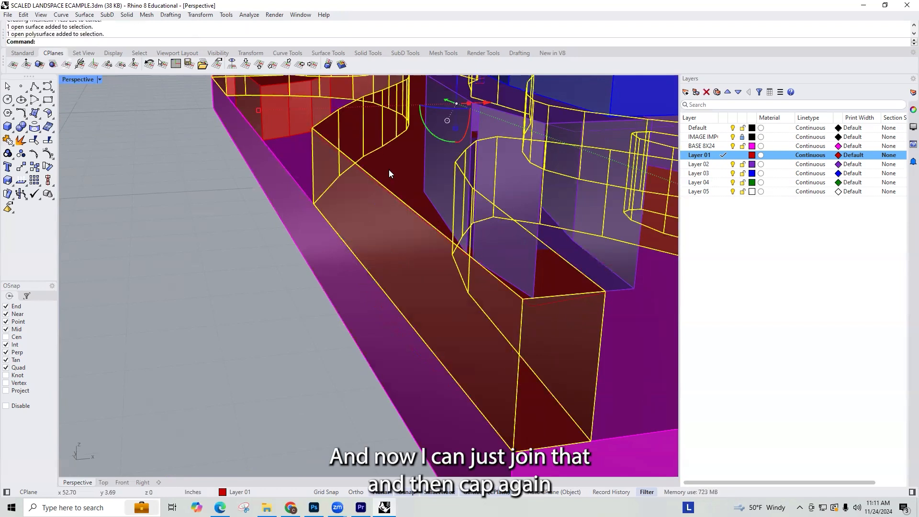
{"action": "key", "text": "Return"}
{"action": "type", "text": "cap"}
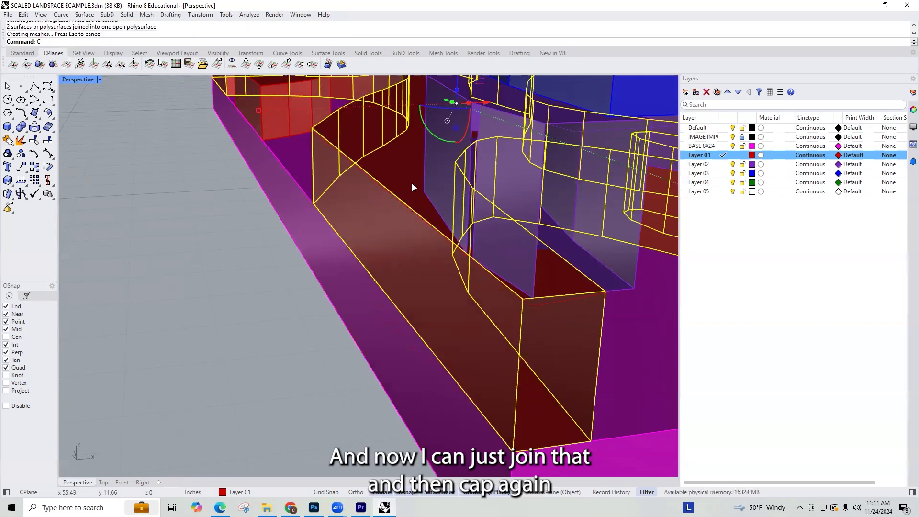
{"action": "key", "text": "Return"}
{"action": "key", "text": "Escape"}
Step: Make Layer 02 current and cap the open purple pieces at the near end of the base
{"action": "scroll", "coordinate": [412, 185], "scroll_direction": "down", "scroll_amount": 14}
{"action": "scroll", "coordinate": [426, 202], "scroll_direction": "up", "scroll_amount": 7}
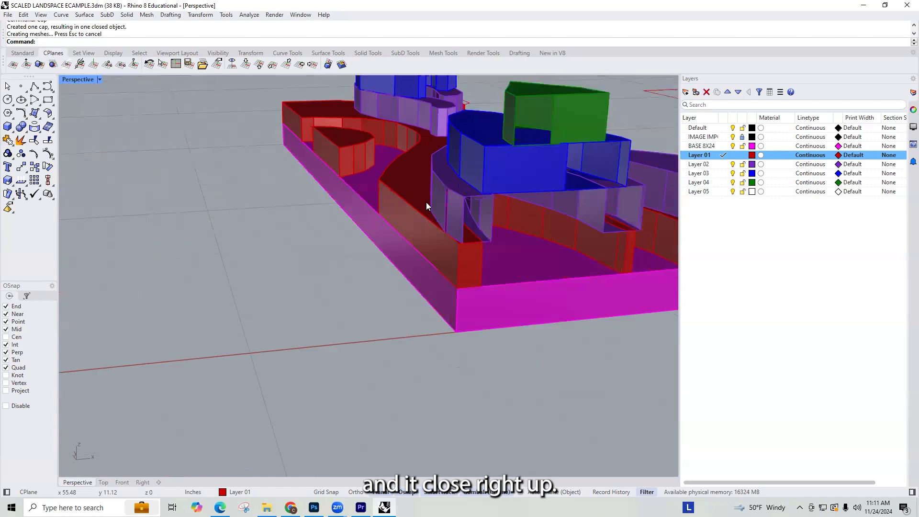
{"action": "right_click_drag", "start_coordinate": [456, 200], "coordinate": [446, 201]}
{"action": "left_click", "coordinate": [400, 177]}
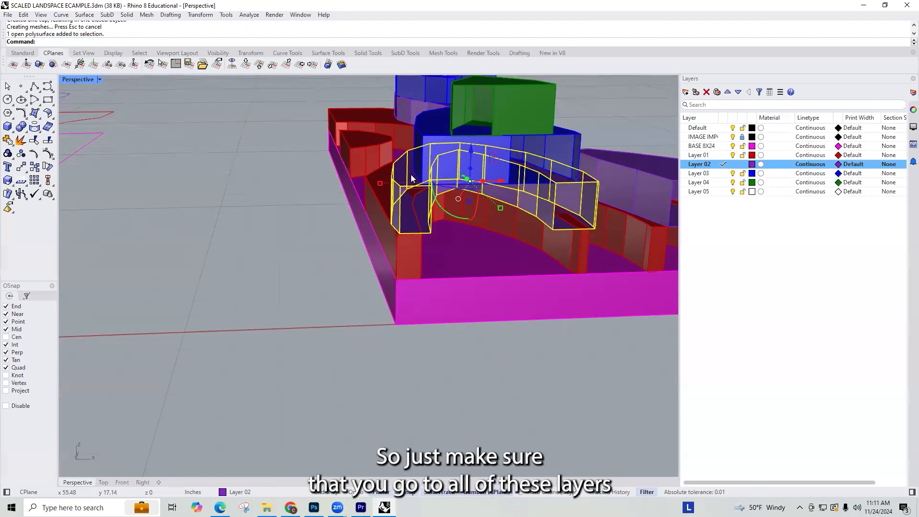
{"action": "type", "text": "Cap"}
{"action": "key", "text": "Return"}
{"action": "right_click_drag", "start_coordinate": [665, 125], "coordinate": [327, 135]}
{"action": "left_click", "coordinate": [549, 210]}
{"action": "key", "text": "Return"}
Step: Try to cap the curled Layer 02 piece at the far end and inspect the stack for remaining openings
{"action": "left_click", "coordinate": [305, 127]}
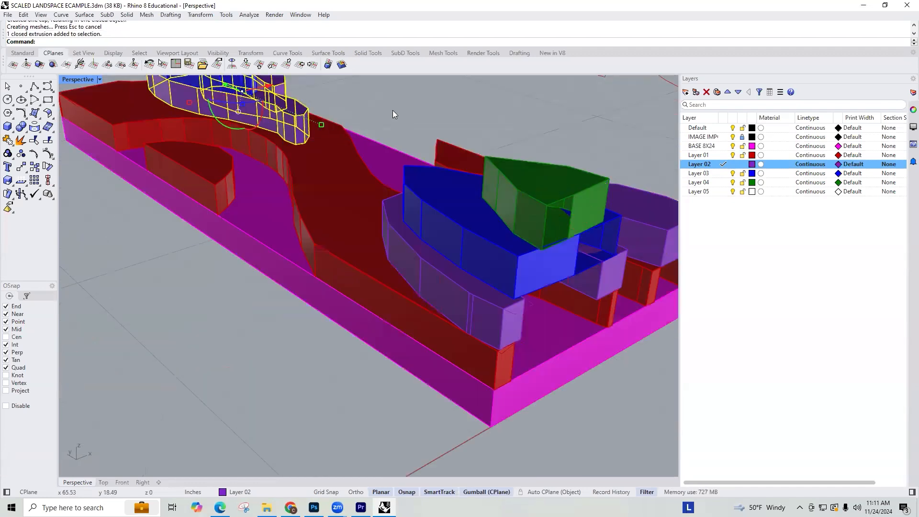
{"action": "key", "text": "Return"}
{"action": "scroll", "coordinate": [390, 142], "scroll_direction": "down", "scroll_amount": 5}
{"action": "right_click_drag", "start_coordinate": [275, 104], "coordinate": [556, 159]}
{"action": "left_click", "coordinate": [586, 230]}
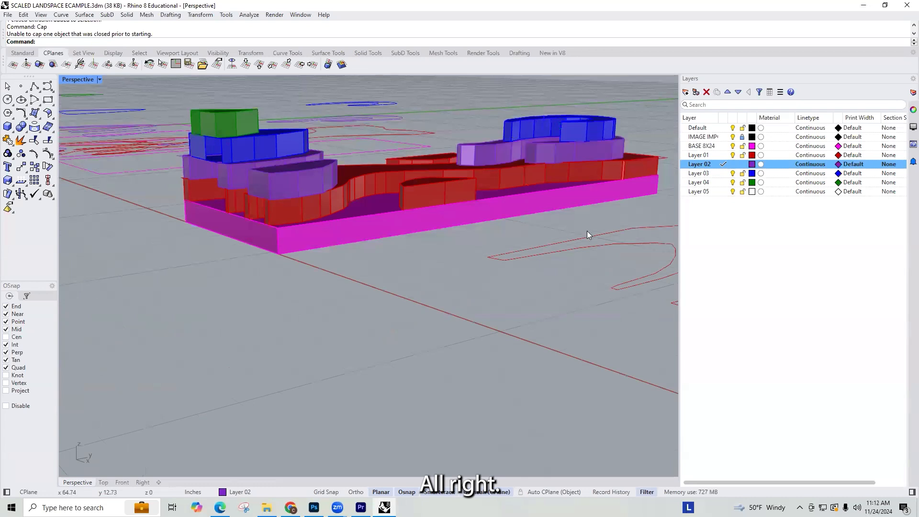
{"action": "scroll", "coordinate": [587, 231], "scroll_direction": "up", "scroll_amount": 6}
{"action": "scroll", "coordinate": [650, 178], "scroll_direction": "down", "scroll_amount": 8}
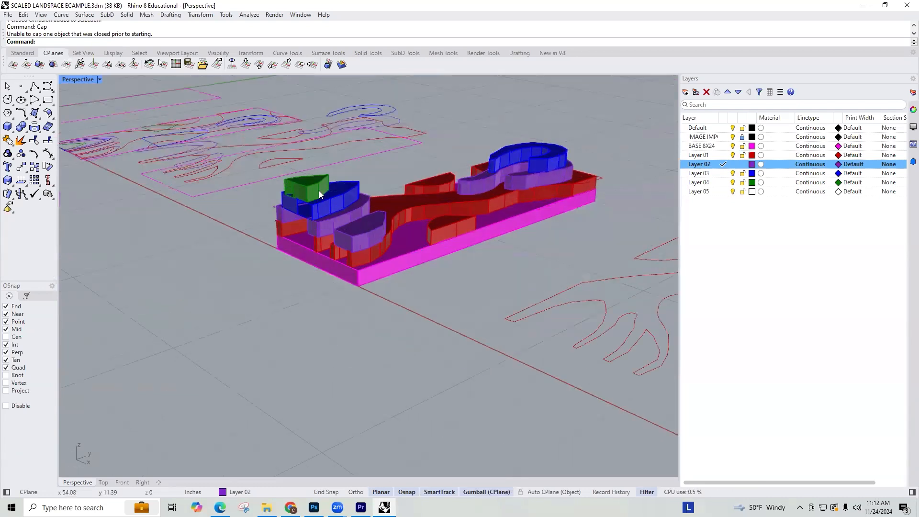
Step: Cap the open blue Layer 03 piece and the green Layer 04 piece on top of it, making each piece's layer current
{"action": "scroll", "coordinate": [318, 189], "scroll_direction": "up", "scroll_amount": 5}
{"action": "left_click", "coordinate": [318, 186]}
{"action": "left_click", "coordinate": [726, 174]}
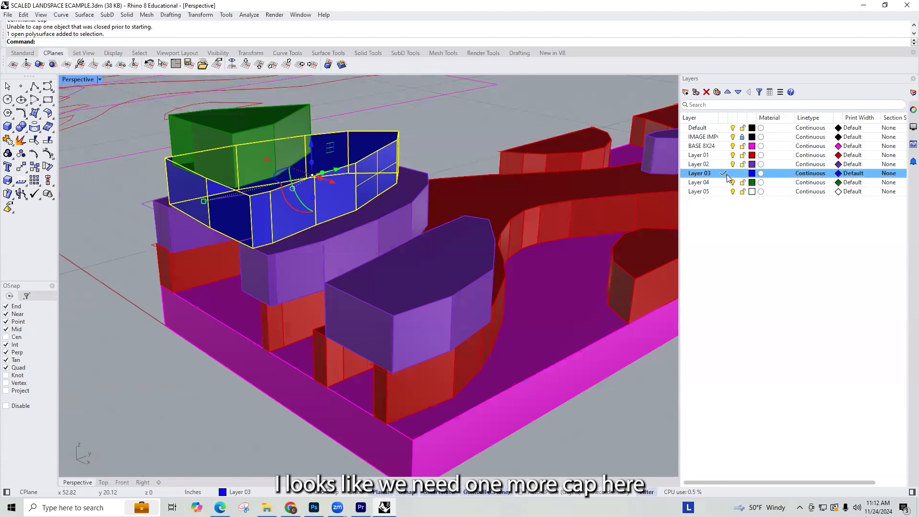
{"action": "type", "text": "Cap"}
{"action": "key", "text": "Return"}
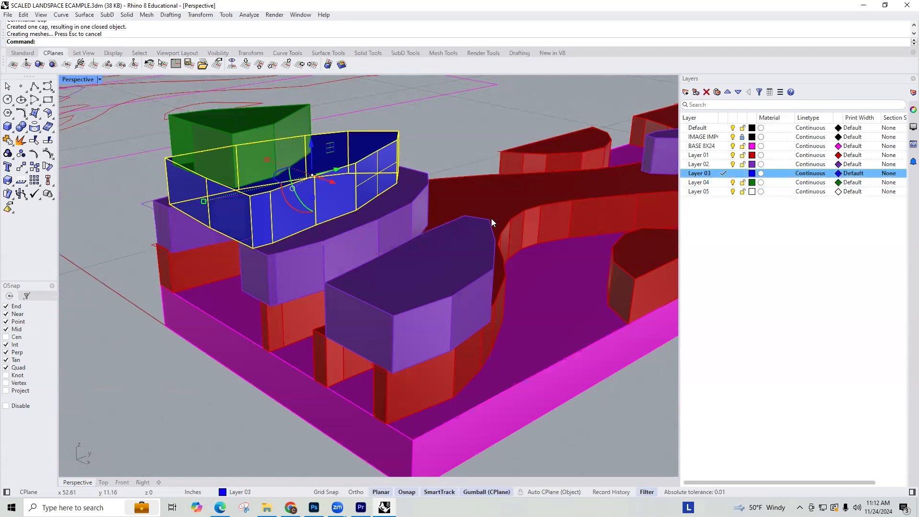
{"action": "left_click", "coordinate": [274, 137]}
{"action": "left_click", "coordinate": [724, 182]}
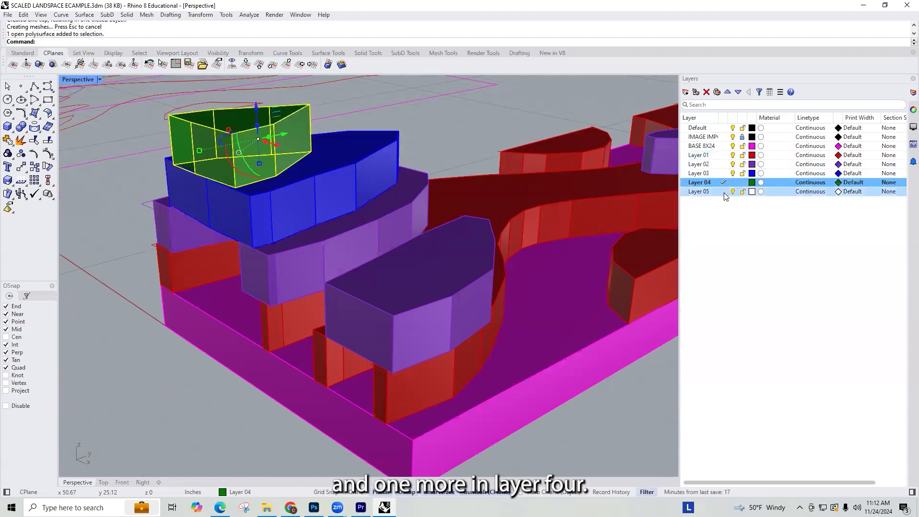
{"action": "key", "text": "Return"}
Step: Show the object properties and select the stacked pieces together to check whether they are all closed solids
{"action": "scroll", "coordinate": [292, 167], "scroll_direction": "down", "scroll_amount": 6}
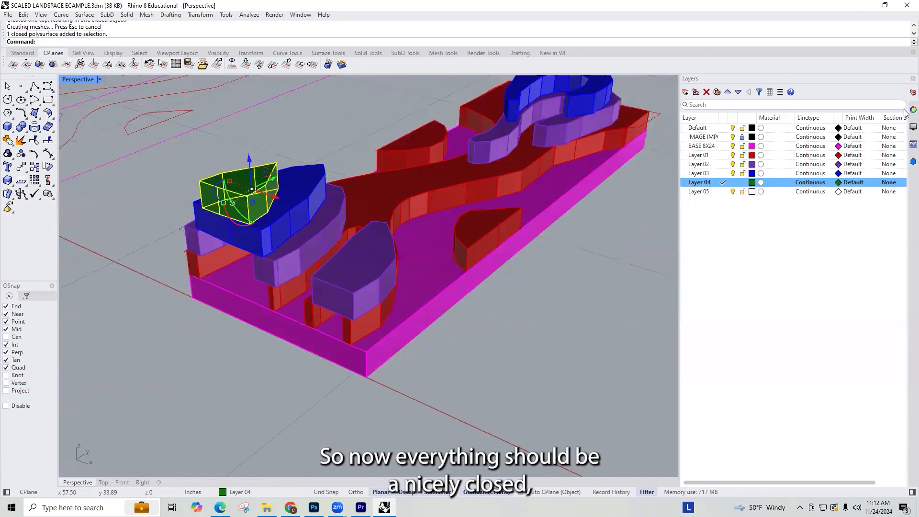
{"action": "left_click", "coordinate": [912, 110]}
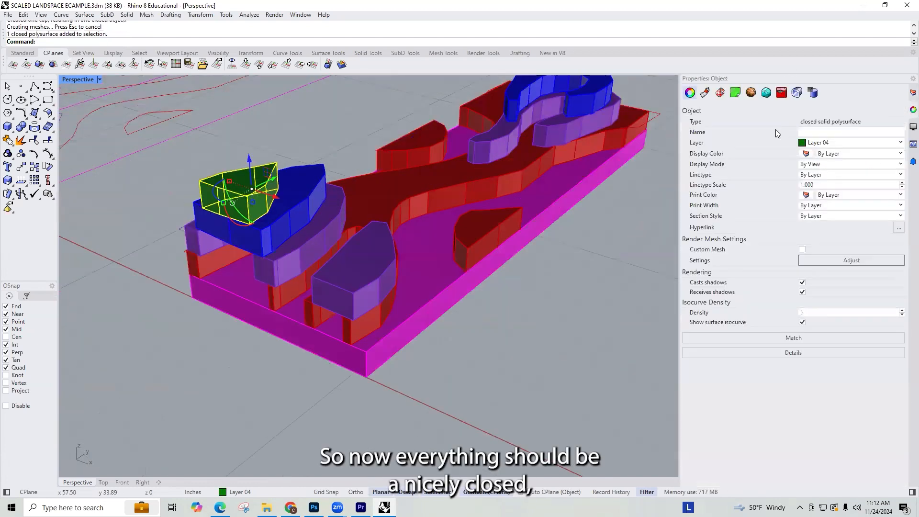
{"action": "left_click", "coordinate": [292, 201], "text": "shift"}
{"action": "left_click", "coordinate": [317, 226], "text": "shift"}
{"action": "left_click", "coordinate": [374, 210], "text": "shift"}
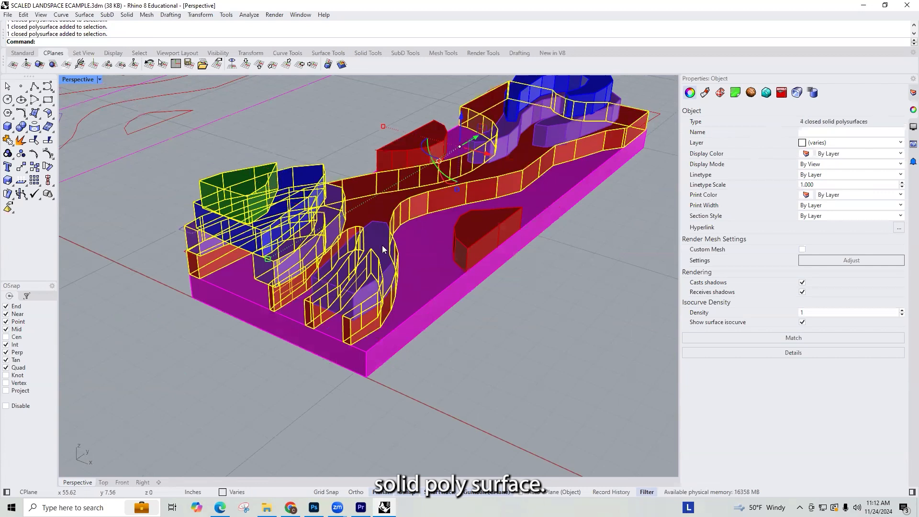
{"action": "left_click", "coordinate": [380, 243], "text": "shift"}
{"action": "left_click", "coordinate": [478, 233], "text": "shift"}
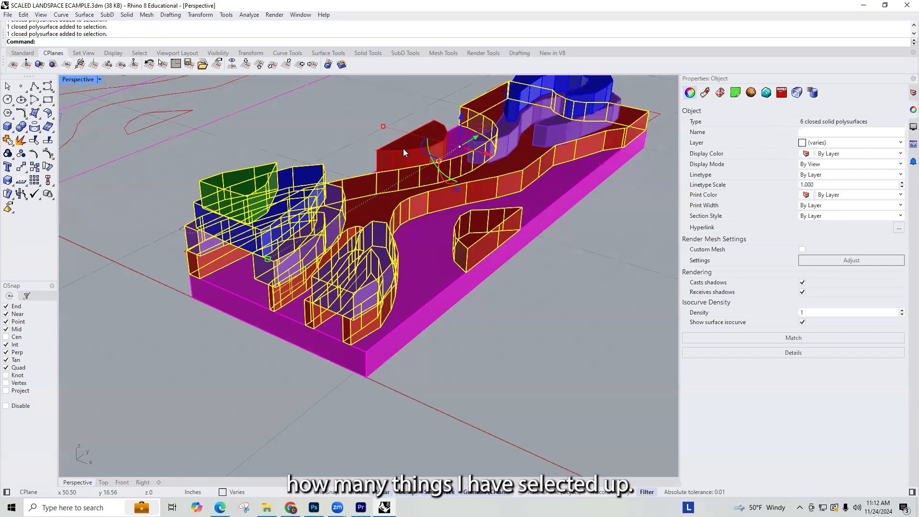
{"action": "left_click", "coordinate": [416, 157], "text": "shift"}
{"action": "left_click", "coordinate": [440, 176]}
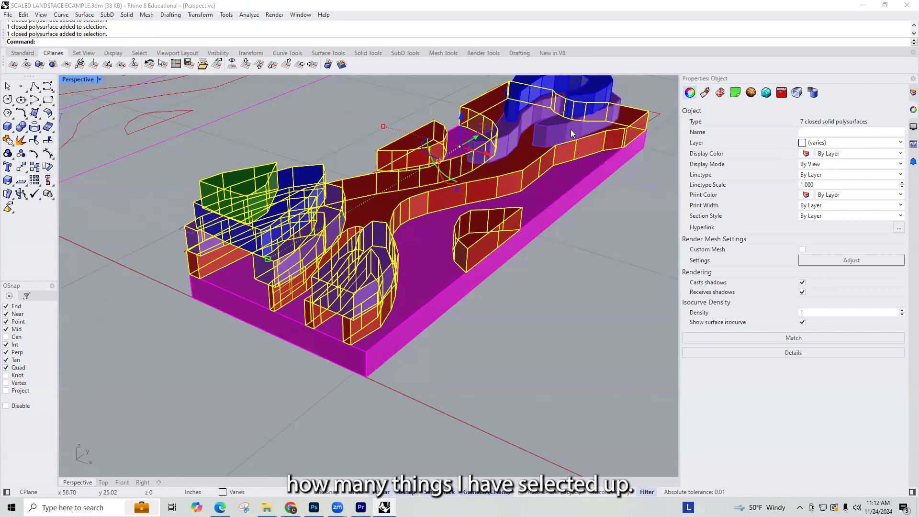
{"action": "left_click", "coordinate": [550, 137], "text": "shift"}
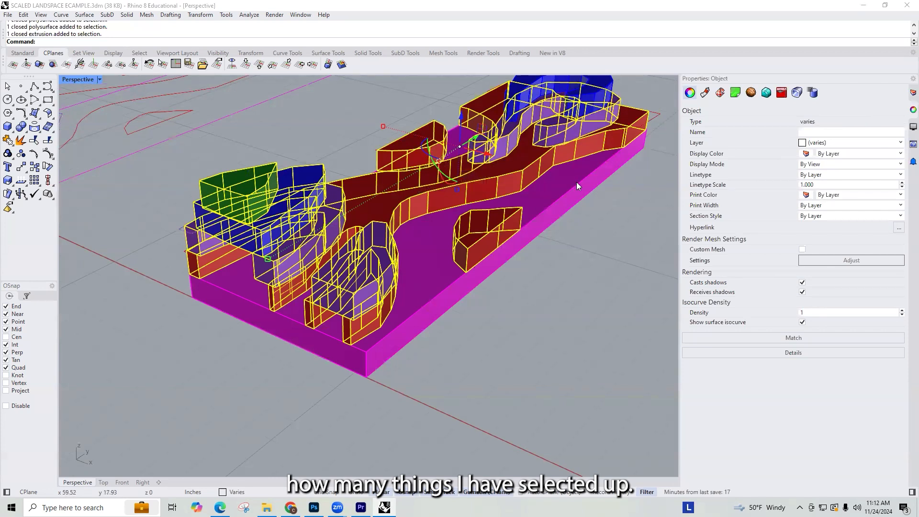
Step: Check individually whether the curled Layer 02 and Layer 03 pieces and the half-round Layer 01 piece are closed
{"action": "key", "text": "Escape"}
{"action": "left_click", "coordinate": [586, 145]}
{"action": "left_click", "coordinate": [593, 153]}
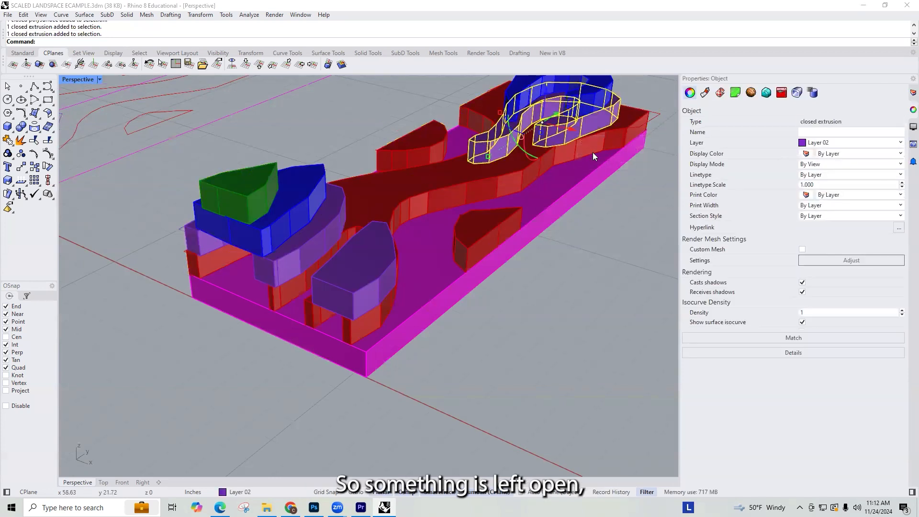
{"action": "left_click", "coordinate": [418, 149]}
{"action": "left_click", "coordinate": [440, 165]}
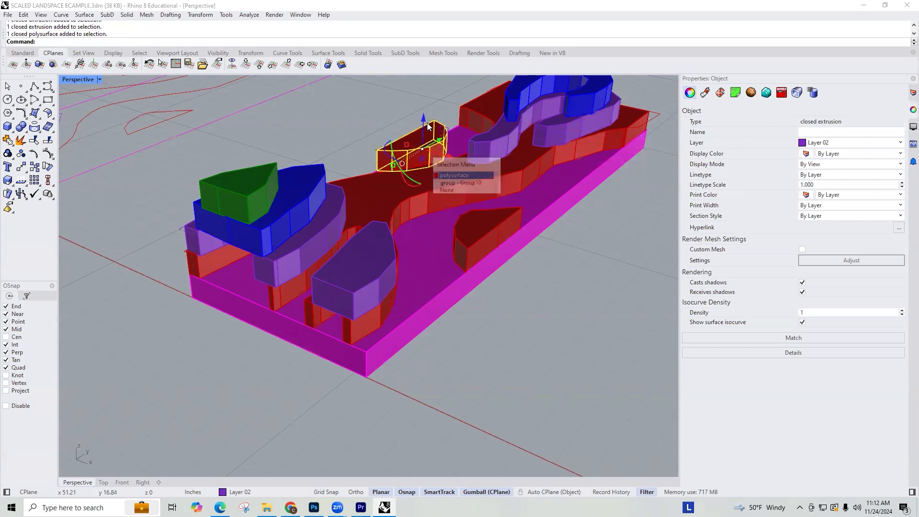
{"action": "left_click", "coordinate": [548, 109]}
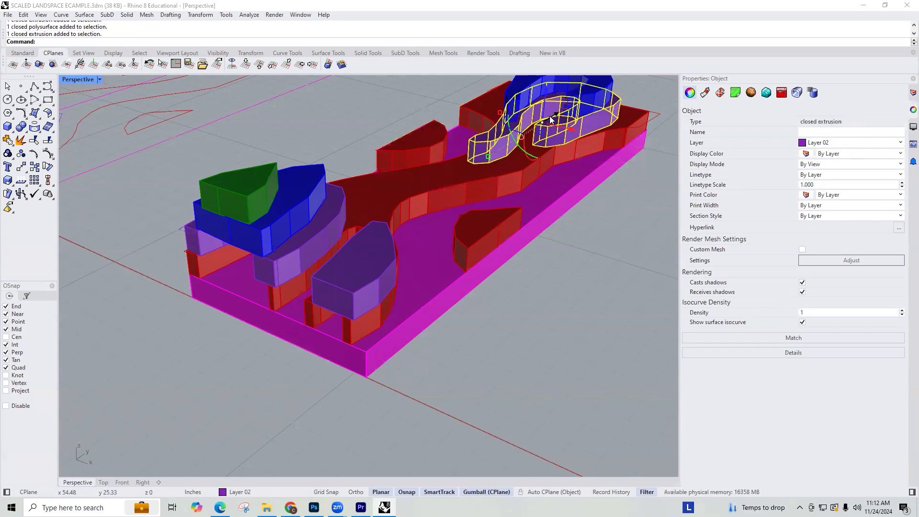
{"action": "left_click", "coordinate": [607, 88]}
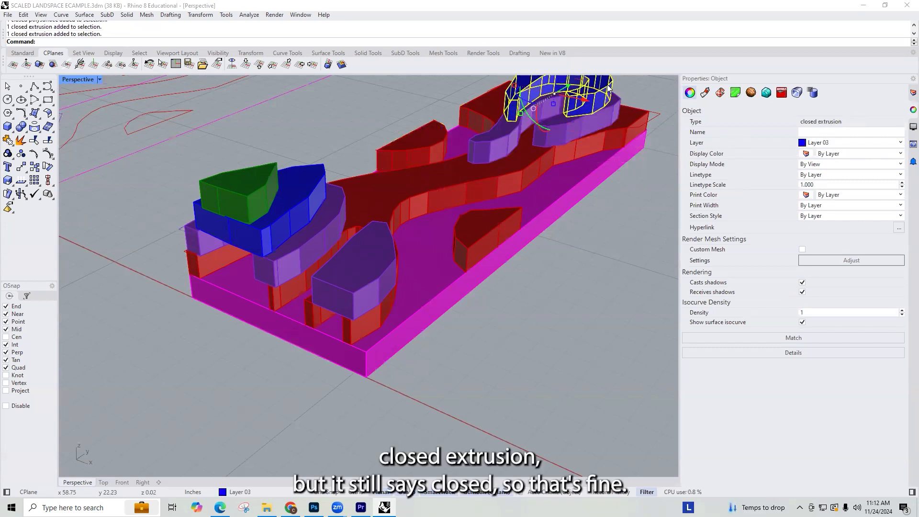
Step: Select the 8x24 base together with the Layer 02, 03 and 04 pieces stacked at its near corner
{"action": "scroll", "coordinate": [598, 168], "scroll_direction": "down", "scroll_amount": 3}
{"action": "left_click", "coordinate": [602, 227]}
{"action": "right_click_drag", "start_coordinate": [602, 227], "coordinate": [489, 199]}
{"action": "scroll", "coordinate": [489, 199], "scroll_direction": "up", "scroll_amount": 4}
{"action": "left_click", "coordinate": [458, 281]}
{"action": "scroll", "coordinate": [445, 275], "scroll_direction": "down", "scroll_amount": 5}
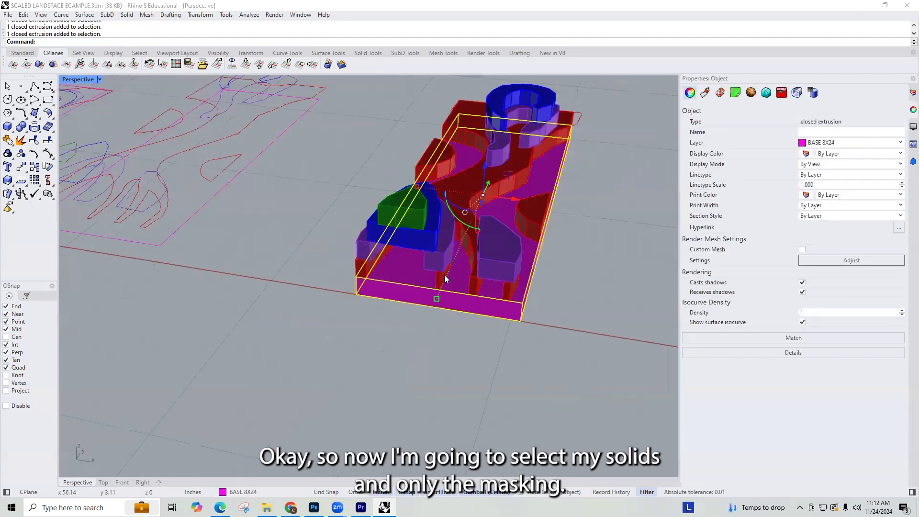
{"action": "scroll", "coordinate": [382, 259], "scroll_direction": "up", "scroll_amount": 8}
{"action": "left_click", "coordinate": [382, 258], "text": "shift"}
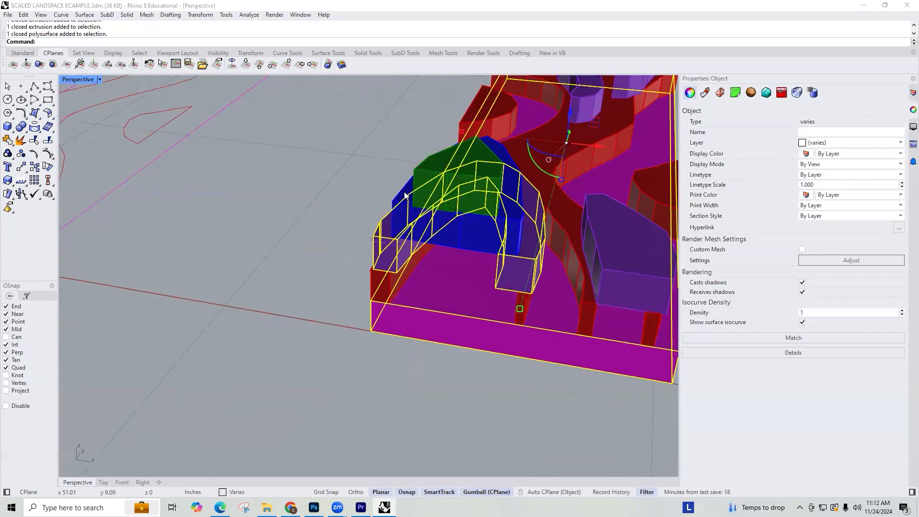
{"action": "left_click", "coordinate": [407, 193], "text": "shift"}
{"action": "scroll", "coordinate": [431, 177], "scroll_direction": "down", "scroll_amount": 3}
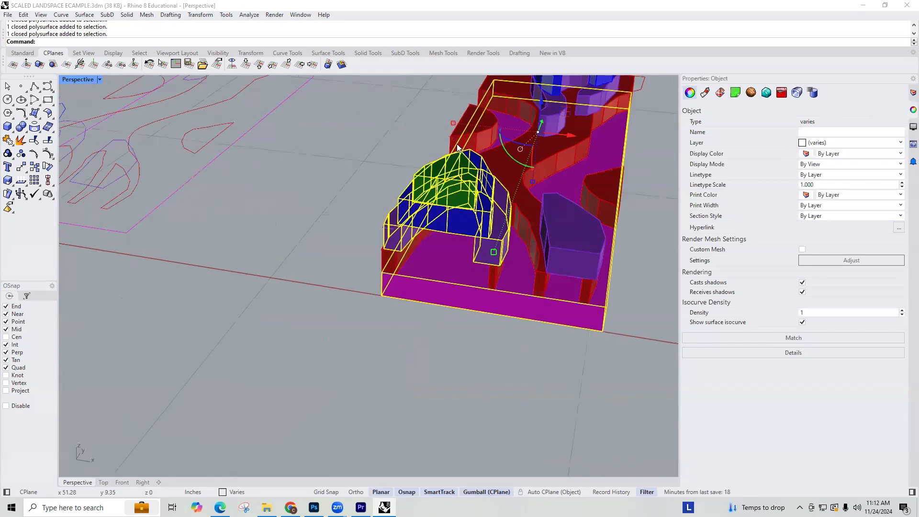
Step: Add all remaining solids to the selection and place a duplicate of the whole model beside the original
{"action": "scroll", "coordinate": [495, 142], "scroll_direction": "up", "scroll_amount": 4}
{"action": "scroll", "coordinate": [496, 188], "scroll_direction": "down", "scroll_amount": 5}
{"action": "scroll", "coordinate": [497, 188], "scroll_direction": "up", "scroll_amount": 2}
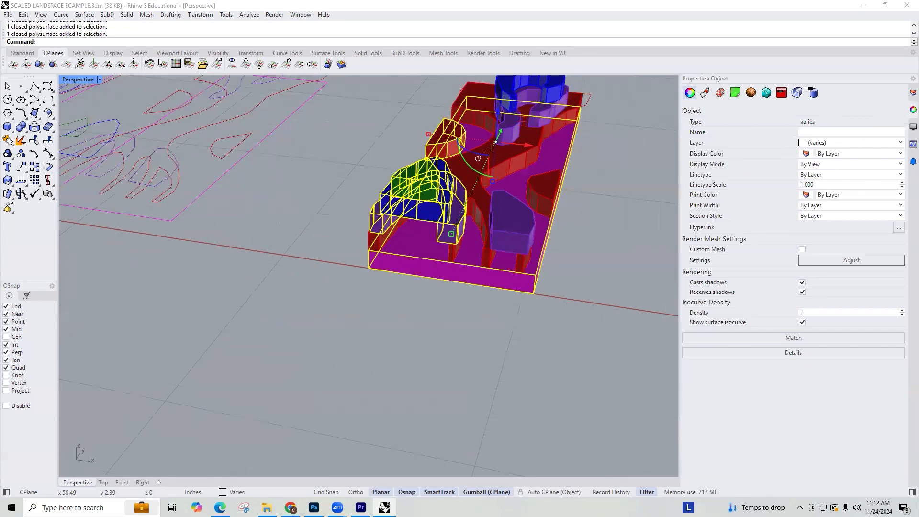
{"action": "left_click", "coordinate": [549, 202], "text": "shift"}
{"action": "left_click", "coordinate": [588, 223]}
{"action": "scroll", "coordinate": [575, 189], "scroll_direction": "up", "scroll_amount": 1}
{"action": "right_click_drag", "start_coordinate": [576, 186], "coordinate": [444, 152]}
{"action": "left_click", "coordinate": [559, 141], "text": "shift"}
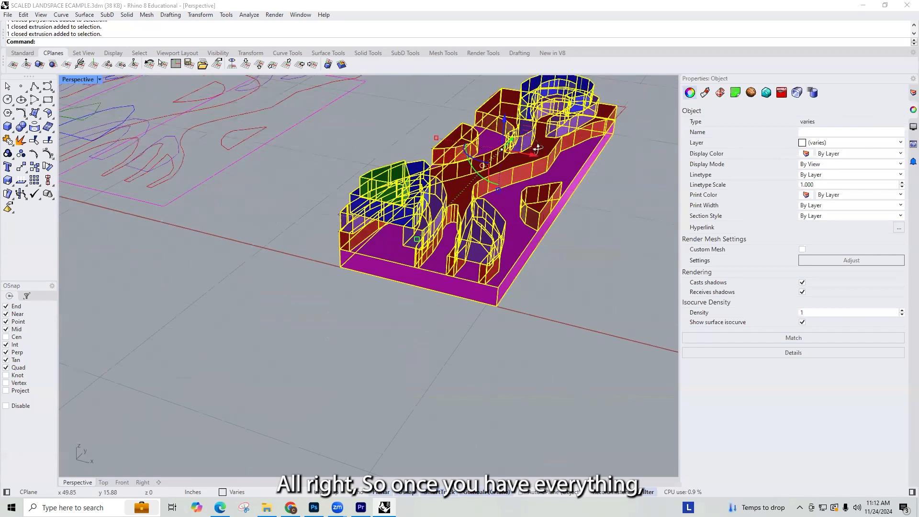
{"action": "right_click_drag", "start_coordinate": [537, 148], "coordinate": [411, 191]}
{"action": "scroll", "coordinate": [526, 165], "scroll_direction": "down", "scroll_amount": 8}
{"action": "scroll", "coordinate": [497, 164], "scroll_direction": "up", "scroll_amount": 2}
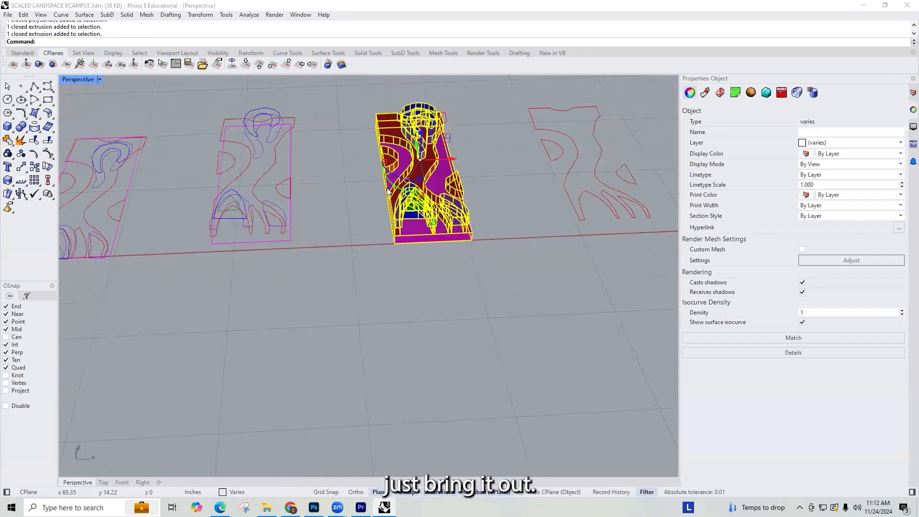
{"action": "right_click_drag", "start_coordinate": [471, 157], "coordinate": [370, 178], "text": "shift"}
{"action": "mouse_move", "coordinate": [367, 179]}
{"action": "left_mouse_down", "text": "alt"}
{"action": "mouse_move", "coordinate": [566, 188]}
{"action": "mouse_move", "coordinate": [633, 170]}
{"action": "left_mouse_up", "text": "alt"}
Step: Delete the three leftover red Layer 01 outlines where the duplicated model stands
{"action": "left_click", "coordinate": [523, 121]}
{"action": "left_click_drag", "start_coordinate": [524, 122], "coordinate": [448, 257]}
{"action": "key", "text": "Delete"}
Step: Examine the duplicated model from above to compare its stacked layers with the traced design
{"action": "scroll", "coordinate": [454, 226], "scroll_direction": "down", "scroll_amount": 2}
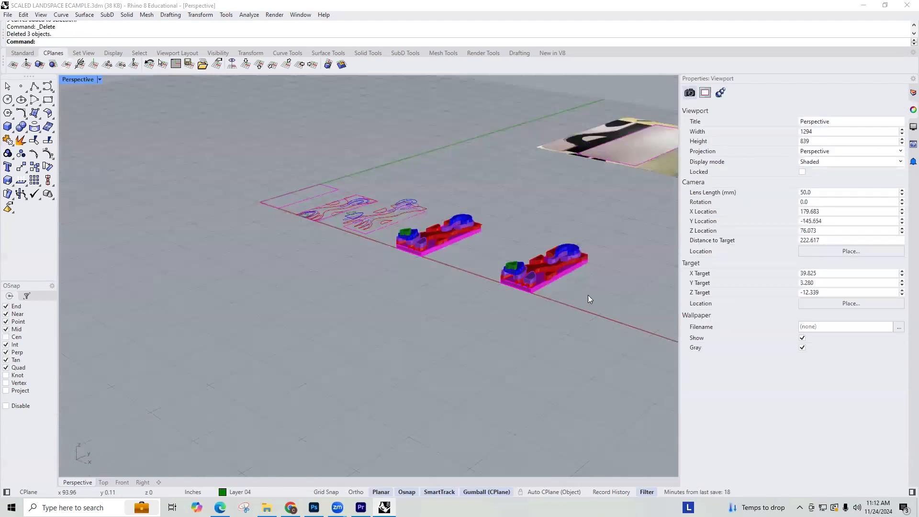
{"action": "scroll", "coordinate": [485, 272], "scroll_direction": "up", "scroll_amount": 6}
{"action": "left_click", "coordinate": [452, 301]}
{"action": "left_click", "coordinate": [542, 382]}
{"action": "right_click_drag", "start_coordinate": [380, 280], "coordinate": [407, 369]}
{"action": "scroll", "coordinate": [407, 369], "scroll_direction": "down", "scroll_amount": 8}
{"action": "right_click_drag", "start_coordinate": [576, 318], "coordinate": [473, 300], "text": "shift"}
{"action": "scroll", "coordinate": [434, 309], "scroll_direction": "up", "scroll_amount": 6}
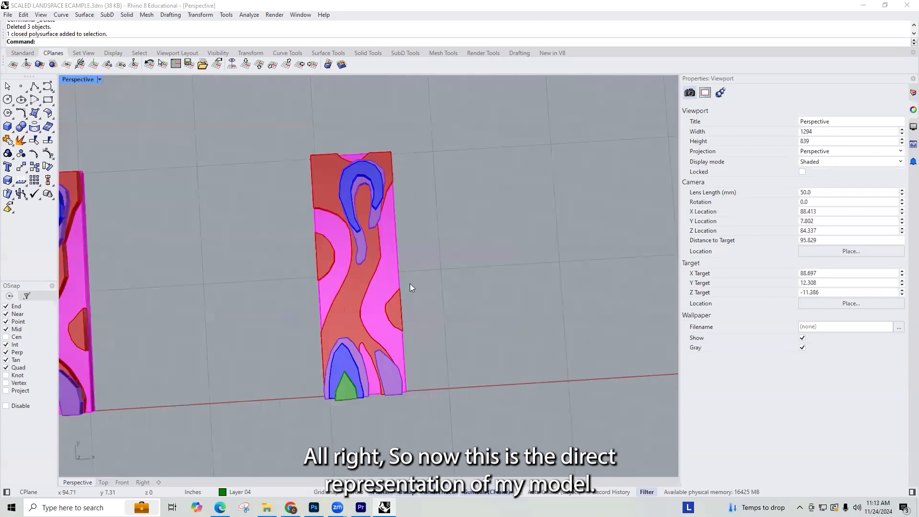
Step: Select the whole duplicated model and place another copy of it far out in the empty area beside the grid
{"action": "scroll", "coordinate": [450, 331], "scroll_direction": "down", "scroll_amount": 20}
{"action": "scroll", "coordinate": [453, 333], "scroll_direction": "up", "scroll_amount": 9}
{"action": "left_click_drag", "start_coordinate": [425, 357], "coordinate": [572, 290]}
{"action": "scroll", "coordinate": [431, 282], "scroll_direction": "down", "scroll_amount": 5}
{"action": "left_click", "coordinate": [607, 243]}
{"action": "right_click_drag", "start_coordinate": [640, 301], "coordinate": [555, 301], "text": "shift"}
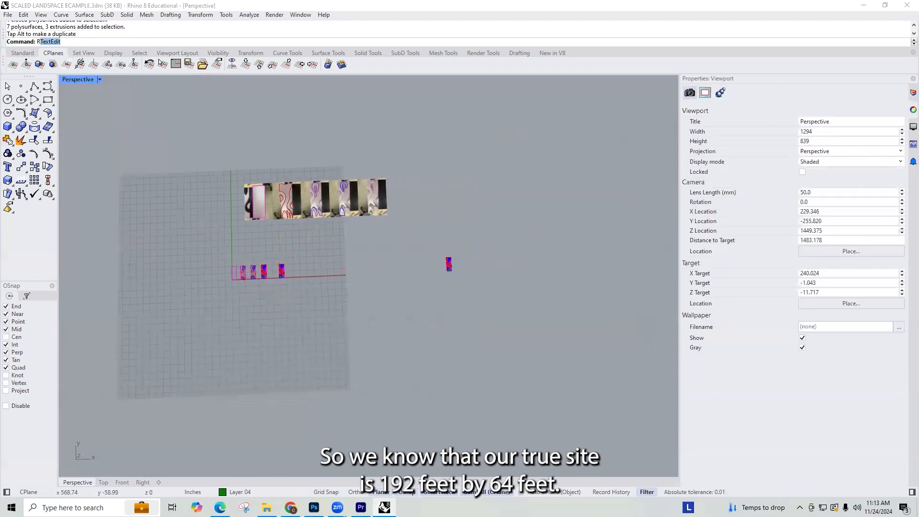
Step: Draw a 192' by 64' rectangle starting at the lower corner of the distant model copy
{"action": "type", "text": "Rec"}
{"action": "key", "text": "Return"}
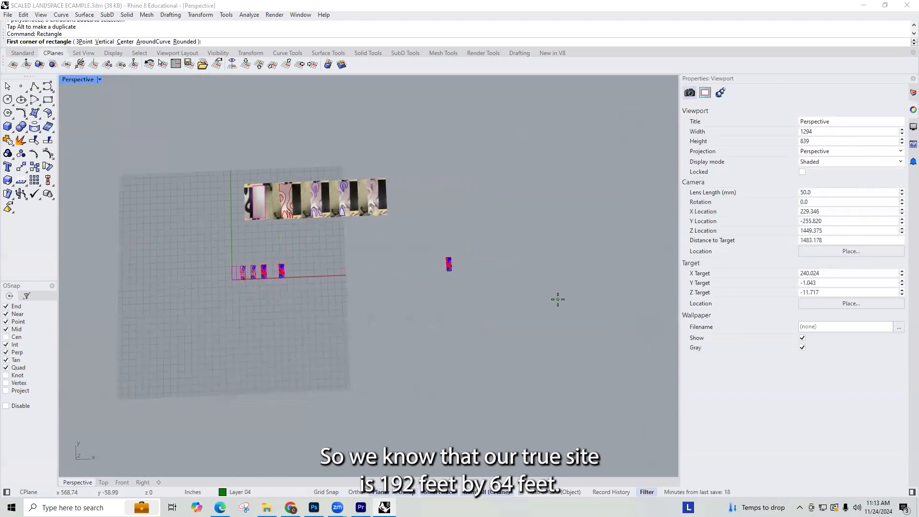
{"action": "scroll", "coordinate": [515, 304], "scroll_direction": "up", "scroll_amount": 20}
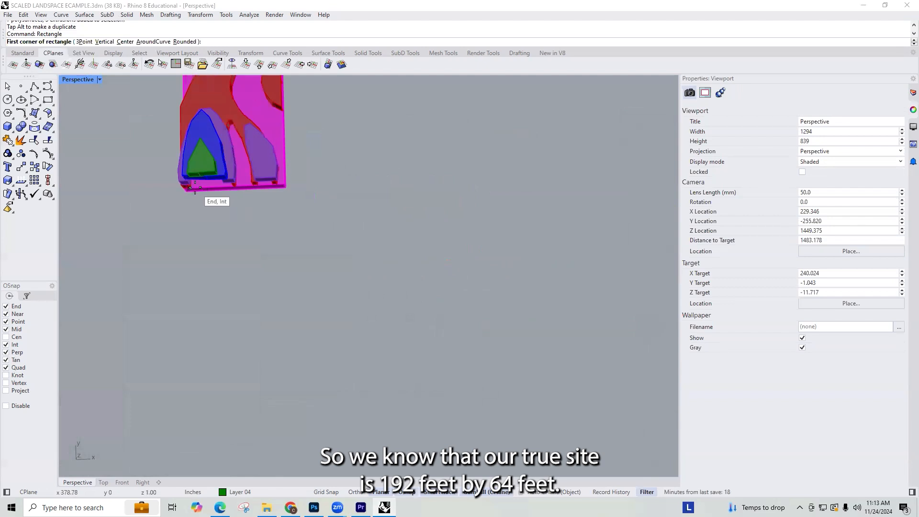
{"action": "left_click", "coordinate": [195, 187]}
{"action": "scroll", "coordinate": [395, 366], "scroll_direction": "down", "scroll_amount": 15}
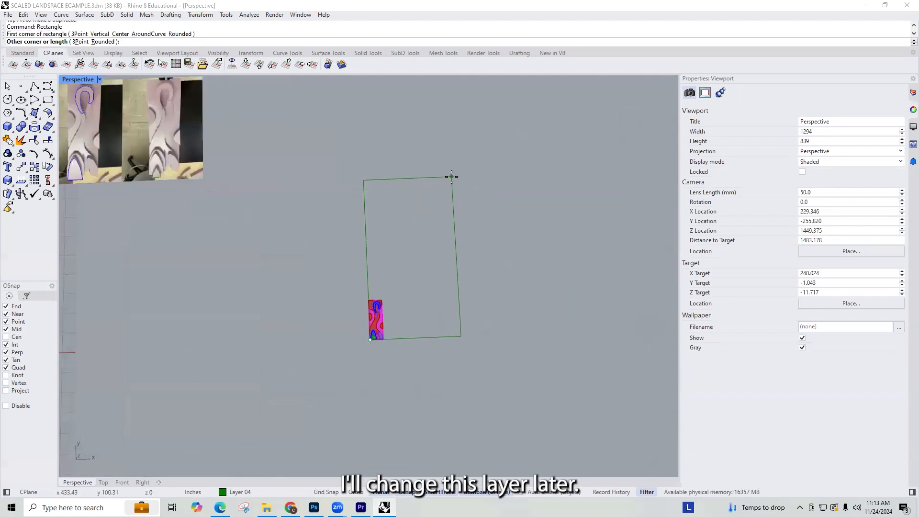
{"action": "type", "text": "192'"}
{"action": "key", "text": "Return"}
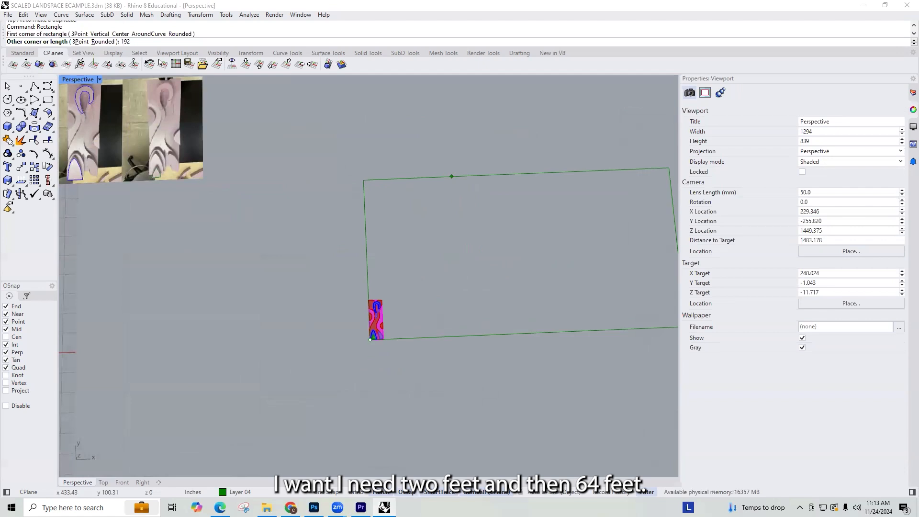
{"action": "type", "text": "64'"}
{"action": "key", "text": "Return"}
{"action": "scroll", "coordinate": [472, 225], "scroll_direction": "down", "scroll_amount": 5}
{"action": "scroll", "coordinate": [455, 239], "scroll_direction": "down", "scroll_amount": 20}
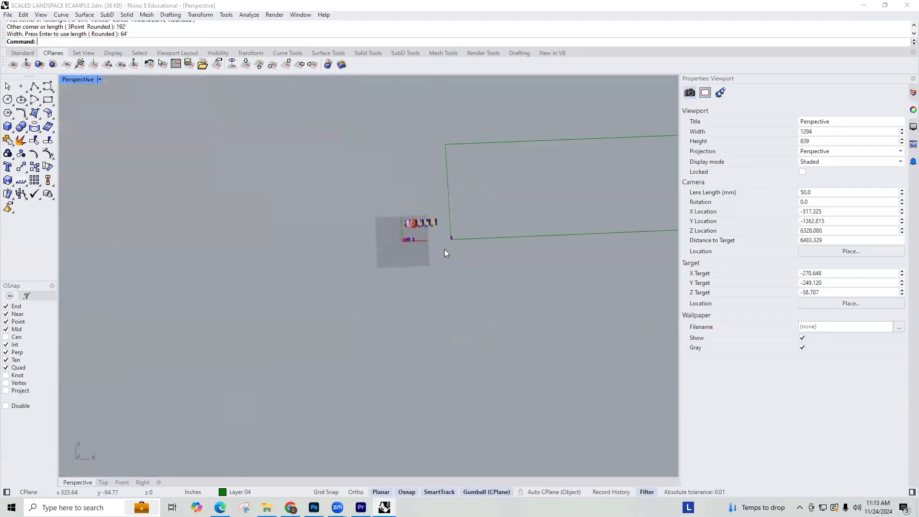
Step: Rotate the site rectangle 90 degrees in plan so it matches the model's orientation
{"action": "scroll", "coordinate": [476, 180], "scroll_direction": "up", "scroll_amount": 9}
{"action": "left_click", "coordinate": [457, 262]}
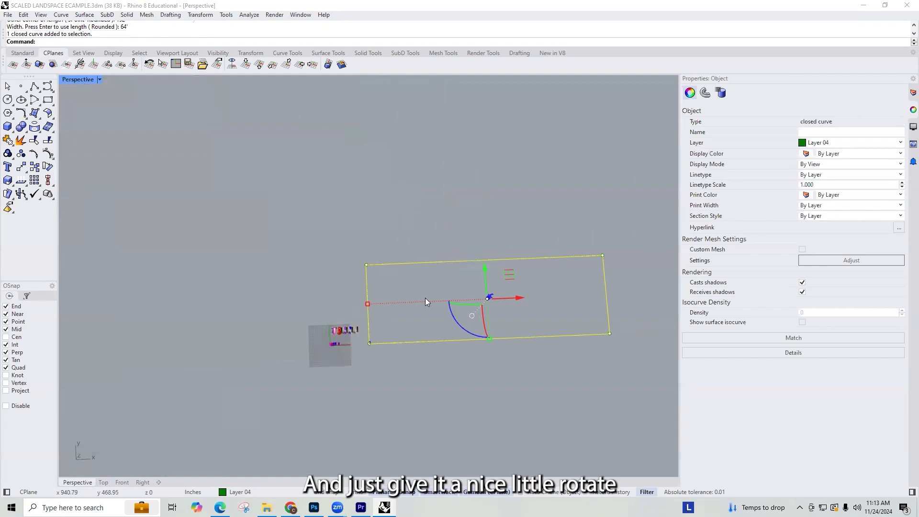
{"action": "left_click", "coordinate": [458, 326]}
{"action": "type", "text": "90"}
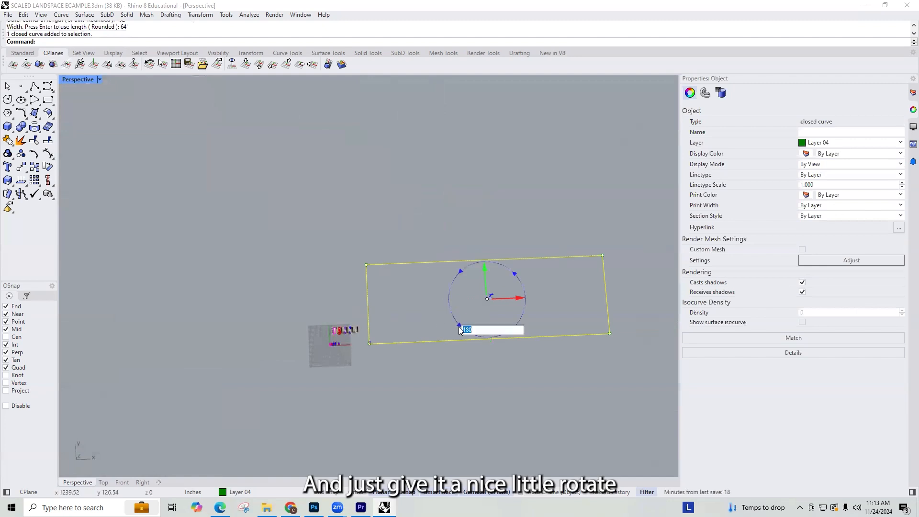
{"action": "key", "text": "Return"}
Step: Move the rotated rectangle by its lower corner onto the matching bottom corner of the model copy's base
{"action": "type", "text": "m"}
{"action": "key", "text": "Return"}
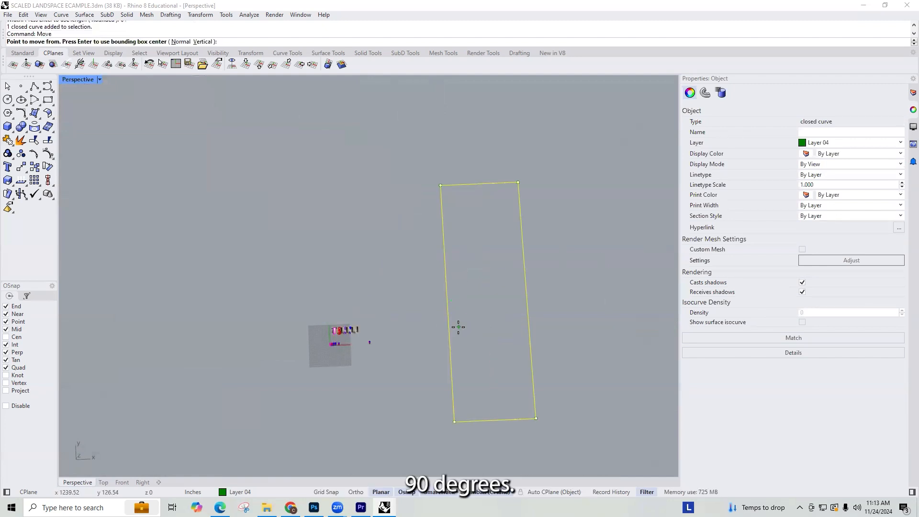
{"action": "left_click", "coordinate": [460, 407]}
{"action": "scroll", "coordinate": [369, 369], "scroll_direction": "up", "scroll_amount": 10}
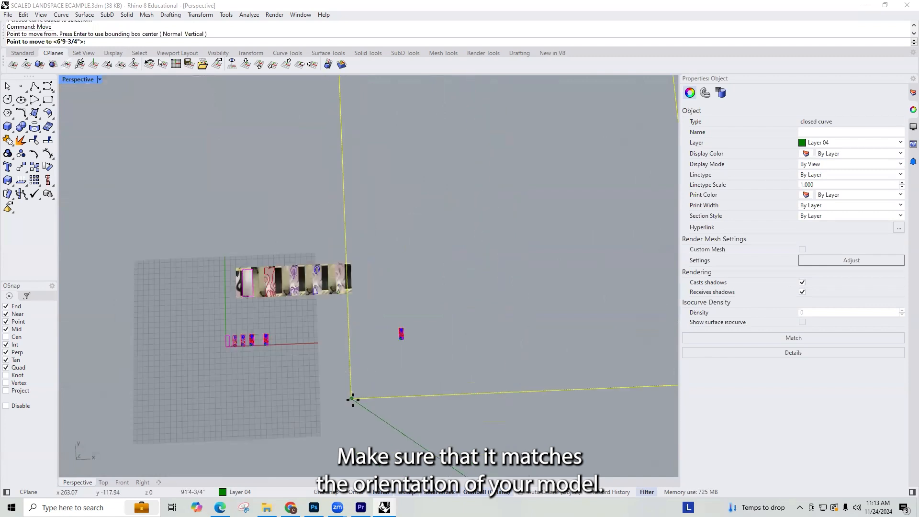
{"action": "scroll", "coordinate": [445, 268], "scroll_direction": "up", "scroll_amount": 10}
{"action": "scroll", "coordinate": [302, 332], "scroll_direction": "down", "scroll_amount": 5}
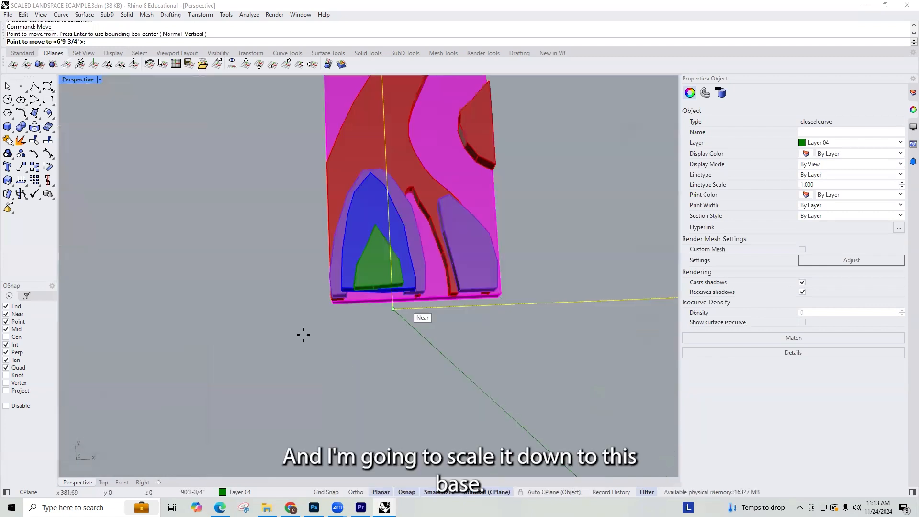
{"action": "scroll", "coordinate": [339, 303], "scroll_direction": "up", "scroll_amount": 3}
{"action": "scroll", "coordinate": [338, 303], "scroll_direction": "up", "scroll_amount": 2}
{"action": "left_click", "coordinate": [338, 303]}
{"action": "scroll", "coordinate": [306, 347], "scroll_direction": "down", "scroll_amount": 10}
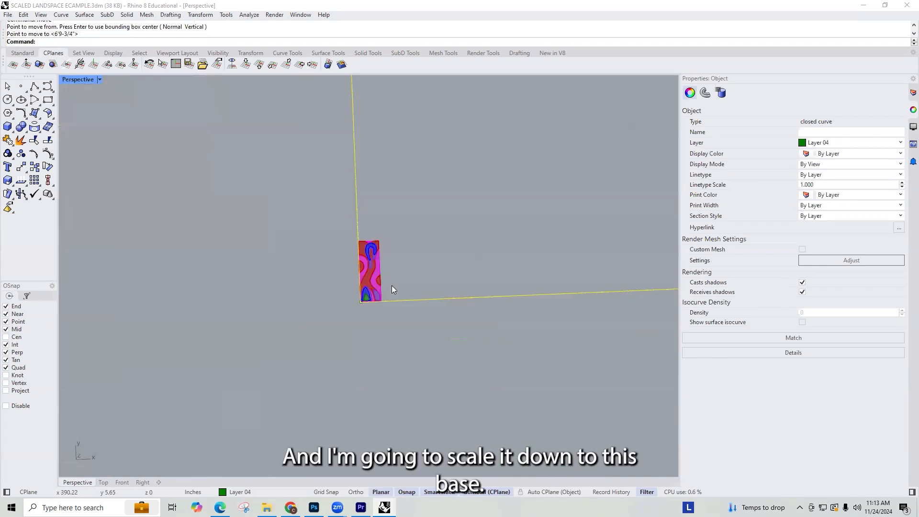
Step: Assign the site rectangle to the BASE 8X24 layer
{"action": "mouse_move", "coordinate": [429, 301]}
{"action": "right_mouse_down"}
{"action": "mouse_move", "coordinate": [445, 297]}
{"action": "mouse_move", "coordinate": [473, 310]}
{"action": "mouse_move", "coordinate": [427, 308]}
{"action": "right_mouse_up"}
{"action": "scroll", "coordinate": [370, 297], "scroll_direction": "up", "scroll_amount": 4}
{"action": "left_click_drag", "start_coordinate": [364, 291], "coordinate": [405, 252]}
{"action": "scroll", "coordinate": [415, 263], "scroll_direction": "up", "scroll_amount": 4}
{"action": "left_click", "coordinate": [420, 318]}
{"action": "left_click_drag", "start_coordinate": [610, 344], "coordinate": [572, 284]}
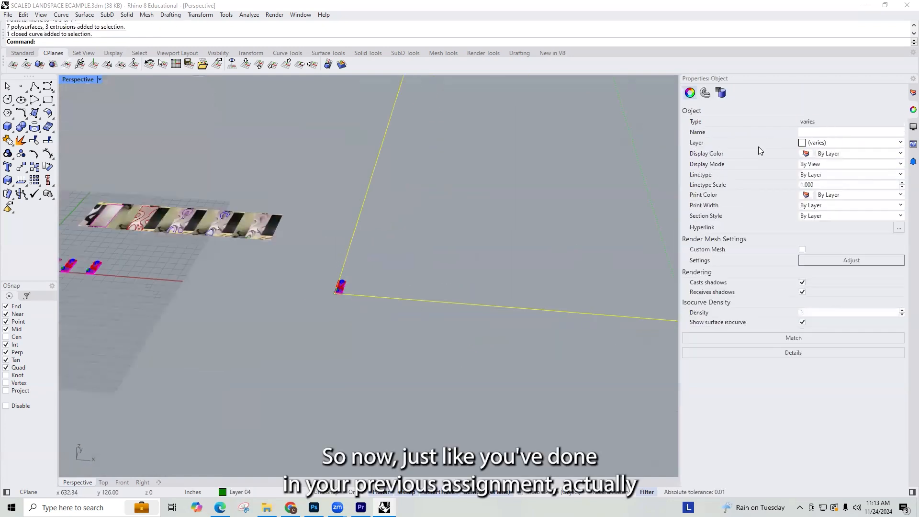
{"action": "left_click", "coordinate": [913, 93]}
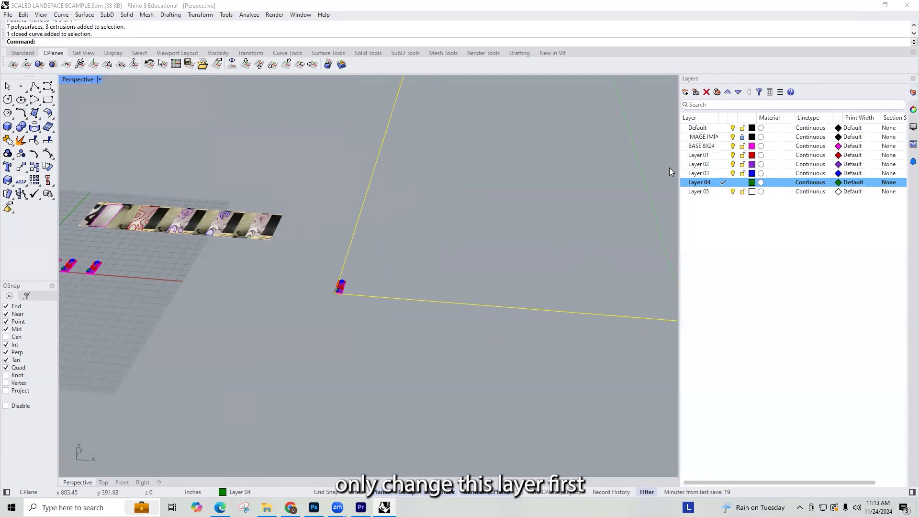
{"action": "right_click", "coordinate": [709, 147]}
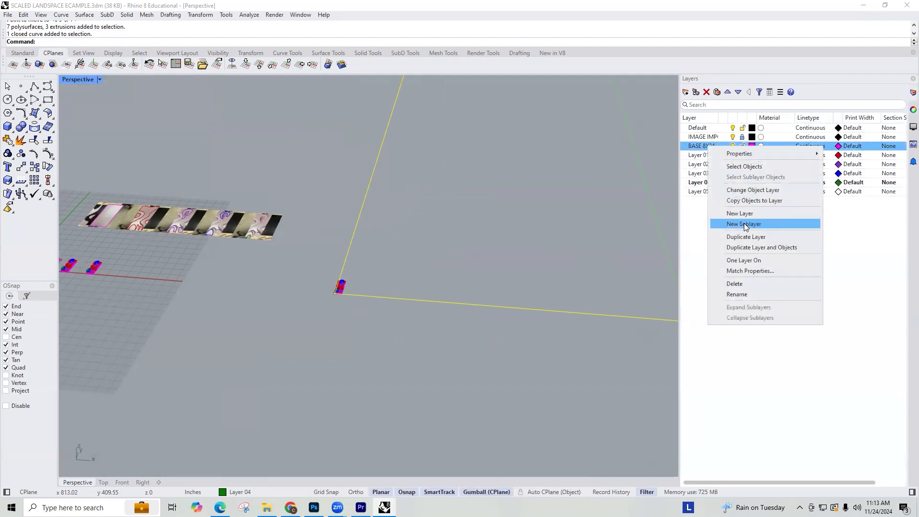
{"action": "left_click", "coordinate": [740, 190]}
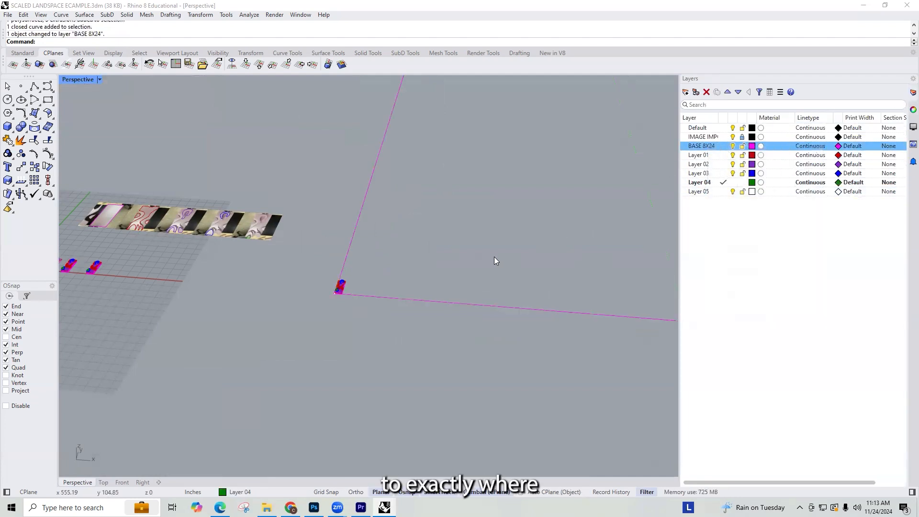
Step: Scale the model copy from the shared base corner, using its 8" width as reference, to the rectangle's 64' corner
{"action": "left_click_drag", "start_coordinate": [301, 334], "coordinate": [386, 273]}
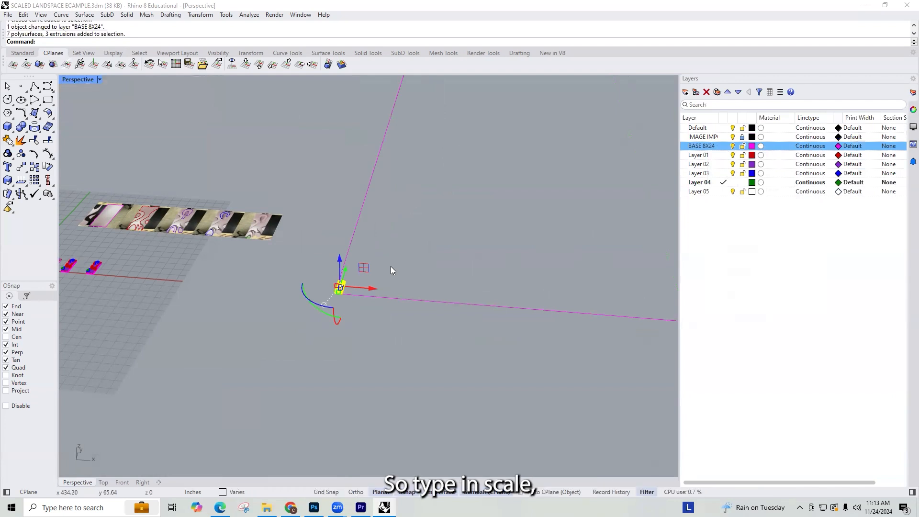
{"action": "key", "text": "Return"}
{"action": "scroll", "coordinate": [345, 301], "scroll_direction": "up", "scroll_amount": 5}
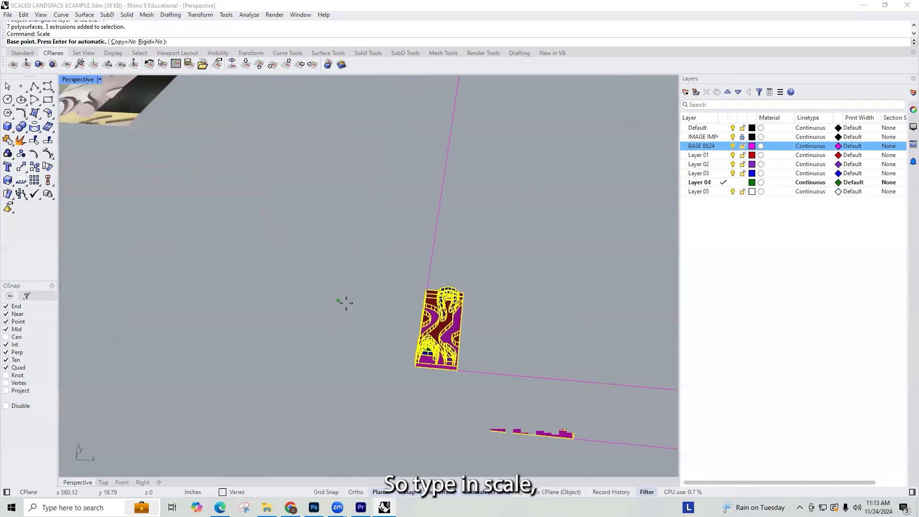
{"action": "left_click", "coordinate": [489, 436]}
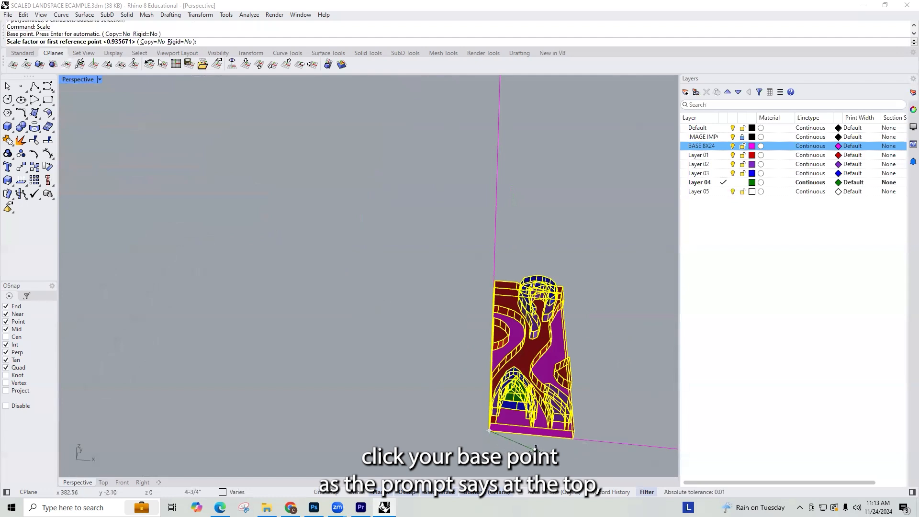
{"action": "left_click", "coordinate": [574, 440]}
{"action": "scroll", "coordinate": [390, 384], "scroll_direction": "down", "scroll_amount": 3}
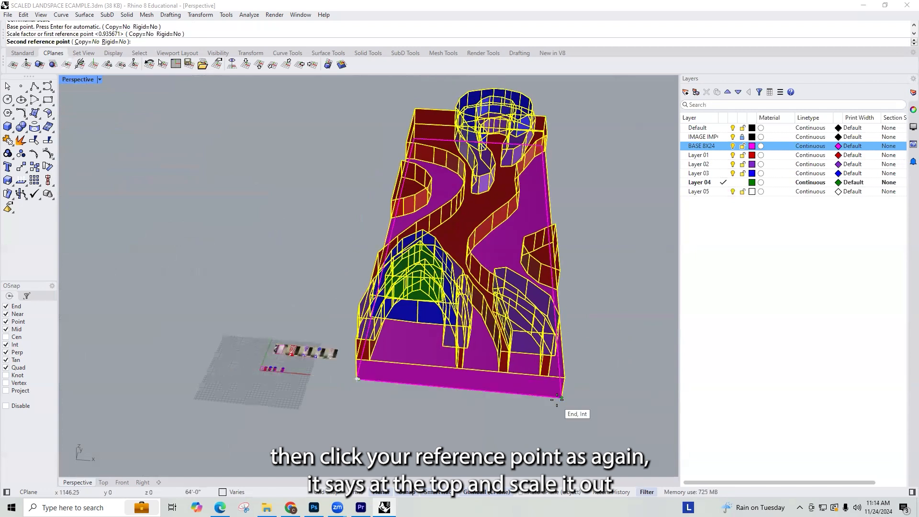
{"action": "left_click", "coordinate": [561, 398]}
{"action": "left_click", "coordinate": [592, 378]}
Step: Select the full-scale model together with its rectangle and place a duplicate beside it
{"action": "scroll", "coordinate": [590, 335], "scroll_direction": "down", "scroll_amount": 7}
{"action": "mouse_move", "coordinate": [564, 324]}
{"action": "right_mouse_down"}
{"action": "mouse_move", "coordinate": [452, 271]}
{"action": "mouse_move", "coordinate": [455, 322]}
{"action": "mouse_move", "coordinate": [591, 295]}
{"action": "mouse_move", "coordinate": [589, 345]}
{"action": "mouse_move", "coordinate": [574, 318]}
{"action": "right_mouse_up"}
{"action": "left_click_drag", "start_coordinate": [617, 390], "coordinate": [474, 225]}
{"action": "right_click_drag", "start_coordinate": [475, 225], "coordinate": [432, 274]}
{"action": "left_click_drag", "start_coordinate": [409, 275], "coordinate": [556, 337]}
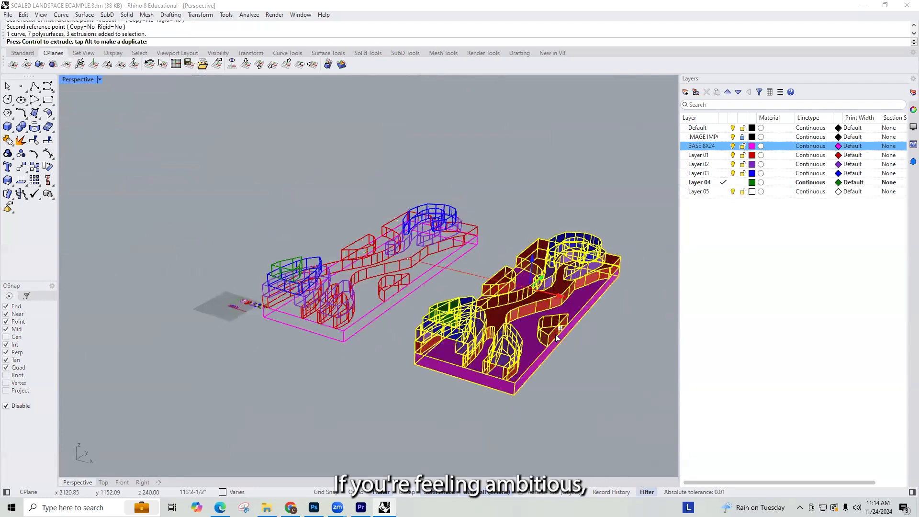
{"action": "left_click", "coordinate": [546, 210]}
{"action": "right_click_drag", "start_coordinate": [597, 320], "coordinate": [601, 365]}
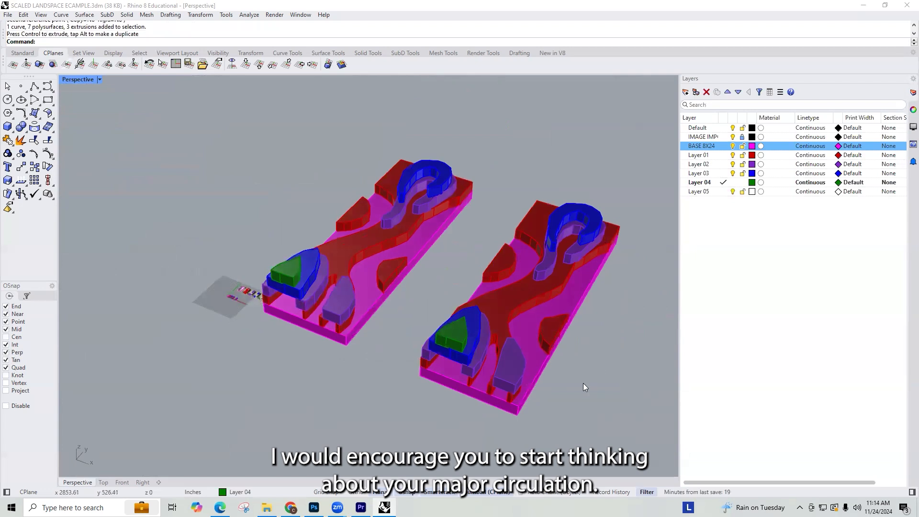
Step: Add two new layers named CIRC 01 and CIRC 02 for the circulation
{"action": "scroll", "coordinate": [580, 376], "scroll_direction": "up", "scroll_amount": 4}
{"action": "scroll", "coordinate": [598, 292], "scroll_direction": "up", "scroll_amount": 2}
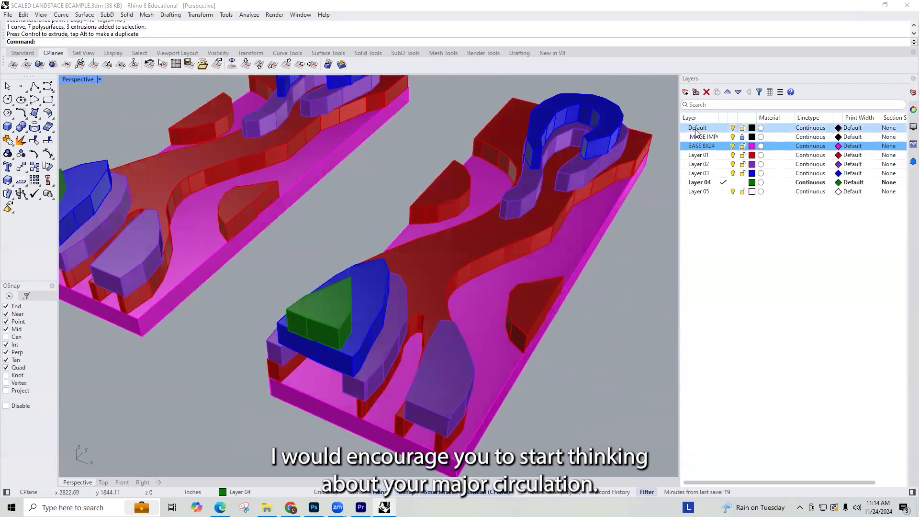
{"action": "left_click", "coordinate": [685, 92]}
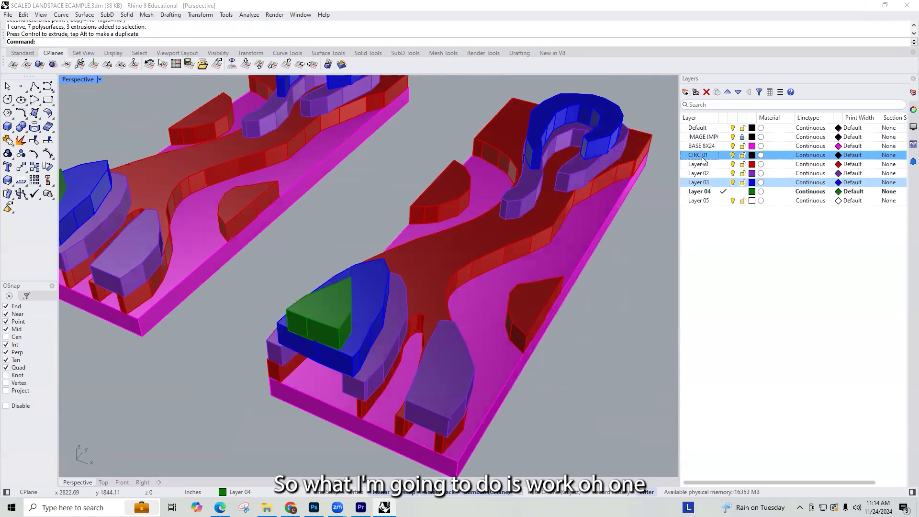
{"action": "left_click", "coordinate": [685, 93]}
{"action": "type", "text": "C"}
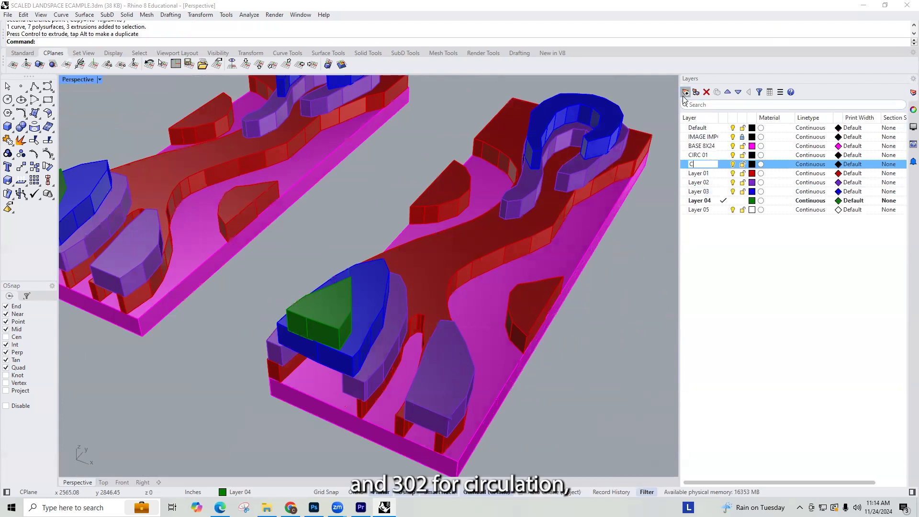
{"action": "type", "text": "IRC 02"}
{"action": "key", "text": "Return"}
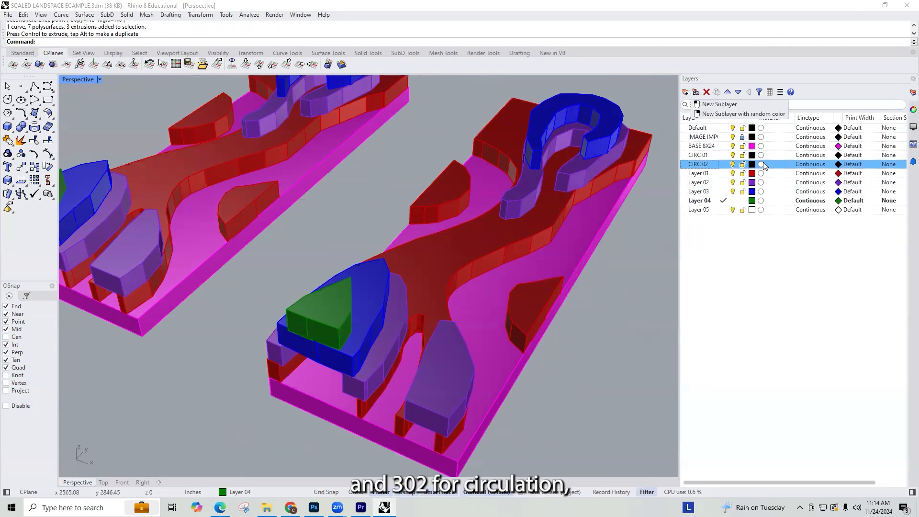
Step: Set the CIRC 01 layer colour to cyan #00FFF4 and the CIRC 02 layer colour to orange #FFAF00
{"action": "left_click", "coordinate": [752, 155]}
{"action": "left_click", "coordinate": [332, 228]}
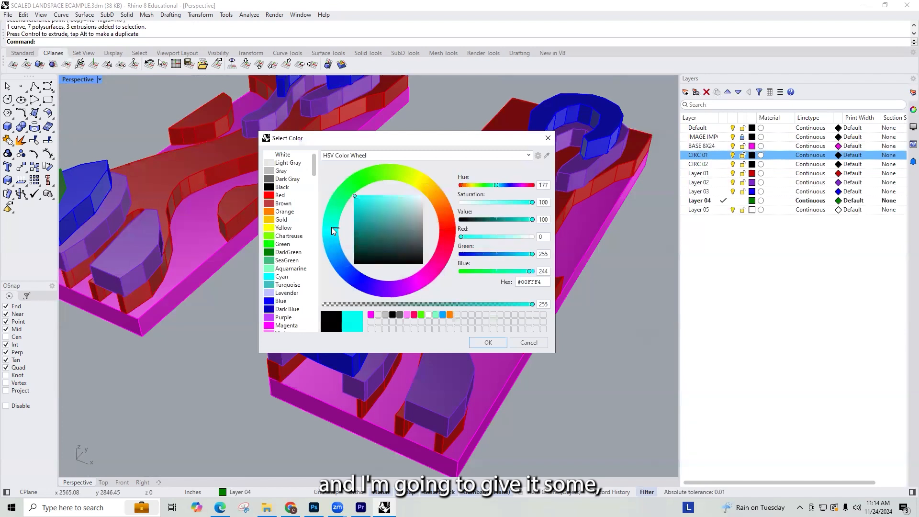
{"action": "left_click", "coordinate": [495, 341]}
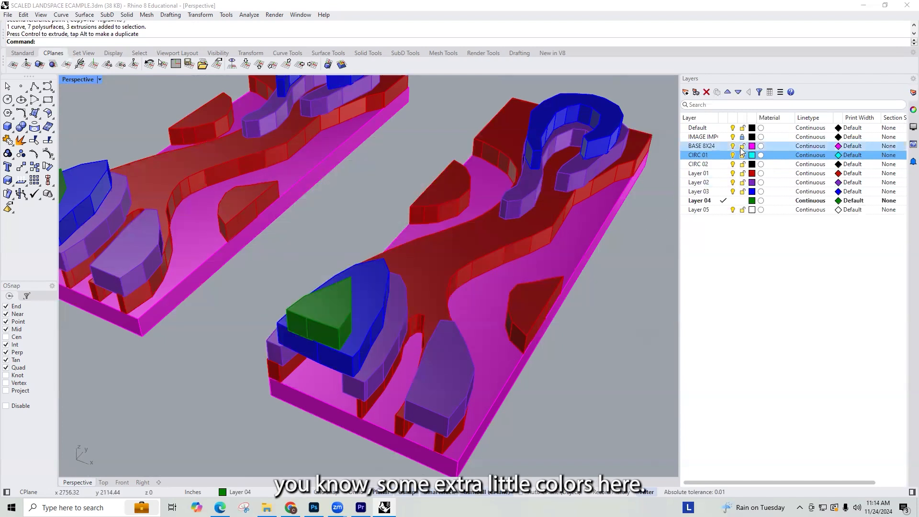
{"action": "left_click", "coordinate": [752, 164]}
{"action": "left_click_drag", "start_coordinate": [425, 191], "coordinate": [444, 186]}
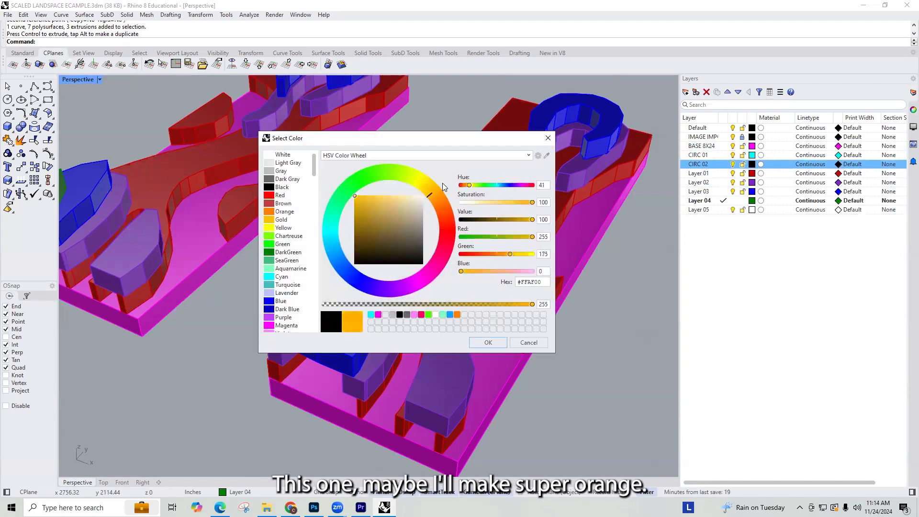
{"action": "left_click", "coordinate": [493, 344]}
Step: Make CIRC 01 the current layer and draw two separate polylines across the central red path of the duplicated full-scale model
{"action": "left_click", "coordinate": [728, 155]}
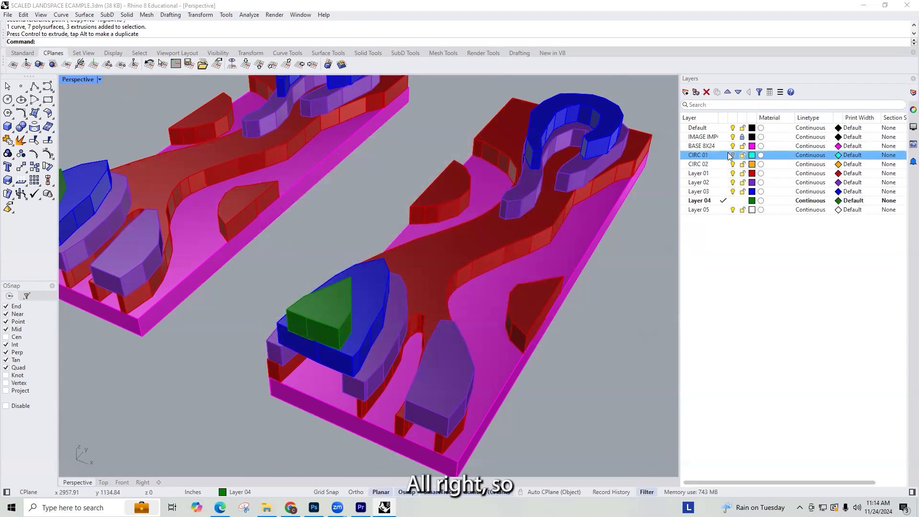
{"action": "left_click", "coordinate": [725, 156]}
{"action": "right_click_drag", "start_coordinate": [495, 254], "coordinate": [460, 233]}
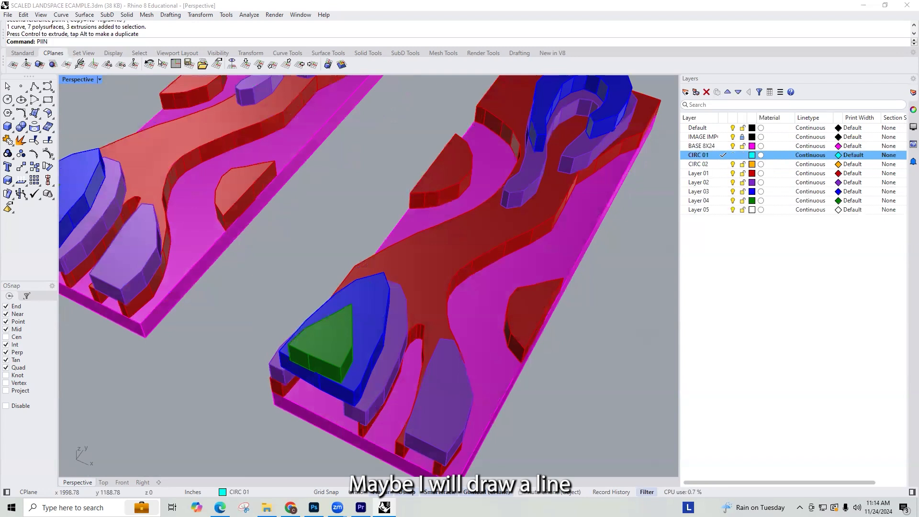
{"action": "type", "text": "E"}
{"action": "key", "text": "Return"}
{"action": "left_click", "coordinate": [473, 209]}
{"action": "left_click", "coordinate": [504, 242]}
{"action": "key", "text": "Return"}
{"action": "key", "text": "Return"}
{"action": "left_click", "coordinate": [447, 221]}
{"action": "left_click", "coordinate": [472, 258]}
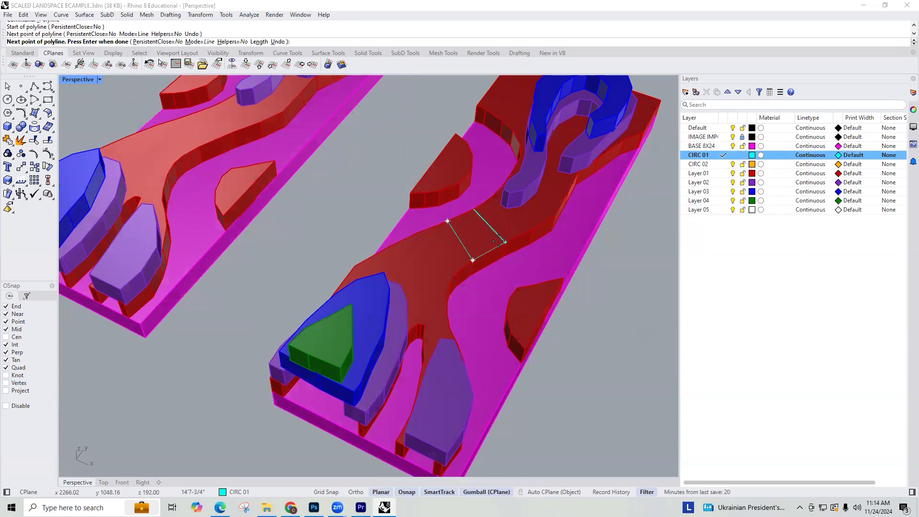
{"action": "key", "text": "Return"}
Step: Connect the ends of the two crossing lines with polylines along both path edges, and select the one on the far edge
{"action": "scroll", "coordinate": [480, 224], "scroll_direction": "up", "scroll_amount": 5}
{"action": "key", "text": "Return"}
{"action": "left_click", "coordinate": [484, 322]}
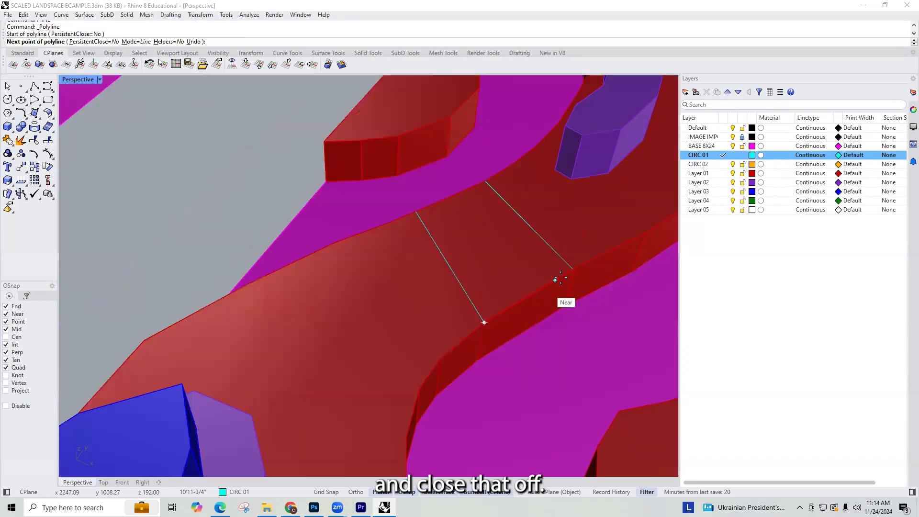
{"action": "left_click", "coordinate": [573, 269]}
{"action": "key", "text": "Return"}
{"action": "key", "text": "Return"}
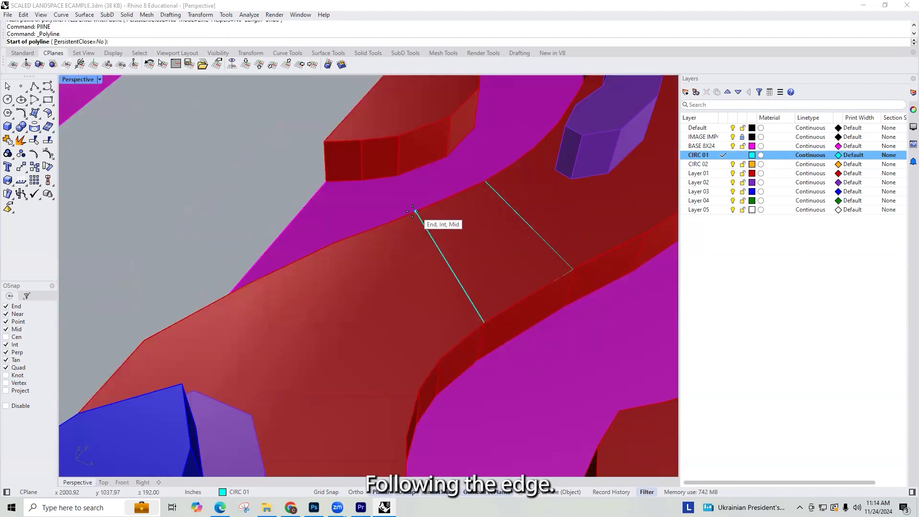
{"action": "left_click", "coordinate": [415, 211]}
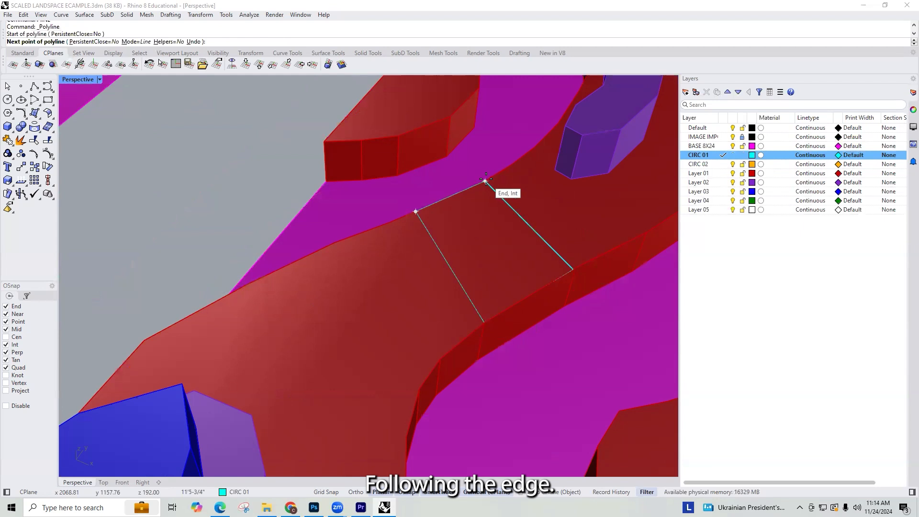
{"action": "left_click", "coordinate": [485, 180]}
{"action": "key", "text": "Return"}
{"action": "left_click", "coordinate": [445, 201]}
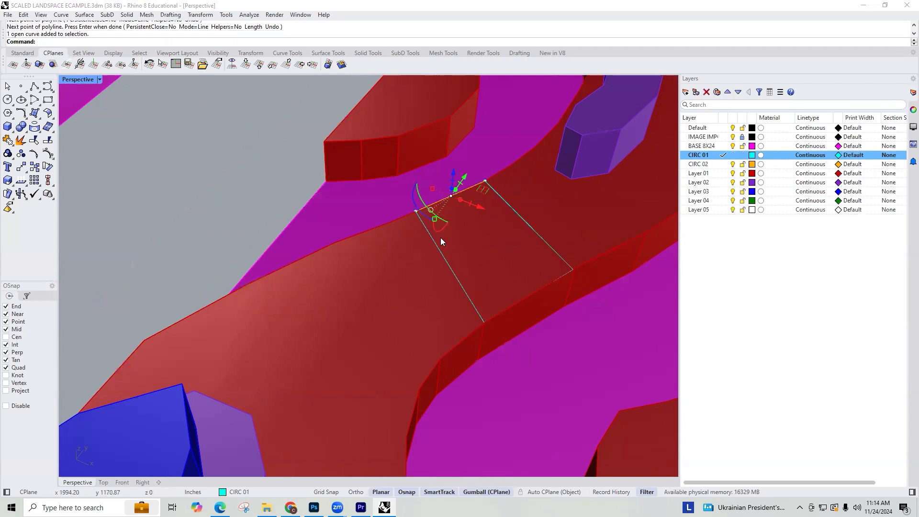
Step: Select the remaining CIRC 01 lines around the central red path section and join all four into one closed outline
{"action": "left_click", "coordinate": [441, 254], "text": "shift"}
{"action": "left_click", "coordinate": [509, 308], "text": "shift"}
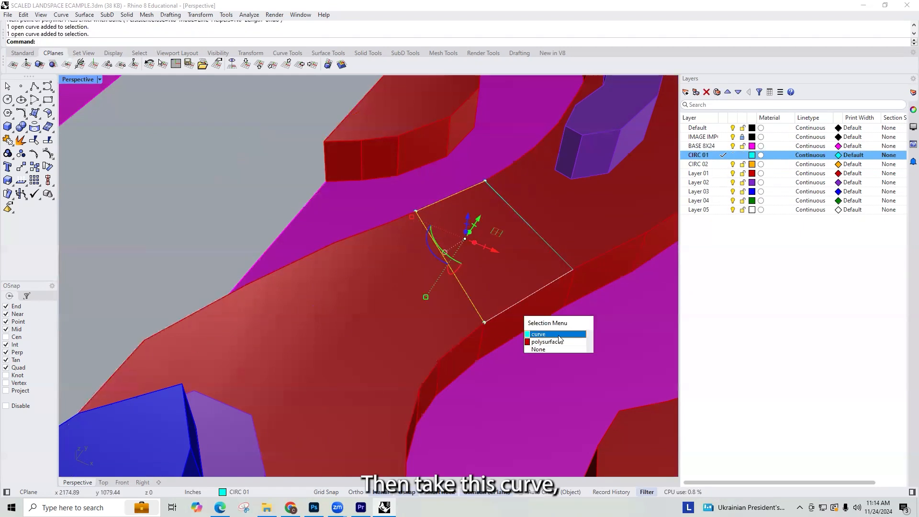
{"action": "left_click", "coordinate": [542, 333]}
{"action": "key", "text": "ctrl+j"}
Step: Extrude the closed outline 96 inches as a solid down the depth of the red path to mark a cut
{"action": "type", "text": "ExtrudeCrv"}
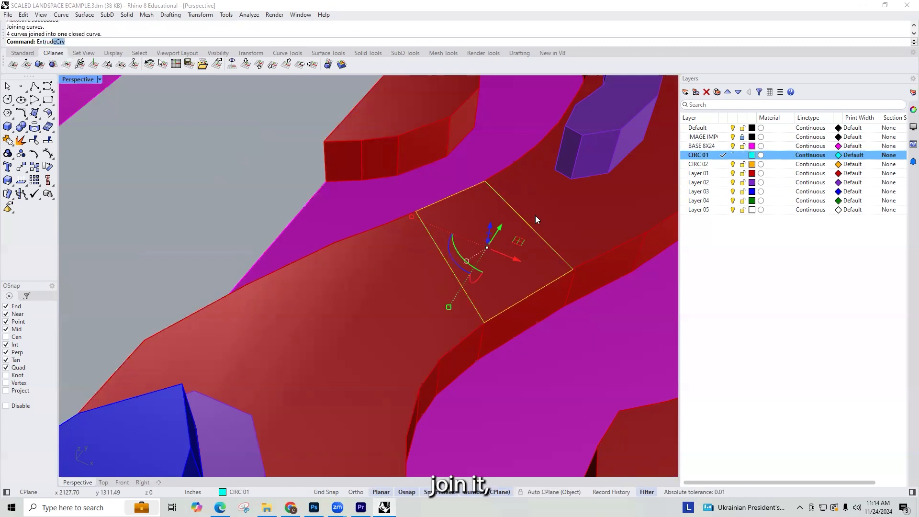
{"action": "key", "text": "Return"}
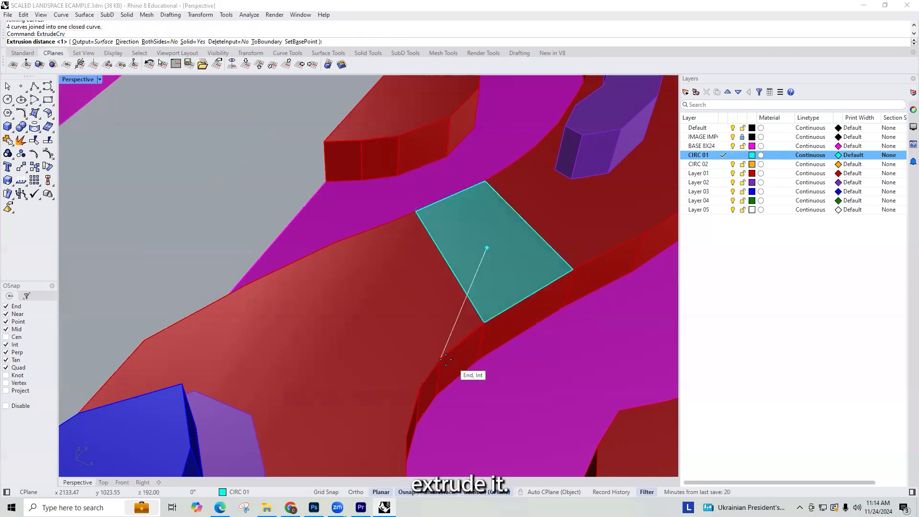
{"action": "left_click", "coordinate": [474, 359]}
Step: Examine the cyan cut block from several sides in relation to the surrounding full-scale model
{"action": "right_click_drag", "start_coordinate": [567, 333], "coordinate": [442, 260]}
{"action": "scroll", "coordinate": [441, 261], "scroll_direction": "down", "scroll_amount": 8}
{"action": "right_click_drag", "start_coordinate": [469, 313], "coordinate": [452, 372]}
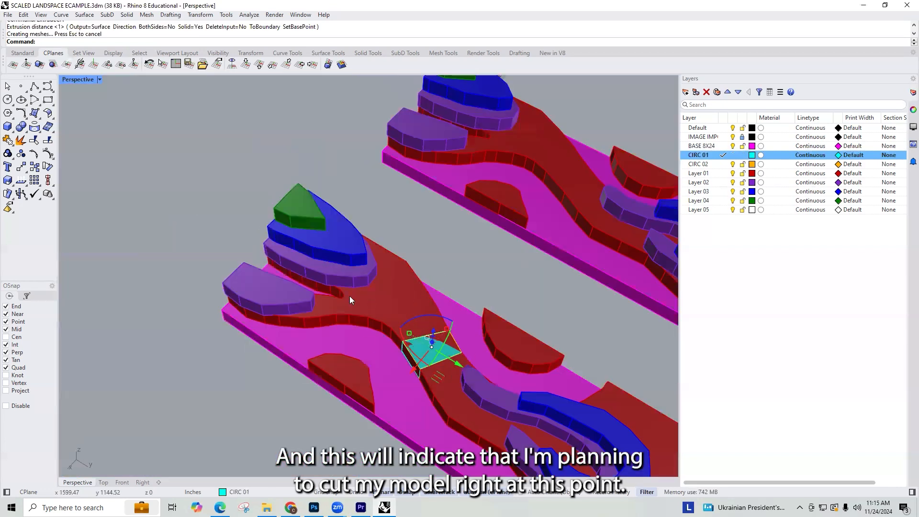
{"action": "right_click_drag", "start_coordinate": [349, 296], "coordinate": [407, 294]}
{"action": "right_click_drag", "start_coordinate": [298, 277], "coordinate": [429, 259]}
{"action": "scroll", "coordinate": [296, 283], "scroll_direction": "up", "scroll_amount": 7}
{"action": "scroll", "coordinate": [377, 294], "scroll_direction": "down", "scroll_amount": 8}
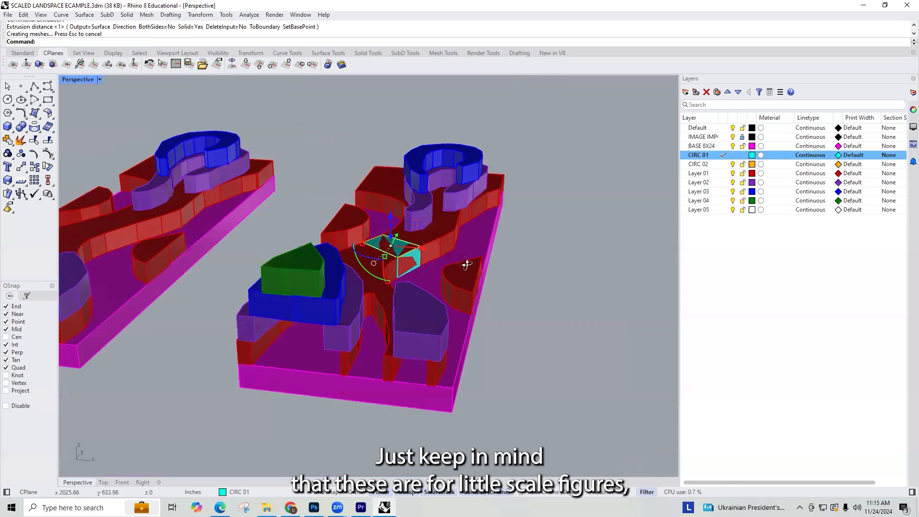
{"action": "scroll", "coordinate": [317, 283], "scroll_direction": "up", "scroll_amount": 3}
{"action": "right_click_drag", "start_coordinate": [430, 310], "coordinate": [348, 284]}
{"action": "scroll", "coordinate": [479, 283], "scroll_direction": "down", "scroll_amount": 5}
{"action": "right_click_drag", "start_coordinate": [478, 282], "coordinate": [436, 278]}
{"action": "scroll", "coordinate": [400, 316], "scroll_direction": "up", "scroll_amount": 9}
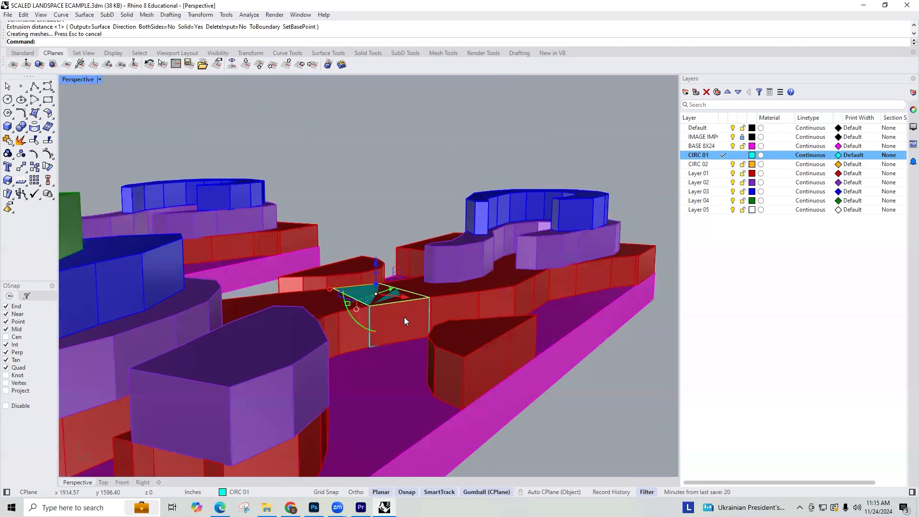
{"action": "scroll", "coordinate": [400, 330], "scroll_direction": "down", "scroll_amount": 2}
{"action": "scroll", "coordinate": [402, 332], "scroll_direction": "up", "scroll_amount": 6}
{"action": "right_click", "coordinate": [401, 331]}
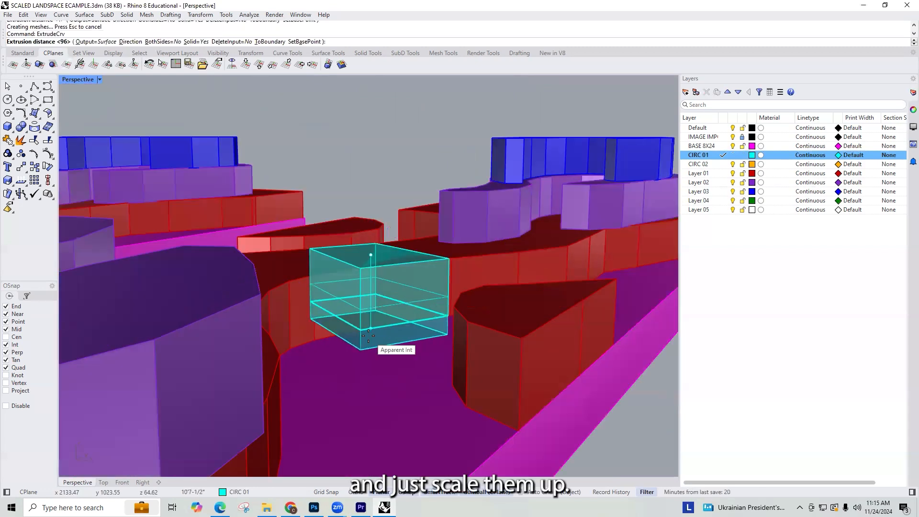
{"action": "key", "text": "Escape"}
{"action": "key", "text": "Escape"}
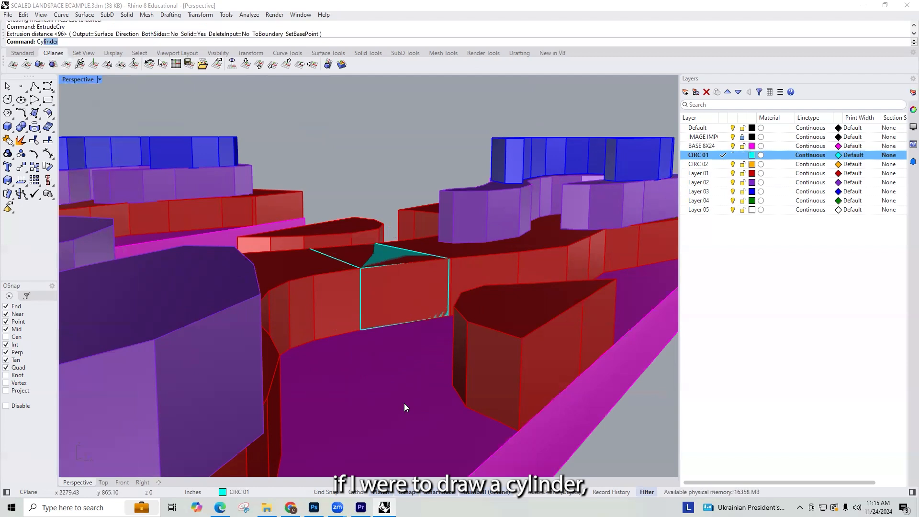
Step: Draw a solid cylinder with a 12 inch radius on the magenta base beside the cut block as a scale figure
{"action": "key", "text": "Return"}
{"action": "left_click", "coordinate": [396, 374]}
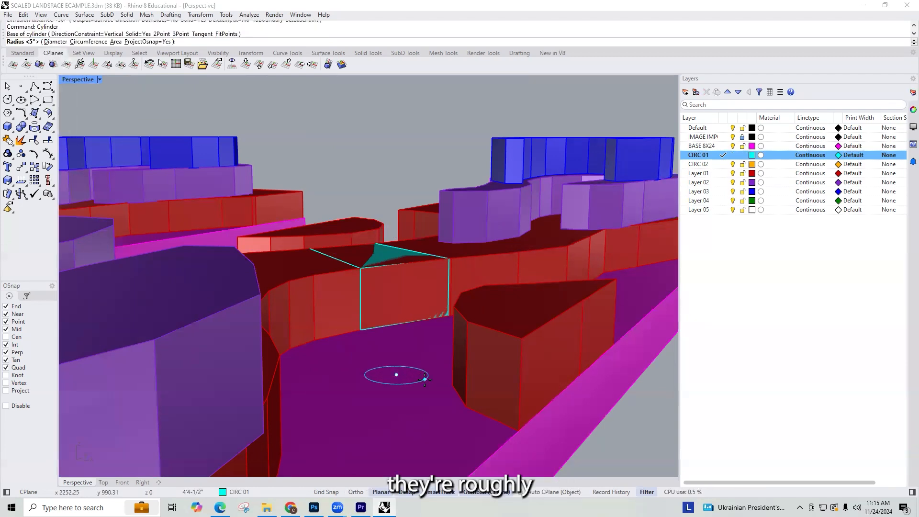
{"action": "type", "text": "12"}
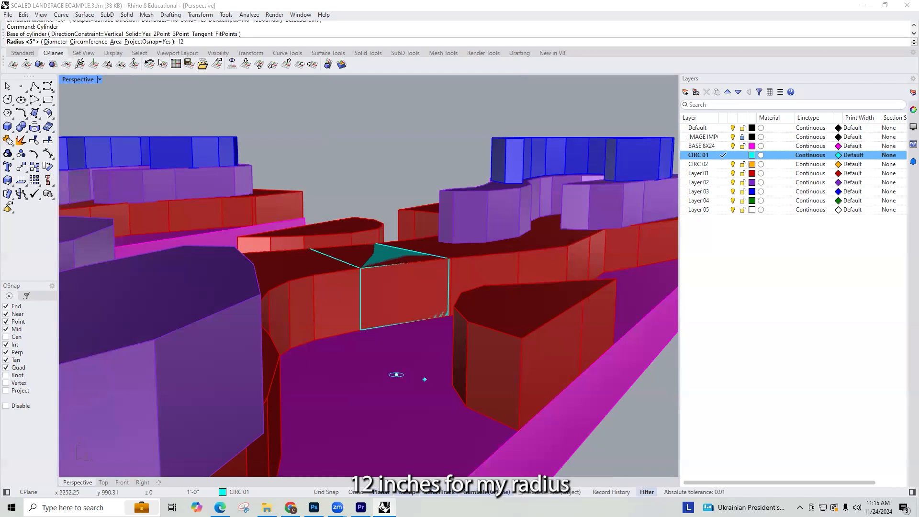
{"action": "key", "text": "Return"}
{"action": "type", "text": "6"}
{"action": "key", "text": "Return"}
Step: Select the scale-figure cylinder and move it over to the edge of the small red mound across from the cut block
{"action": "right_click_drag", "start_coordinate": [407, 325], "coordinate": [436, 418]}
{"action": "left_click_drag", "start_coordinate": [138, 218], "coordinate": [520, 392]}
{"action": "left_click", "coordinate": [375, 298]}
{"action": "left_click", "coordinate": [405, 332]}
{"action": "left_click", "coordinate": [375, 309]}
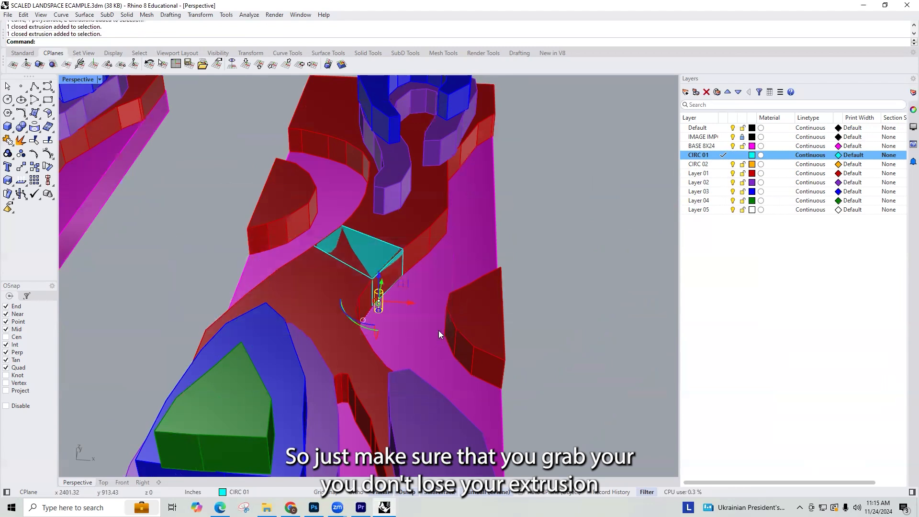
{"action": "type", "text": "move"}
{"action": "key", "text": "Return"}
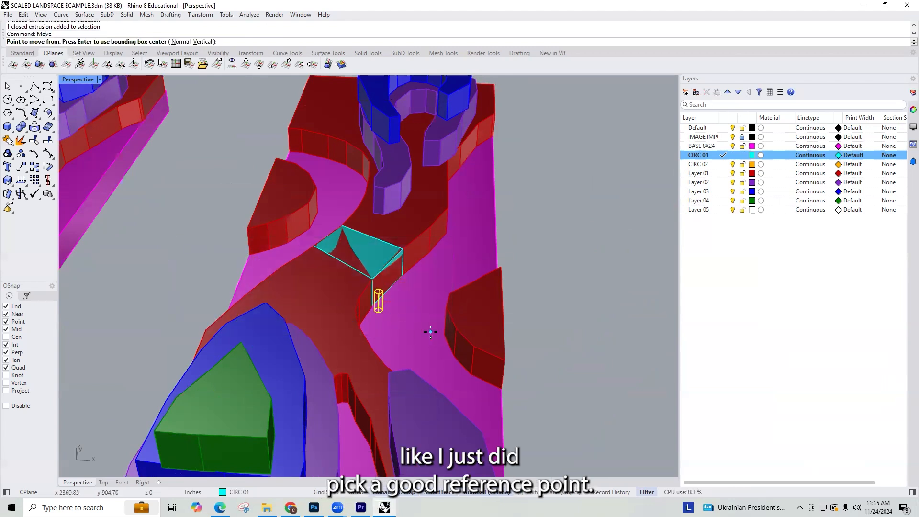
{"action": "left_click", "coordinate": [378, 294]}
{"action": "left_click", "coordinate": [453, 293]}
{"action": "right_click_drag", "start_coordinate": [456, 304], "coordinate": [410, 286]}
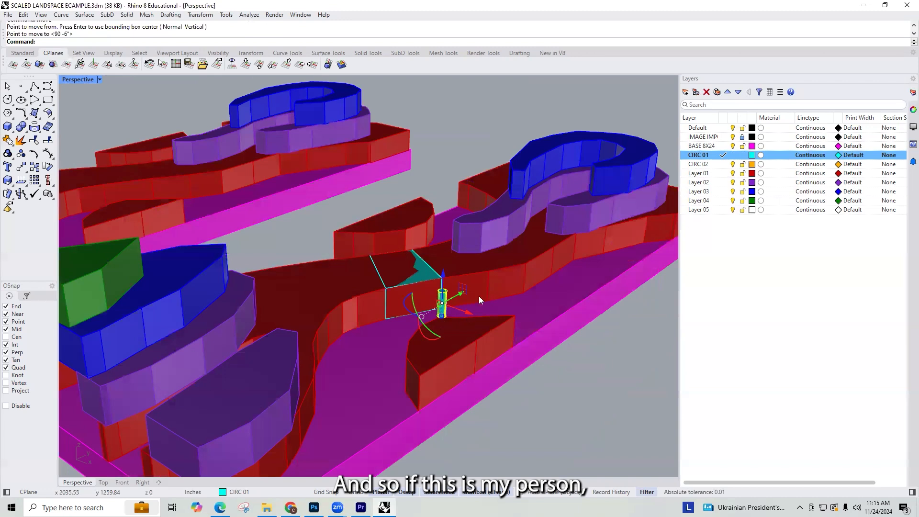
Step: Move the cylinder to the magenta base's end edge, into the wide opening below the green-topped stack, to check its headroom
{"action": "scroll", "coordinate": [447, 323], "scroll_direction": "up", "scroll_amount": 3}
{"action": "key", "text": "Return"}
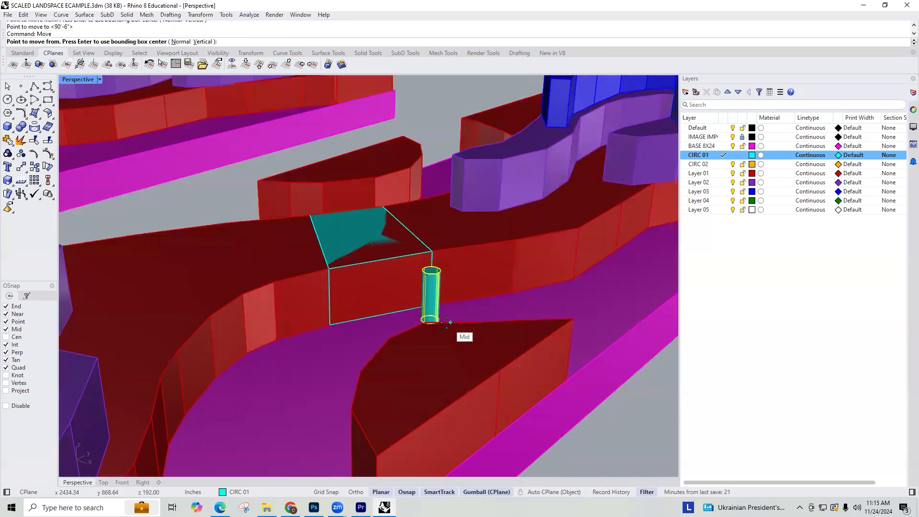
{"action": "left_click", "coordinate": [447, 322]}
{"action": "right_click_drag", "start_coordinate": [447, 322], "coordinate": [270, 333]}
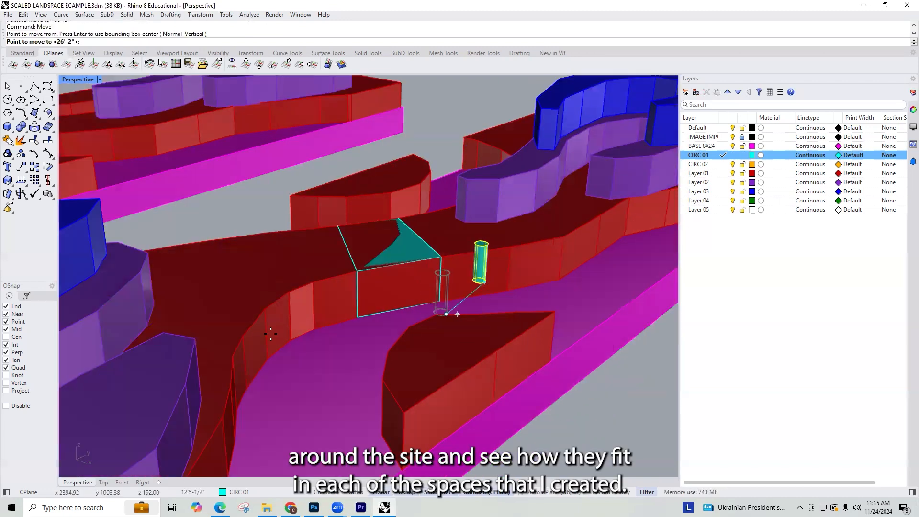
{"action": "scroll", "coordinate": [271, 333], "scroll_direction": "down", "scroll_amount": 5}
{"action": "left_click", "coordinate": [167, 377]}
{"action": "scroll", "coordinate": [167, 378], "scroll_direction": "up", "scroll_amount": 5}
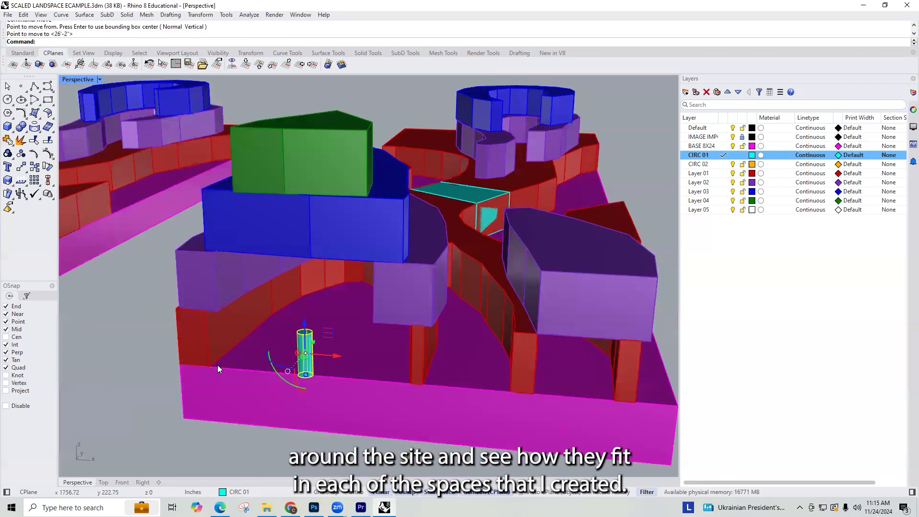
{"action": "right_click_drag", "start_coordinate": [325, 340], "coordinate": [426, 291]}
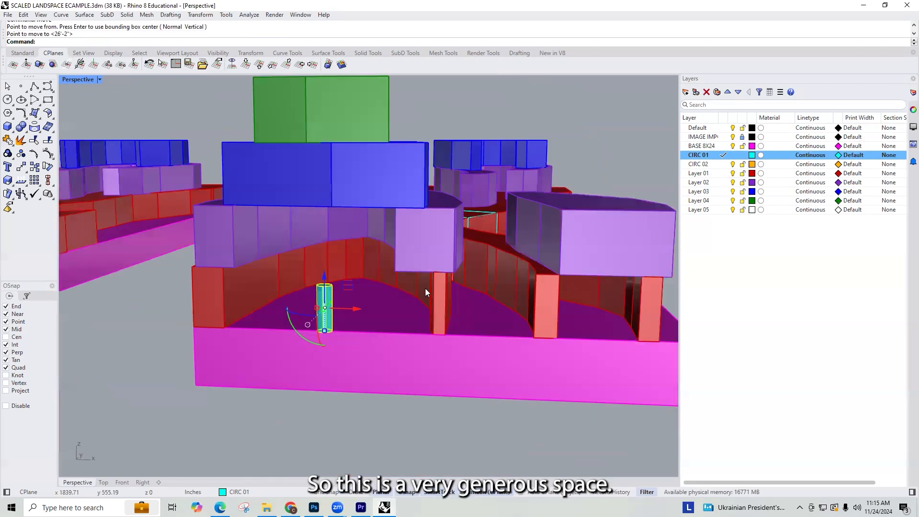
Step: Move the cylinder along the base edge to between the red supports under the separate purple block and check the fit
{"action": "right_click", "coordinate": [362, 326]}
{"action": "left_click", "coordinate": [352, 331]}
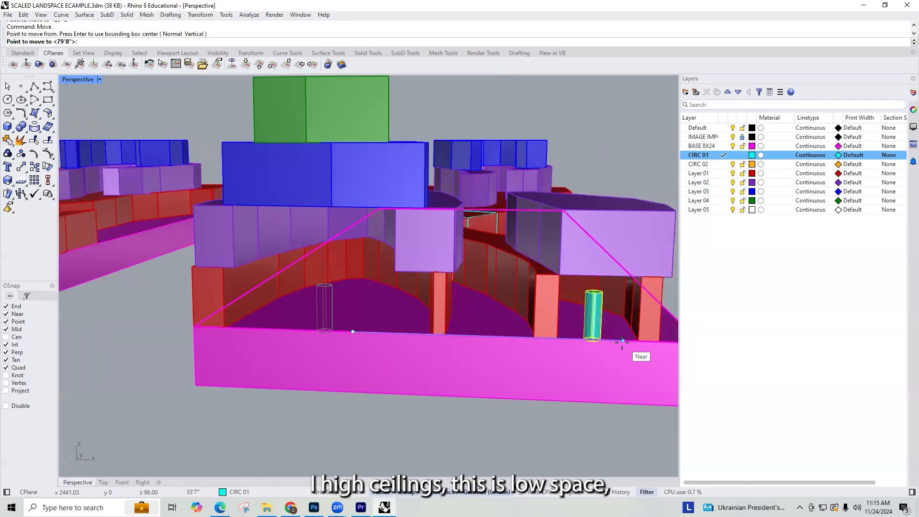
{"action": "left_click", "coordinate": [622, 341]}
{"action": "scroll", "coordinate": [542, 326], "scroll_direction": "down", "scroll_amount": 3}
{"action": "scroll", "coordinate": [541, 323], "scroll_direction": "down", "scroll_amount": 5}
{"action": "scroll", "coordinate": [534, 342], "scroll_direction": "up", "scroll_amount": 4}
{"action": "right_click_drag", "start_coordinate": [565, 310], "coordinate": [518, 313]}
{"action": "scroll", "coordinate": [510, 297], "scroll_direction": "up", "scroll_amount": 6}
{"action": "right_click_drag", "start_coordinate": [624, 278], "coordinate": [576, 304]}
Step: Move the cylinder to the far end of the model, inside the purple and blue U-shaped enclosure on the red level
{"action": "right_click", "coordinate": [361, 438]}
{"action": "left_click", "coordinate": [357, 440]}
{"action": "scroll", "coordinate": [357, 438], "scroll_direction": "down", "scroll_amount": 4}
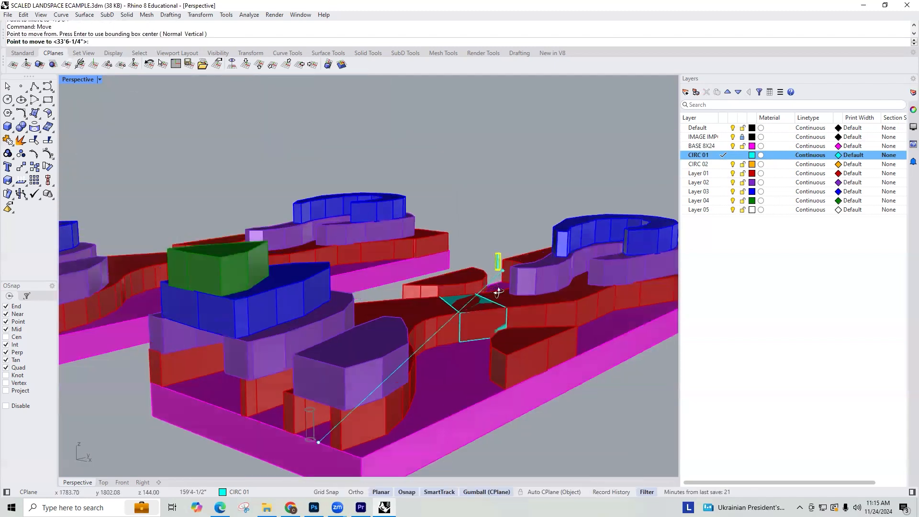
{"action": "scroll", "coordinate": [546, 220], "scroll_direction": "up", "scroll_amount": 3}
{"action": "right_click_drag", "start_coordinate": [530, 268], "coordinate": [394, 287], "text": "shift"}
{"action": "scroll", "coordinate": [345, 282], "scroll_direction": "up", "scroll_amount": 7}
{"action": "scroll", "coordinate": [350, 295], "scroll_direction": "up", "scroll_amount": 3}
{"action": "left_click", "coordinate": [355, 294]}
{"action": "scroll", "coordinate": [394, 287], "scroll_direction": "down", "scroll_amount": 6}
{"action": "scroll", "coordinate": [453, 407], "scroll_direction": "up", "scroll_amount": 8}
{"action": "right_click_drag", "start_coordinate": [437, 389], "coordinate": [488, 406]}
{"action": "right_click_drag", "start_coordinate": [289, 326], "coordinate": [415, 496]}
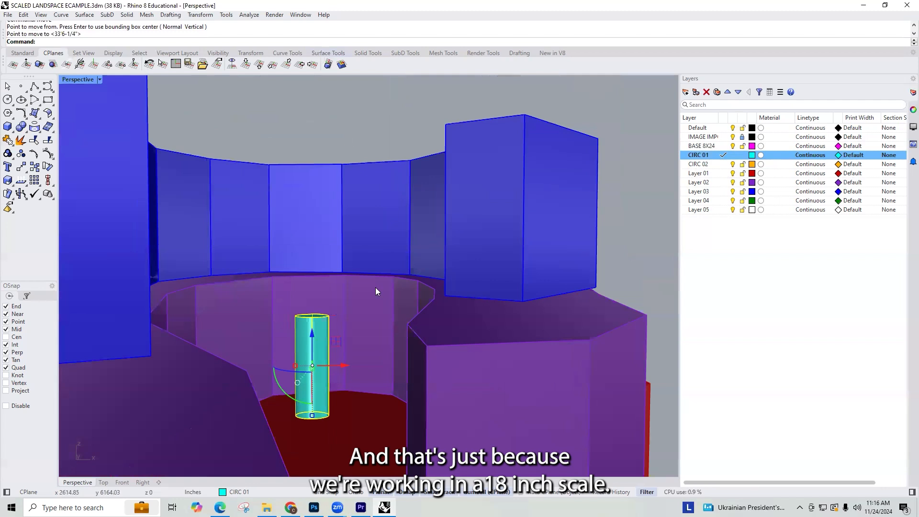
Step: Examine the cylinder inside the U-shaped enclosure and the whole site from different angles to judge scale and possible circulation
{"action": "scroll", "coordinate": [375, 287], "scroll_direction": "down", "scroll_amount": 7}
{"action": "right_click_drag", "start_coordinate": [466, 289], "coordinate": [461, 331]}
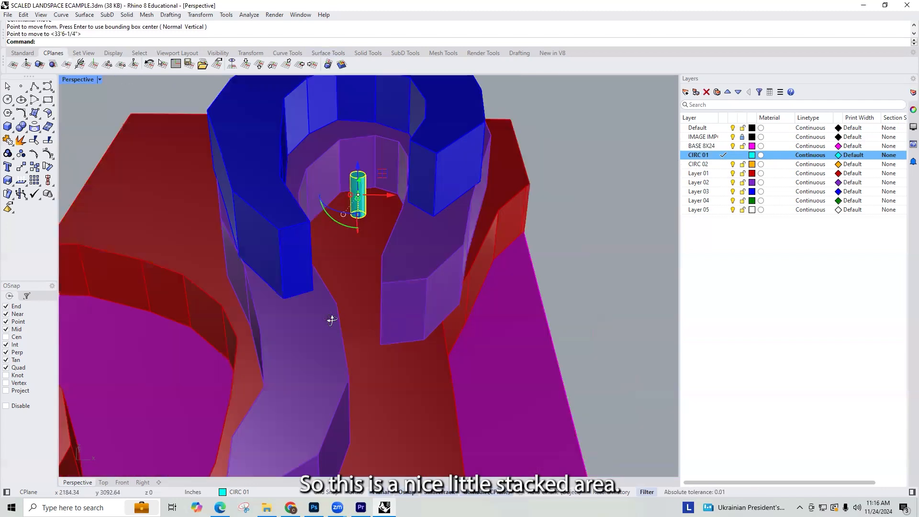
{"action": "right_click_drag", "start_coordinate": [332, 319], "coordinate": [307, 295]}
{"action": "scroll", "coordinate": [307, 295], "scroll_direction": "down", "scroll_amount": 8}
{"action": "right_click_drag", "start_coordinate": [393, 317], "coordinate": [346, 363]}
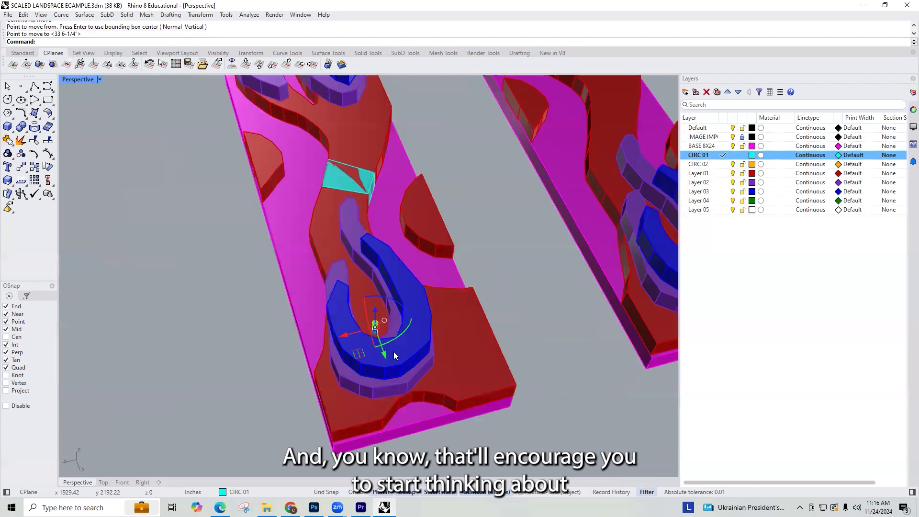
{"action": "right_click_drag", "start_coordinate": [404, 320], "coordinate": [446, 325]}
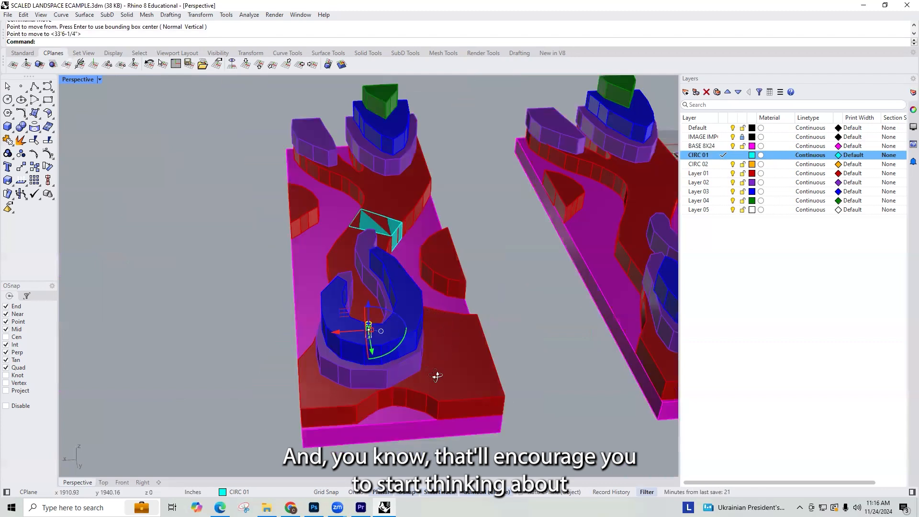
{"action": "right_click_drag", "start_coordinate": [436, 375], "coordinate": [418, 407]}
{"action": "scroll", "coordinate": [404, 352], "scroll_direction": "up", "scroll_amount": 5}
{"action": "right_click_drag", "start_coordinate": [406, 351], "coordinate": [298, 345]}
{"action": "scroll", "coordinate": [433, 333], "scroll_direction": "down", "scroll_amount": 6}
{"action": "right_click_drag", "start_coordinate": [433, 333], "coordinate": [416, 308]}
{"action": "scroll", "coordinate": [394, 324], "scroll_direction": "down", "scroll_amount": 3}
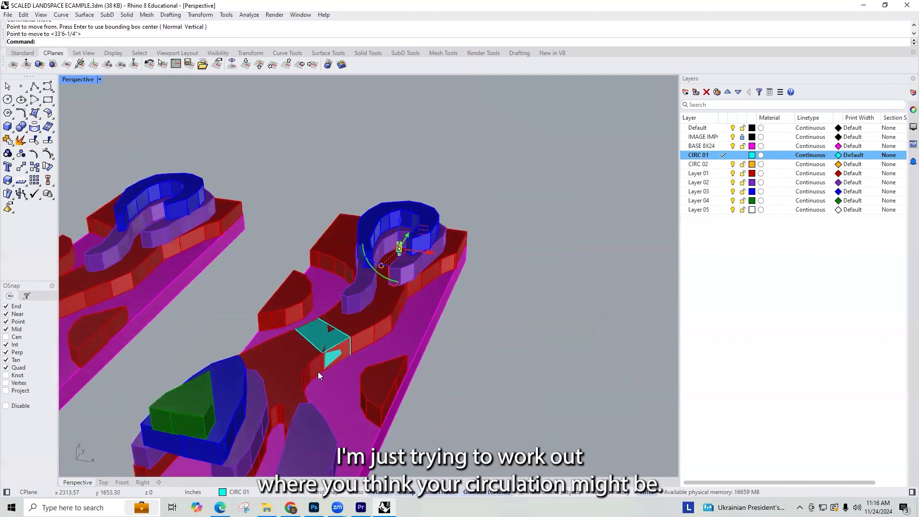
{"action": "scroll", "coordinate": [318, 371], "scroll_direction": "up", "scroll_amount": 3}
{"action": "scroll", "coordinate": [410, 218], "scroll_direction": "down", "scroll_amount": 7}
{"action": "scroll", "coordinate": [355, 277], "scroll_direction": "up", "scroll_amount": 7}
{"action": "right_click_drag", "start_coordinate": [414, 244], "coordinate": [395, 265]}
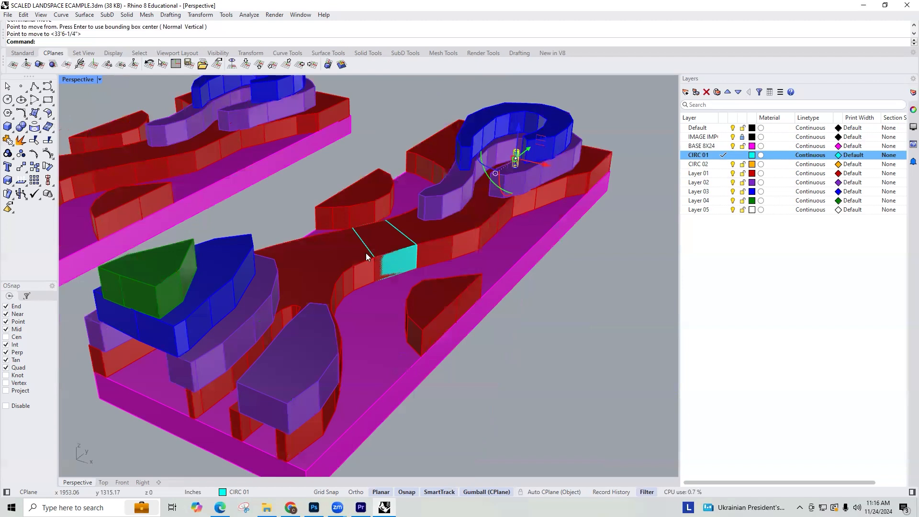
{"action": "scroll", "coordinate": [366, 254], "scroll_direction": "down", "scroll_amount": 5}
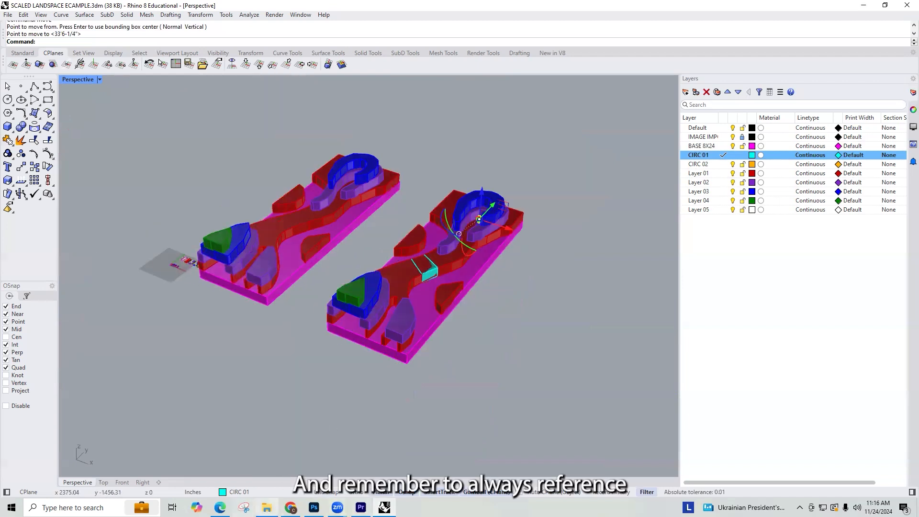
Step: Switch to the Project 03 Miro board in Chrome and examine the students' abstraction sketches and progress uploads
{"action": "left_click", "coordinate": [291, 508]}
{"action": "scroll", "coordinate": [593, 223], "scroll_direction": "down", "scroll_amount": 5}
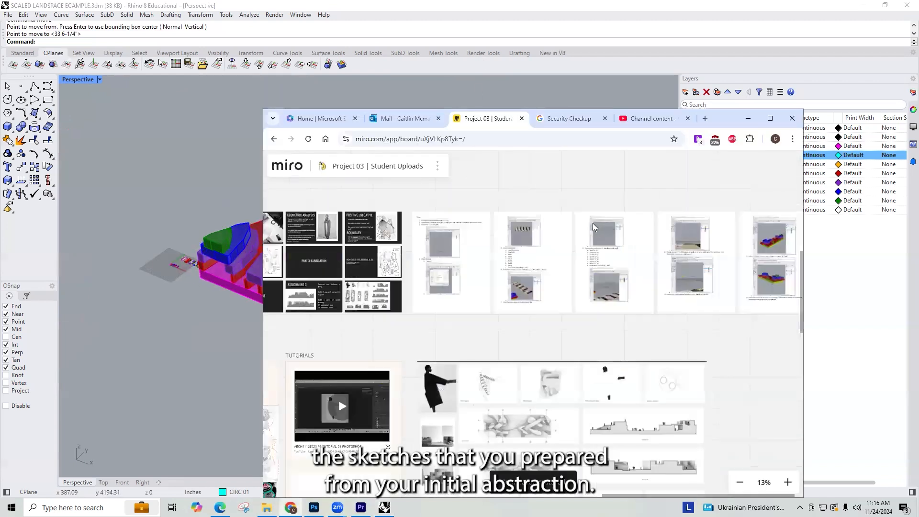
{"action": "scroll", "coordinate": [517, 311], "scroll_direction": "down", "scroll_amount": 4}
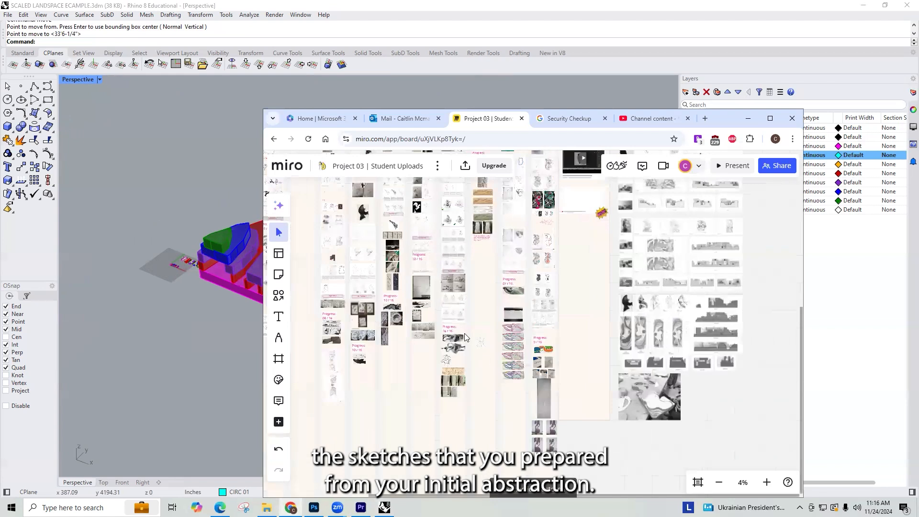
{"action": "scroll", "coordinate": [516, 388], "scroll_direction": "up", "scroll_amount": 10}
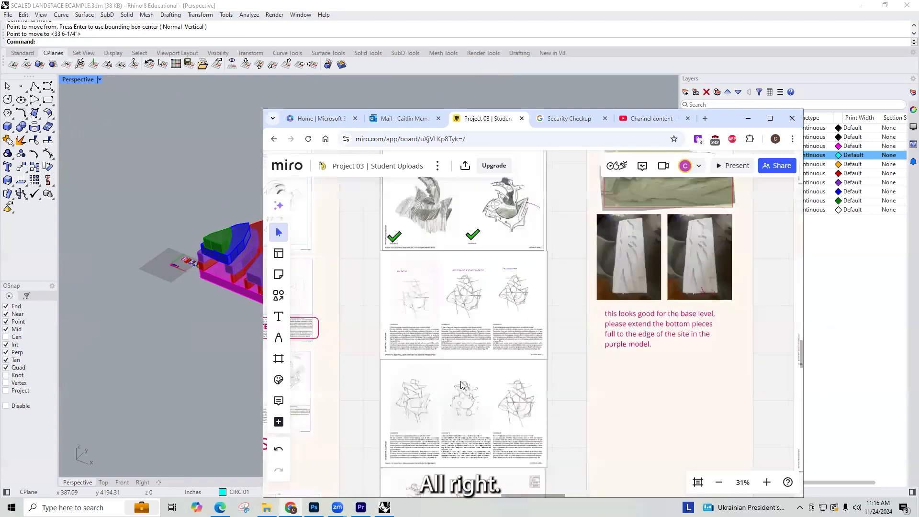
{"action": "scroll", "coordinate": [464, 393], "scroll_direction": "up", "scroll_amount": 3}
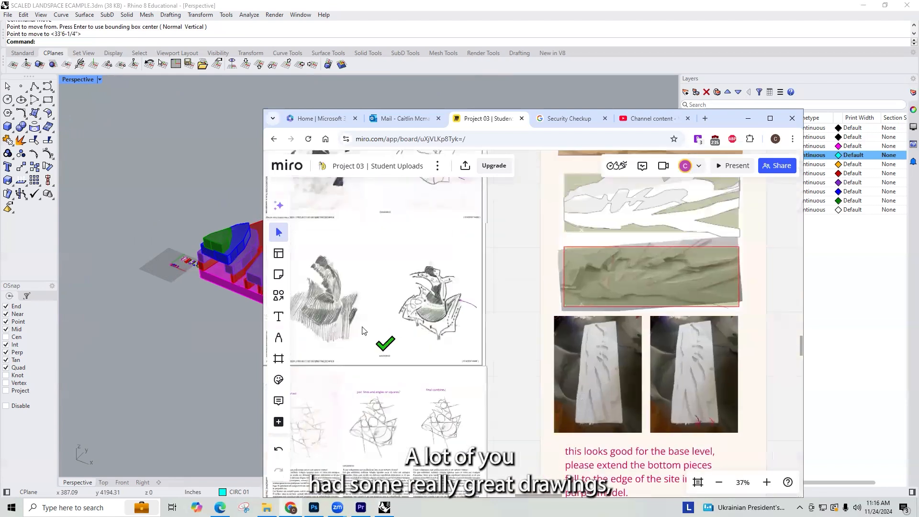
{"action": "scroll", "coordinate": [529, 313], "scroll_direction": "down", "scroll_amount": 3}
{"action": "mouse_move", "coordinate": [529, 313]}
{"action": "right_mouse_down"}
{"action": "mouse_move", "coordinate": [451, 274]}
{"action": "mouse_move", "coordinate": [316, 268]}
{"action": "right_mouse_up"}
{"action": "scroll", "coordinate": [505, 383], "scroll_direction": "up", "scroll_amount": 4}
{"action": "right_click_drag", "start_coordinate": [504, 383], "coordinate": [503, 253]}
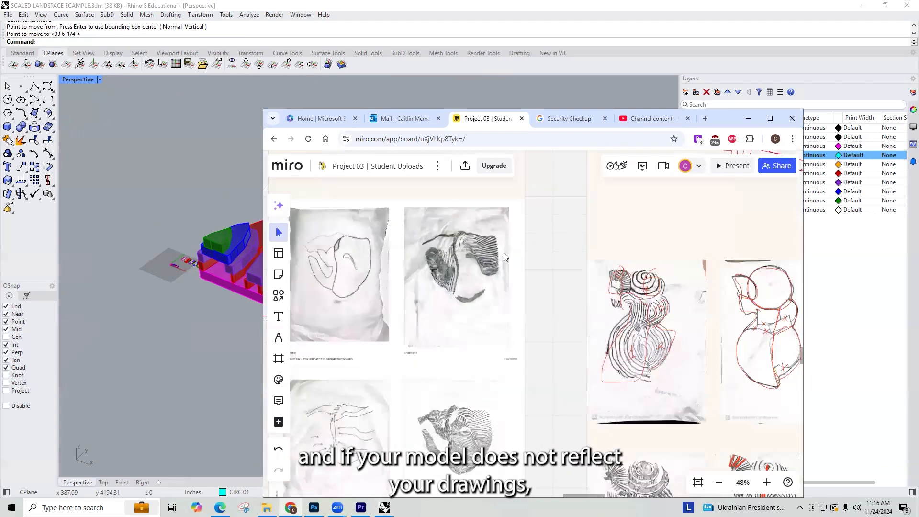
{"action": "scroll", "coordinate": [538, 364], "scroll_direction": "down", "scroll_amount": 3}
{"action": "right_click_drag", "start_coordinate": [538, 364], "coordinate": [511, 254]}
{"action": "right_click_drag", "start_coordinate": [664, 367], "coordinate": [627, 216]}
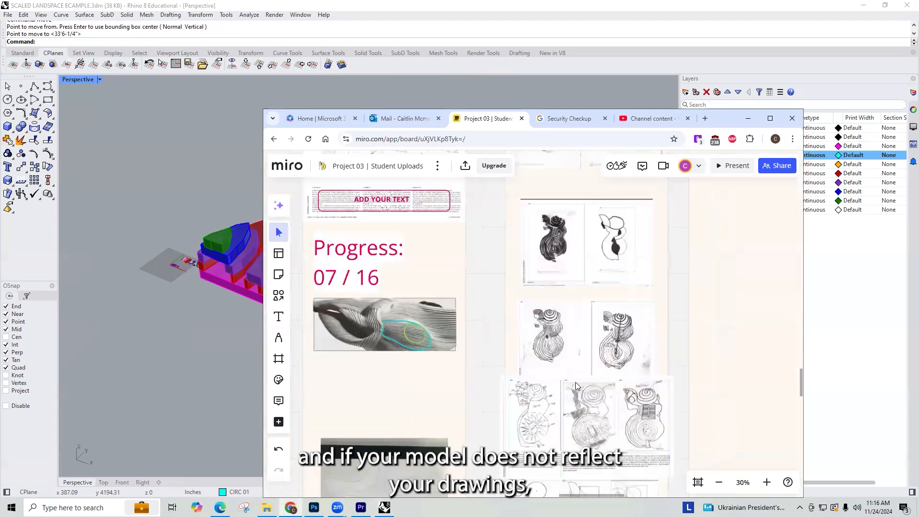
{"action": "right_click_drag", "start_coordinate": [576, 382], "coordinate": [531, 262]}
Step: Review the figure and site drawings in other student columns and the overall Miro board, and return to the Rhino model
{"action": "scroll", "coordinate": [439, 352], "scroll_direction": "down", "scroll_amount": 10}
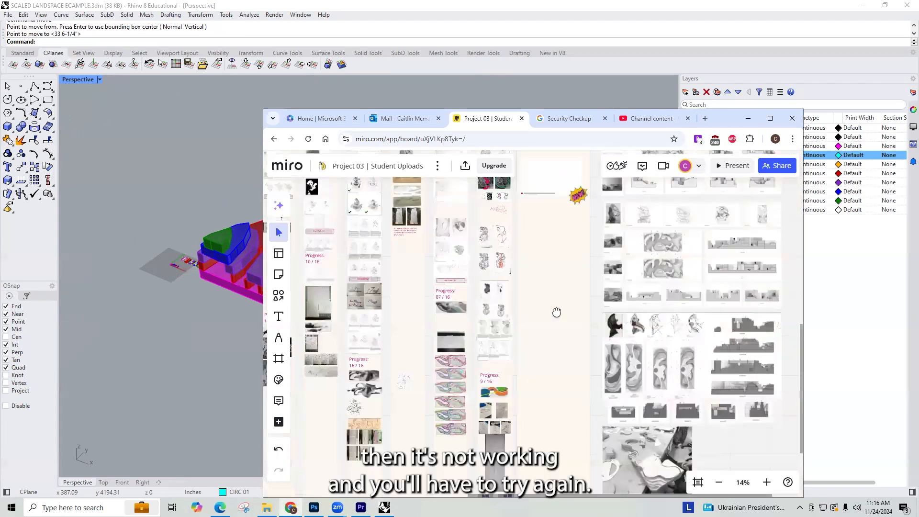
{"action": "scroll", "coordinate": [382, 323], "scroll_direction": "up", "scroll_amount": 8}
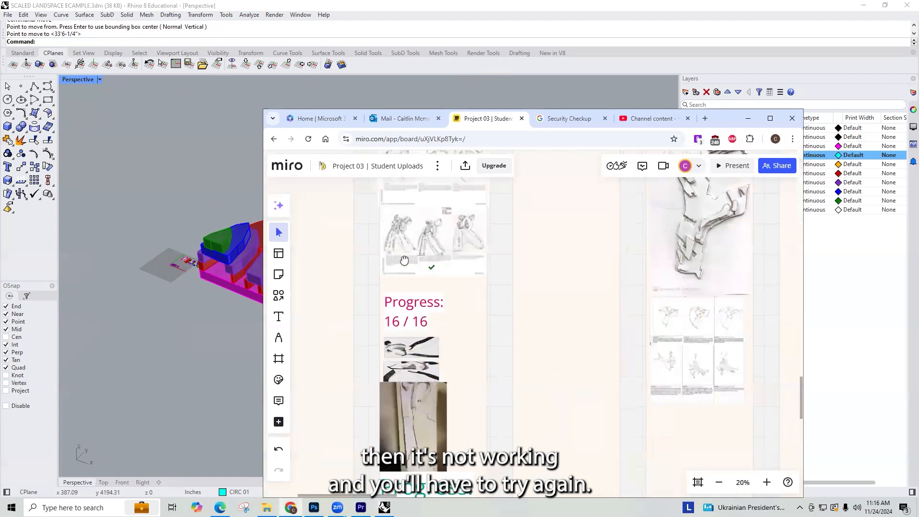
{"action": "right_click_drag", "start_coordinate": [439, 357], "coordinate": [437, 388]}
{"action": "scroll", "coordinate": [437, 388], "scroll_direction": "up", "scroll_amount": 1}
{"action": "right_click_drag", "start_coordinate": [504, 423], "coordinate": [486, 280]}
{"action": "scroll", "coordinate": [485, 281], "scroll_direction": "up", "scroll_amount": 3}
{"action": "right_click_drag", "start_coordinate": [542, 276], "coordinate": [575, 271]}
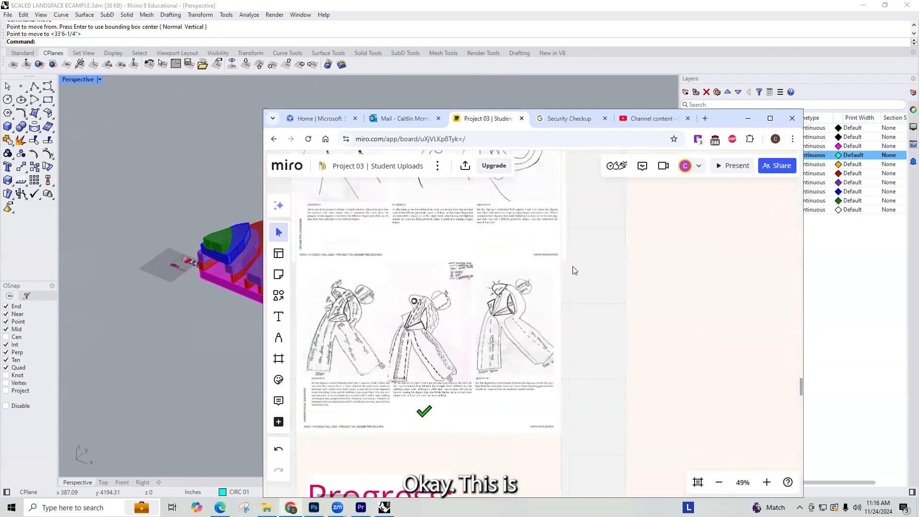
{"action": "scroll", "coordinate": [531, 344], "scroll_direction": "down", "scroll_amount": 6}
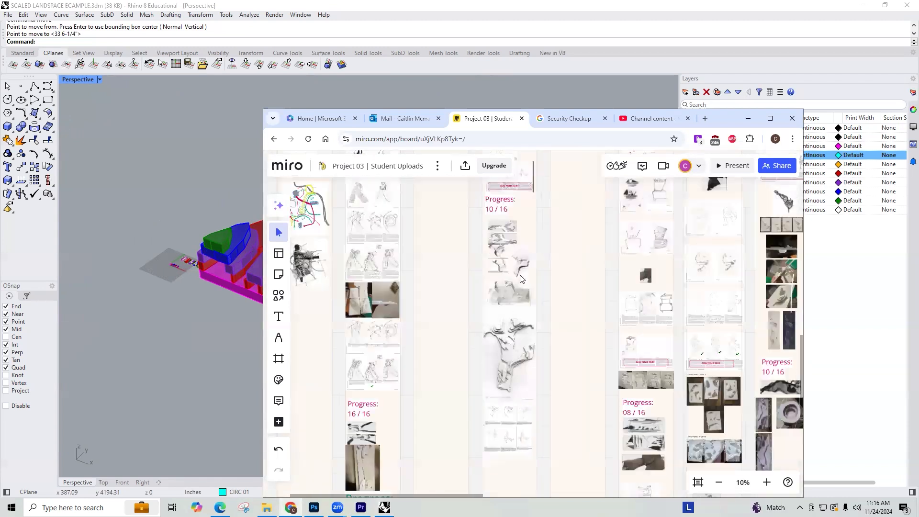
{"action": "right_click_drag", "start_coordinate": [517, 348], "coordinate": [462, 218]}
{"action": "right_click_drag", "start_coordinate": [477, 296], "coordinate": [445, 237]}
{"action": "scroll", "coordinate": [445, 237], "scroll_direction": "down", "scroll_amount": 2}
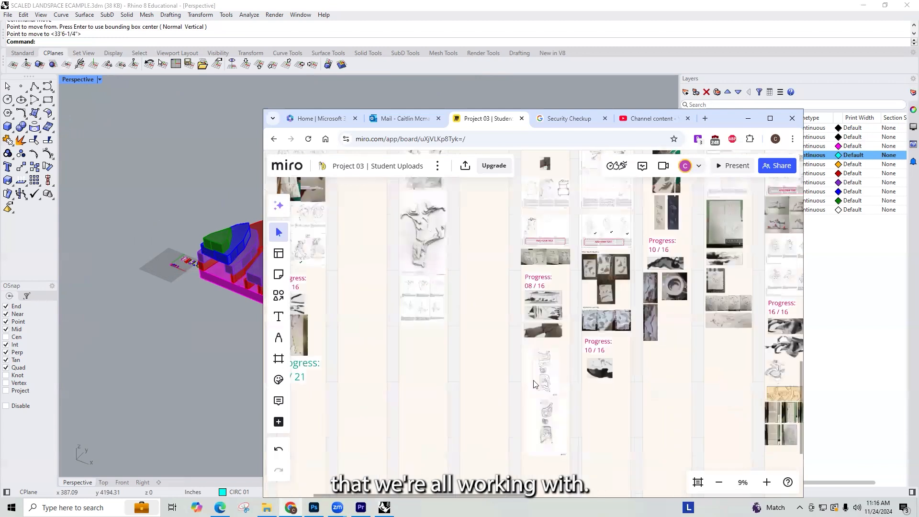
{"action": "scroll", "coordinate": [417, 287], "scroll_direction": "up", "scroll_amount": 4}
{"action": "scroll", "coordinate": [508, 294], "scroll_direction": "down", "scroll_amount": 1}
{"action": "scroll", "coordinate": [514, 329], "scroll_direction": "up", "scroll_amount": 4}
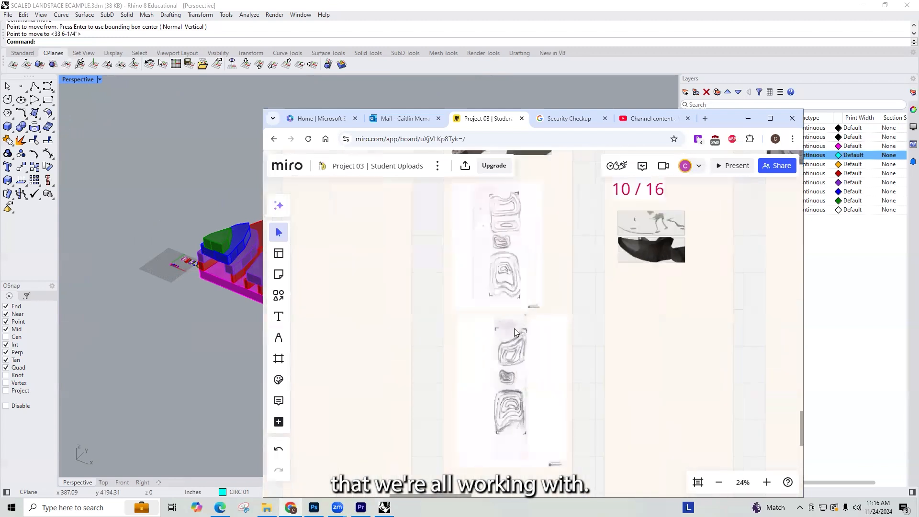
{"action": "scroll", "coordinate": [510, 347], "scroll_direction": "down", "scroll_amount": 6}
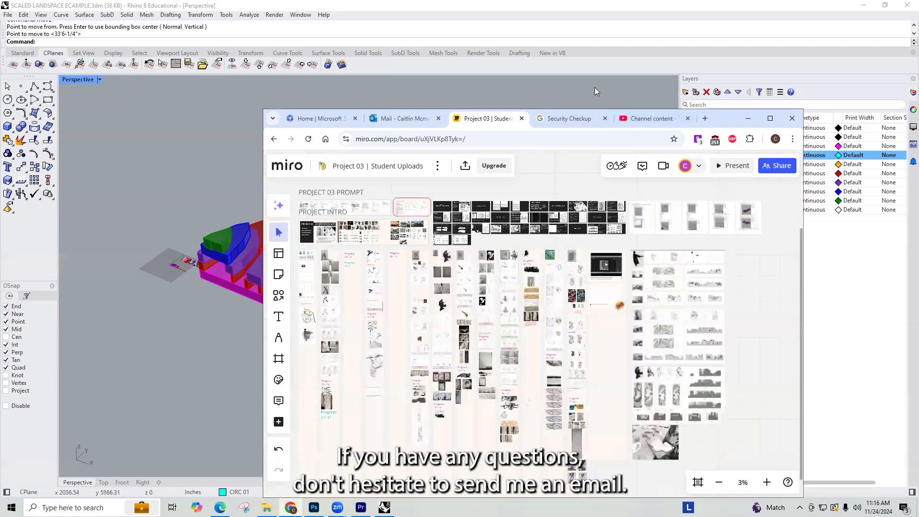
{"action": "left_click", "coordinate": [373, 86]}
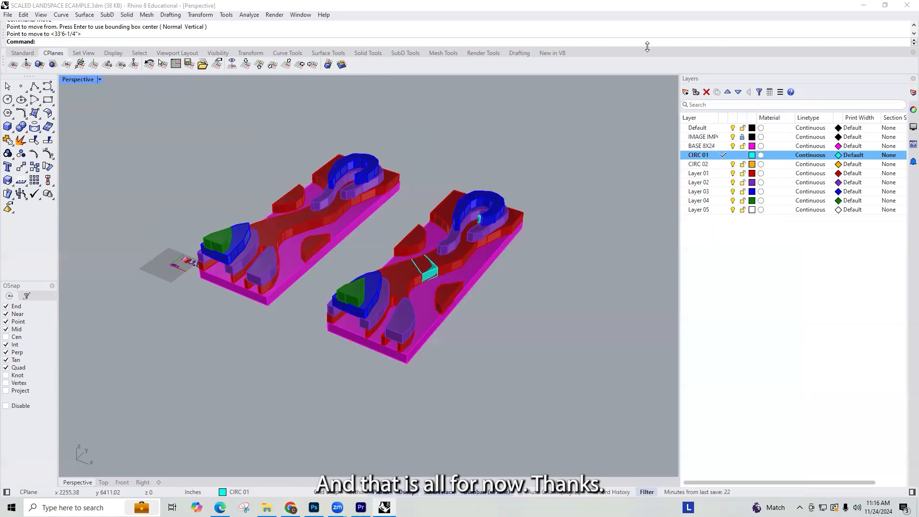